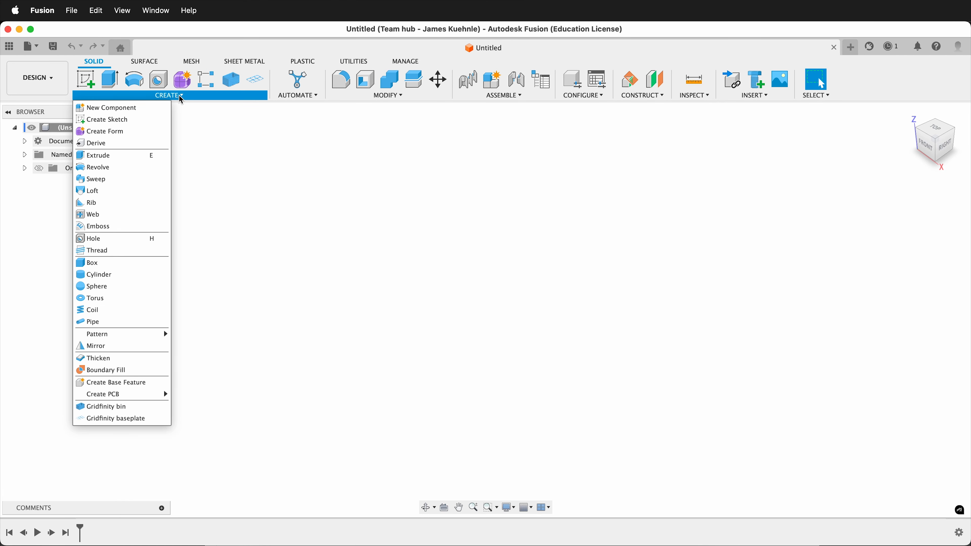
Step: Create a new internal component named Holder
left_click(128, 112)
left_click_drag(889, 229, 803, 230)
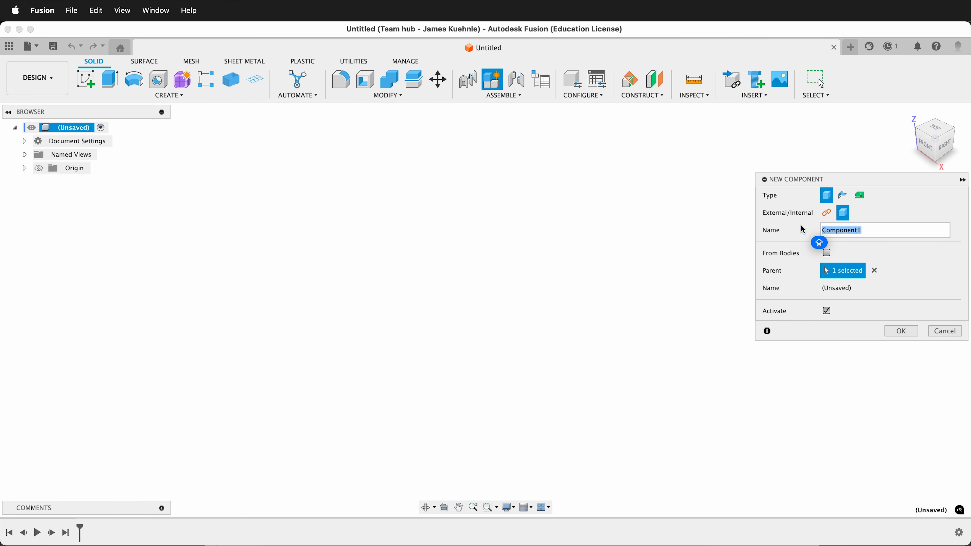
type("Holder")
key("Return")
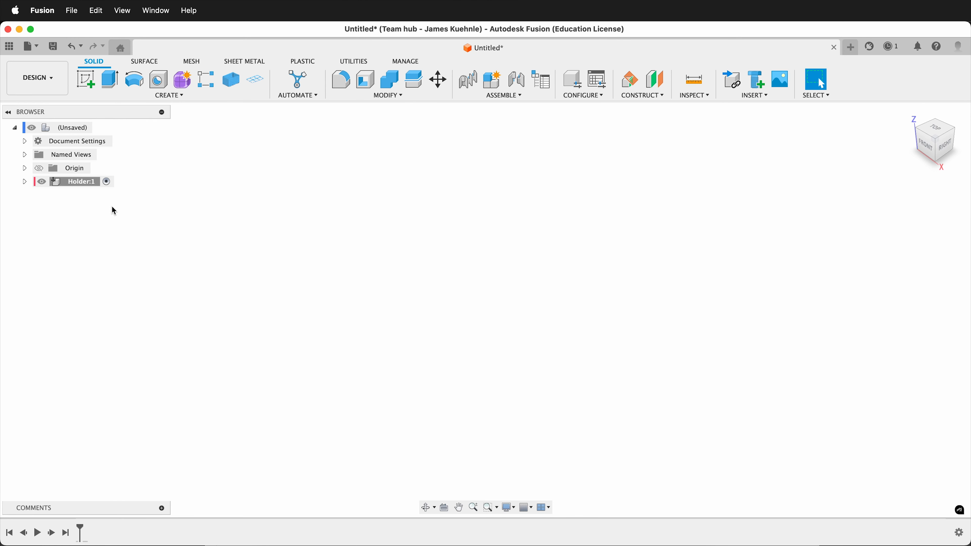
Step: Sketch a center rectangle about 164 mm wide from the origin on the horizontal XY plane, with its height set to 80 mm
left_click(85, 79)
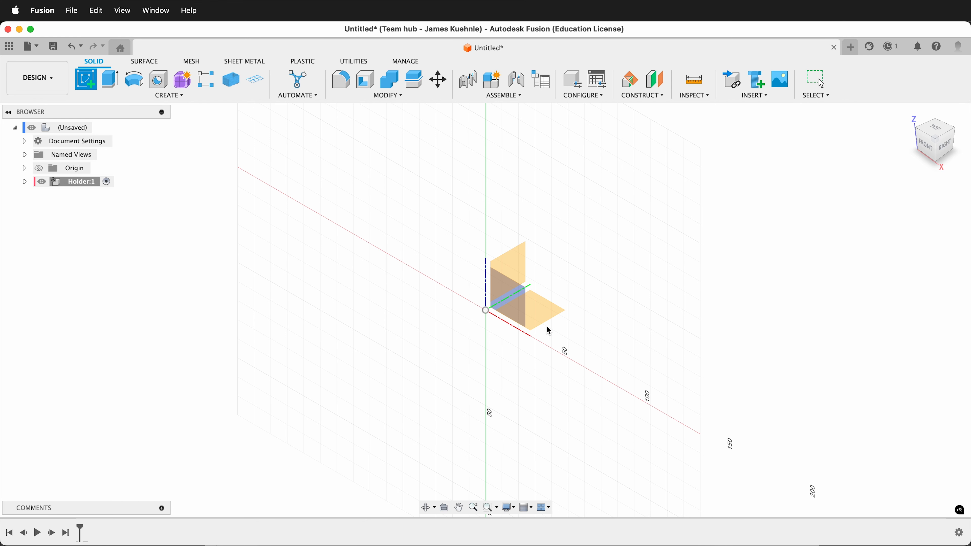
left_click(547, 325)
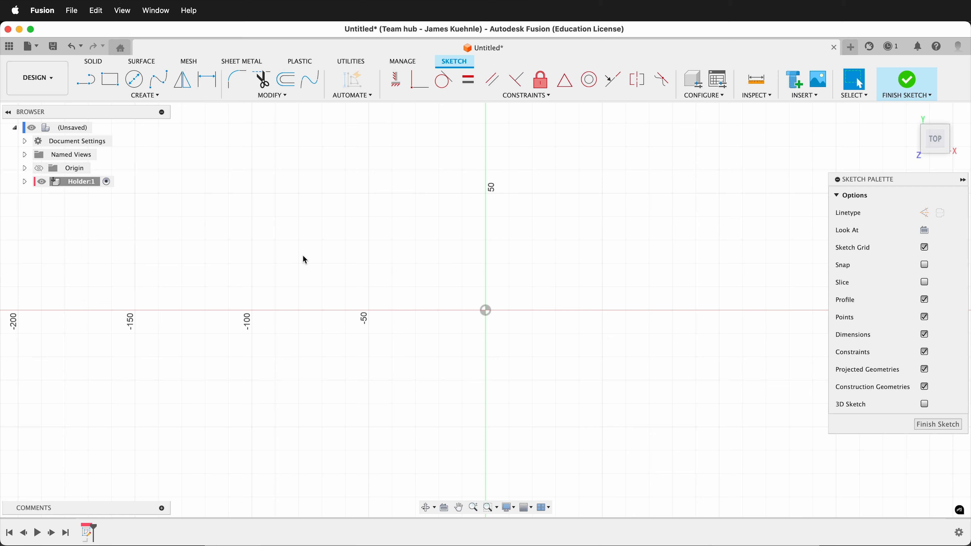
left_click(146, 95)
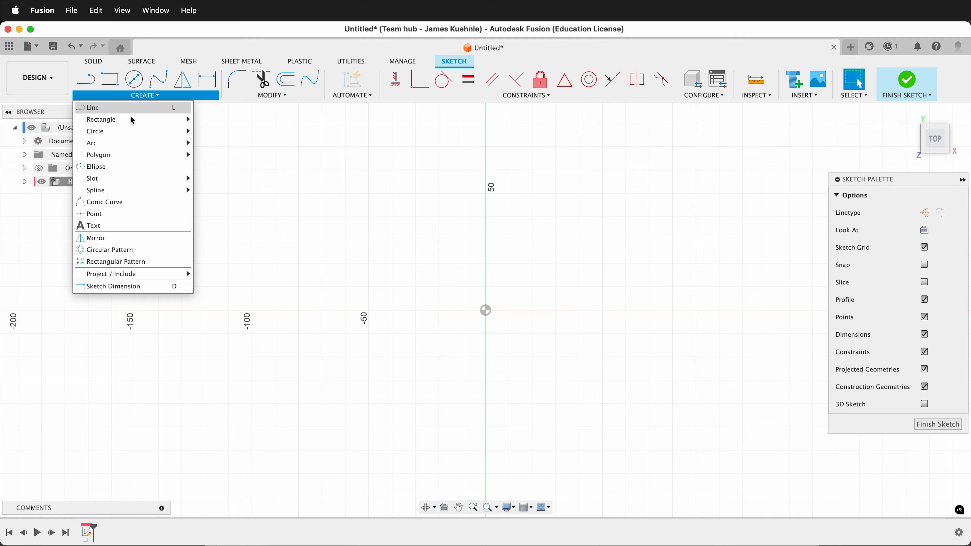
mouse_move(120, 121)
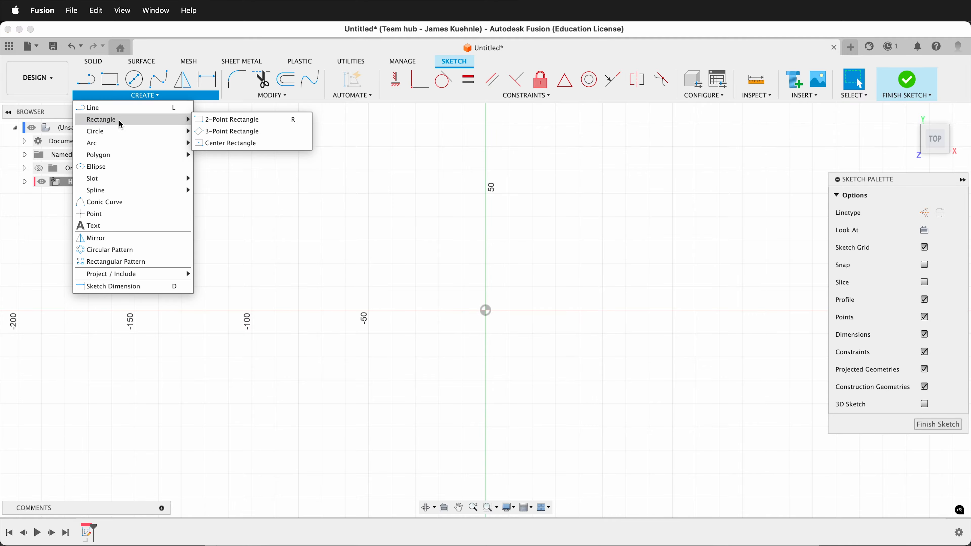
left_click(232, 143)
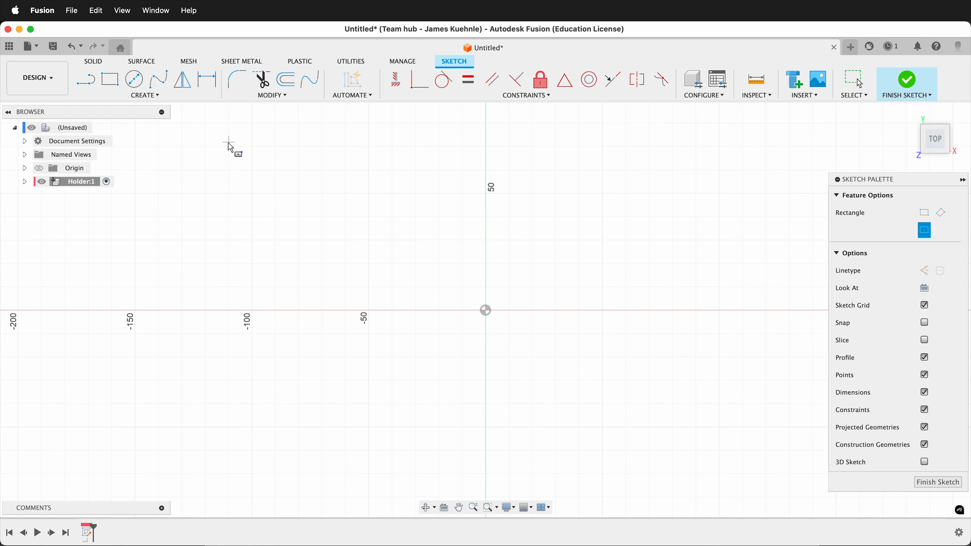
left_click(486, 310)
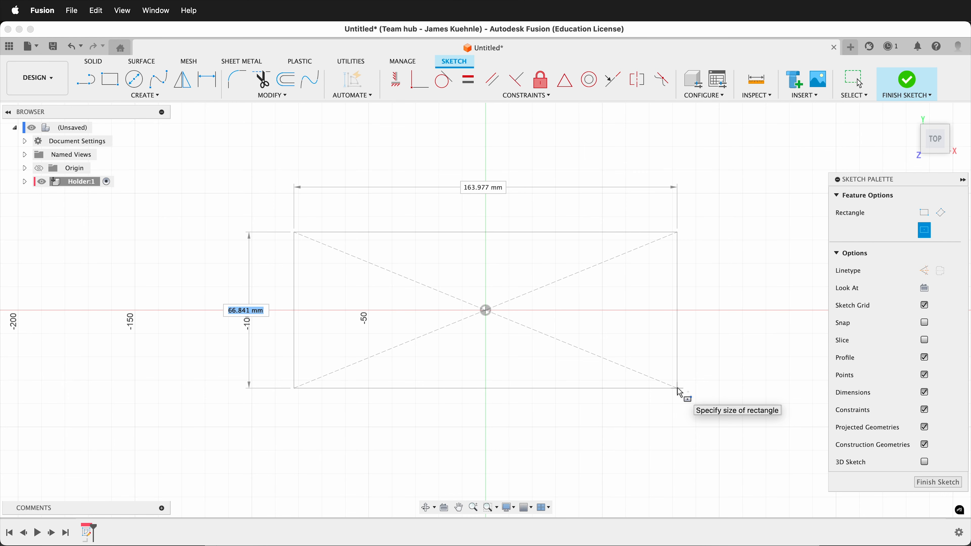
type("80")
key("Return")
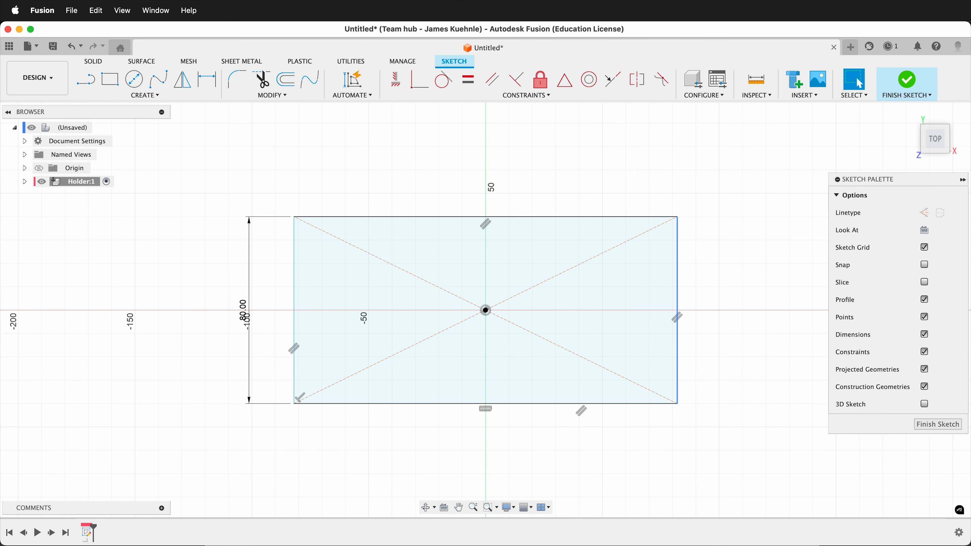
Step: Dimension the rectangle's horizontal edge and set its width to 400 mm
key("d")
left_click(497, 218)
left_click(484, 176)
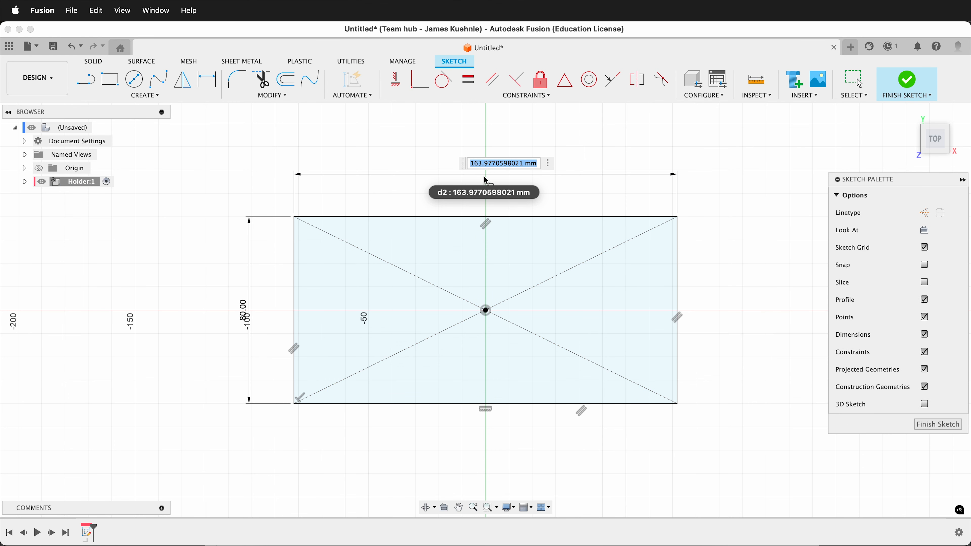
type("400")
key("Return")
scroll(513, 273, "down", 3)
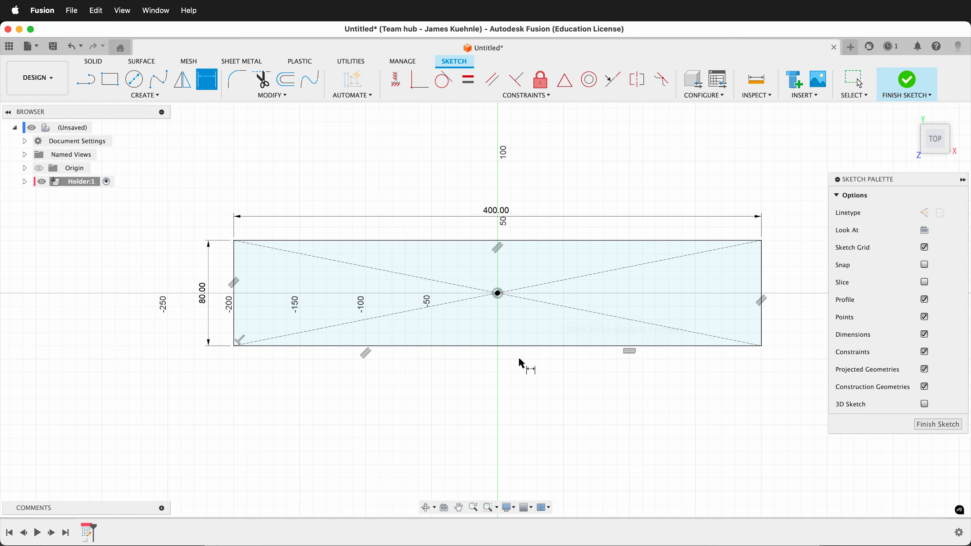
key("Escape")
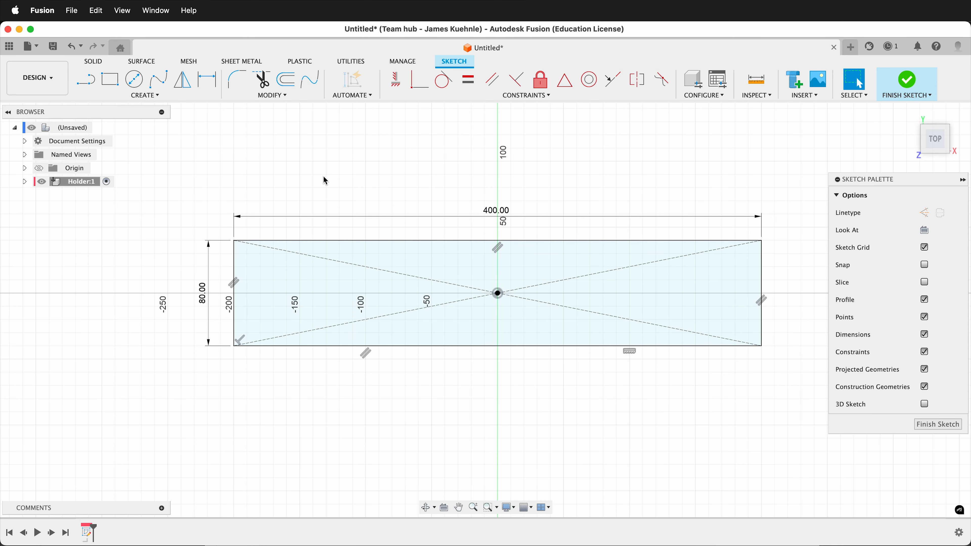
Step: Add a user parameter named ply in millimetres with the expression 3
left_click(281, 97)
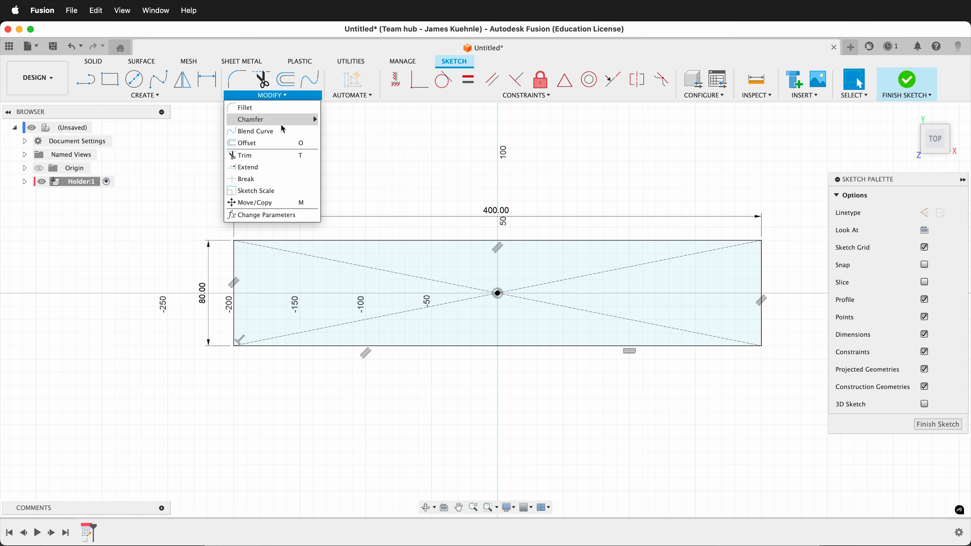
left_click(275, 219)
left_click(674, 170)
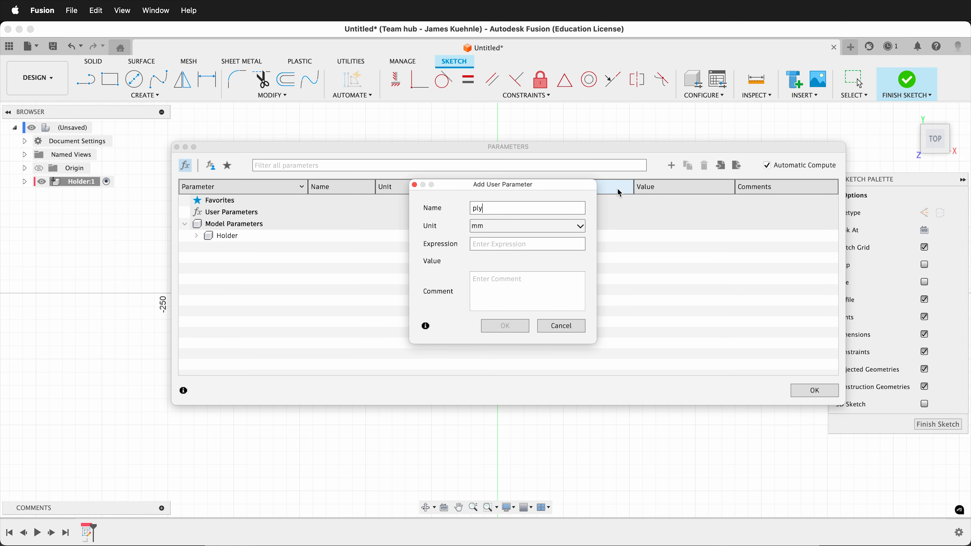
type("3")
left_click(517, 330)
left_click(808, 393)
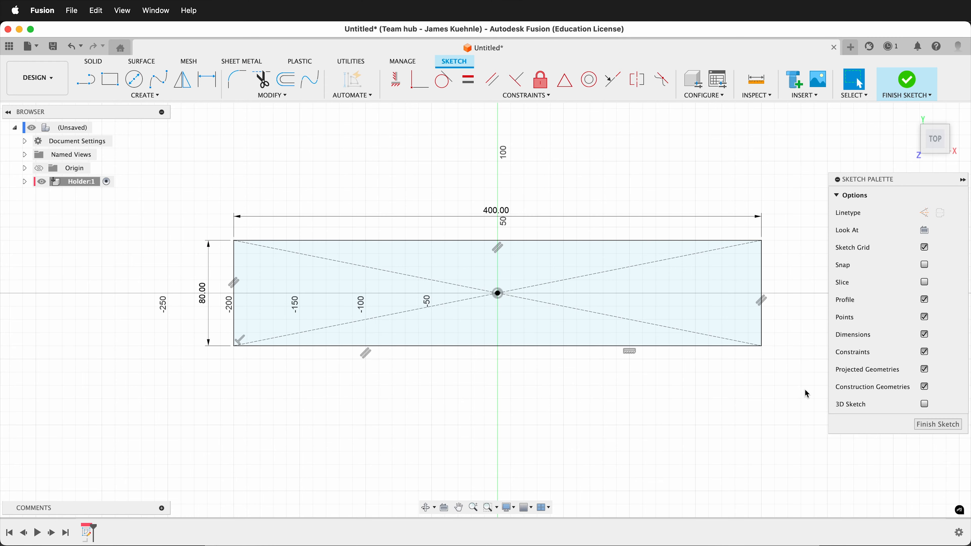
Step: Extrude the rectangle profile as a new body by the ply parameter
key("e")
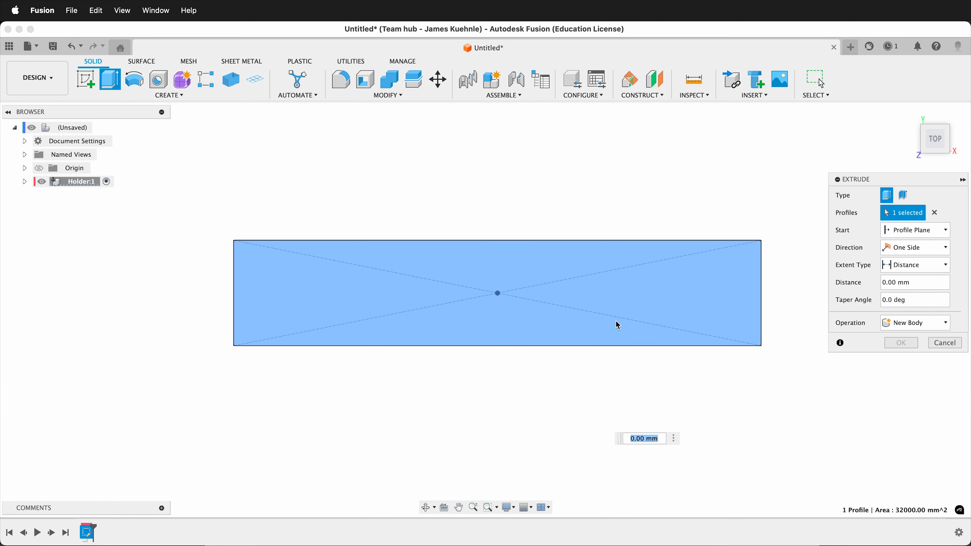
type("ply")
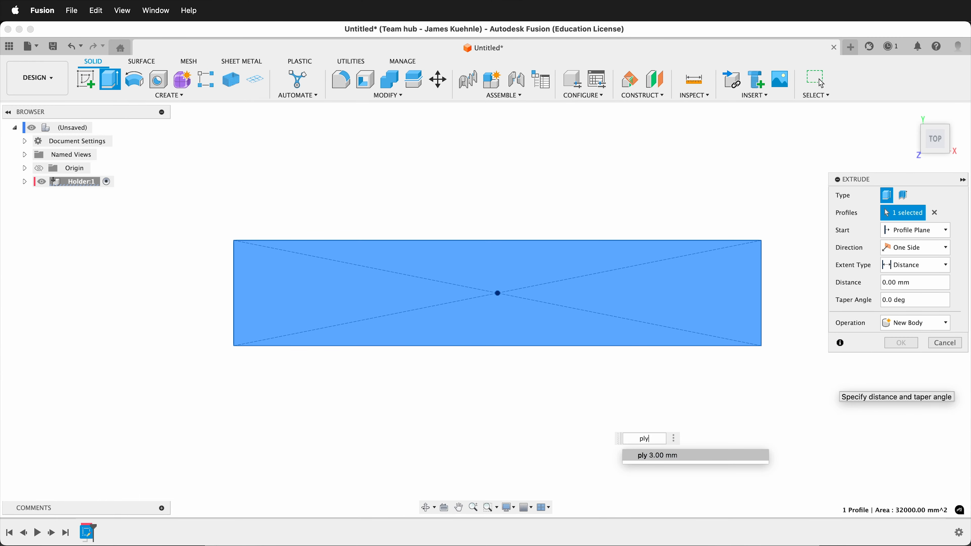
key("Return")
middle_click_drag(587, 464, 472, 412, "shift")
scroll(469, 410, "up", 3)
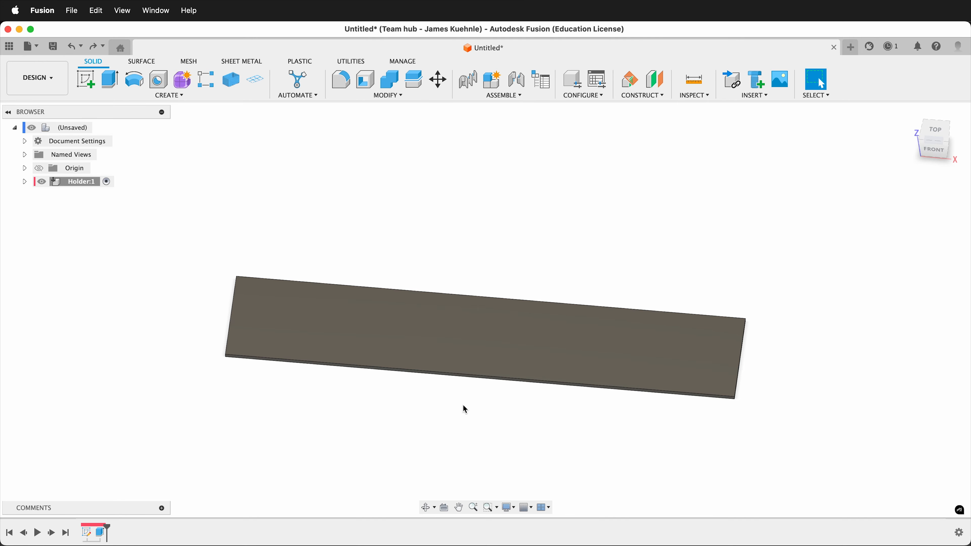
Step: Start a sketch on the horizontal XY origin plane and project the plate's large face into it
left_click(81, 83)
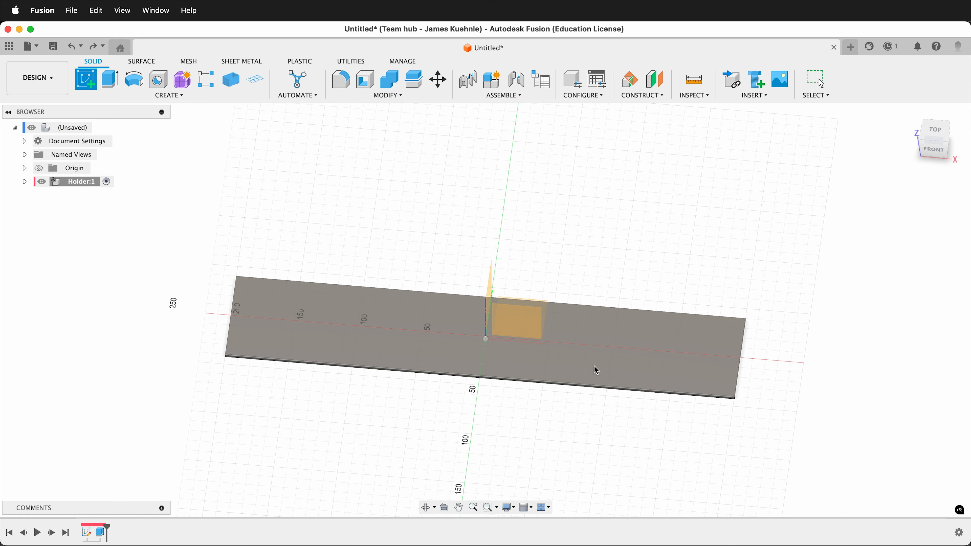
middle_click_drag(624, 276, 571, 270, "shift")
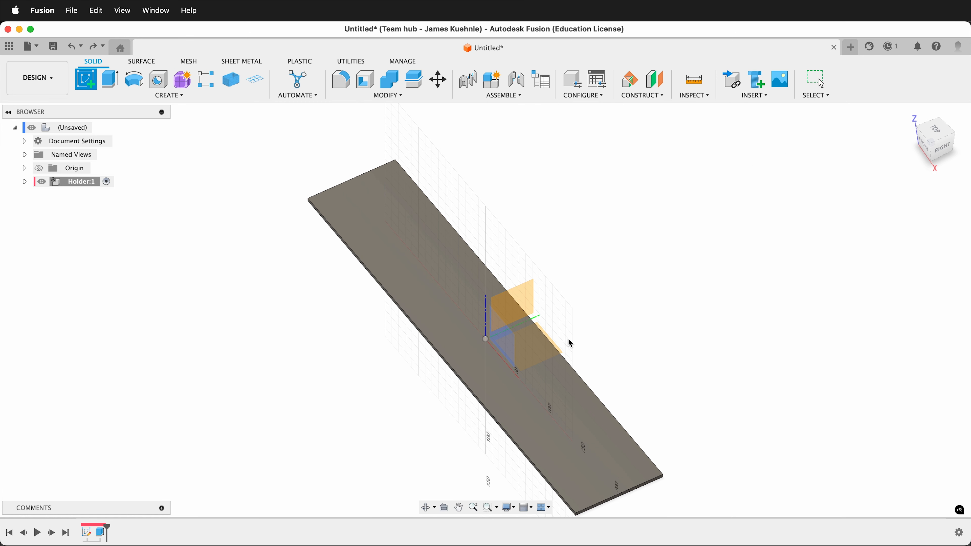
left_click(555, 346)
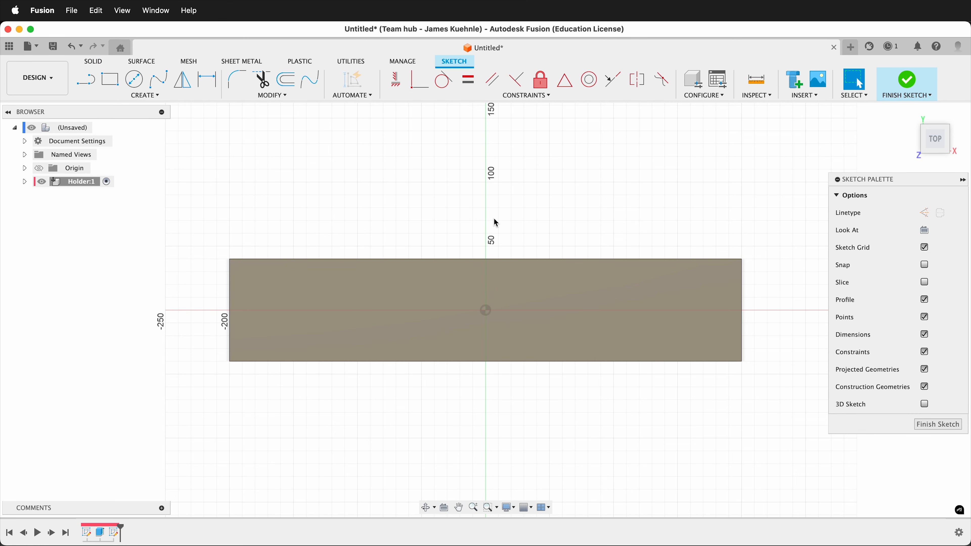
key("p")
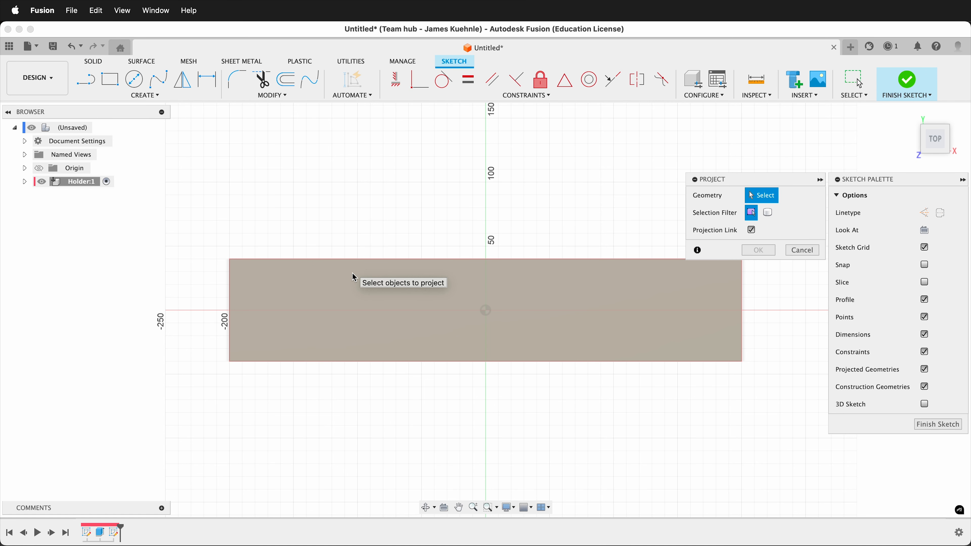
left_click(355, 319)
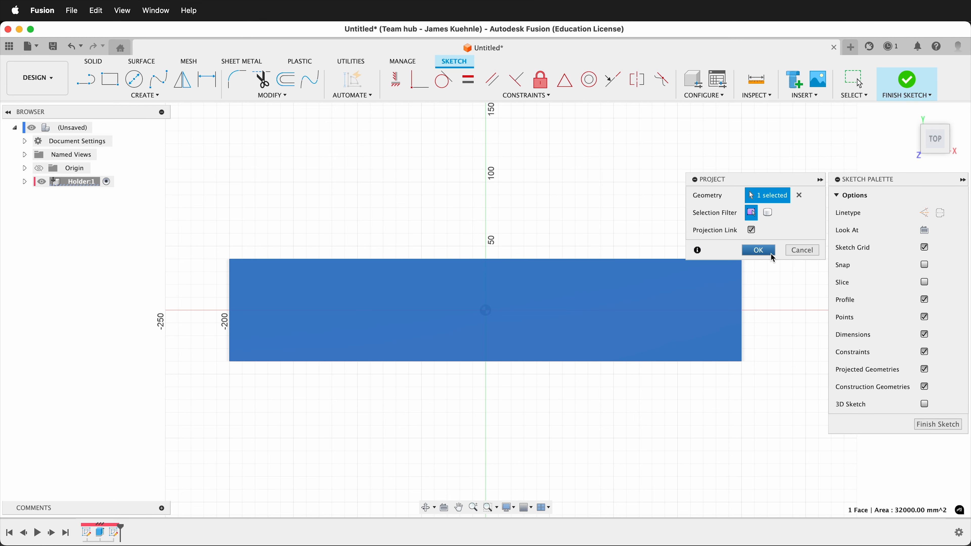
left_click(758, 250)
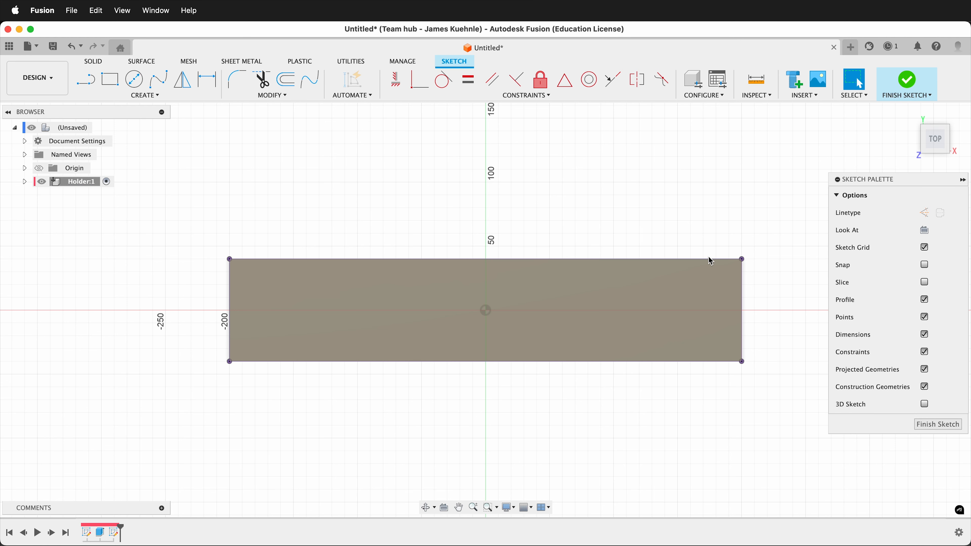
Step: Hide the plate body of the Holder component so that only the projected outline is shown
left_click(25, 182)
left_click(34, 209)
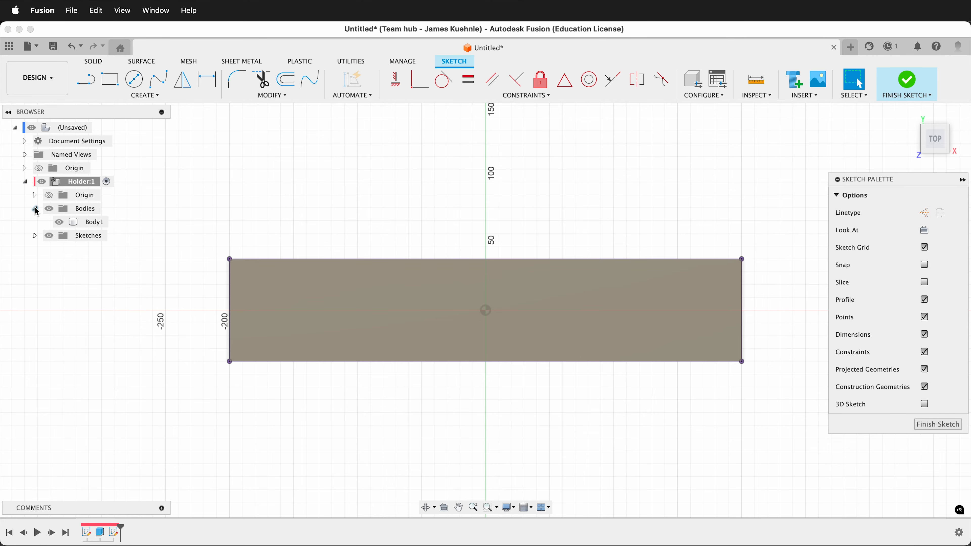
left_click(59, 221)
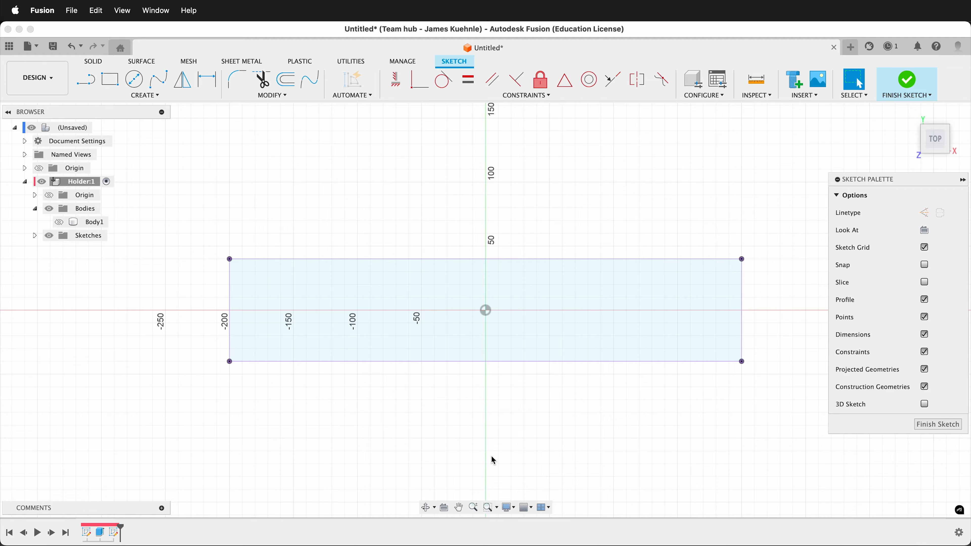
Step: Sketch an upright two-point rectangle about 15 mm wide inside the projected outline, near its left end
scroll(184, 390, "up", 3)
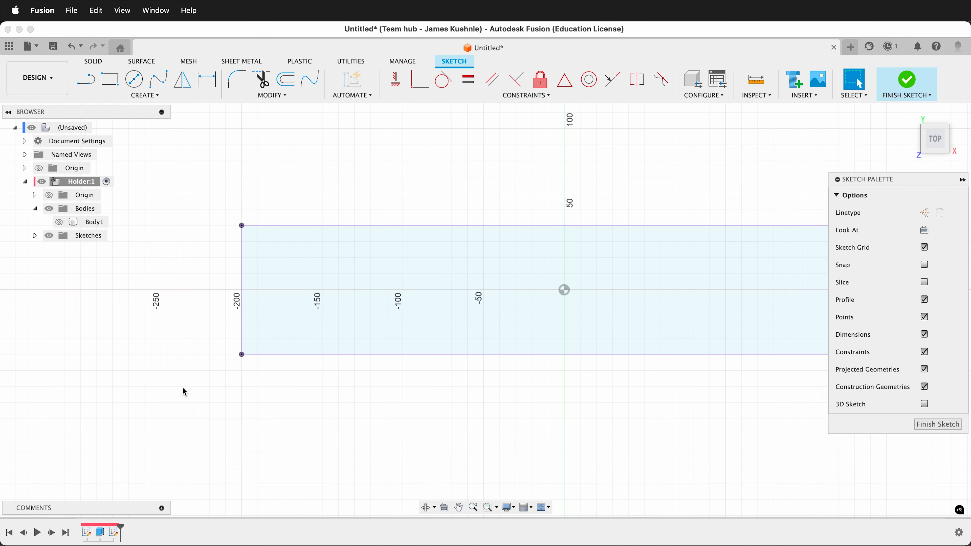
scroll(184, 392, "up", 1)
middle_click_drag(473, 411, 391, 430, "shift")
left_click(939, 143)
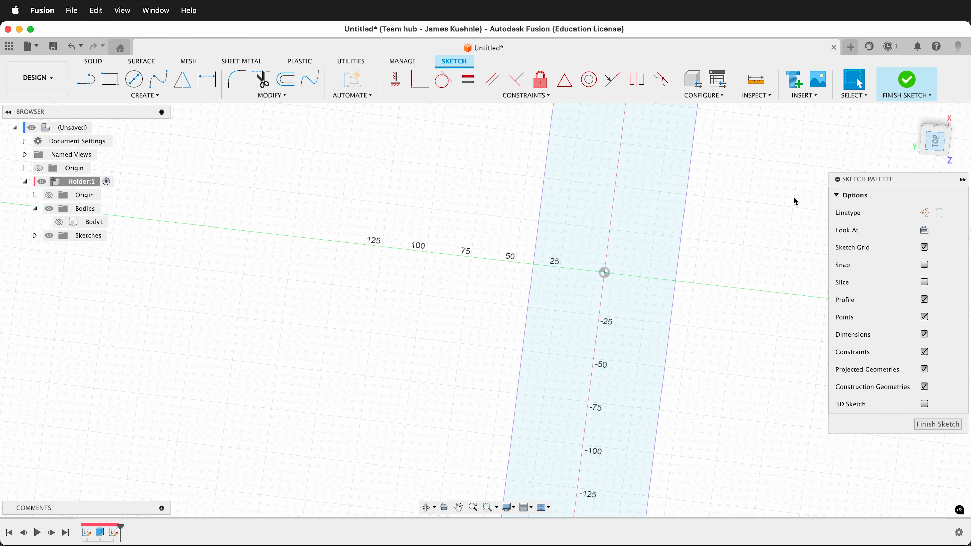
left_click(968, 122)
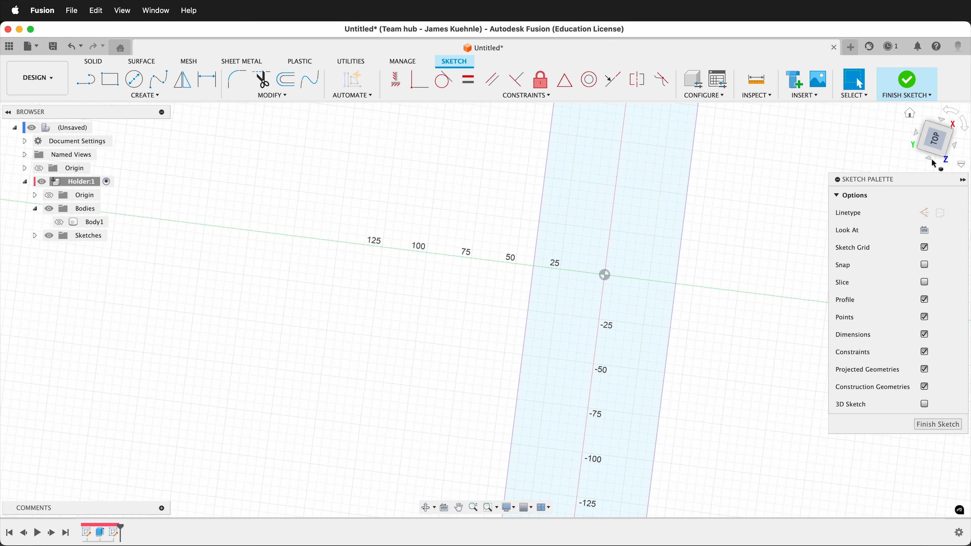
key("r")
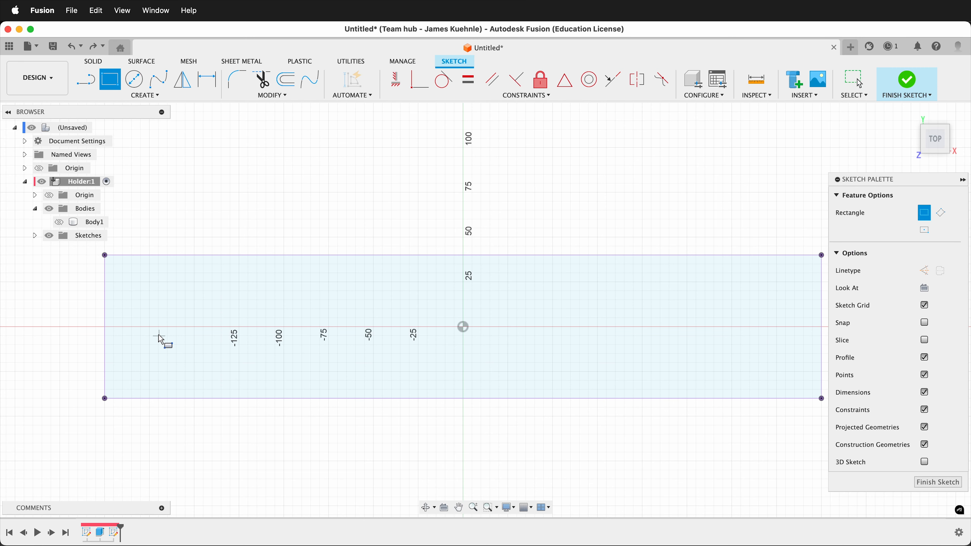
left_click(147, 310)
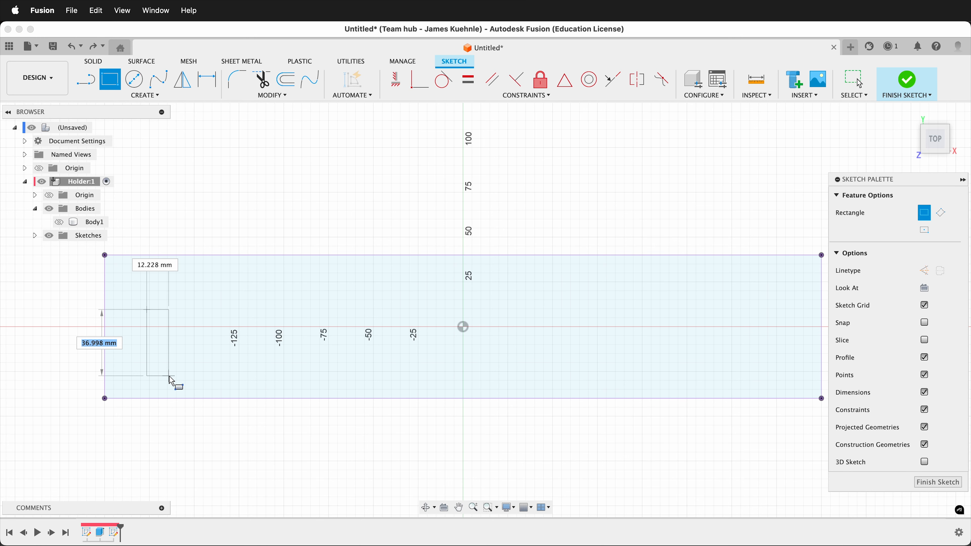
left_click(174, 380)
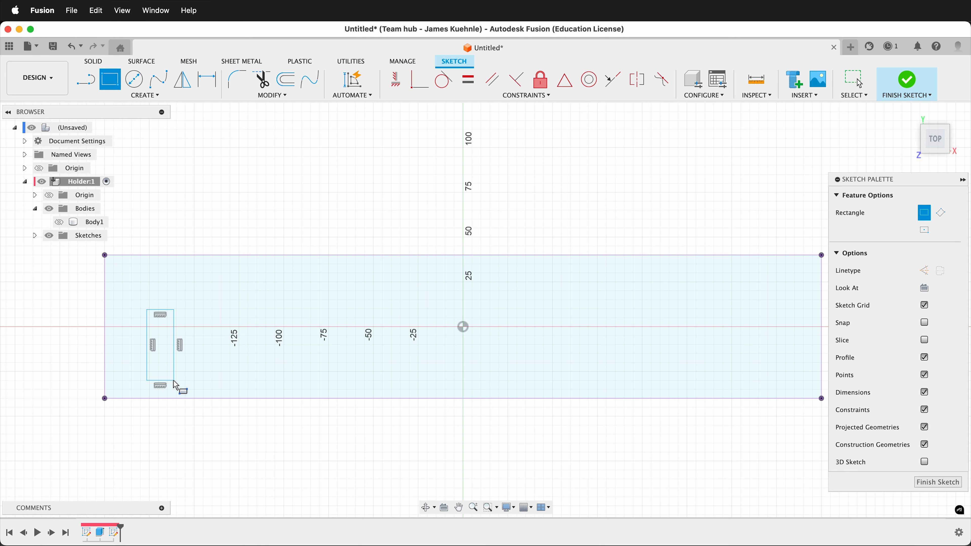
Step: Dimension the upright rectangle to 40 mm tall and 7.8 mm wide
key("d")
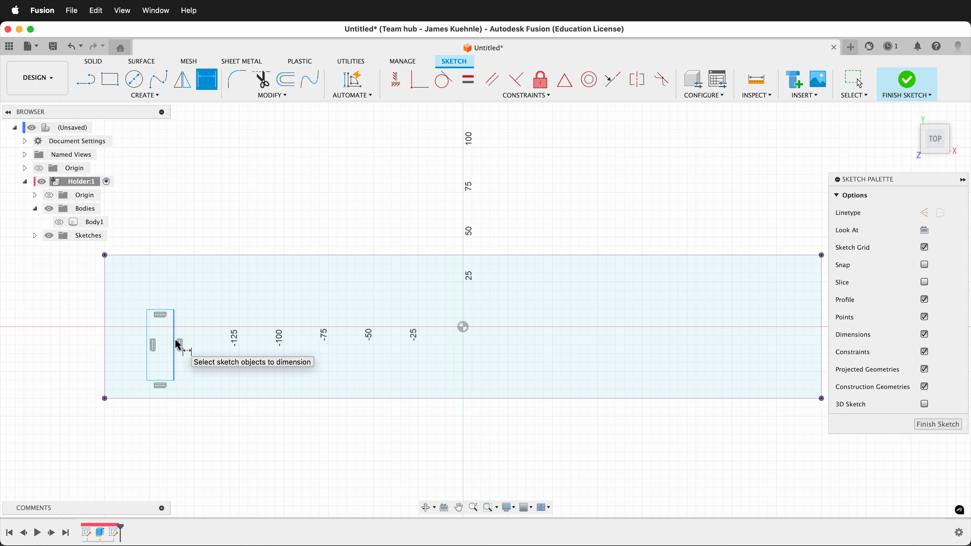
left_click(175, 341)
left_click(193, 344)
type("40")
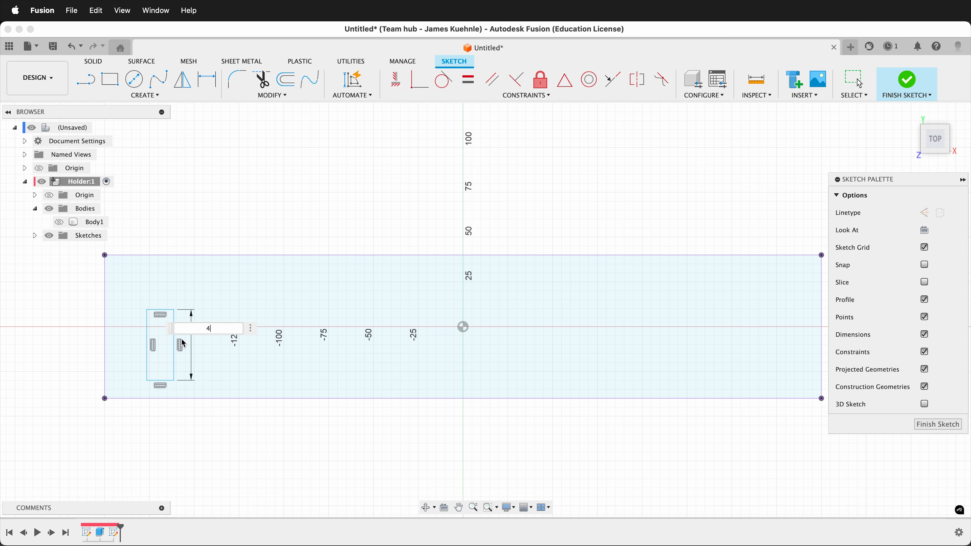
key("Return")
left_click(167, 315)
left_click(165, 301)
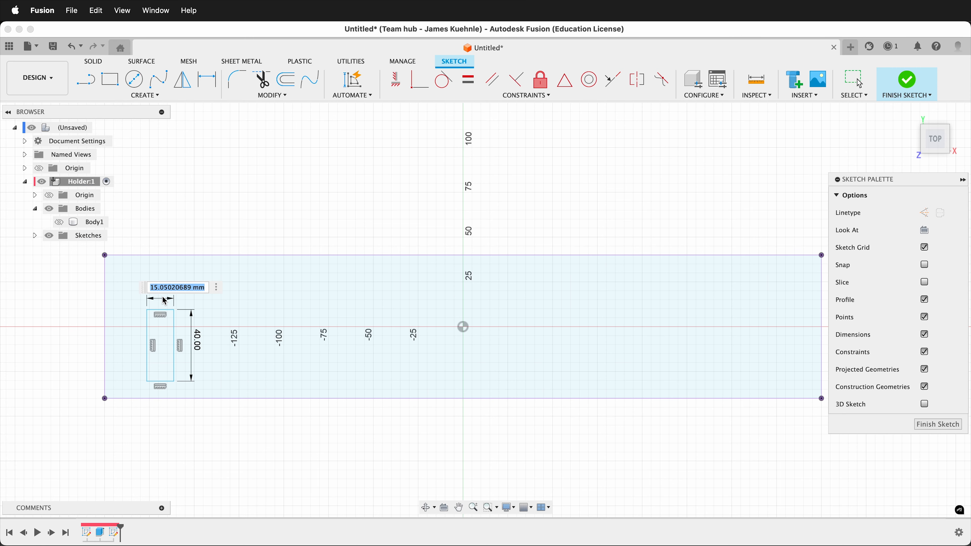
type("7")
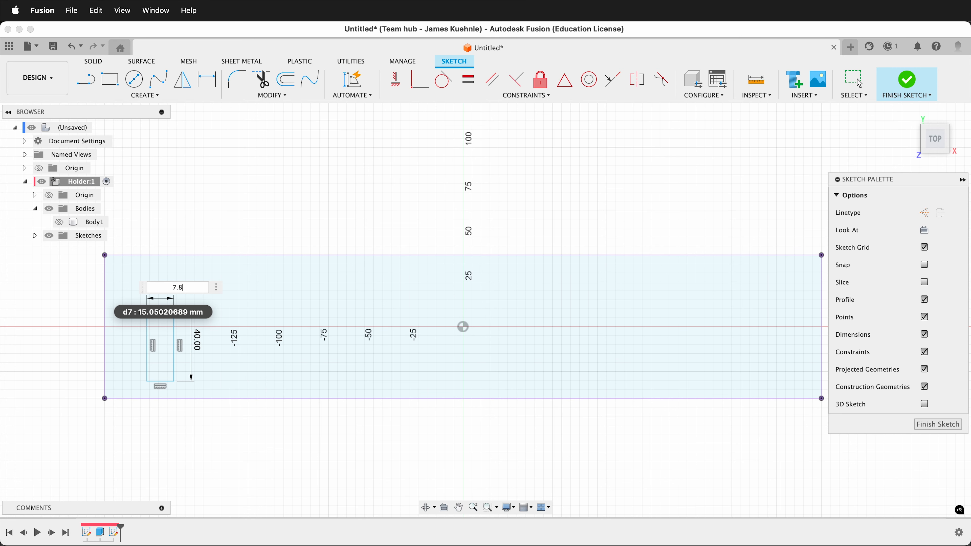
type(".8")
key("Return")
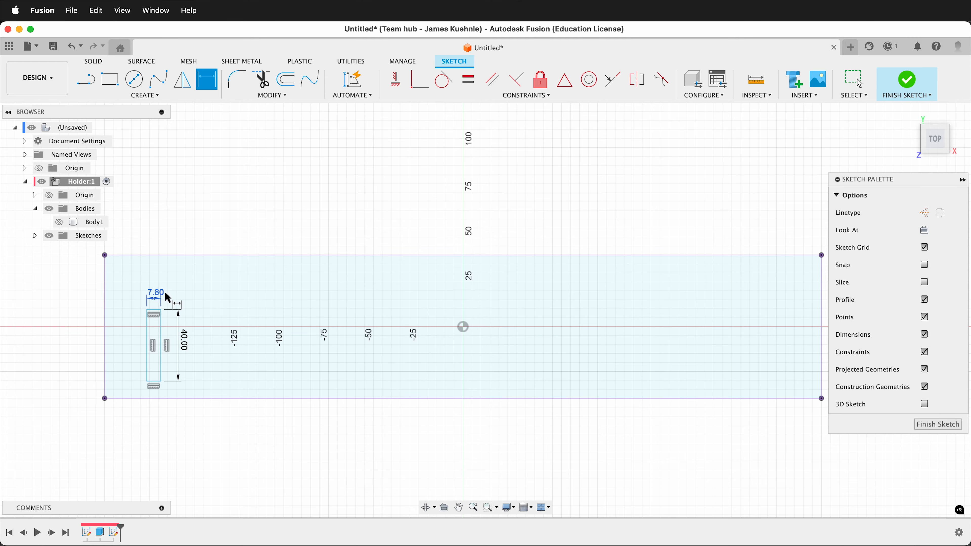
Step: Draw a three-point arc bulging upward between the two upper corners of the 7.8 mm wide rectangle
scroll(164, 303, "down", 2)
scroll(157, 313, "up", 6)
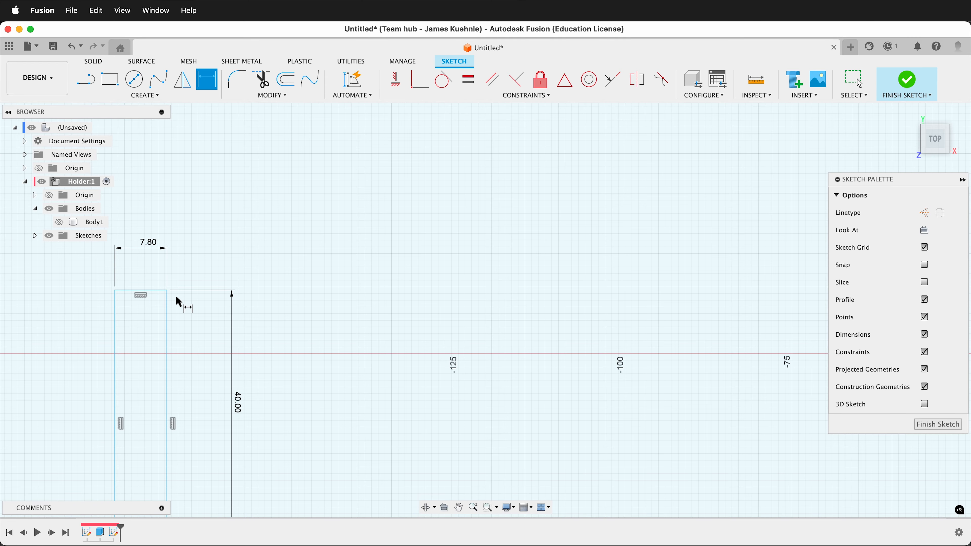
left_click(160, 94)
mouse_move(115, 144)
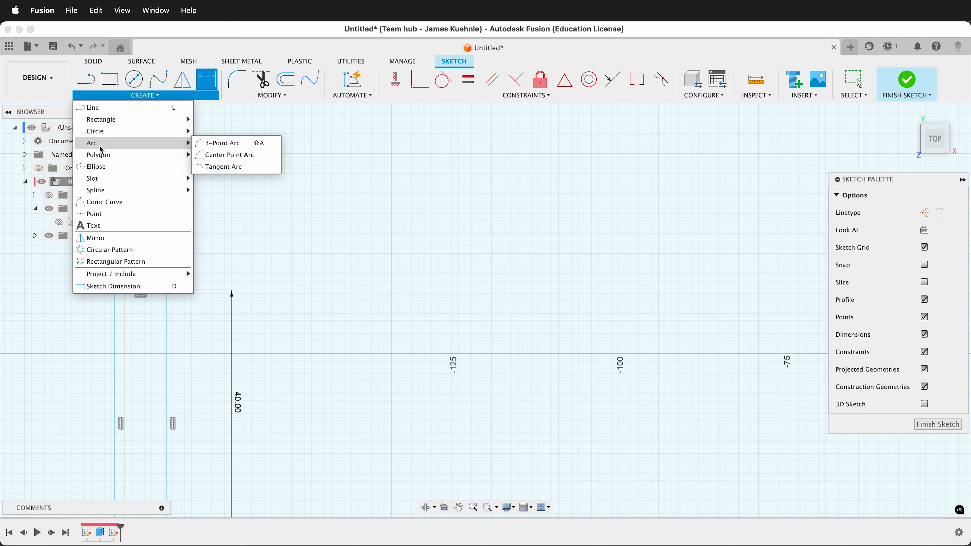
left_click(201, 144)
left_click(115, 290)
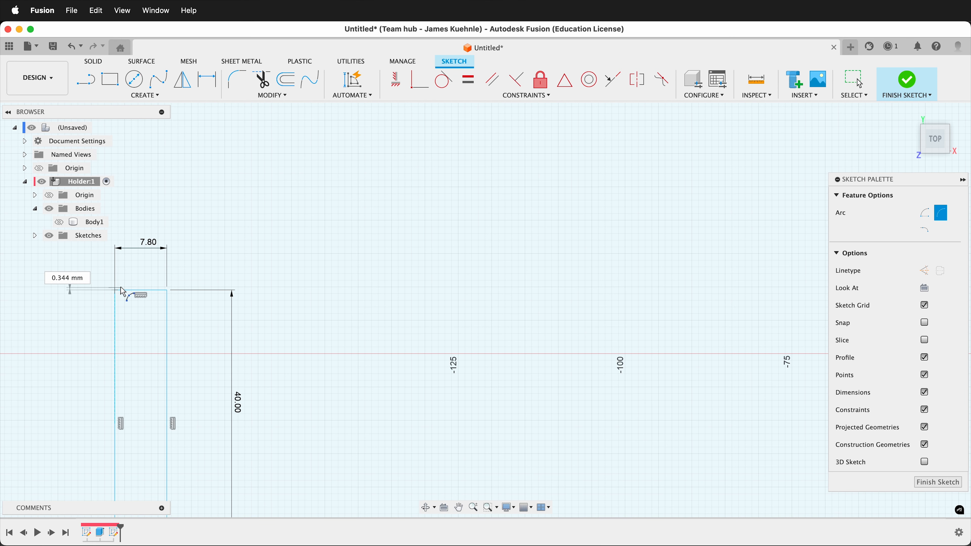
left_click(167, 290)
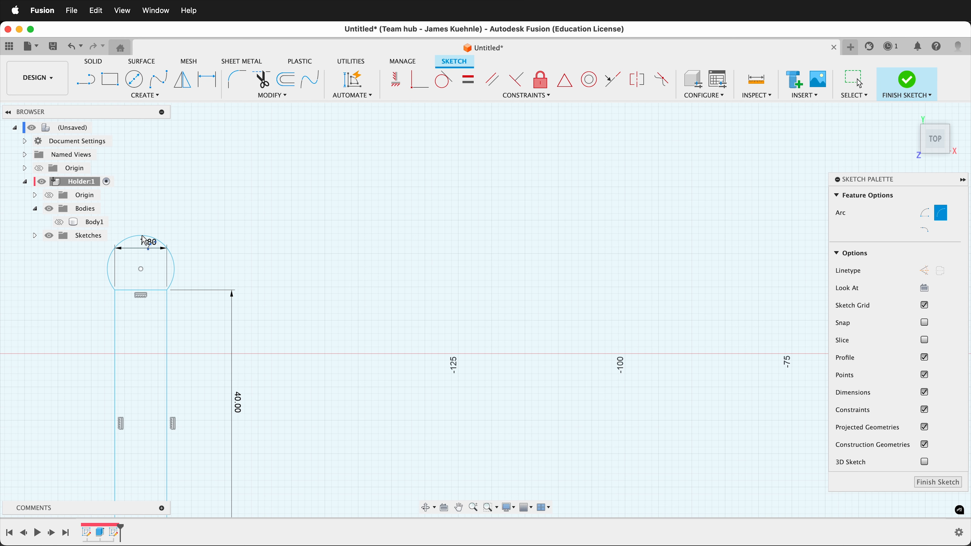
left_click(141, 236)
key("Escape")
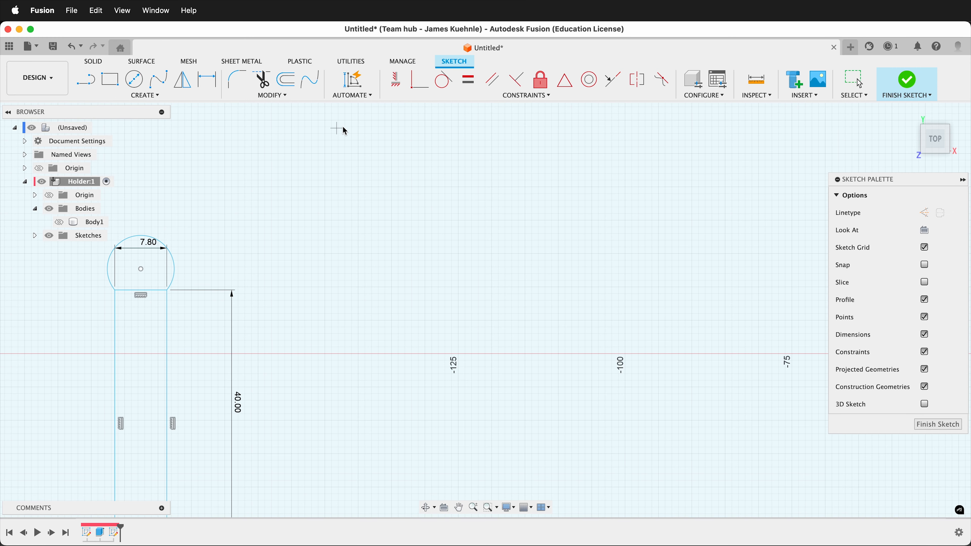
Step: Apply a Tangent constraint between the upper arc and the rectangle's right vertical side
left_click(444, 79)
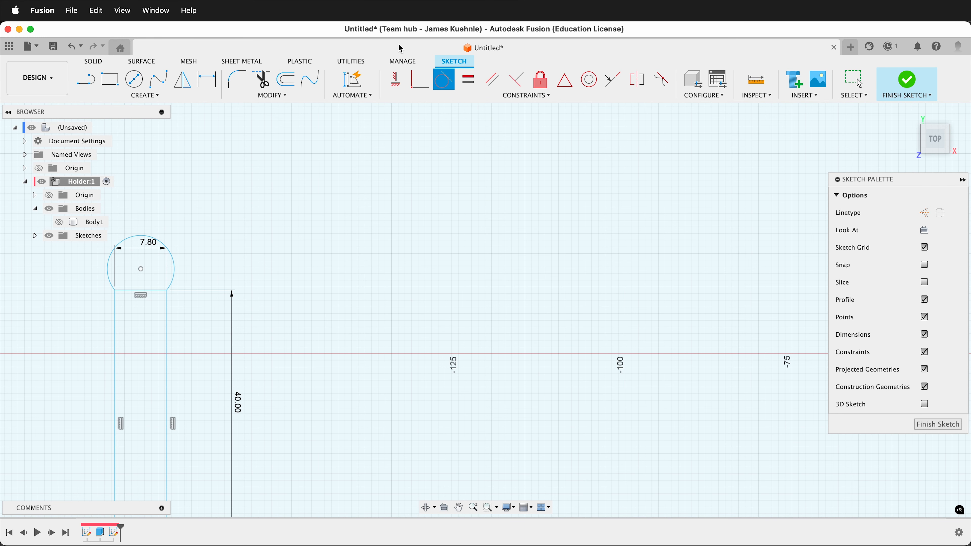
left_click(171, 281)
left_click(167, 301)
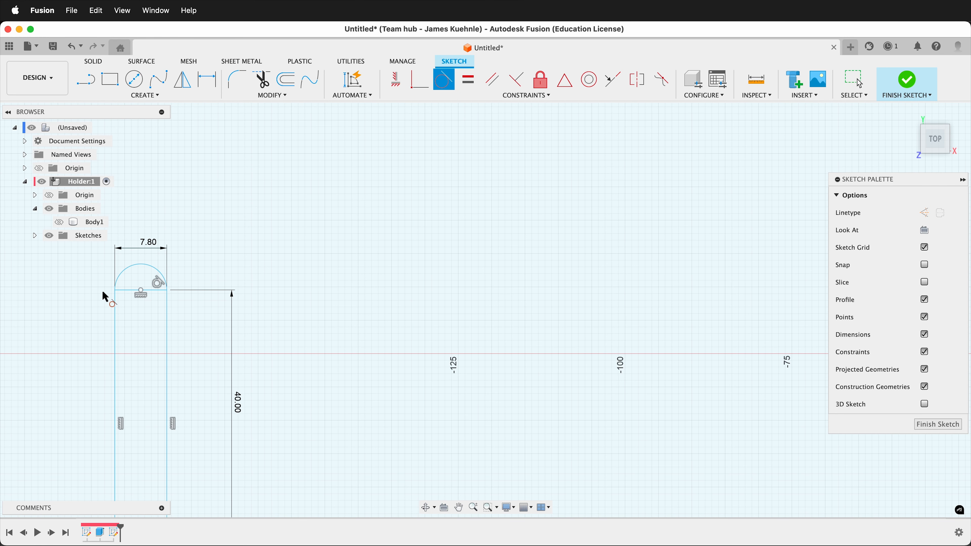
key("Escape")
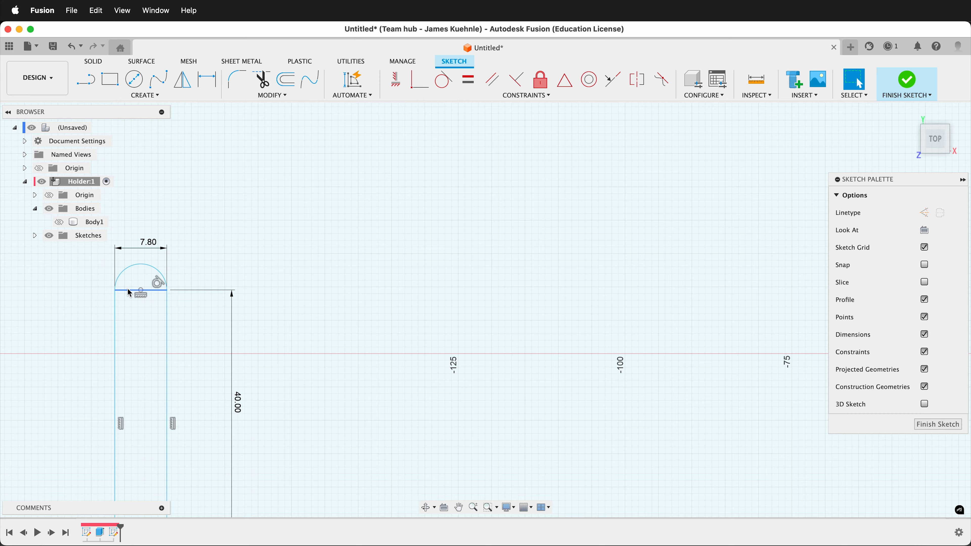
Step: Convert the line beneath the upper arc to construction and select the surrounding plate profile to check the combined slot shape
left_click(133, 292)
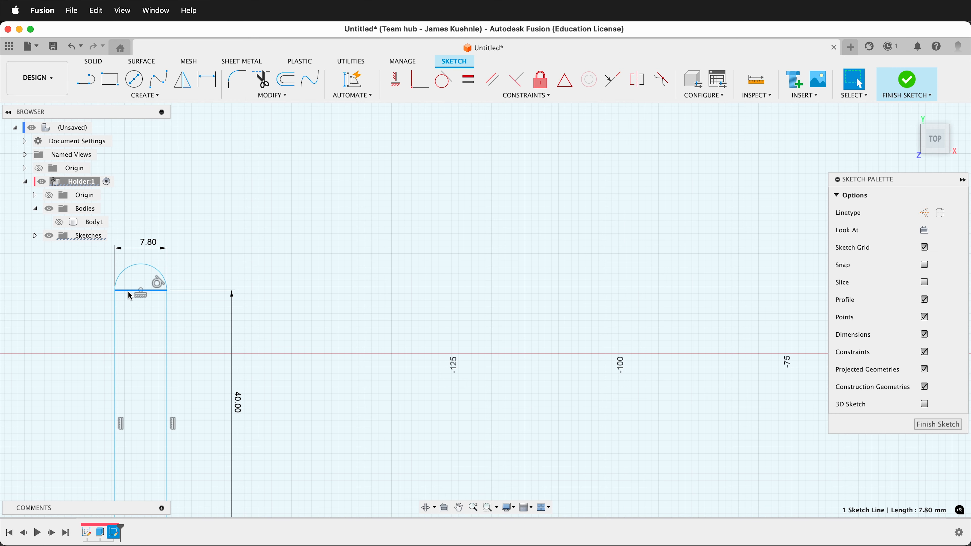
key("x")
left_click(189, 381)
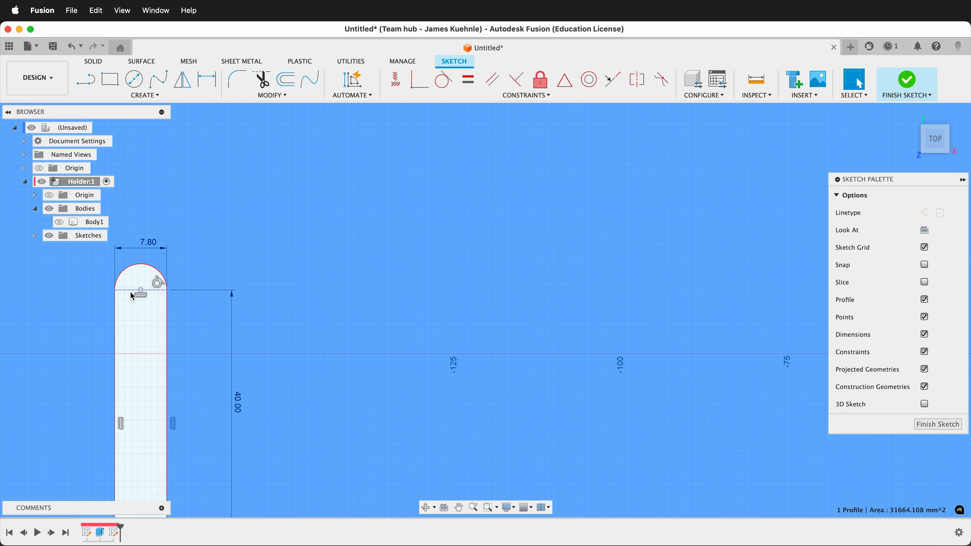
Step: Switch the line beneath the arc back to a normal line, select the divided profiles to compare, and make it construction again
left_click(131, 290)
key("x")
left_click(228, 261)
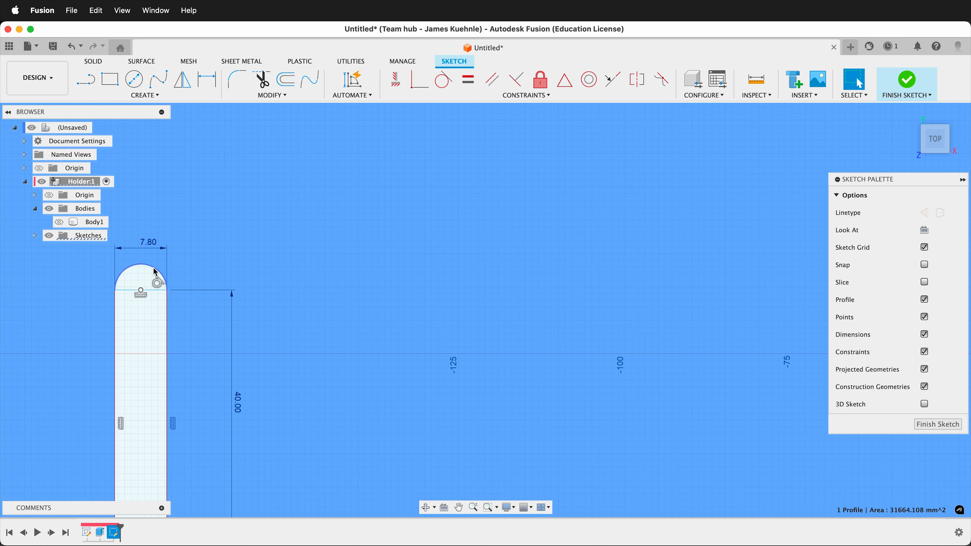
left_click(147, 285)
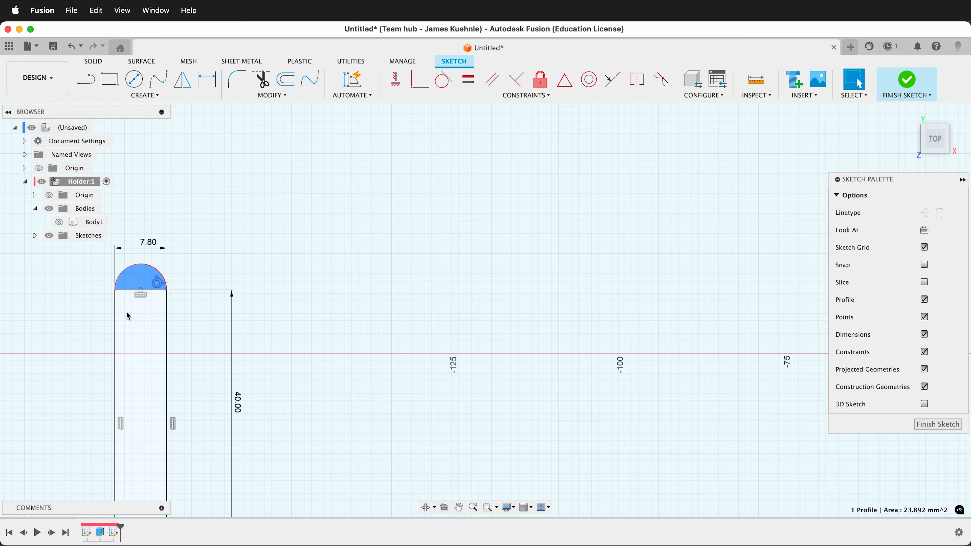
left_click(128, 292)
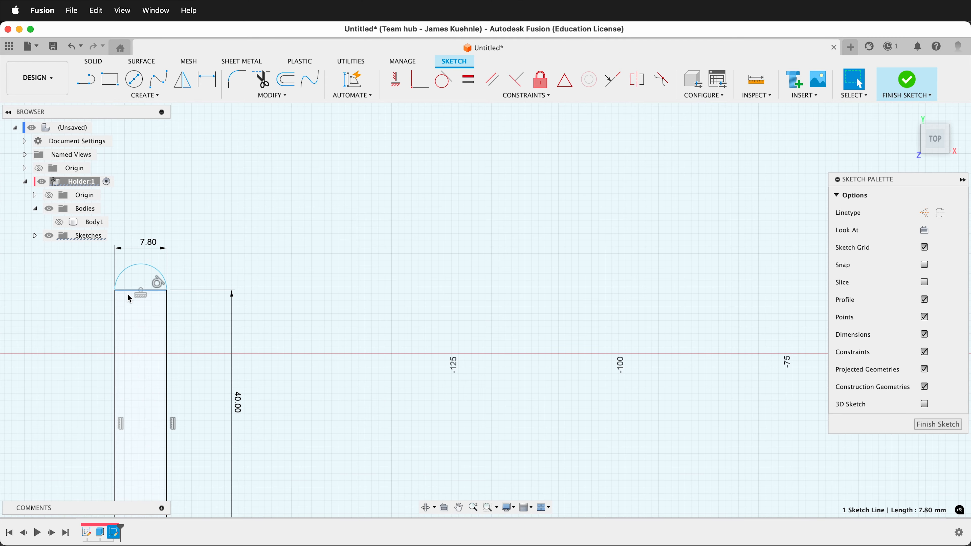
key("x")
Step: Convert the rectangle's lower edge to a construction line
scroll(203, 166, "down", 5)
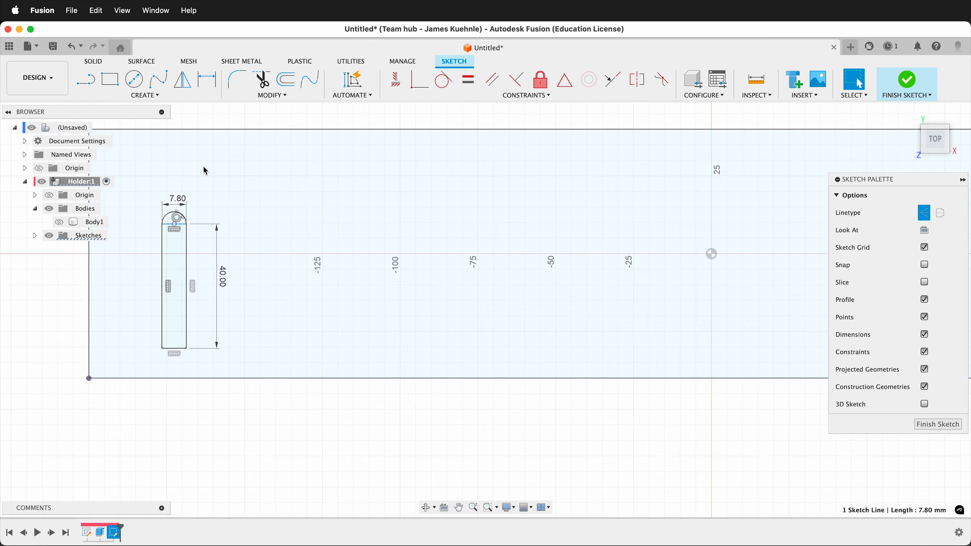
scroll(180, 392, "up", 5)
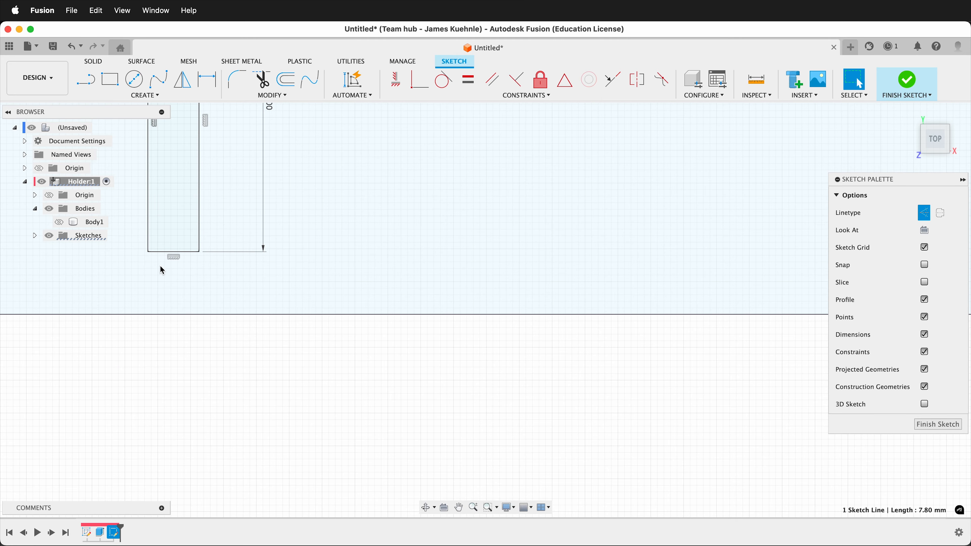
left_click(161, 252)
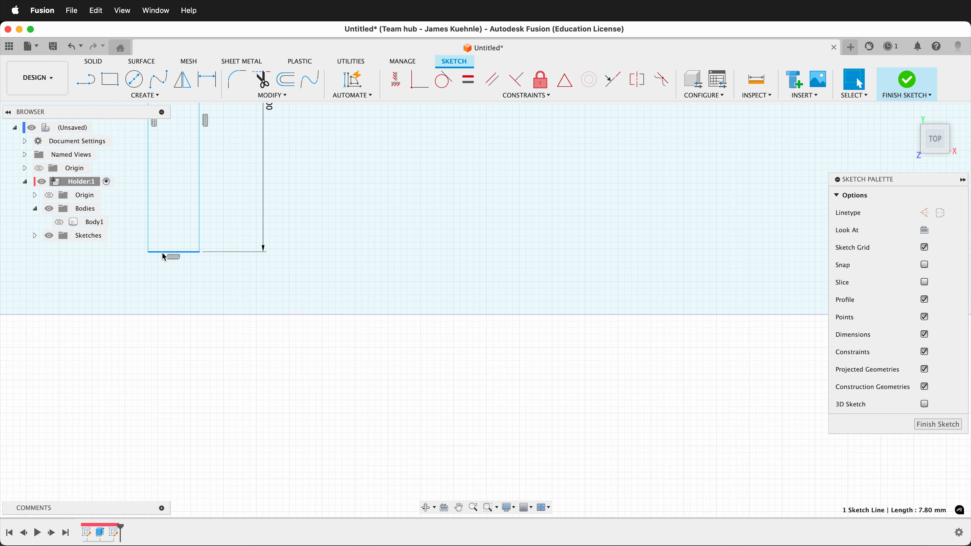
key("x")
left_click(166, 389)
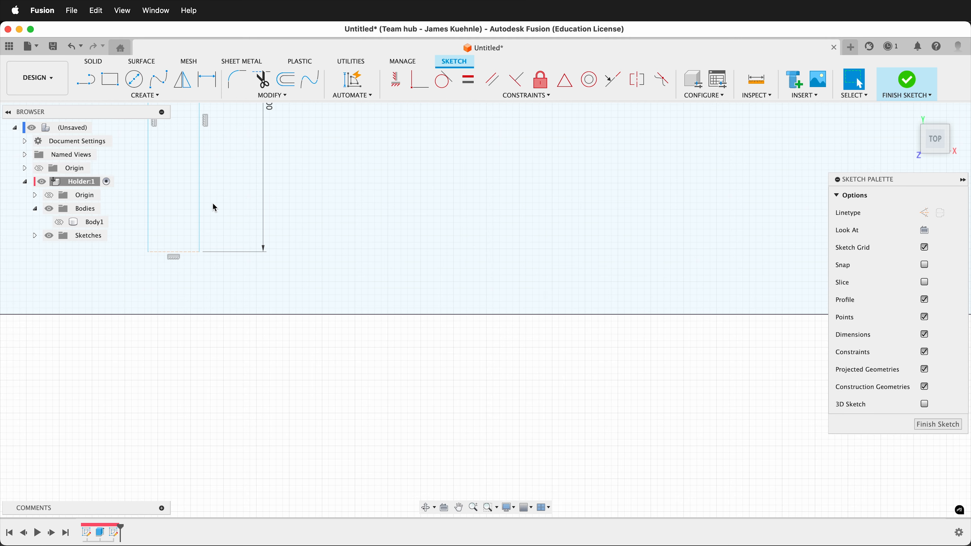
Step: Draw two three-point arcs flaring outward from the slot's lower corners down to the plate outline's lower edge
left_click(155, 95)
mouse_move(142, 142)
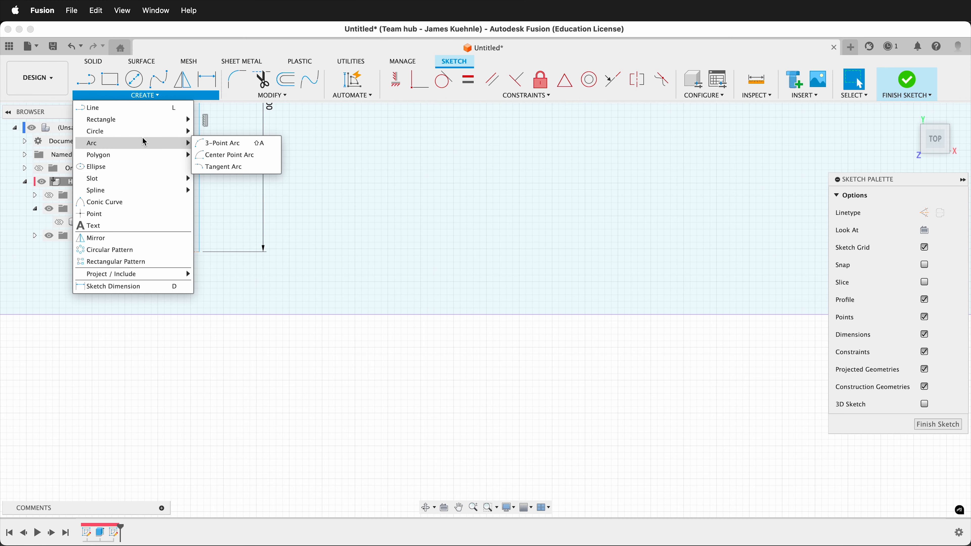
left_click(203, 153)
left_click(149, 253)
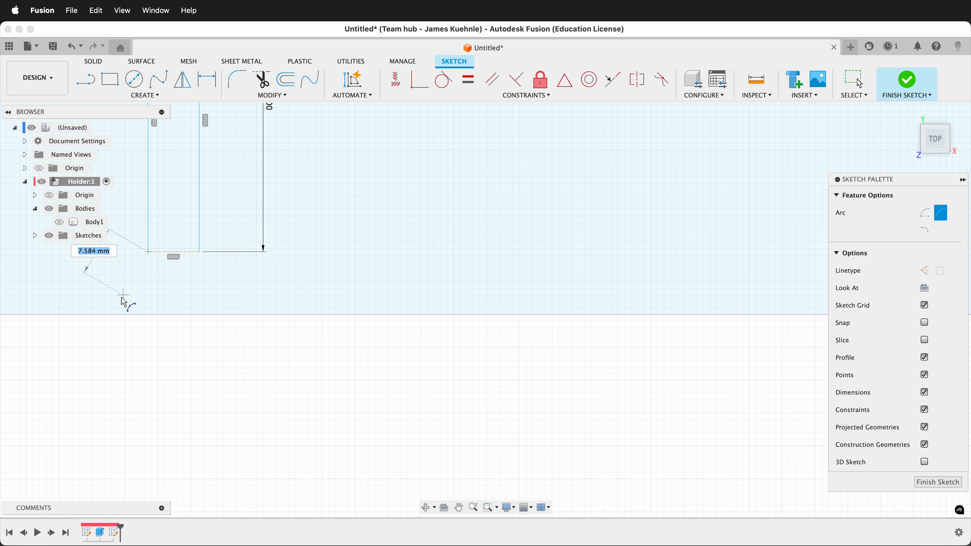
left_click(115, 316)
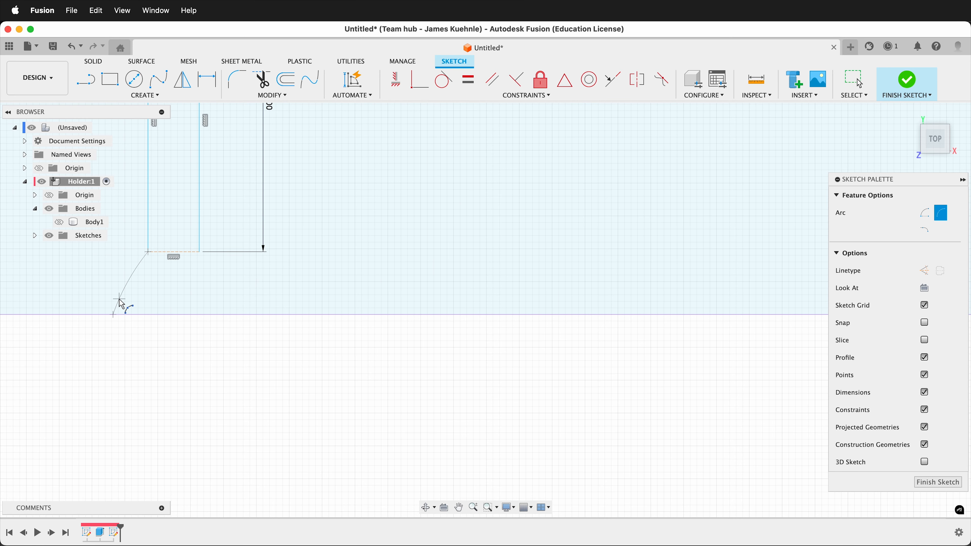
left_click(120, 300)
left_click(199, 252)
left_click(221, 314)
left_click(221, 301)
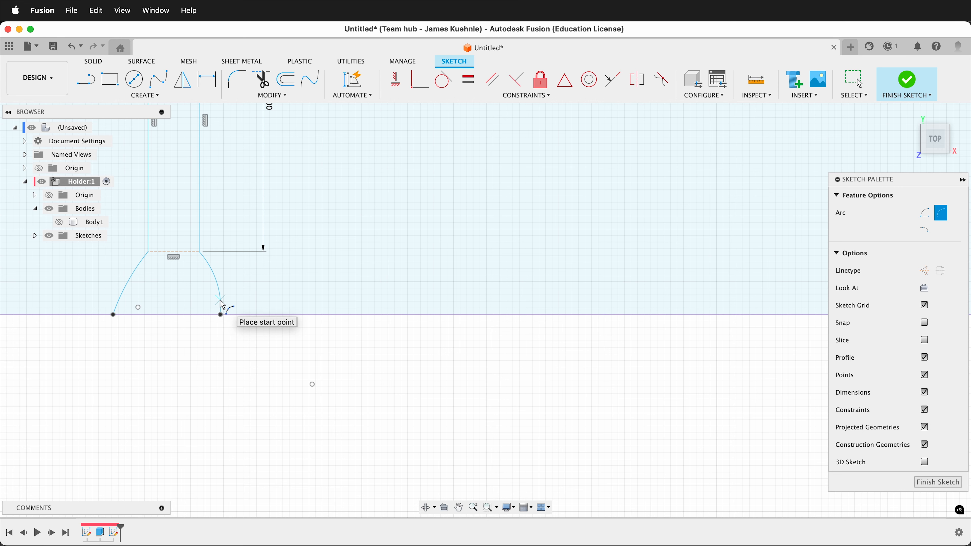
key("Escape")
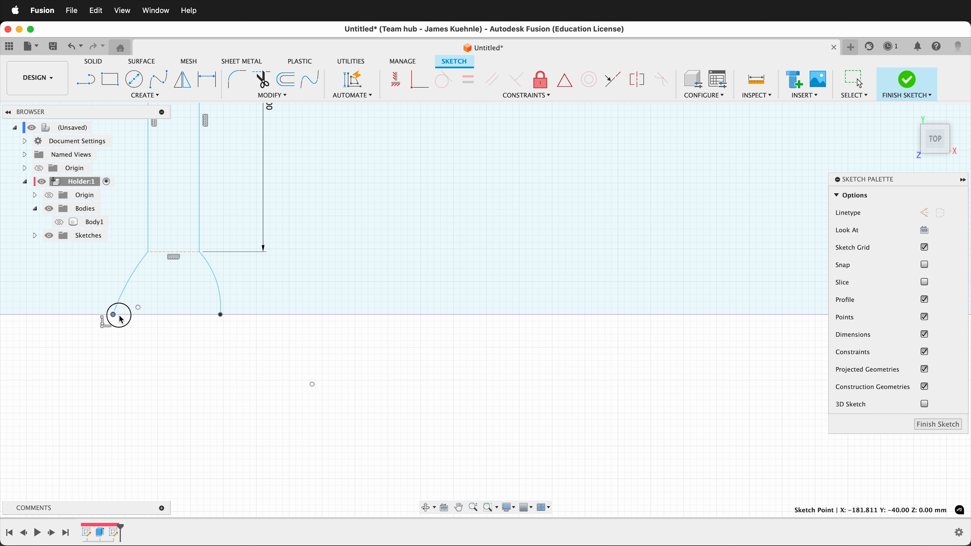
Step: Move both flare arcs' lower endpoints inward along the plate's lower edge and adjust the arcs' curvature
left_click_drag(113, 315, 127, 315)
left_click_drag(220, 314, 216, 315)
left_click_drag(209, 271, 212, 274)
left_click_drag(138, 271, 139, 272)
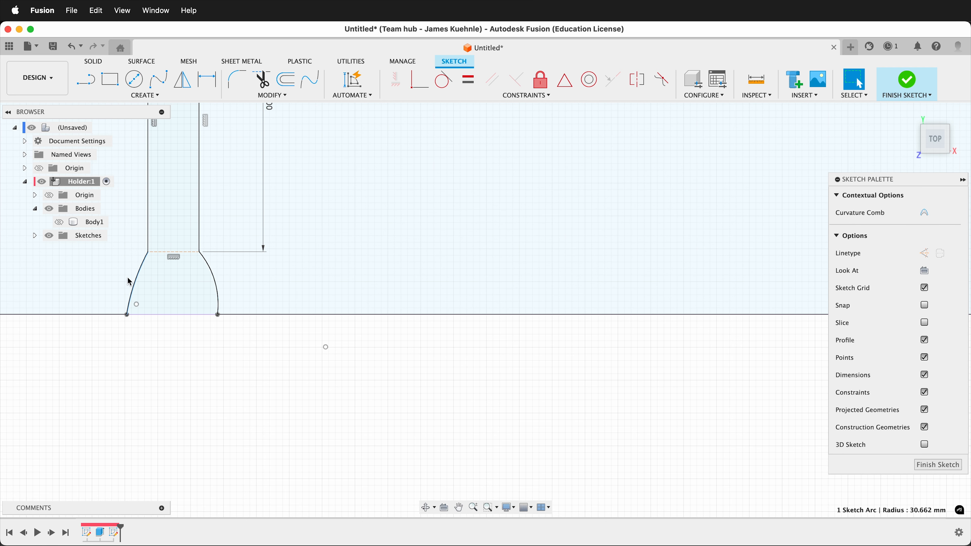
Step: Dimension the left flare arc's radius to 30 mm
key("d")
left_click(137, 280)
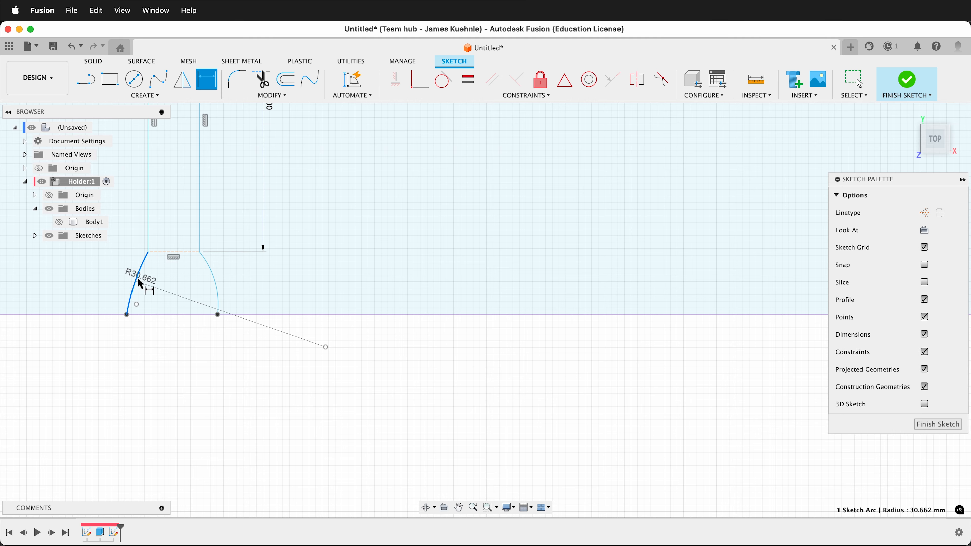
left_click(163, 294)
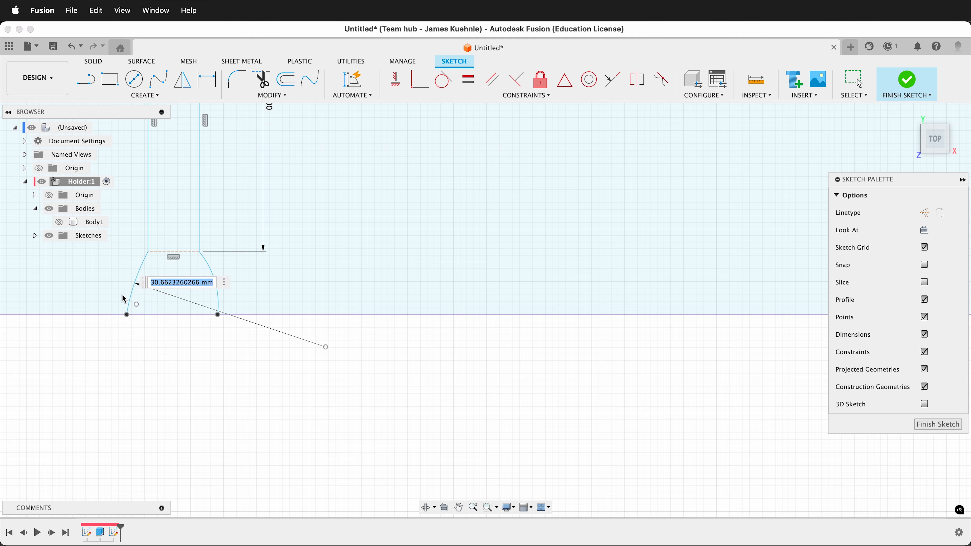
type("30")
key("Return")
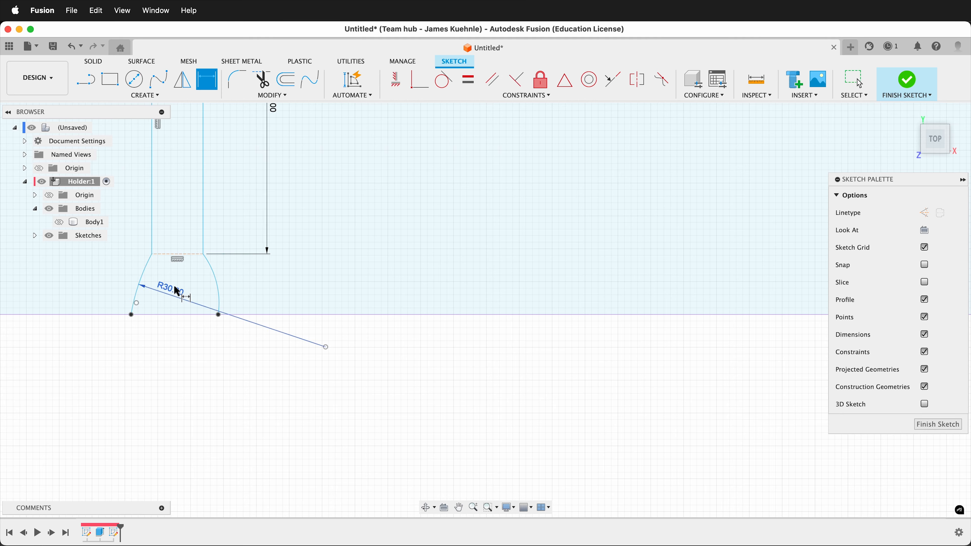
Step: Dimension the right flare arc's radius by referencing the left arc's radius dimension
left_click(219, 279)
left_click(233, 279)
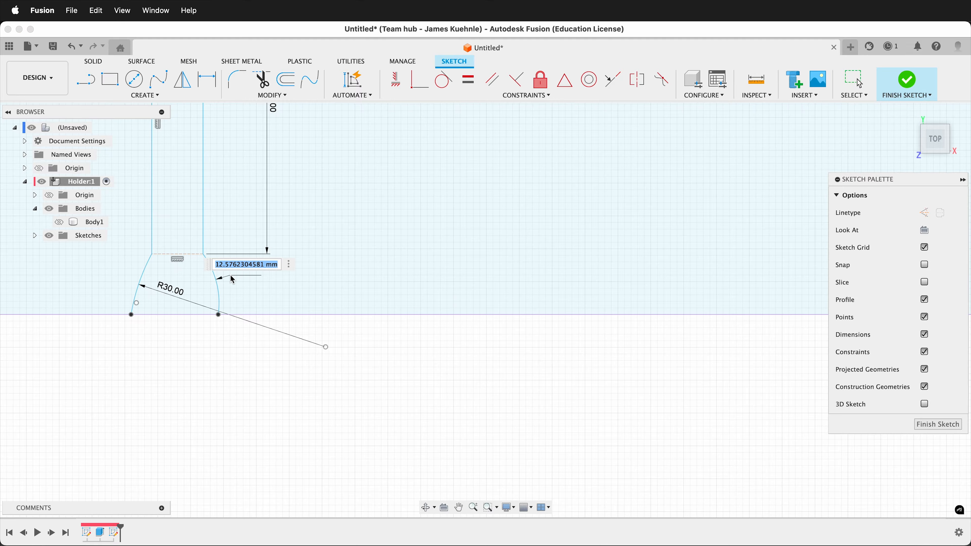
left_click(171, 289)
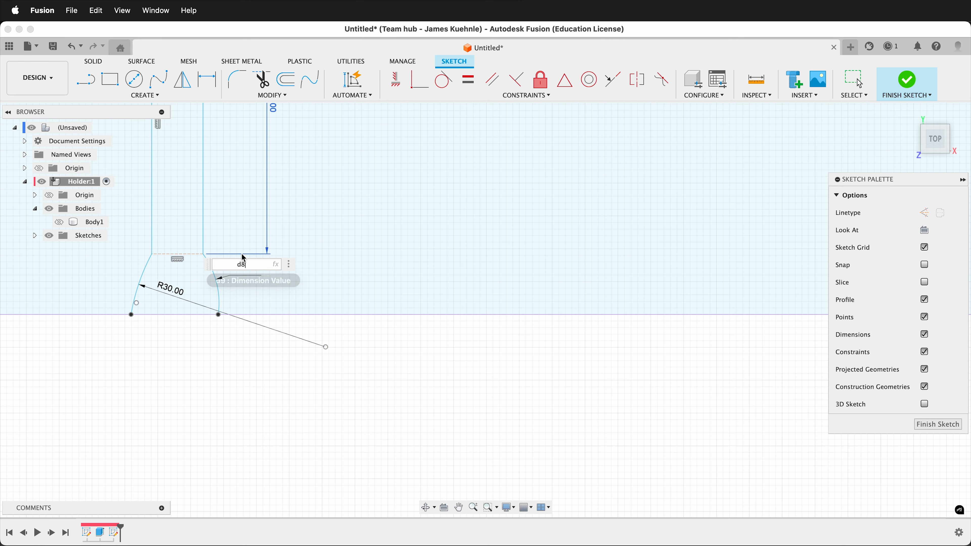
key("Return")
Step: Move the slot's lower-left corner down to about 7 mm above the plate's lower edge, narrowing the flared opening
scroll(263, 292, "down", 3)
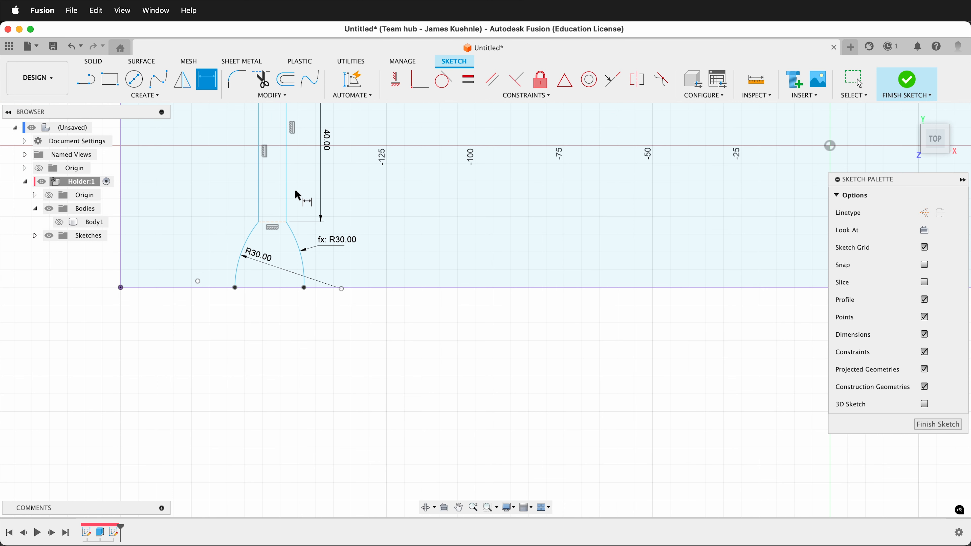
mouse_move(257, 228)
left_mouse_down()
mouse_move(255, 252)
mouse_move(236, 257)
mouse_move(254, 267)
mouse_move(244, 273)
left_mouse_up()
scroll(246, 275, "up", 10)
left_click_drag(232, 240, 221, 241)
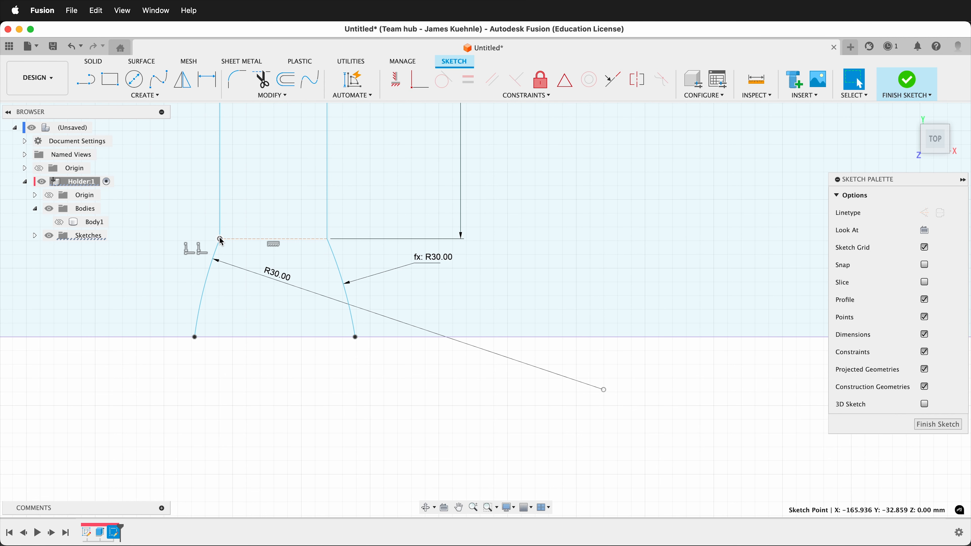
Step: Dimension the vertical height of the slot's flared opening to 10 mm
key("d")
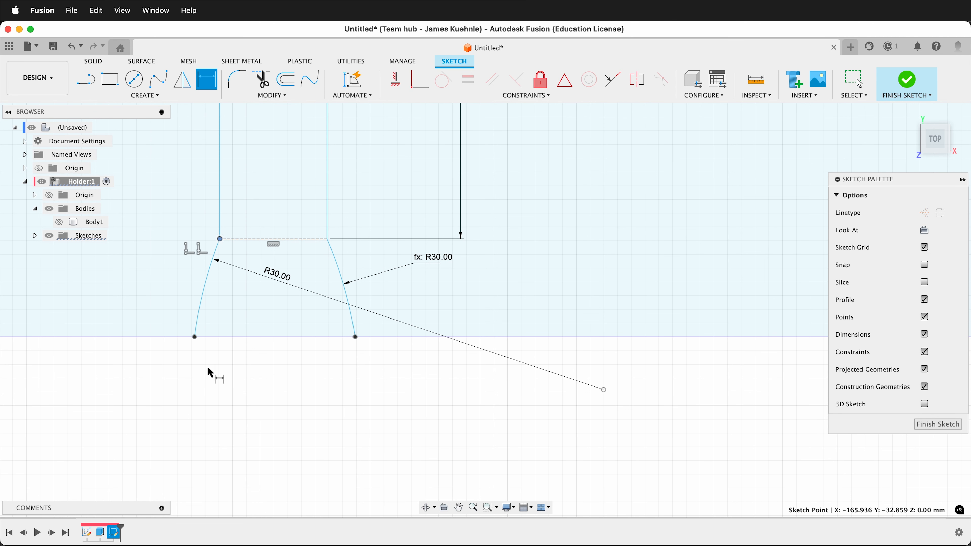
left_click(194, 338)
left_click(156, 282)
type("10")
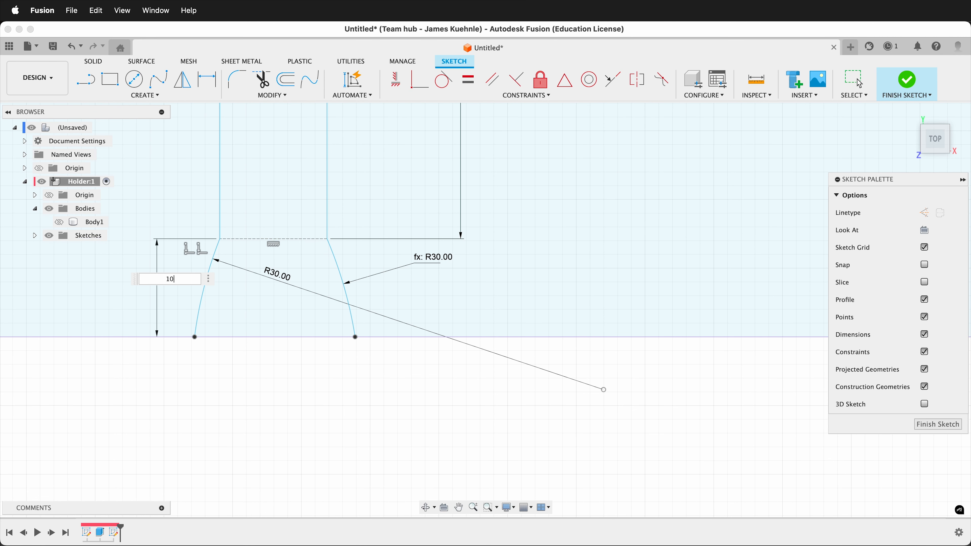
key("Return")
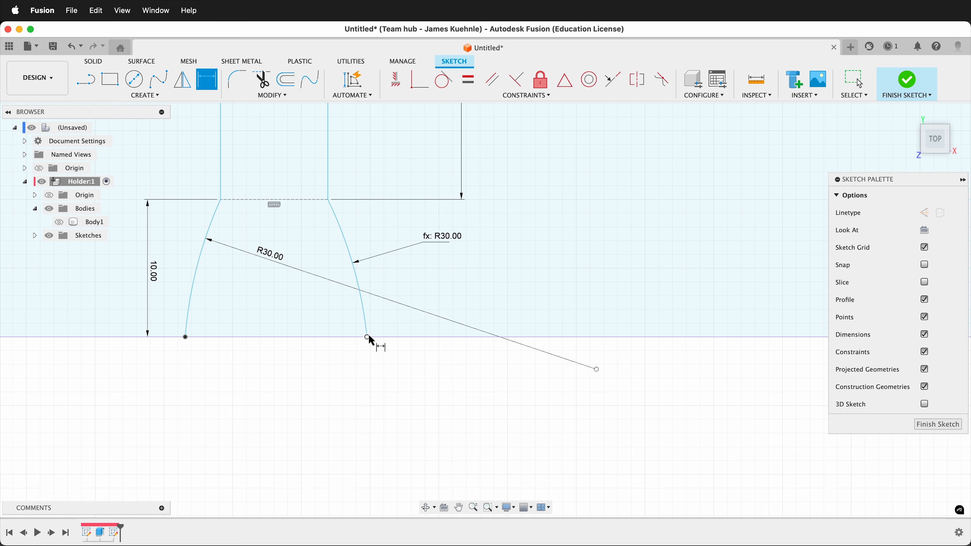
Step: Draw two lines from the flare arcs' lower endpoints to the midpoint of the construction line at the slot's base
key("l")
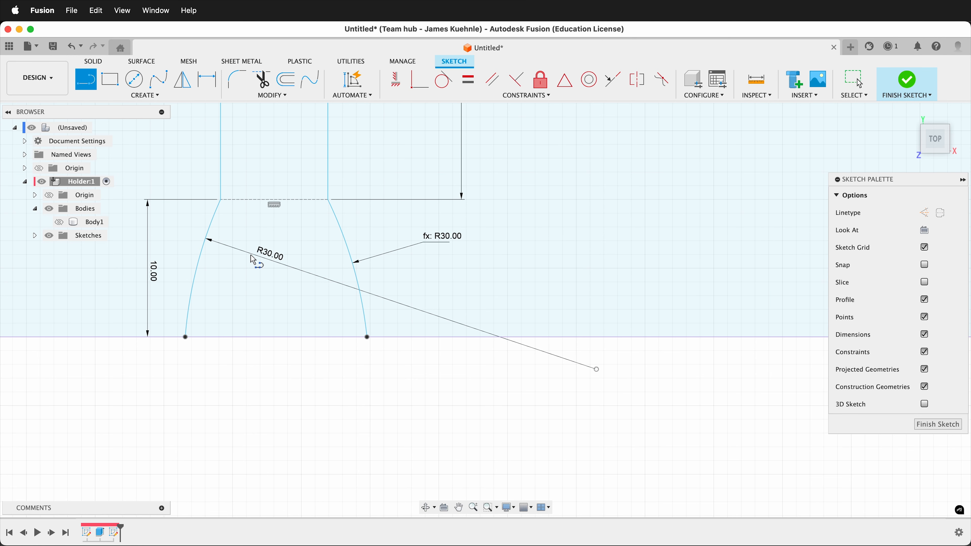
left_click(186, 337)
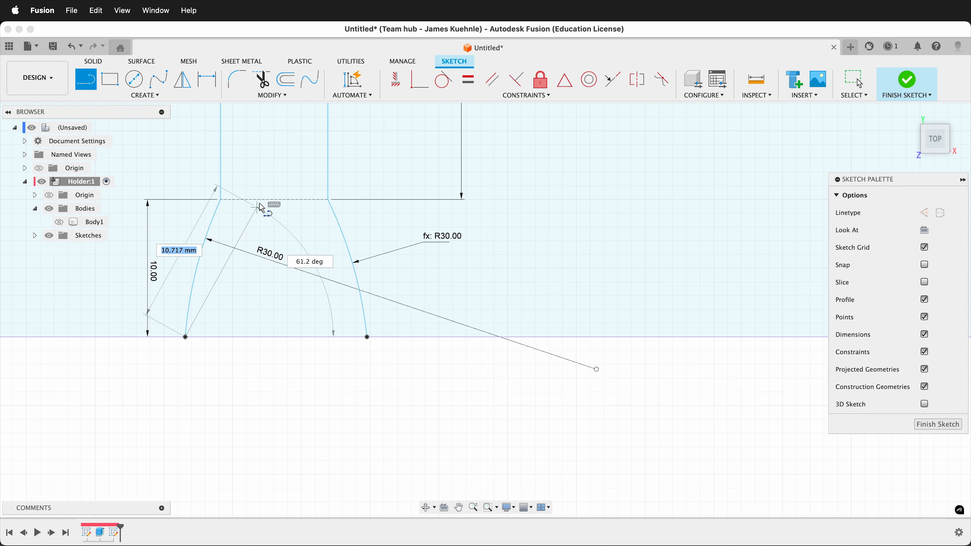
double_click(276, 202)
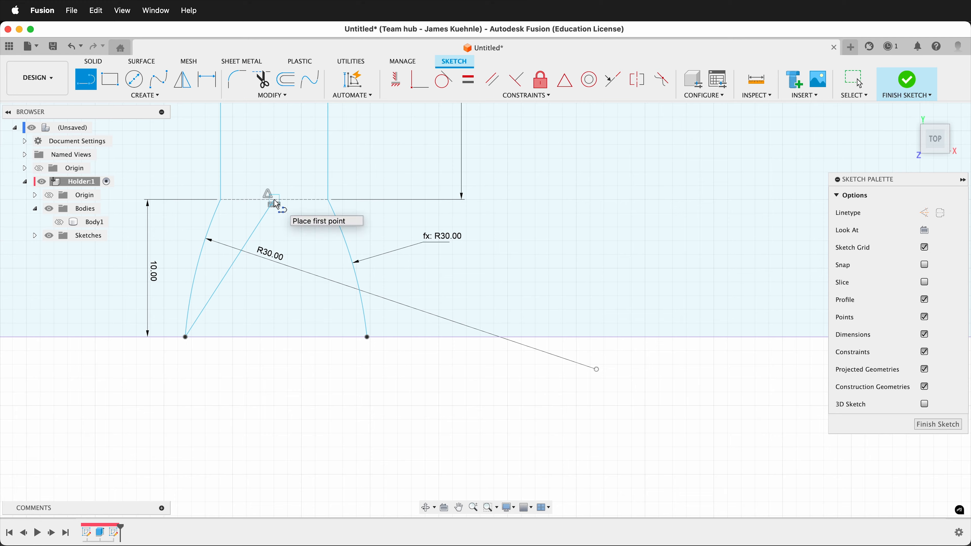
left_click(367, 337)
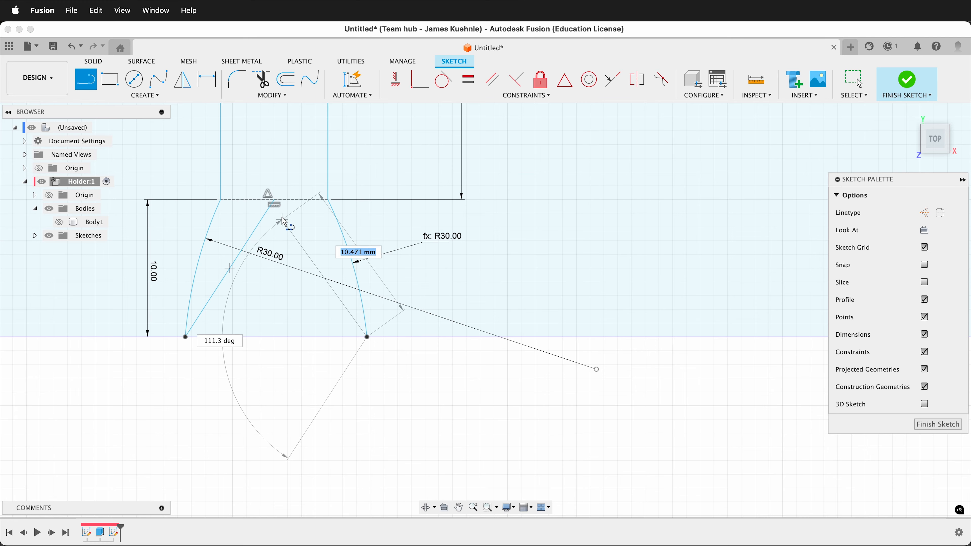
double_click(275, 202)
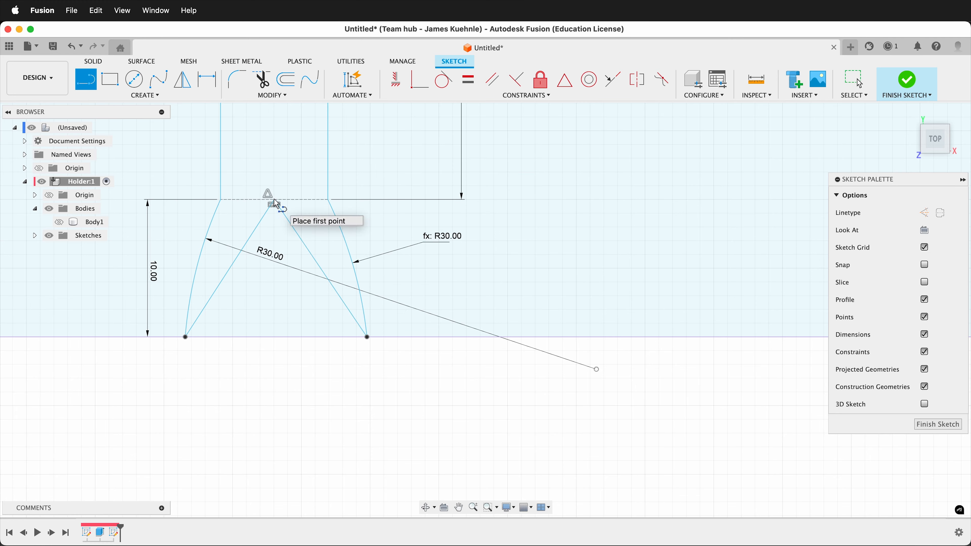
key("Escape")
Step: Convert the two diagonal lines inside the flare to construction lines
left_click(261, 230)
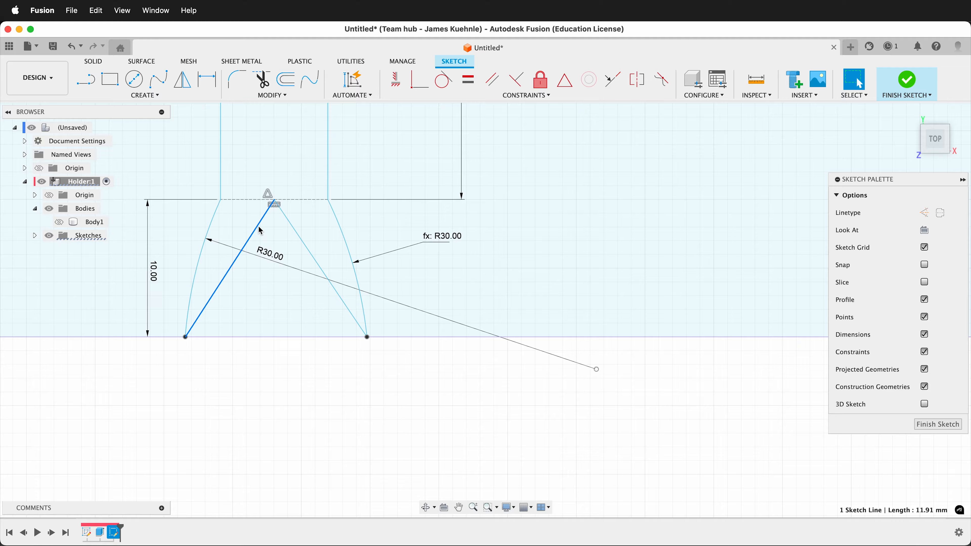
key("x")
left_click(300, 242)
key("x")
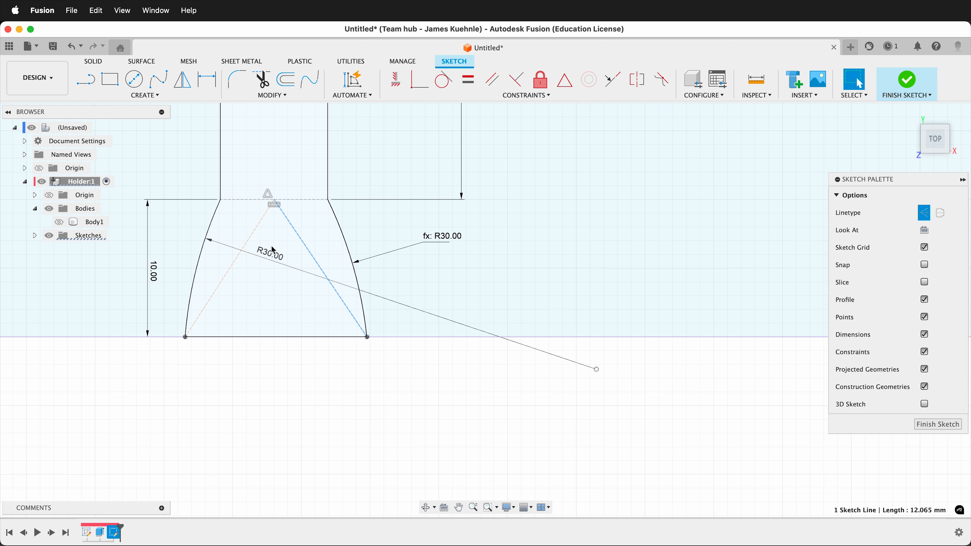
Step: Apply an Equal constraint to the two diagonal construction lines so that the flare is symmetric
left_click(473, 85)
left_click(253, 245)
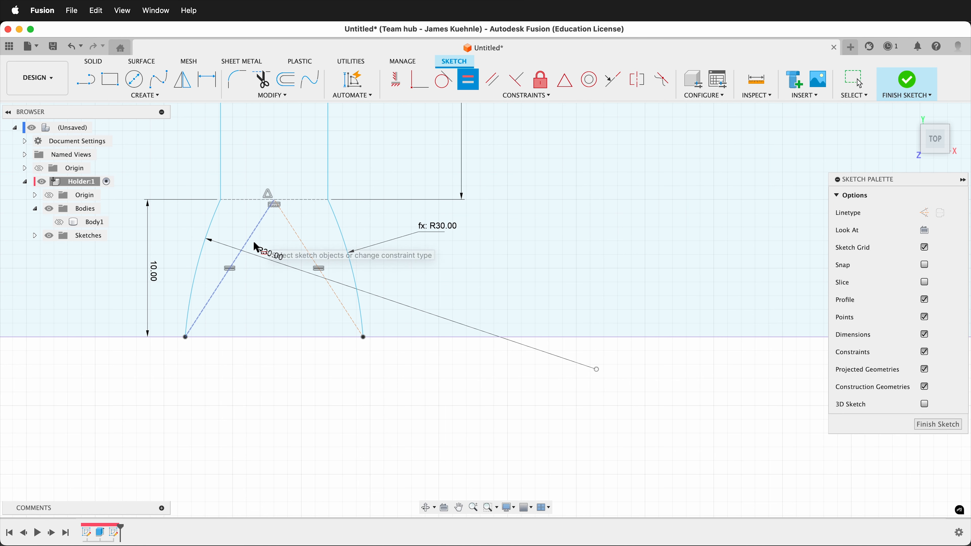
key("Escape")
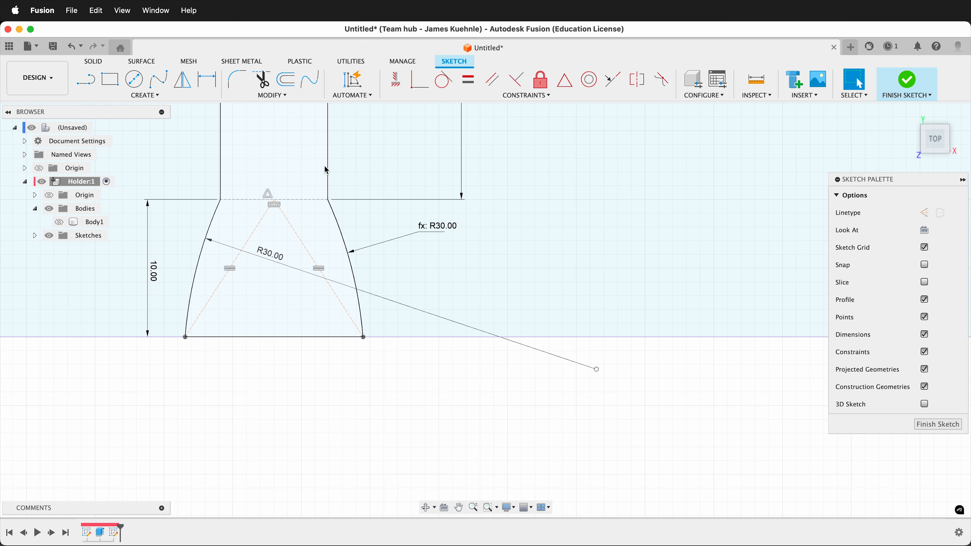
Step: Move the slot toward the plate's left end, placing its centre about 28 mm from the left edge
mouse_move(327, 169)
left_mouse_down()
mouse_move(445, 167)
mouse_move(276, 189)
mouse_move(304, 210)
mouse_move(324, 211)
left_mouse_up()
scroll(390, 347, "down", 5)
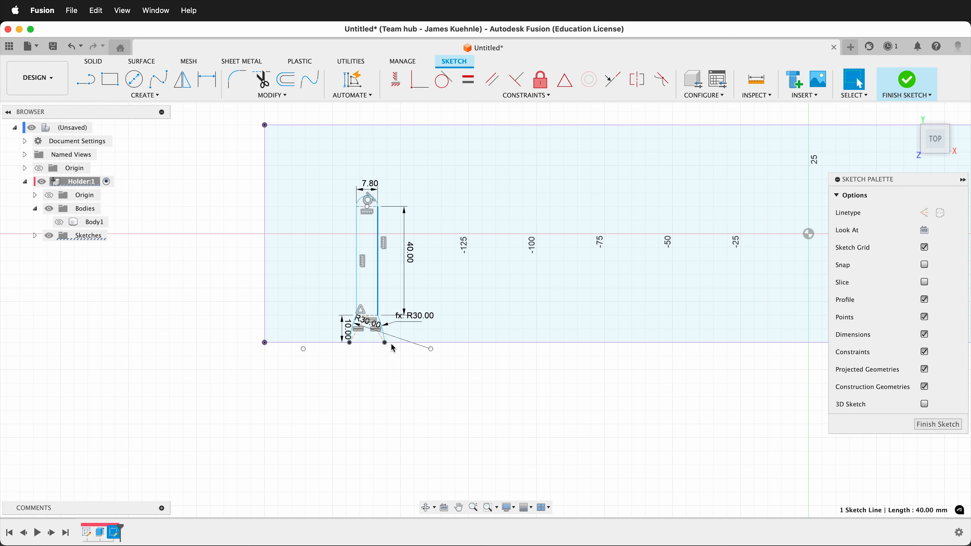
mouse_move(378, 264)
left_mouse_down()
mouse_move(343, 258)
mouse_move(350, 268)
left_mouse_up()
scroll(327, 314, "up", 5)
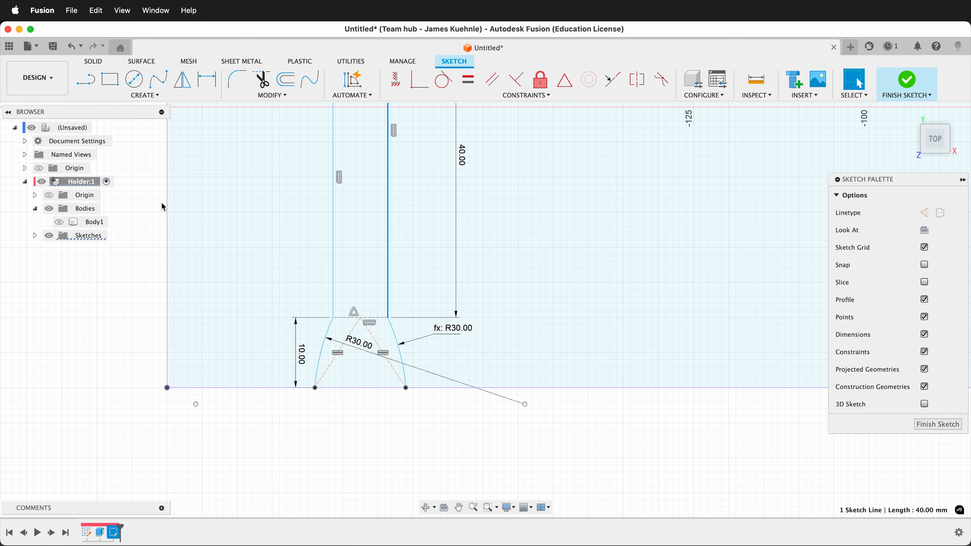
scroll(449, 206, "down", 3)
Step: Dimension the slot's top arc centre 24 mm from the plate's left edge
key("d")
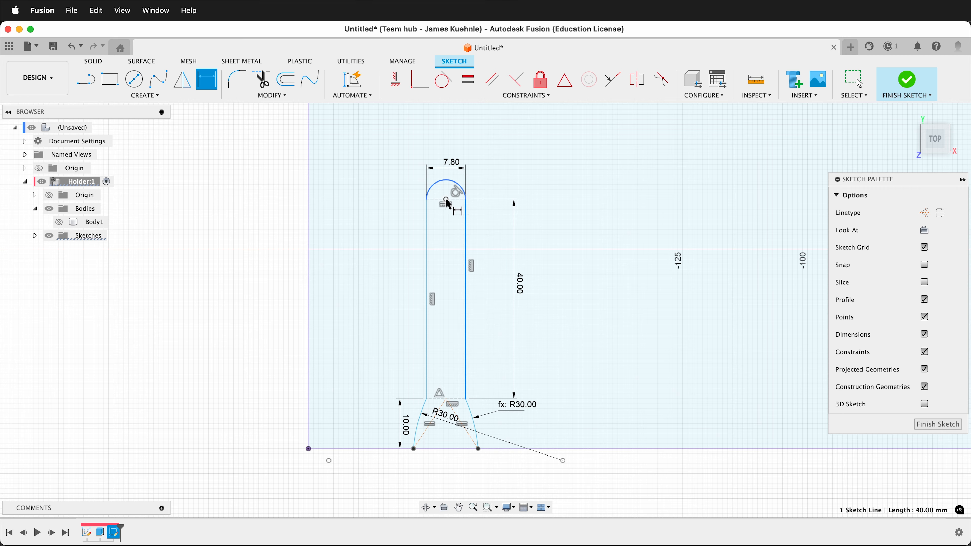
left_click(446, 200)
left_click(309, 190)
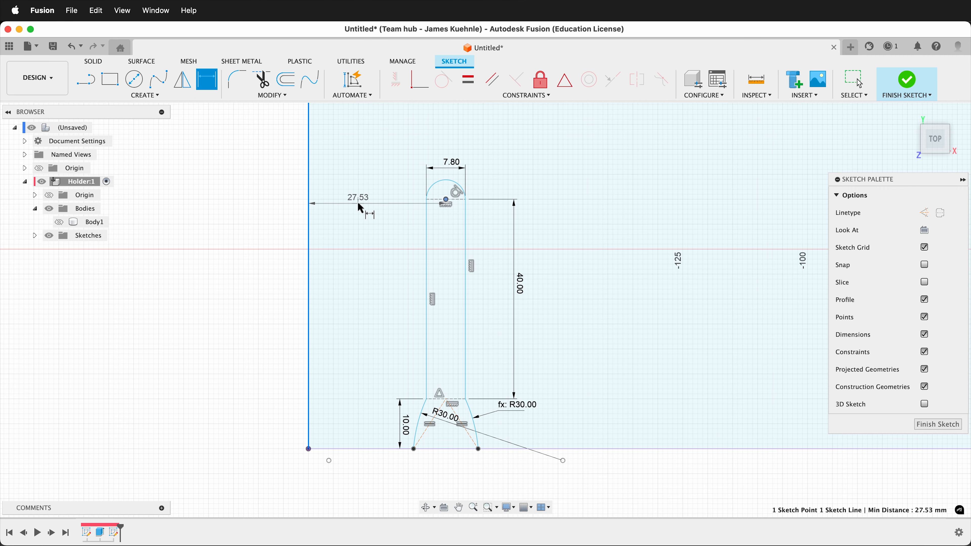
left_click(358, 202)
type("24")
key("Return")
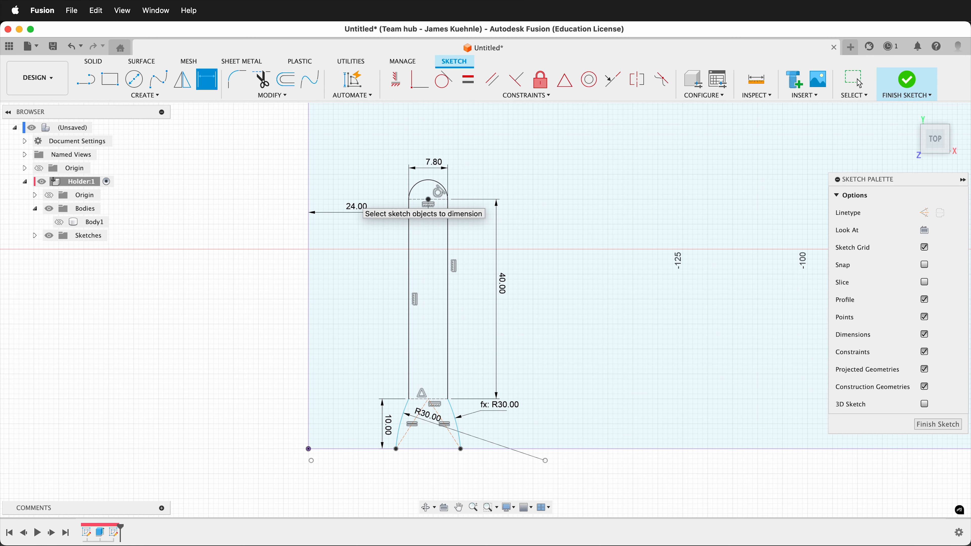
key("Escape")
Step: Dimension the width of the flared opening between the arcs' lower endpoints to 13 mm
scroll(373, 485, "up", 3)
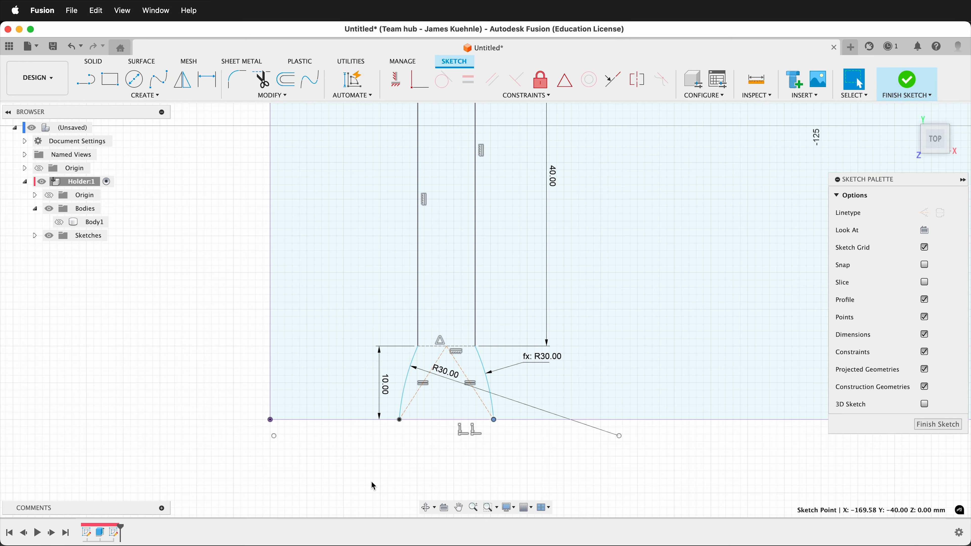
mouse_move(400, 419)
left_mouse_down()
mouse_move(350, 418)
mouse_move(417, 419)
mouse_move(397, 421)
left_mouse_up()
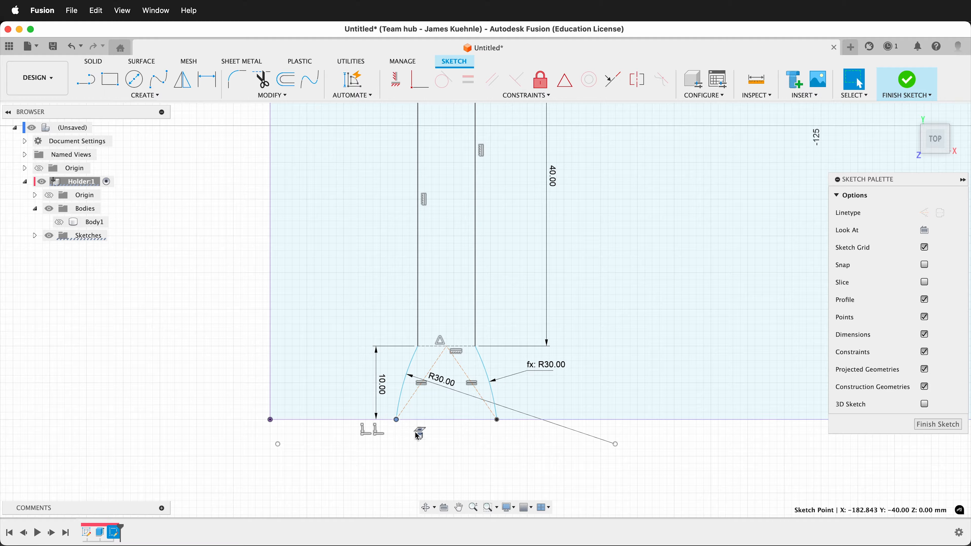
key("d")
left_click(396, 420)
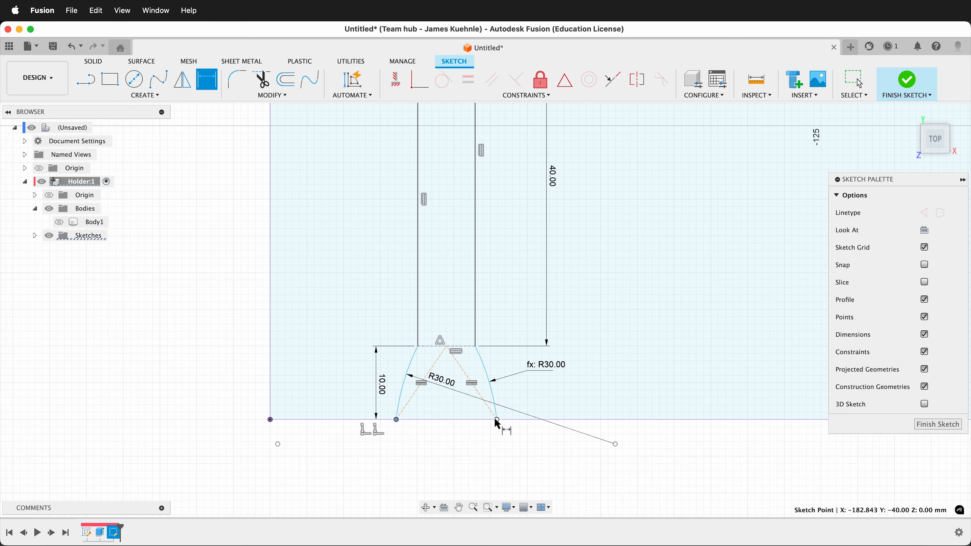
left_click(497, 419)
left_click(444, 441)
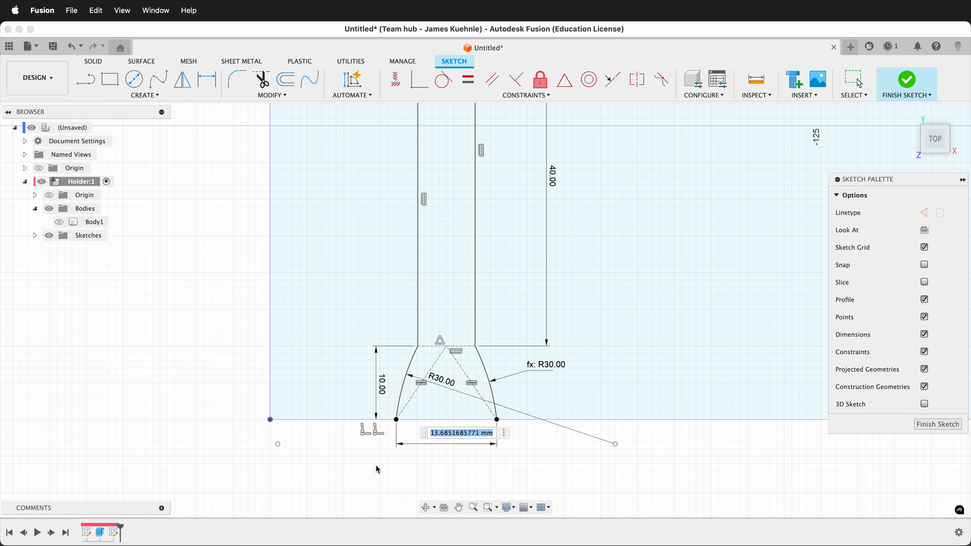
type("13")
key("Return")
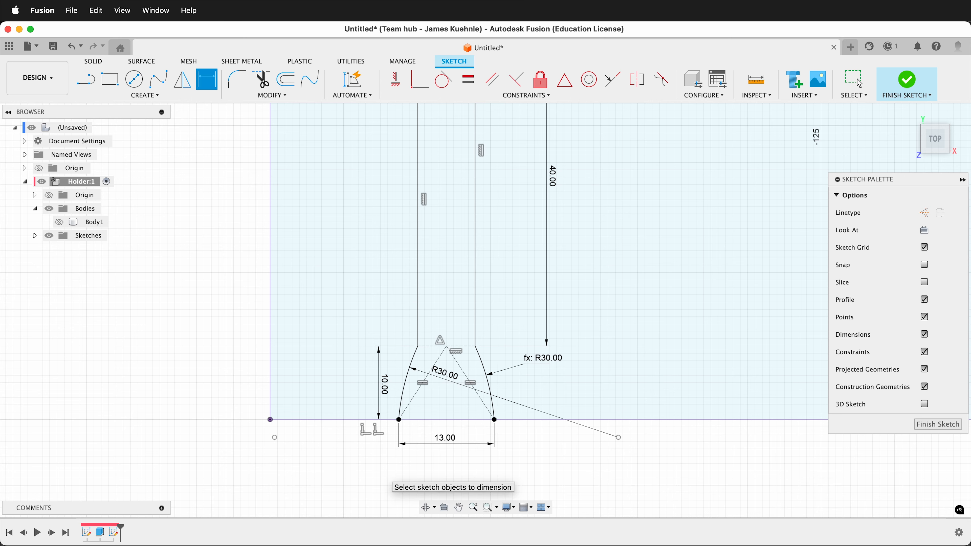
key("Escape")
Step: Finish the slot sketch and make the plate body visible
scroll(574, 246, "down", 5)
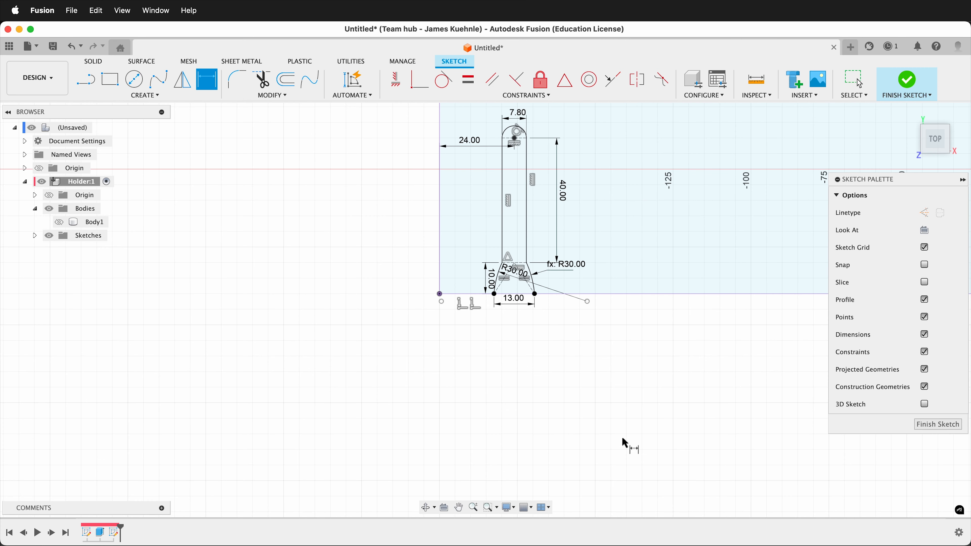
middle_click_drag(629, 444, 612, 328, "shift")
key("d")
scroll(412, 358, "up", 5)
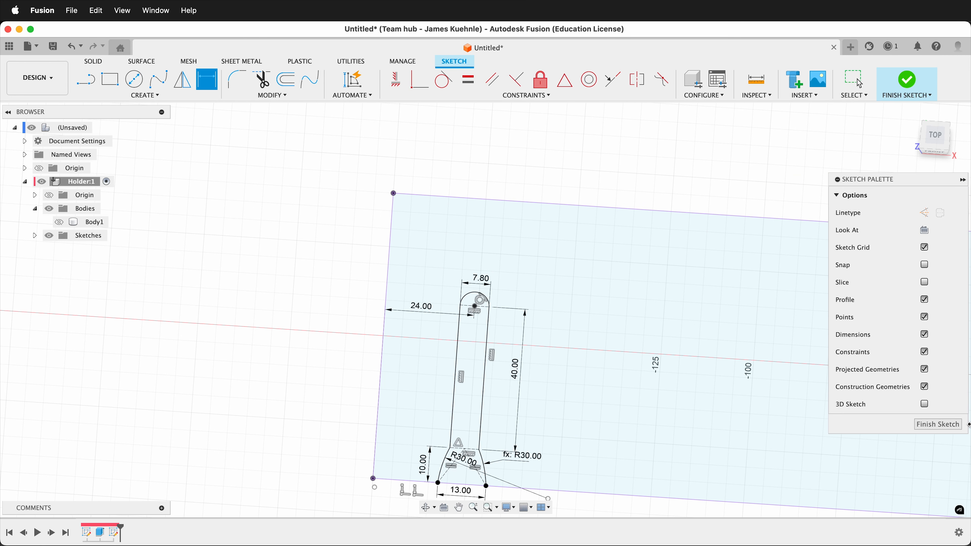
left_click(944, 424)
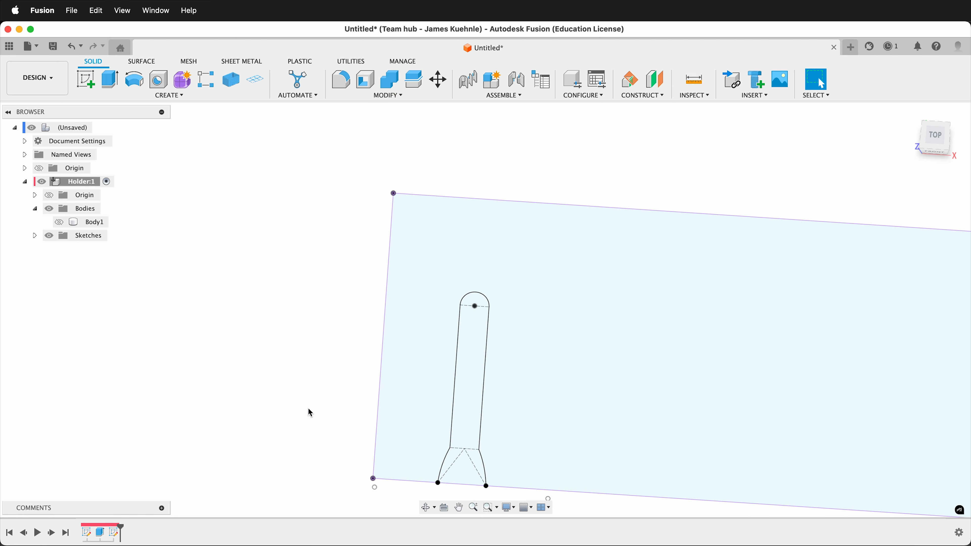
left_click(59, 222)
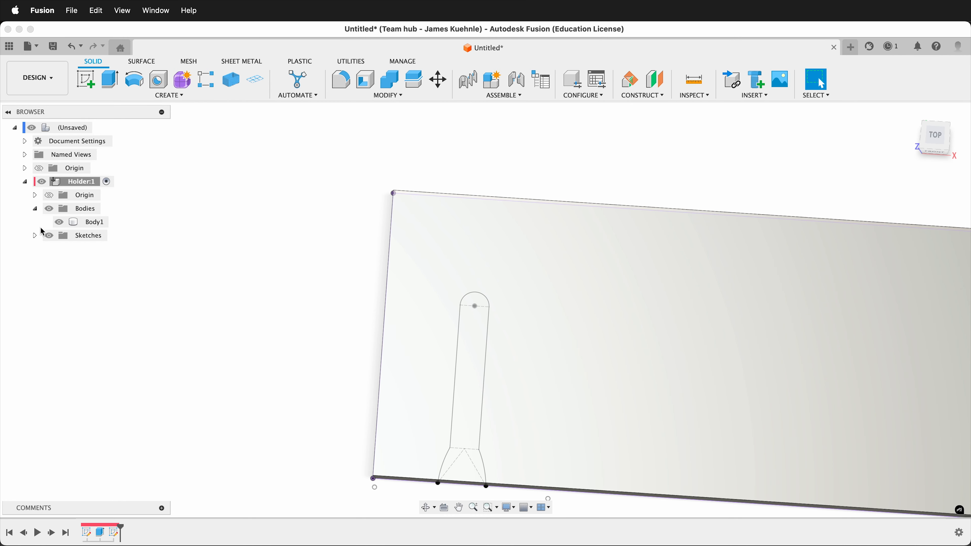
Step: Set up an Extrude cut of the slot profile through the plate, with the distance set to the ply parameter
key("e")
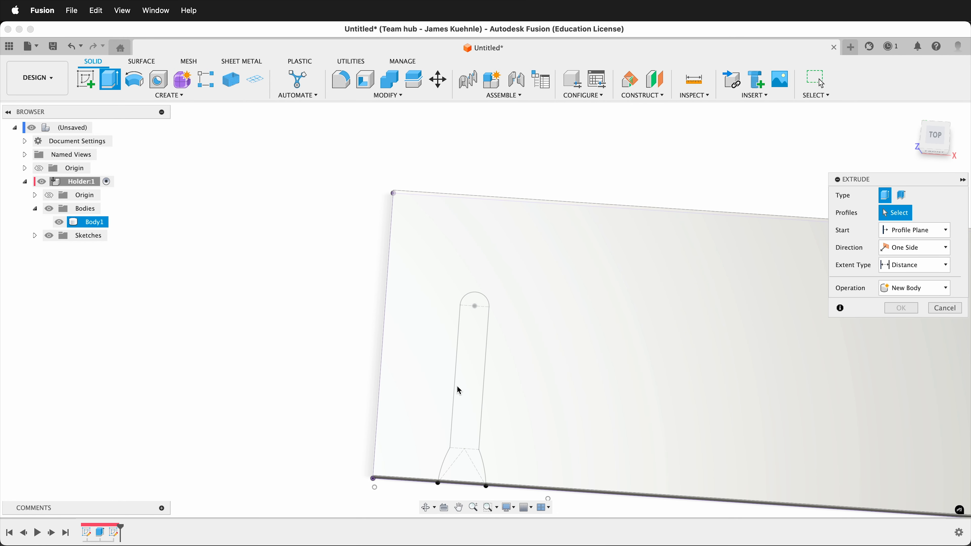
left_click(467, 384)
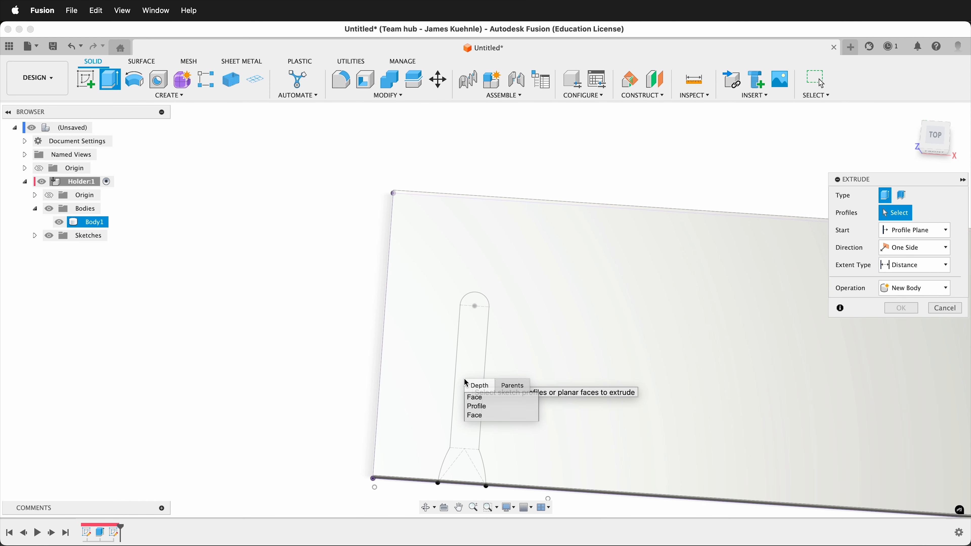
left_click(477, 406)
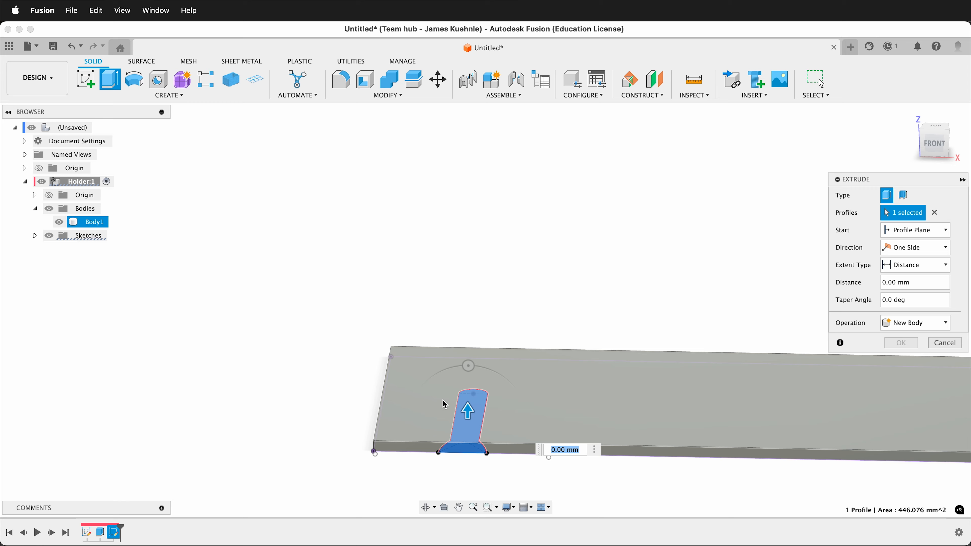
type("p")
key("BackSpace")
type("pl")
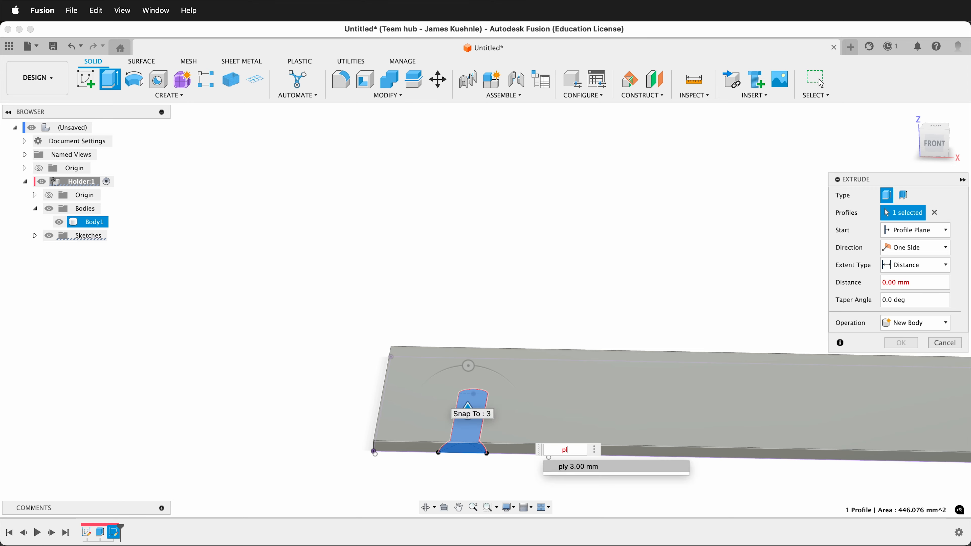
type("y")
key("Return")
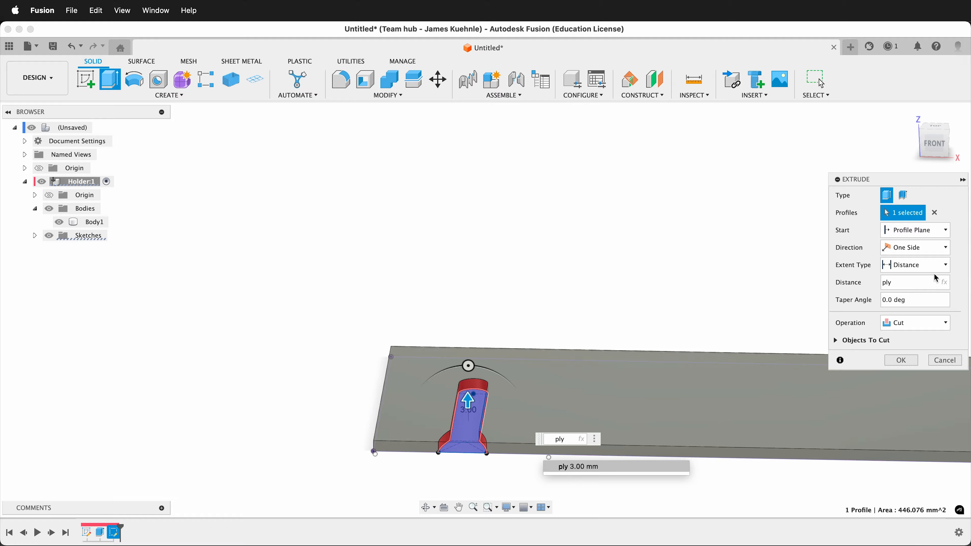
Step: Change the cut's extent to To Object, ending at the plate's top face, and complete the extrusion
left_click(939, 265)
left_click(902, 291)
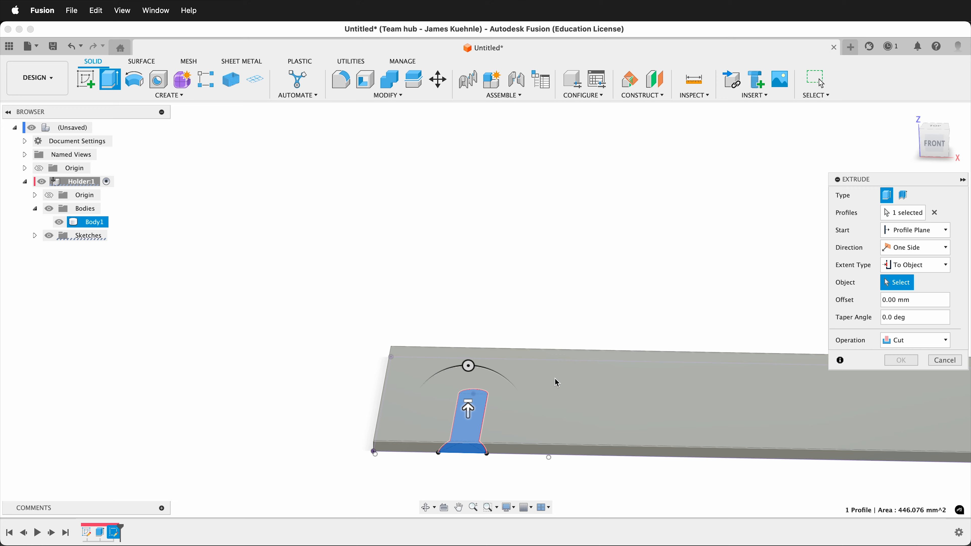
left_click(557, 388)
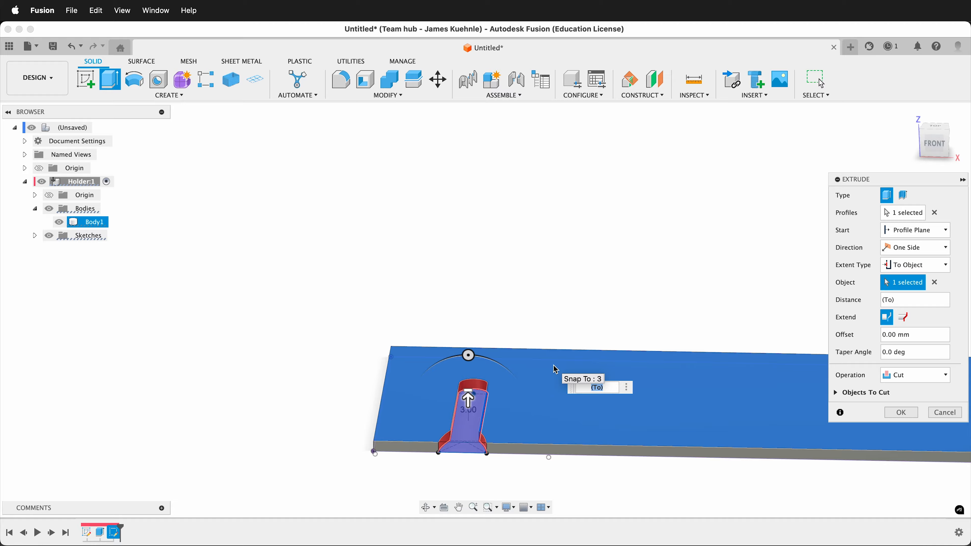
left_click(901, 413)
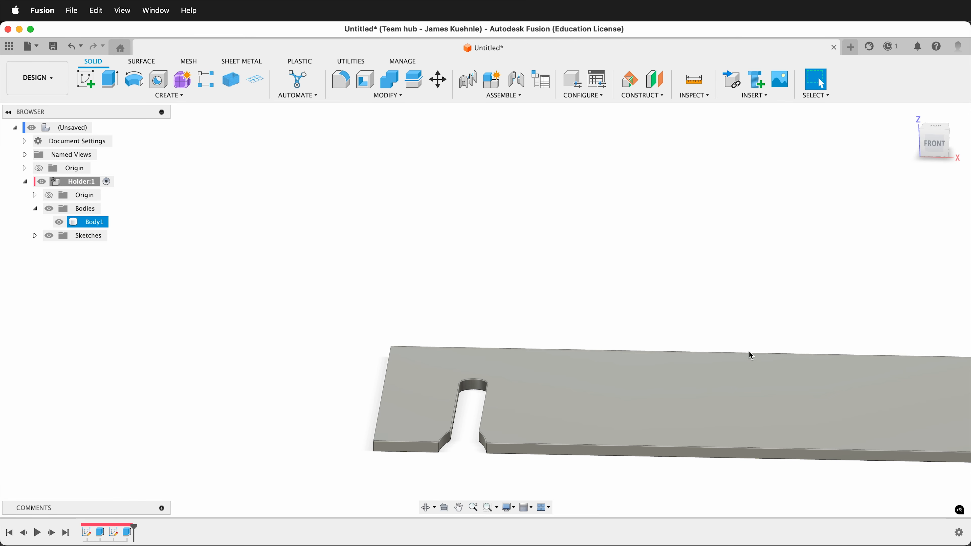
middle_click_drag(443, 275, 443, 250, "shift")
scroll(509, 195, "down", 5)
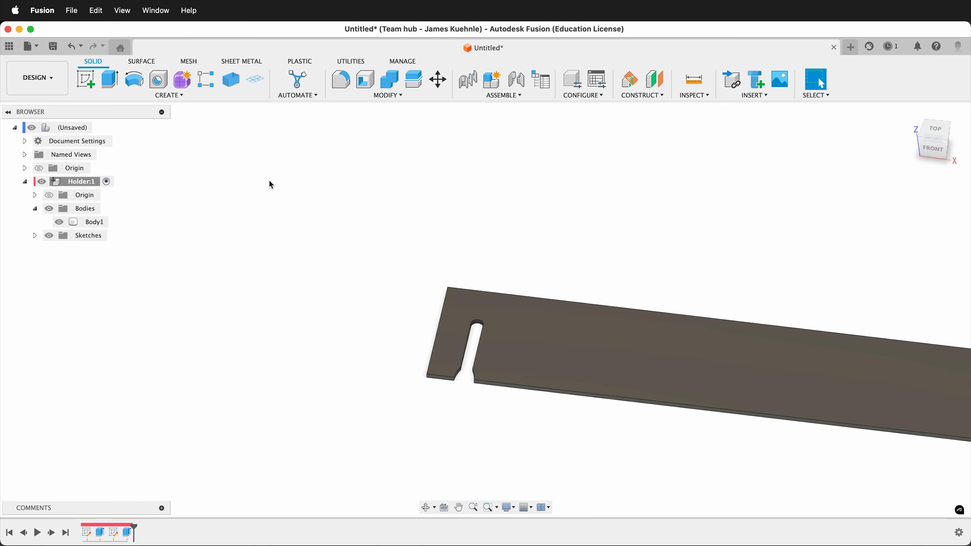
Step: Set up a rectangular pattern of the slot cut feature, using the plate's long upper edge as the axis
left_click(207, 90)
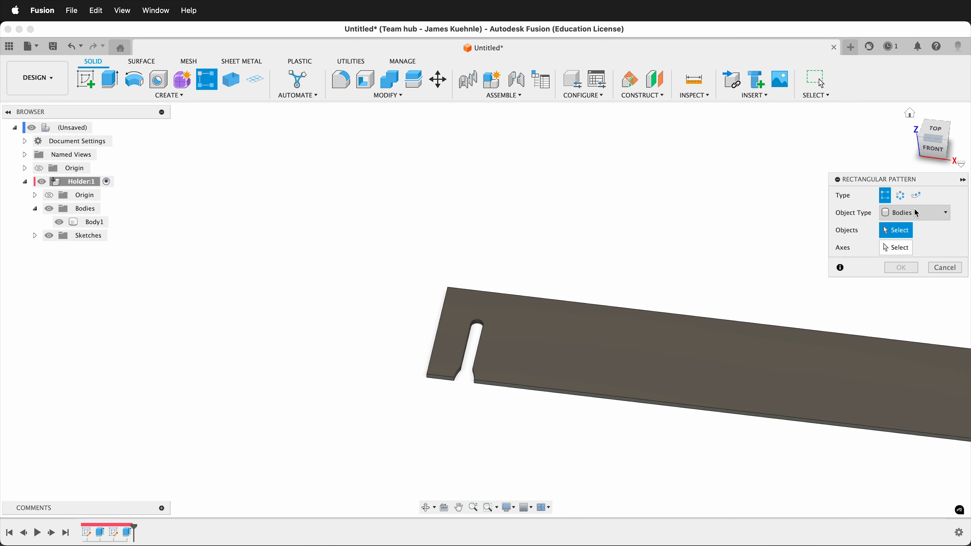
left_click(916, 216)
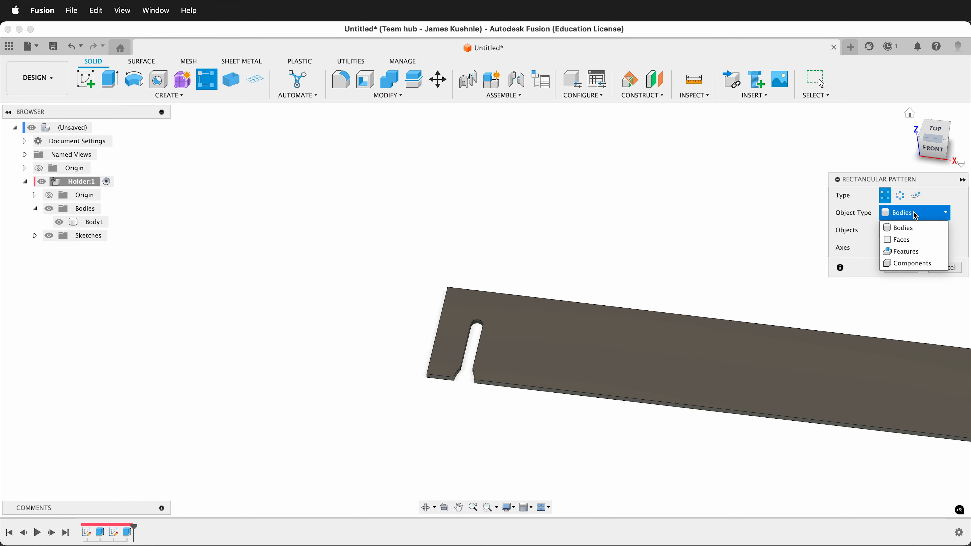
left_click(913, 251)
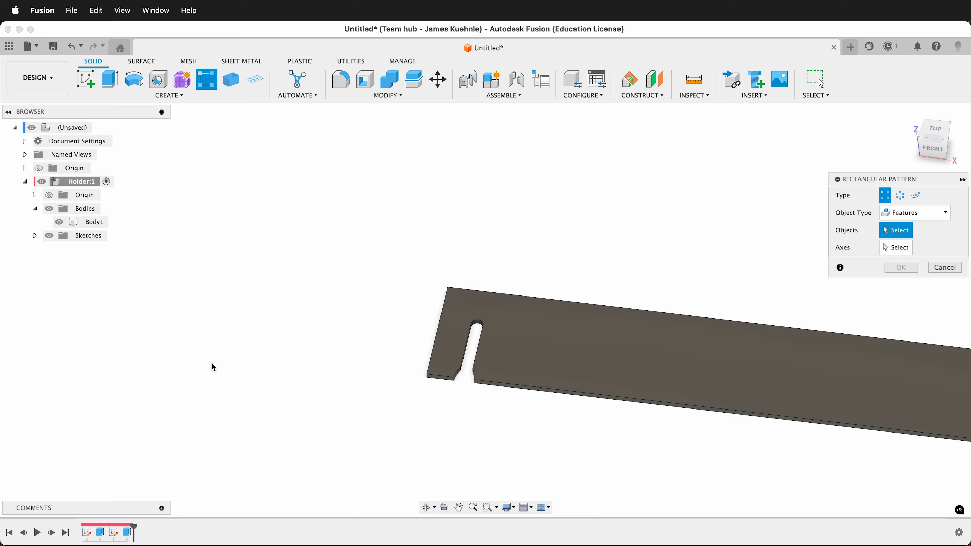
left_click(128, 533)
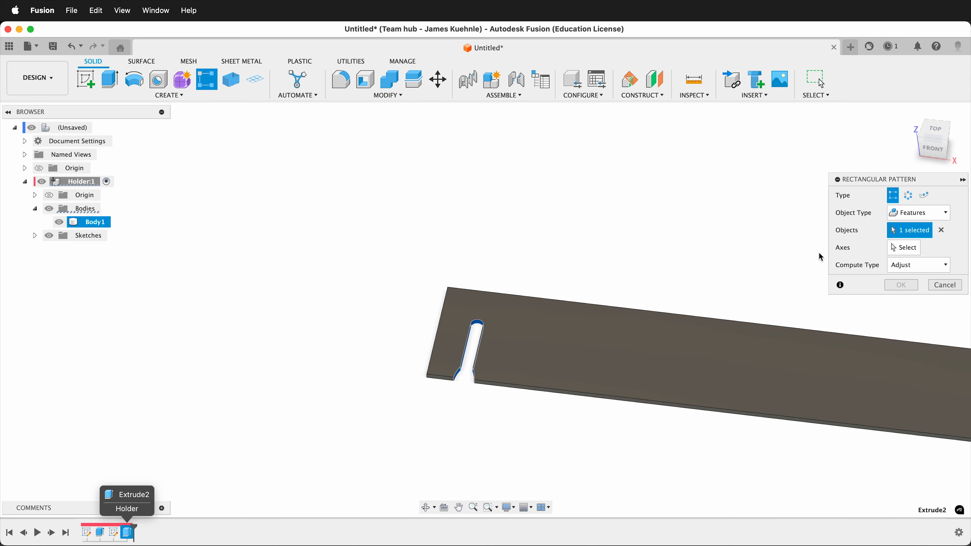
left_click(908, 251)
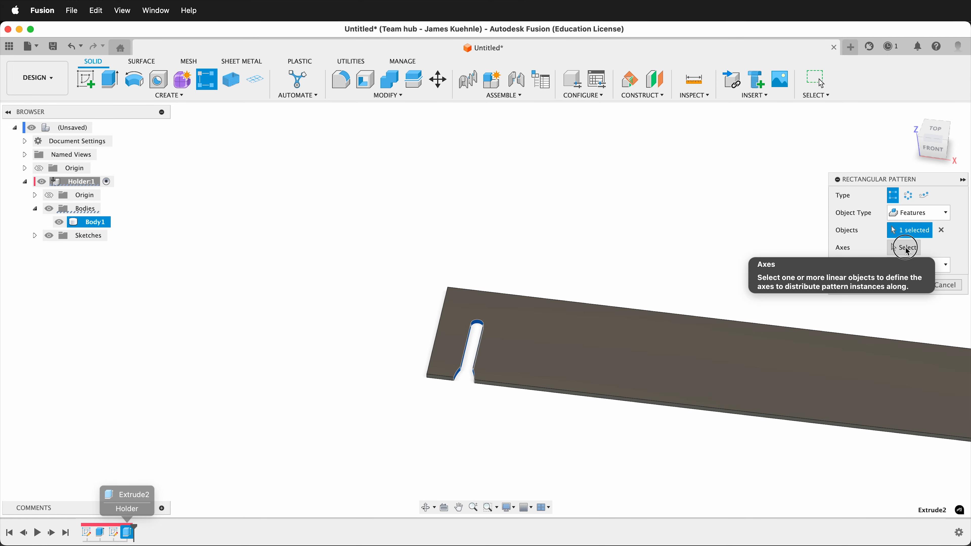
left_click(540, 303)
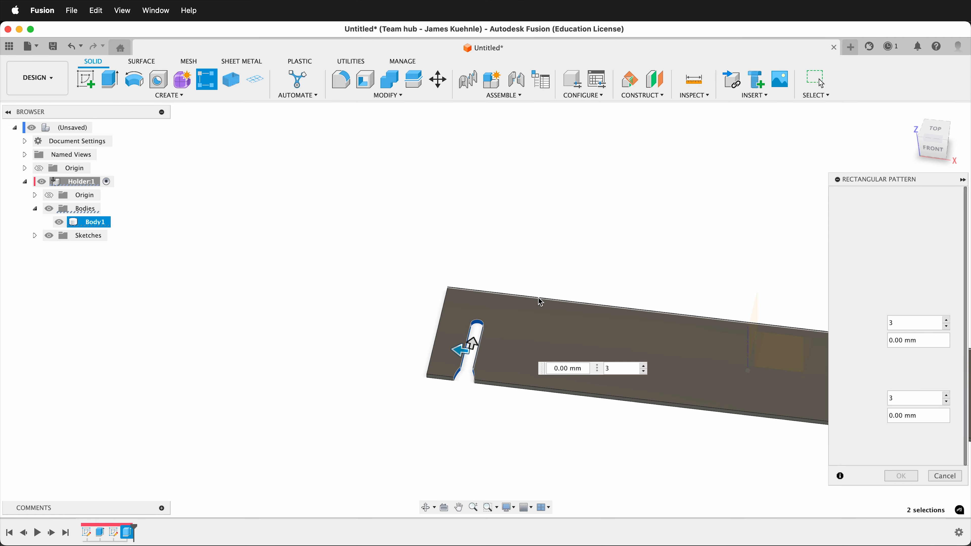
Step: Extend the slot pattern 120 mm along the plate towards its uncut end, with a quantity of 4
left_click_drag(464, 346, 670, 375)
left_click(947, 320)
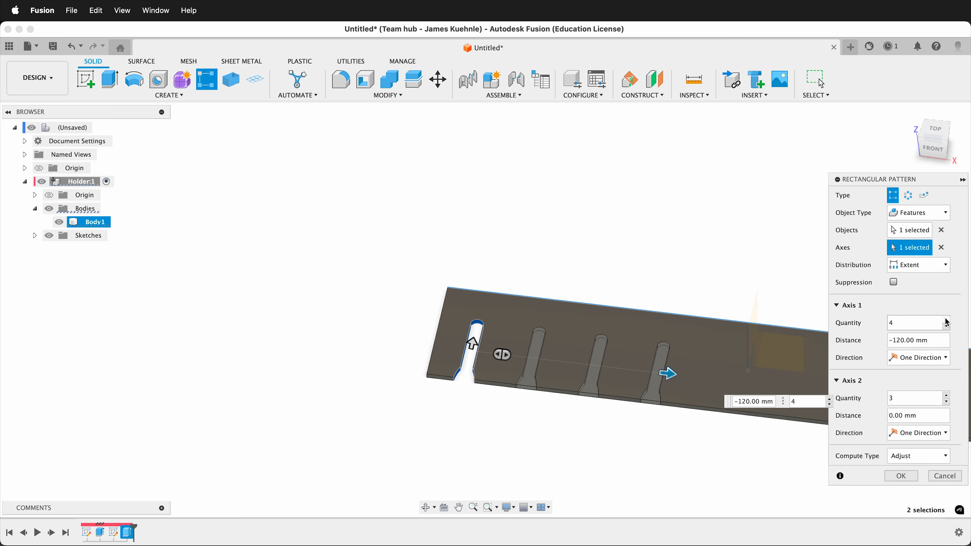
left_click(947, 320)
left_click(947, 326)
left_click(947, 327)
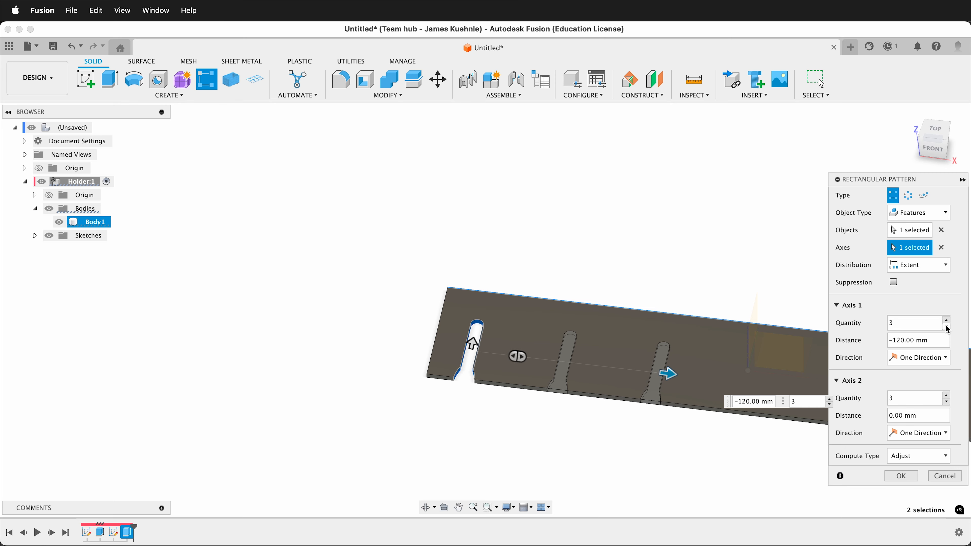
left_click(948, 321)
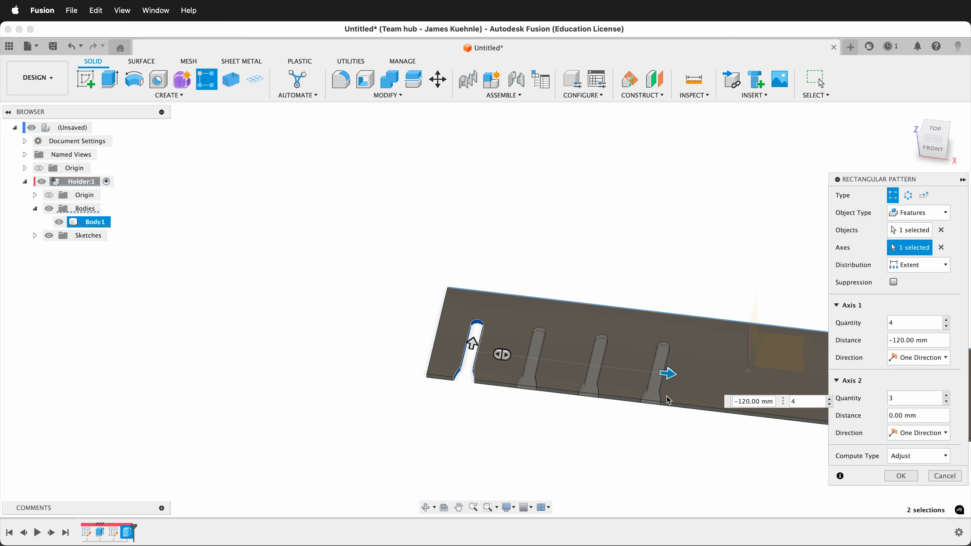
Step: Change the pattern distribution to Spacing with a distance of -24 mm and a quantity of 5, and complete the pattern
left_click(930, 267)
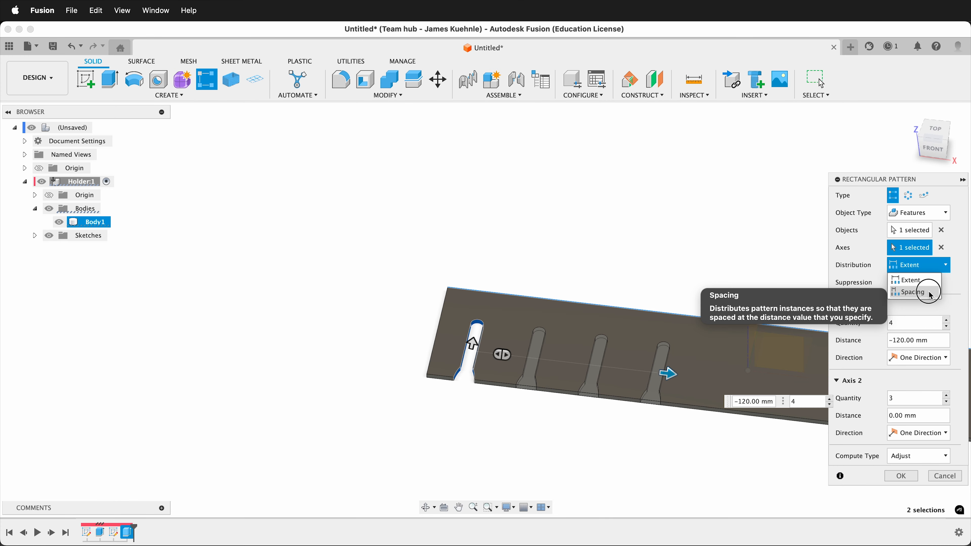
left_click(930, 293)
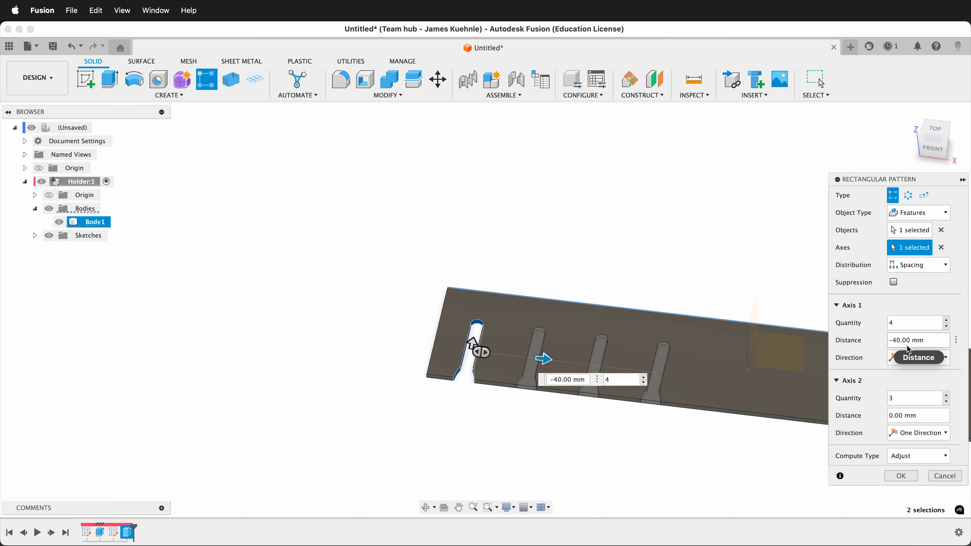
left_click_drag(926, 340, 883, 343)
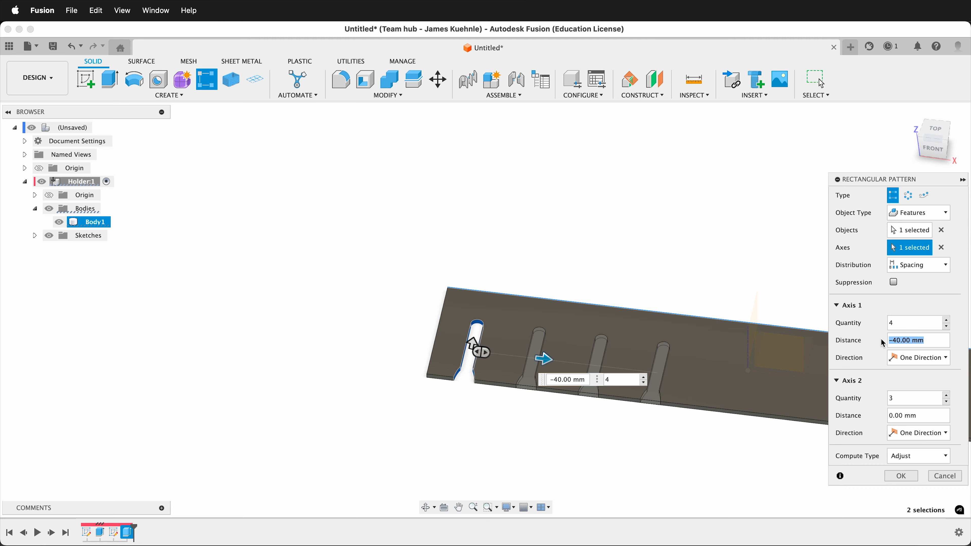
type("-24")
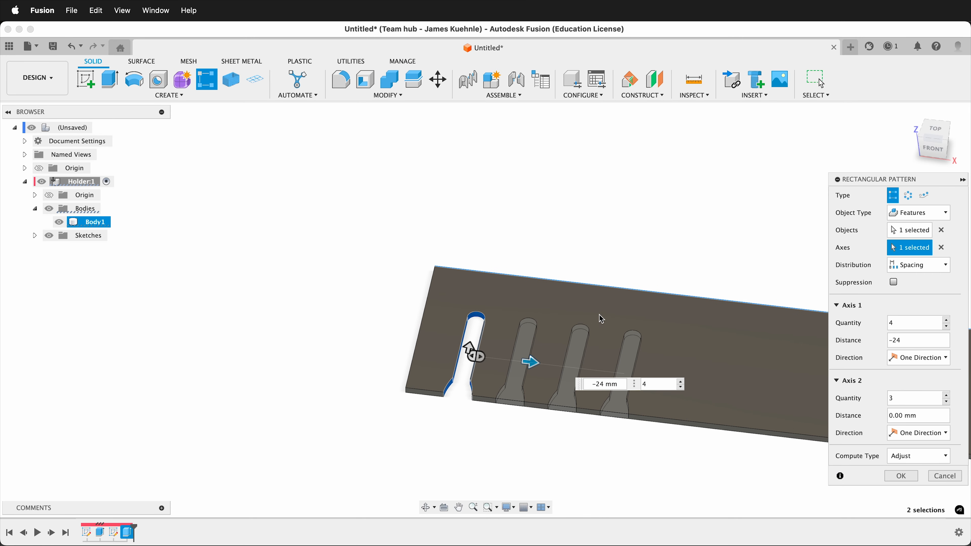
left_click(947, 320)
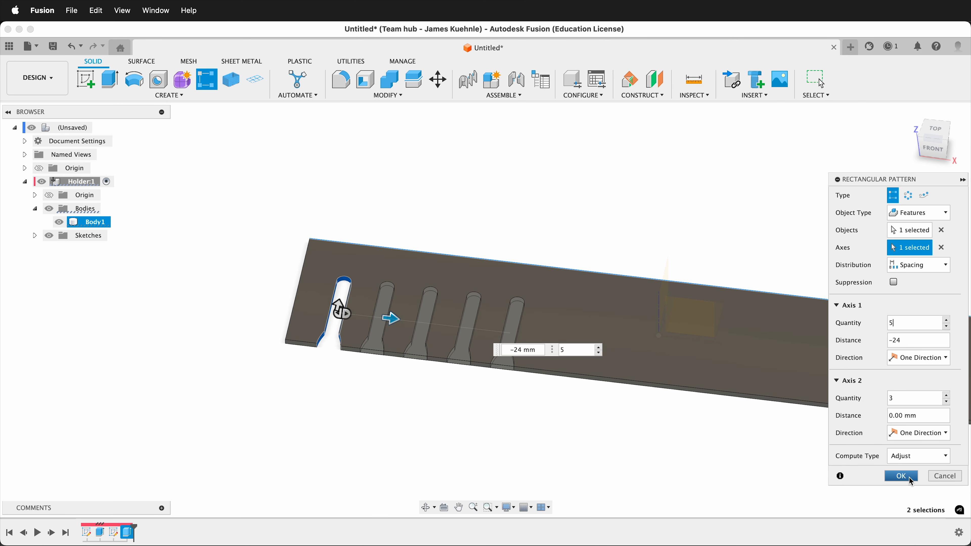
left_click(901, 476)
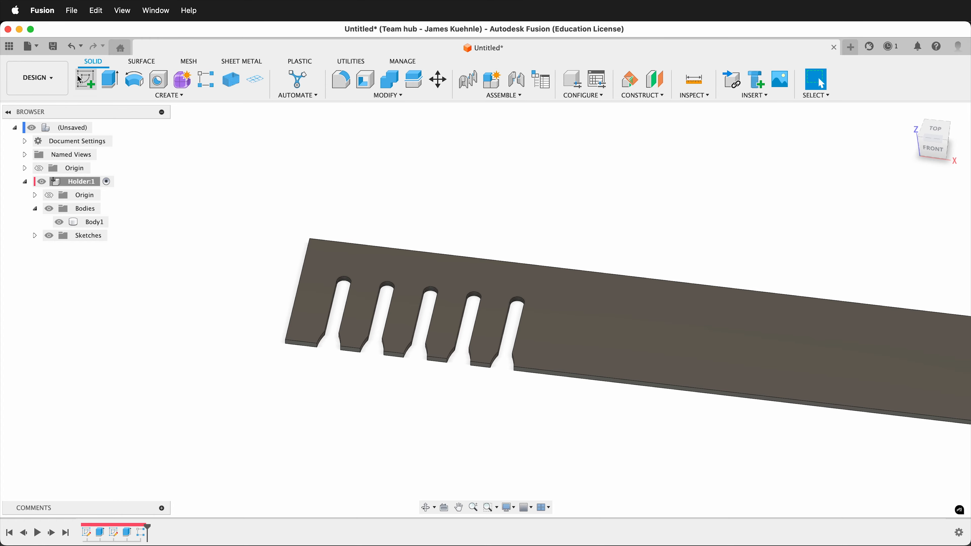
Step: Start a new sketch in the plate's plane and project the slotted plate face into it
left_click(85, 80)
middle_click_drag(642, 499, 564, 347, "shift")
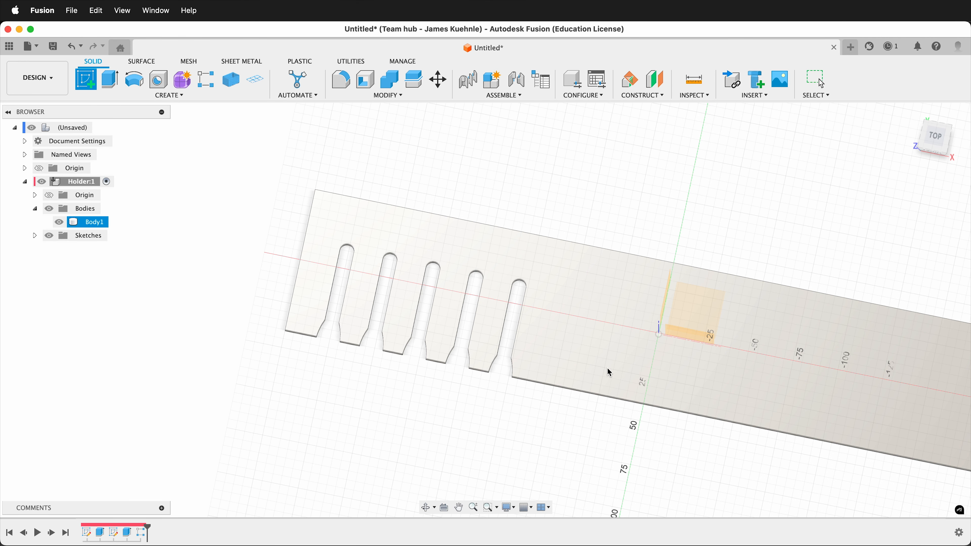
scroll(210, 330, "down", 3)
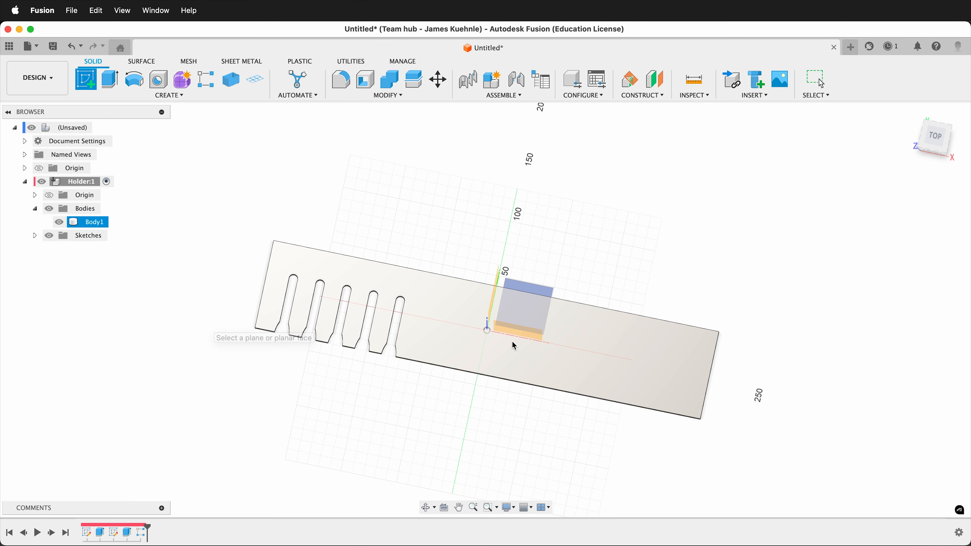
left_click(513, 284)
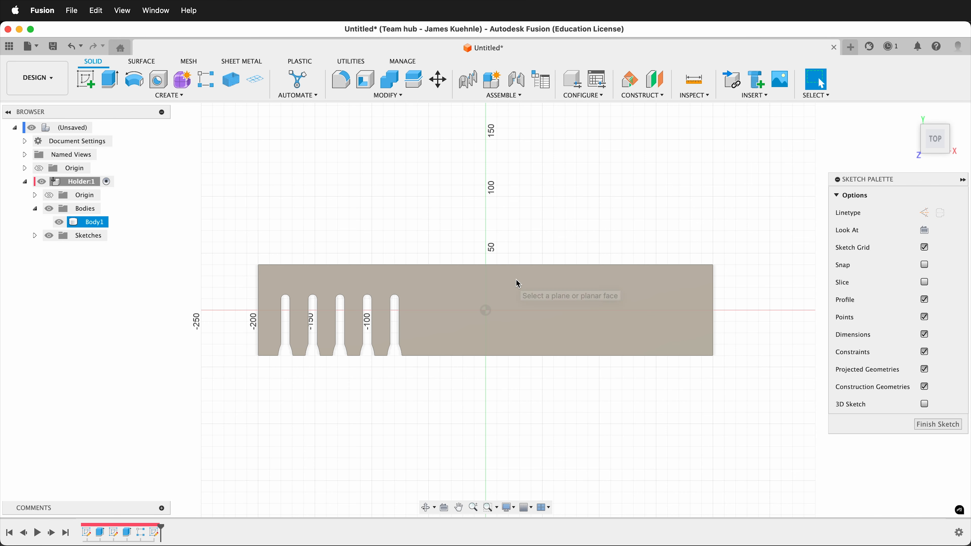
key("p")
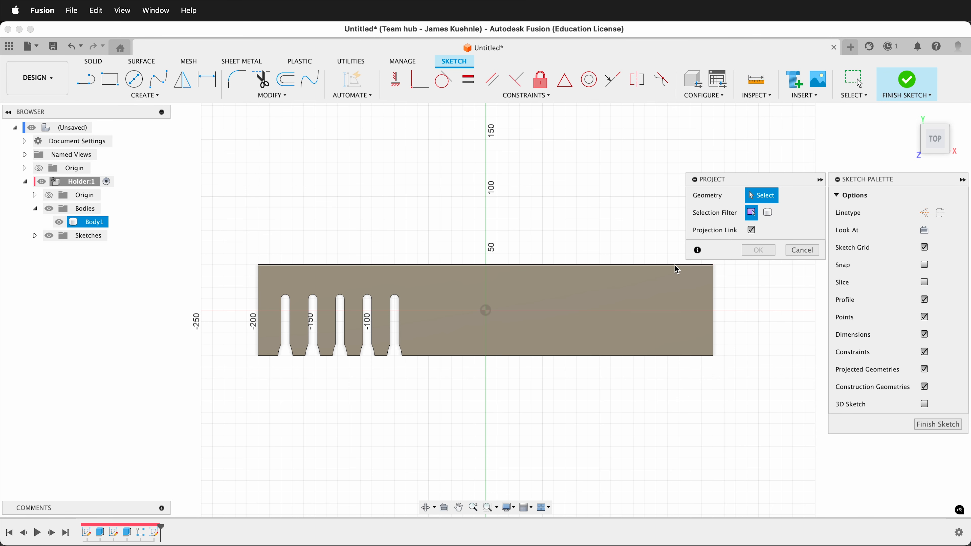
left_click(632, 303)
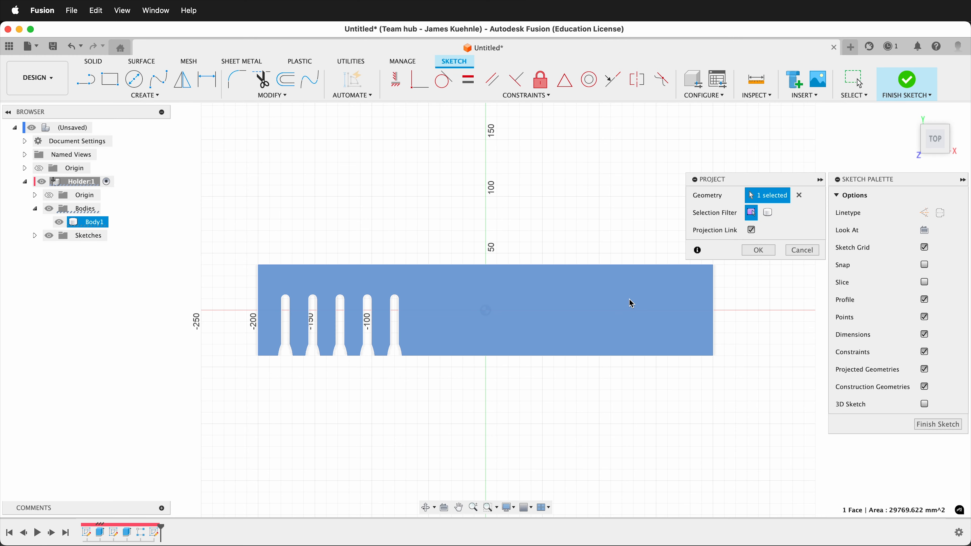
left_click(758, 249)
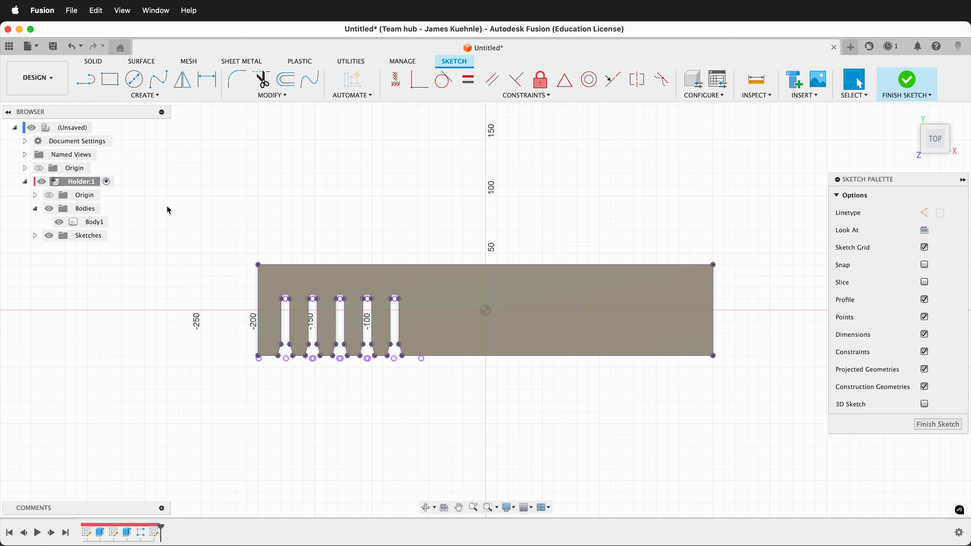
Step: Hide the plate body and sketch a rectangle about 25 mm wide on the uncut side of the fifth slot
left_click(59, 222)
scroll(440, 432, "up", 2)
scroll(438, 427, "up", 1)
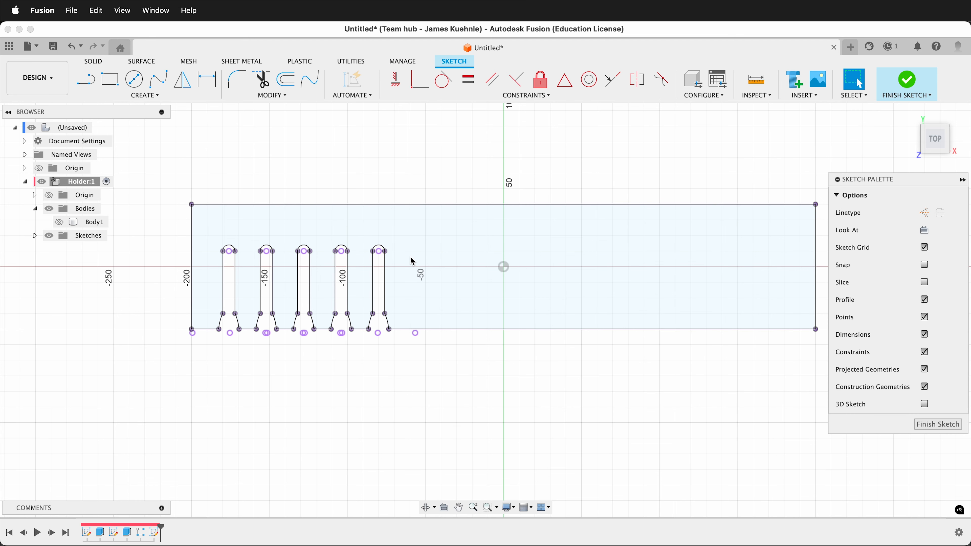
scroll(418, 248, "up", 2)
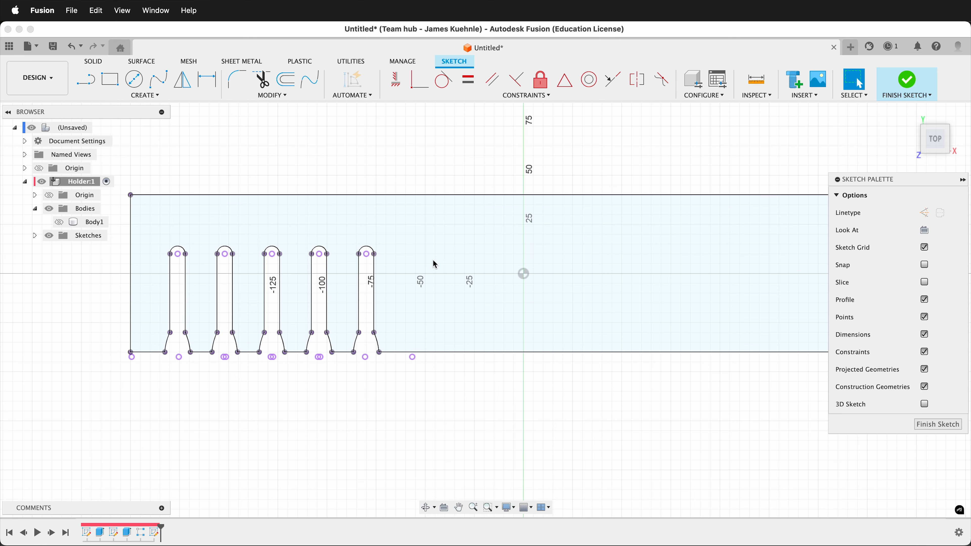
key("r")
left_click(419, 253)
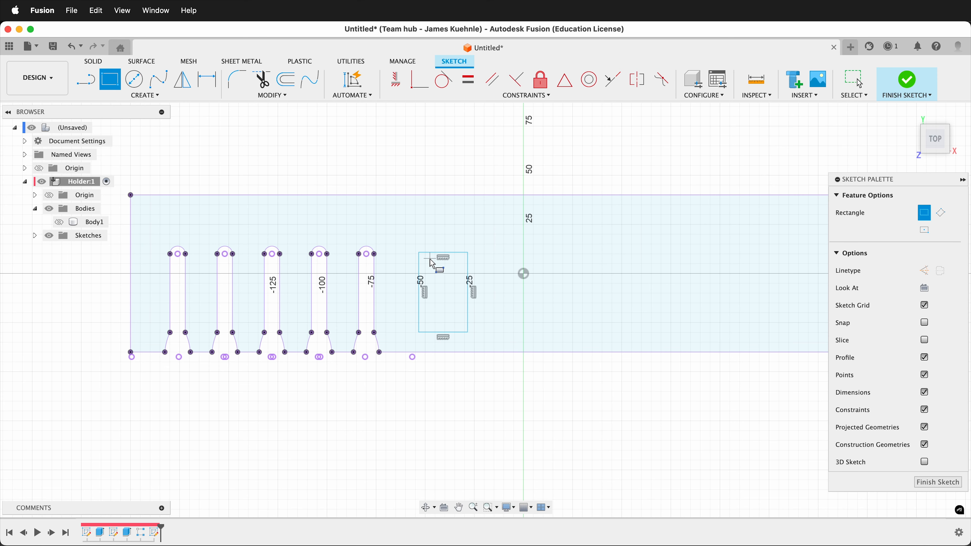
scroll(432, 271, "up", 3)
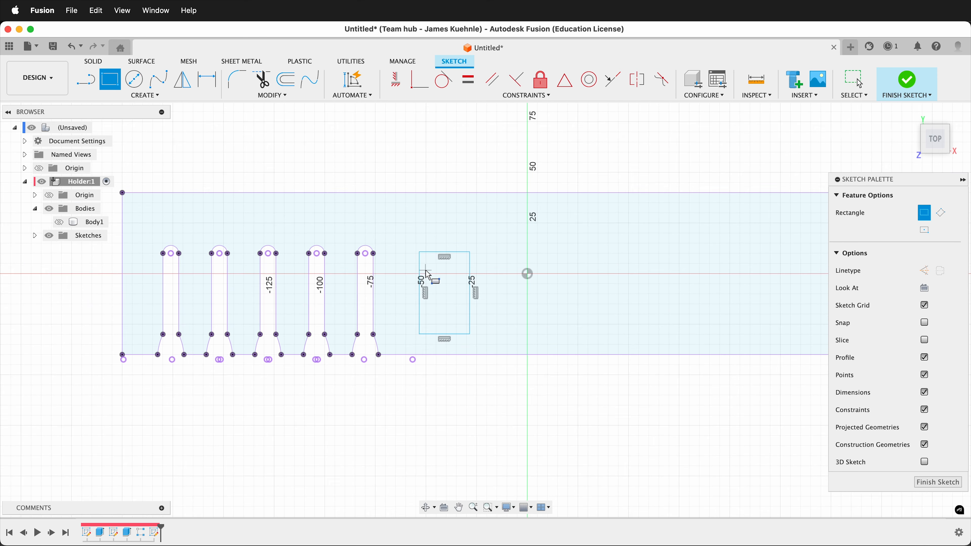
Step: Align the rectangle's upper and lower corners horizontally with the fifth slot's upper and lower side endpoints
left_click(406, 84)
left_click(354, 248)
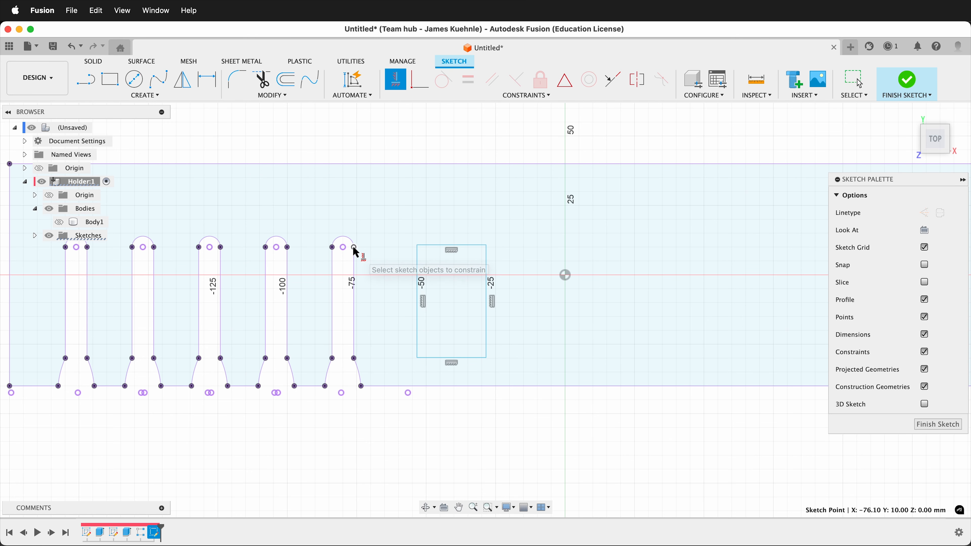
left_click(417, 245)
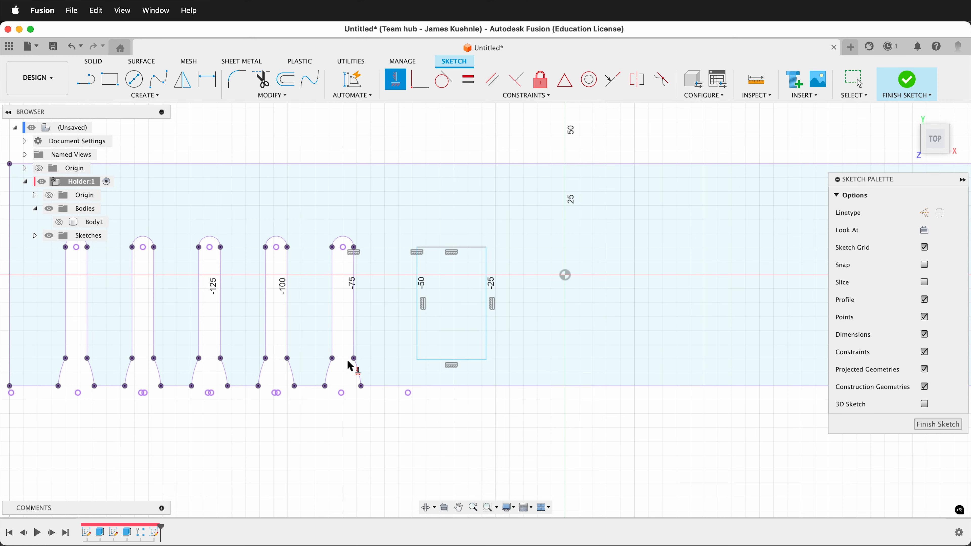
left_click(355, 359)
left_click(418, 360)
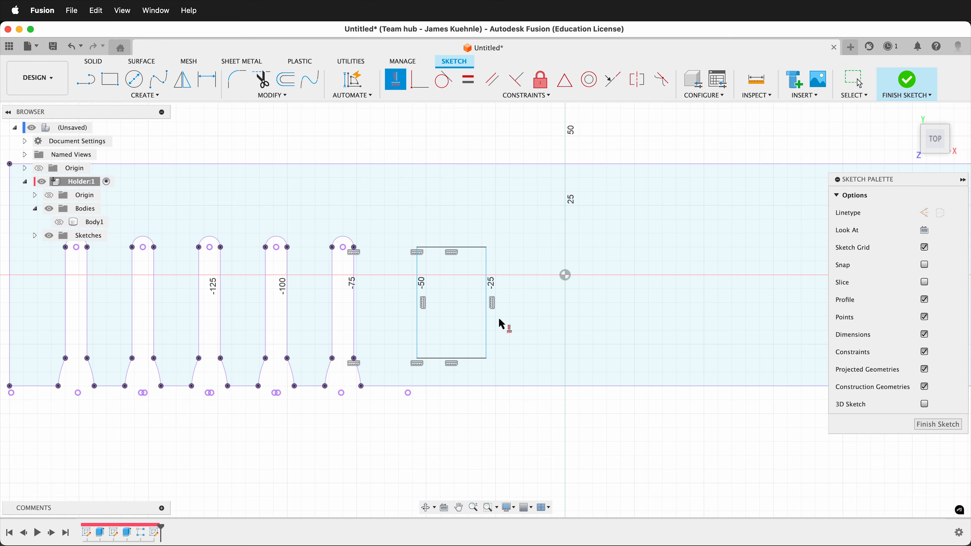
Step: Dimension the rectangle's width to 5.5 mm
key("d")
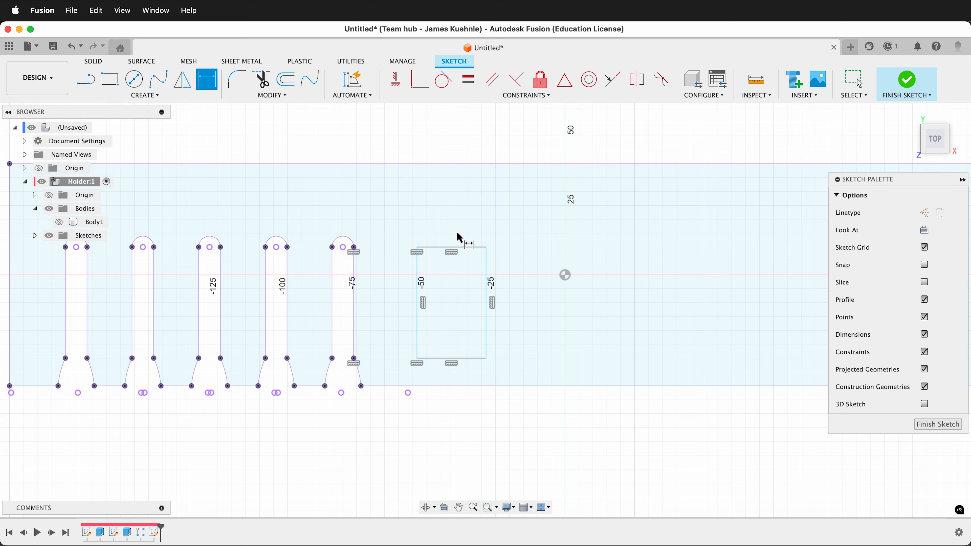
left_click(454, 247)
left_click(446, 137)
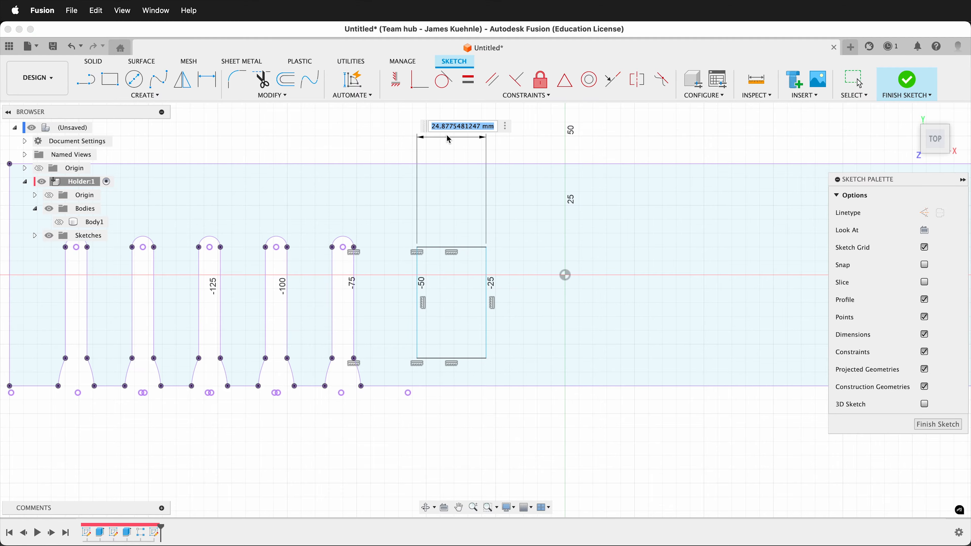
type("5.5")
key("Return")
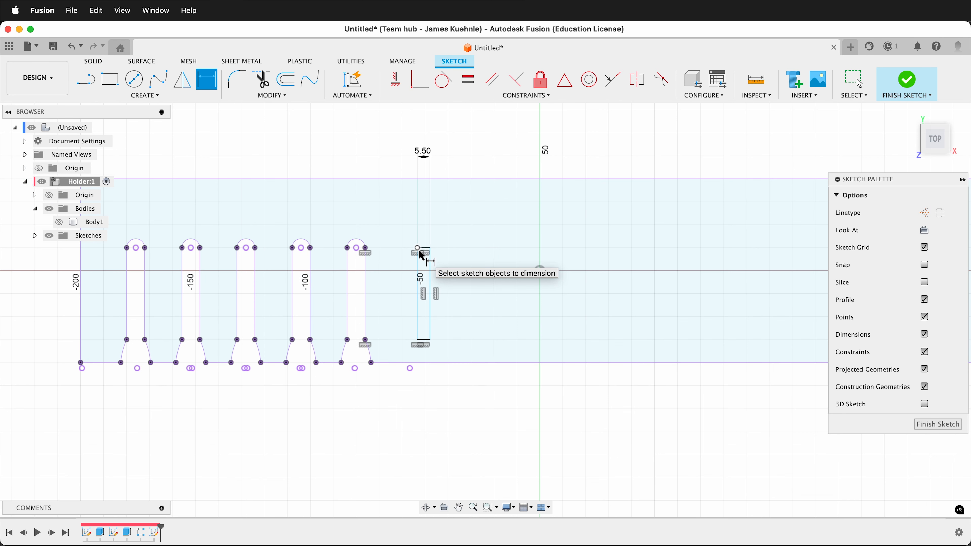
Step: Sketch a 3-point arc across the rectangle's upper corners to form a rounded slot end
scroll(423, 261, "up", 3)
left_click(146, 95)
mouse_move(115, 143)
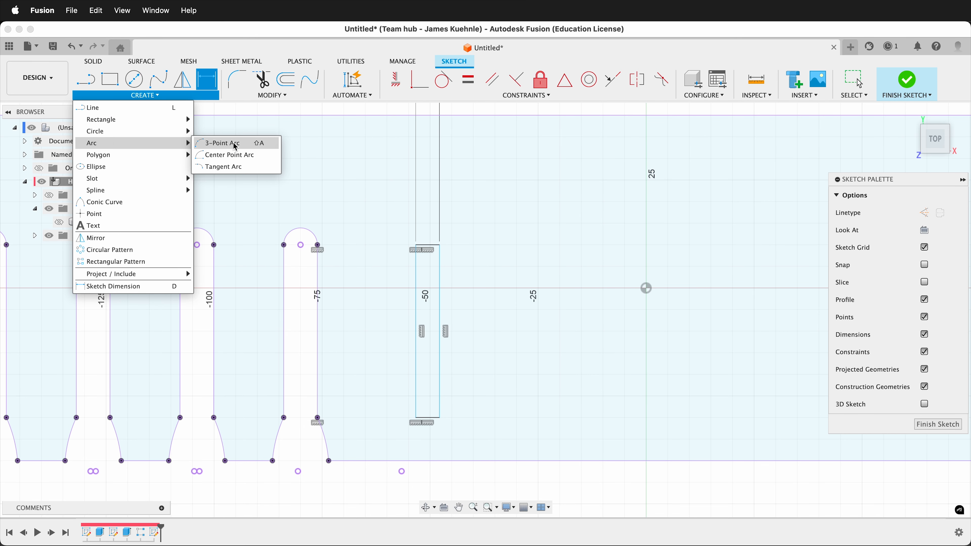
left_click(229, 143)
left_click(418, 245)
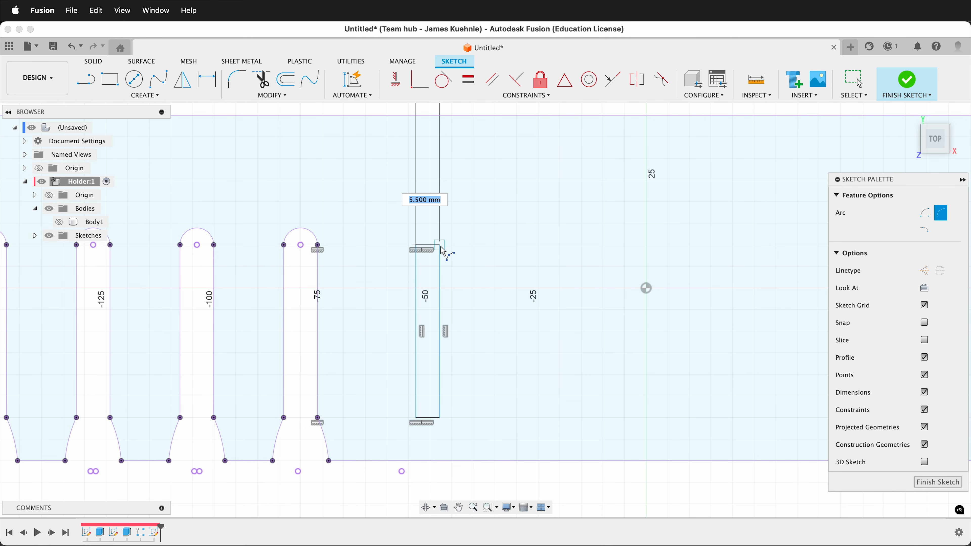
left_click(440, 245)
left_click(433, 238)
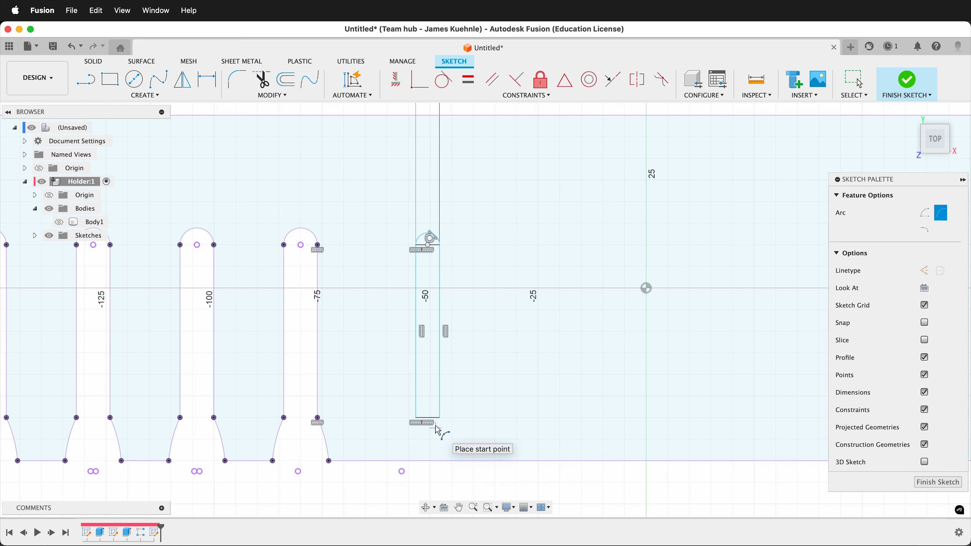
Step: Sketch 3-point arcs from the rectangle's two lower corners to the plate's lower edge, left radius about 43 mm and right nearly straight
left_click(416, 421)
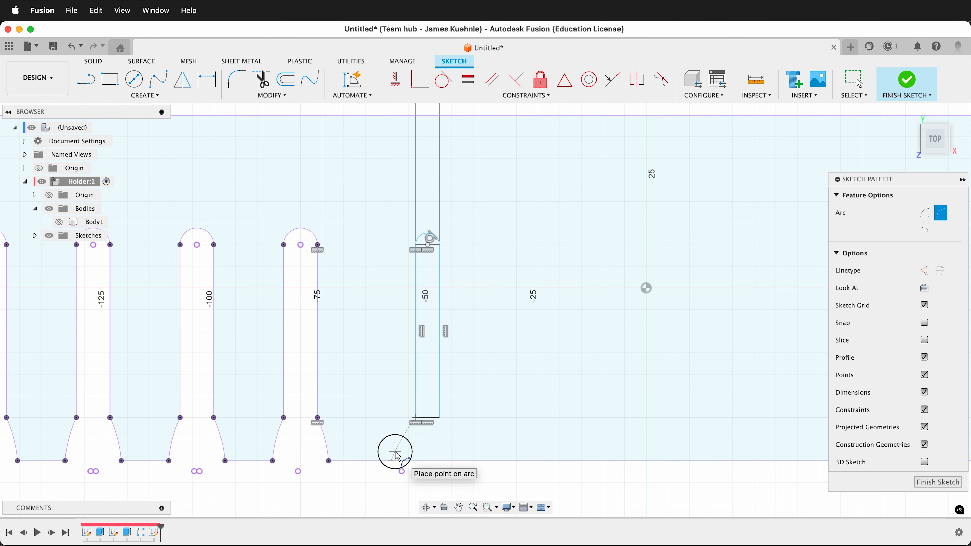
left_click(460, 461)
left_click(451, 442)
Step: Dimension both flare arcs of the narrow slot to a 30 mm radius
key("d")
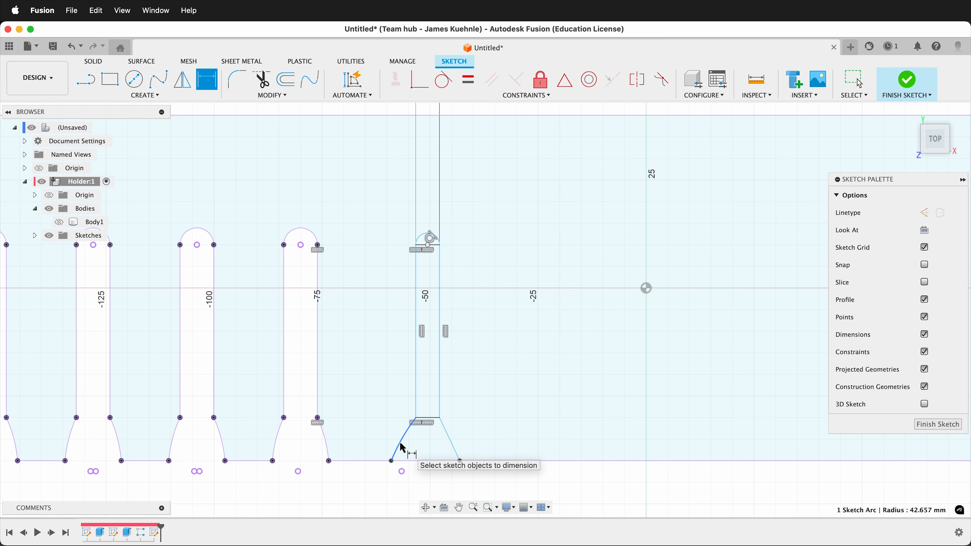
left_click(398, 444)
left_click(390, 431)
type("30")
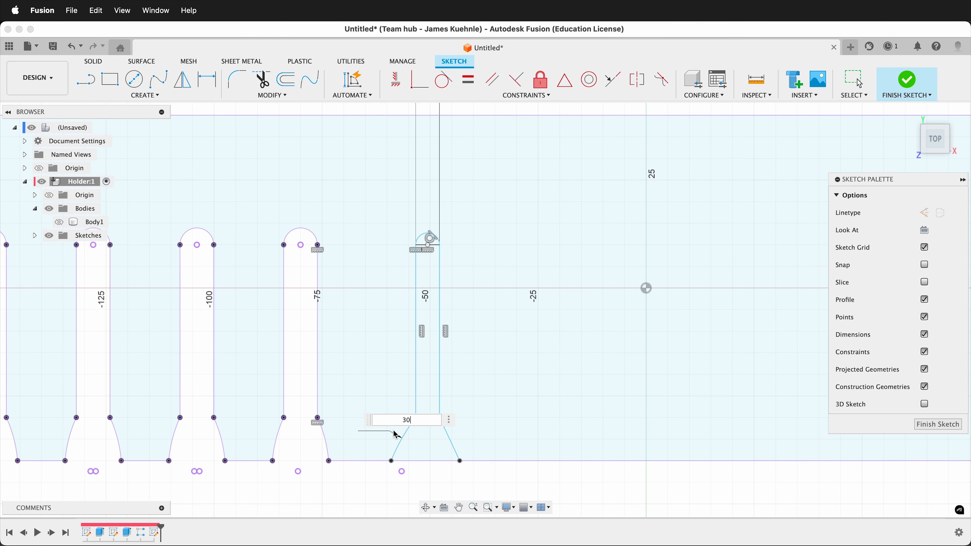
key("Return")
left_click(453, 443)
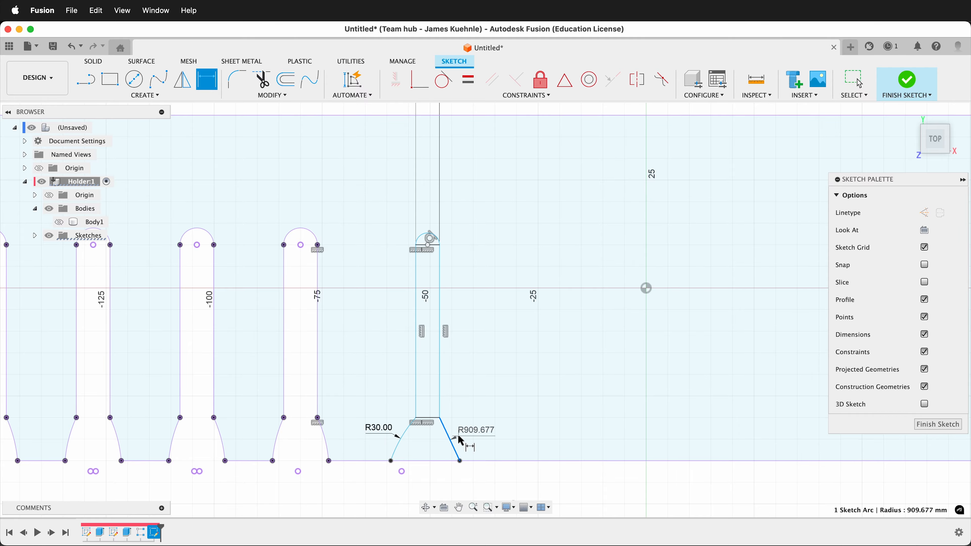
left_click(478, 433)
type("30")
key("Return")
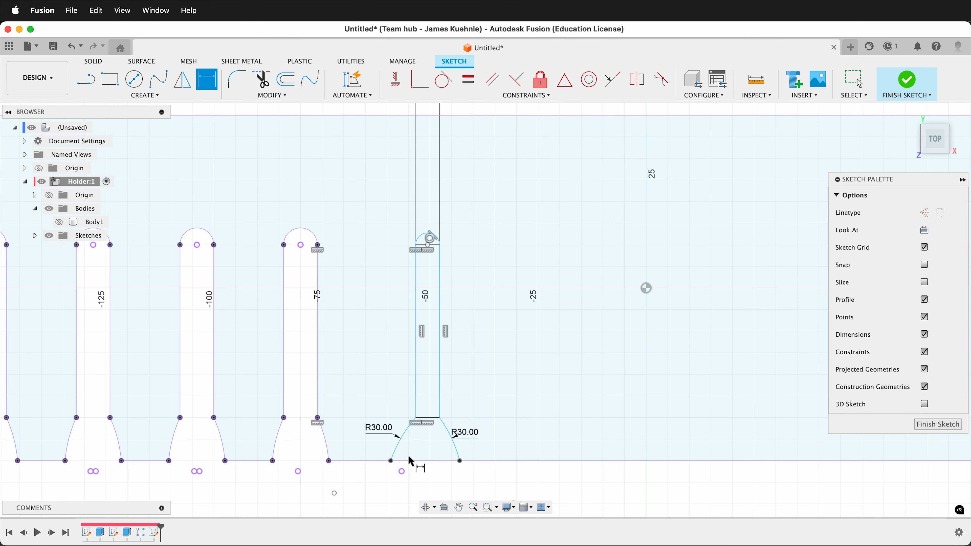
Step: Dimension the flare opening to 13 mm between the arcs' endpoints on the plate edge
left_click(390, 461)
left_click(460, 461)
left_click(430, 491)
type("13")
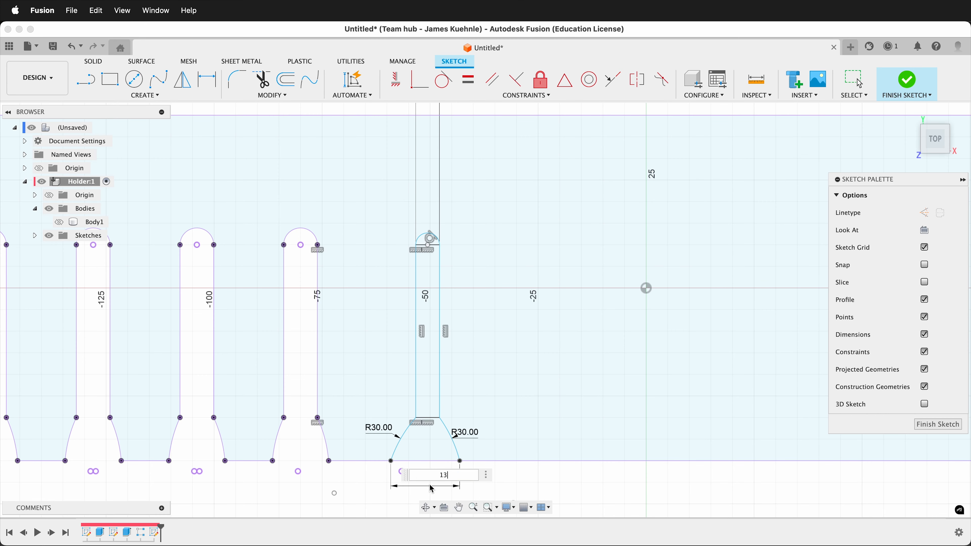
key("Return")
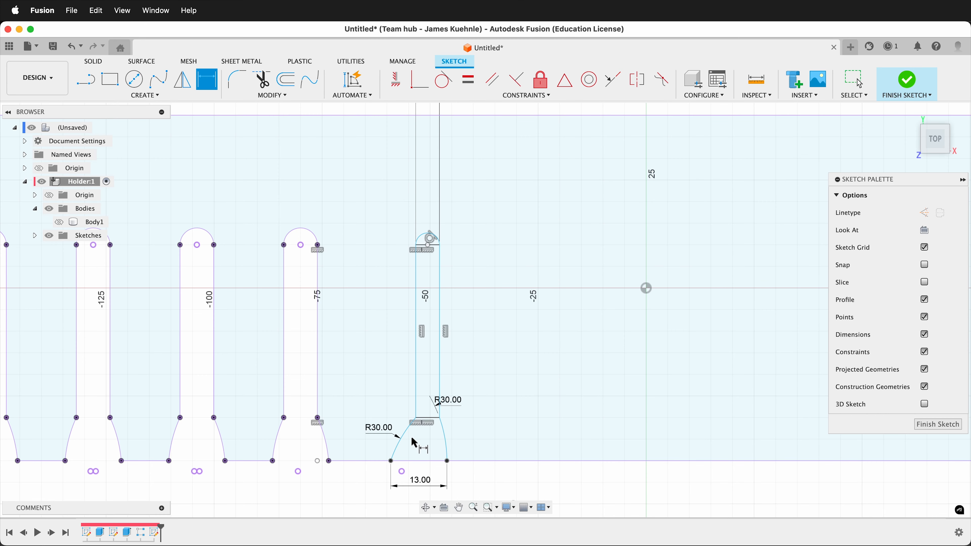
key("Escape")
Step: Draw two diagonal lines from the flare's lower endpoints to the midpoint of the rectangle's lower edge
mouse_move(391, 461)
left_mouse_down()
mouse_move(442, 468)
mouse_move(433, 467)
left_mouse_up()
scroll(433, 467, "down", 3)
scroll(434, 471, "up", 5)
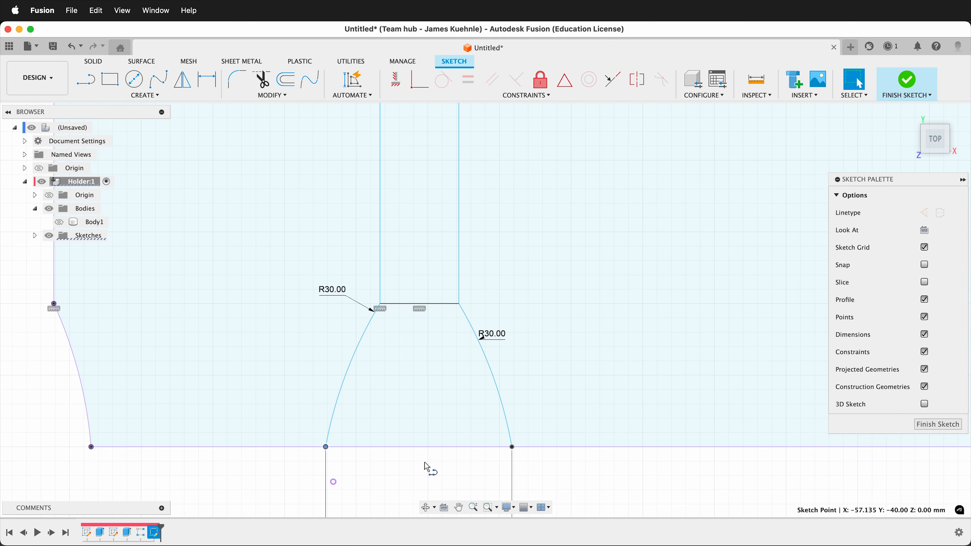
key("l")
left_click(326, 447)
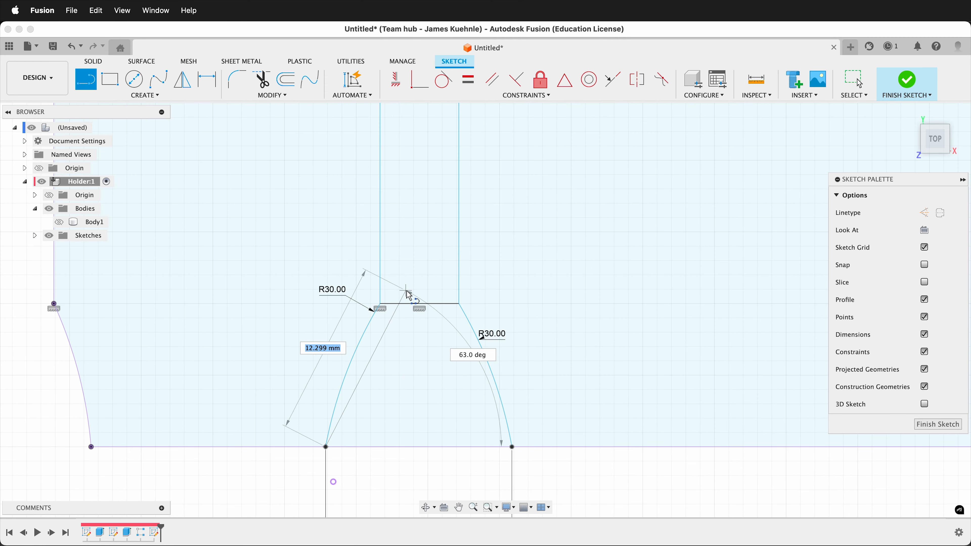
left_click(419, 306)
key("Escape")
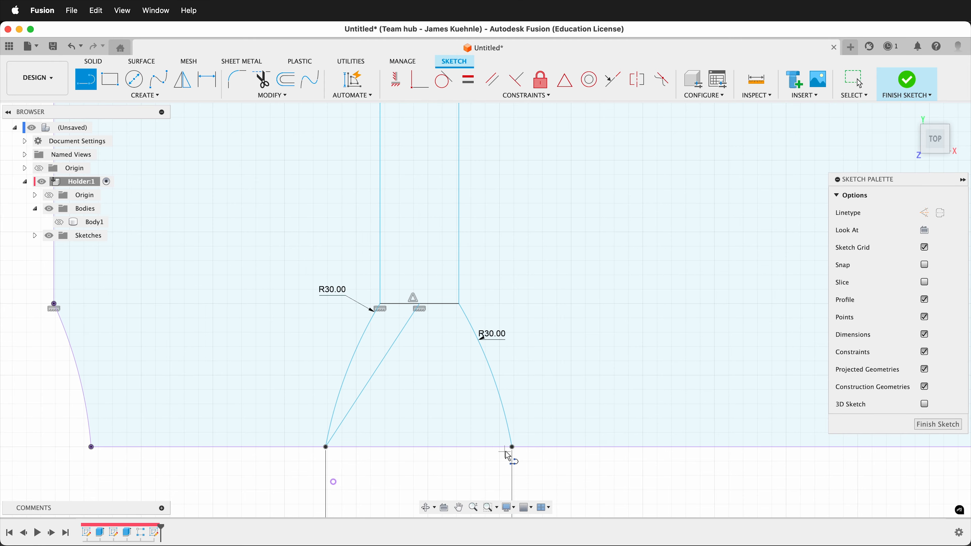
left_click(512, 446)
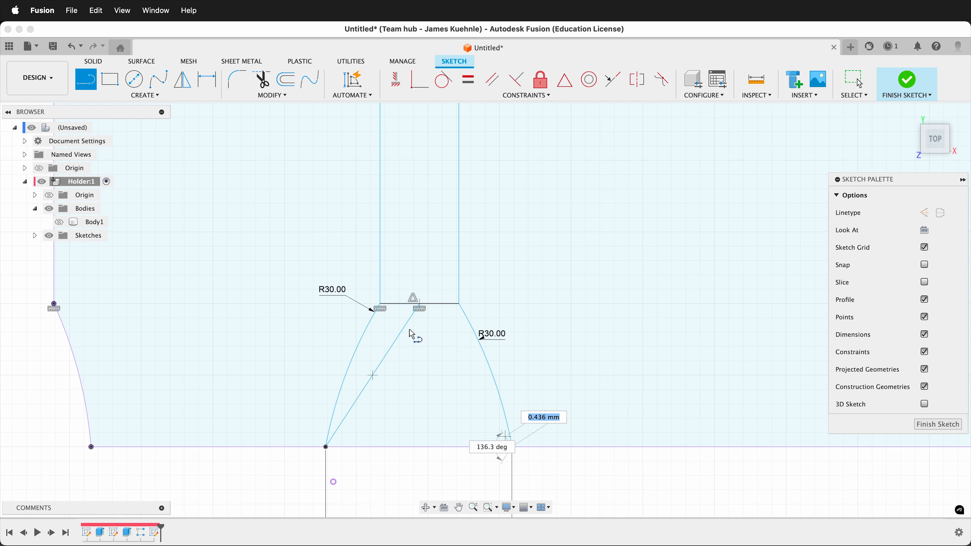
left_click(419, 306)
key("Escape")
Step: Make the two diagonal lines inside the flare equal in length
left_click(475, 86)
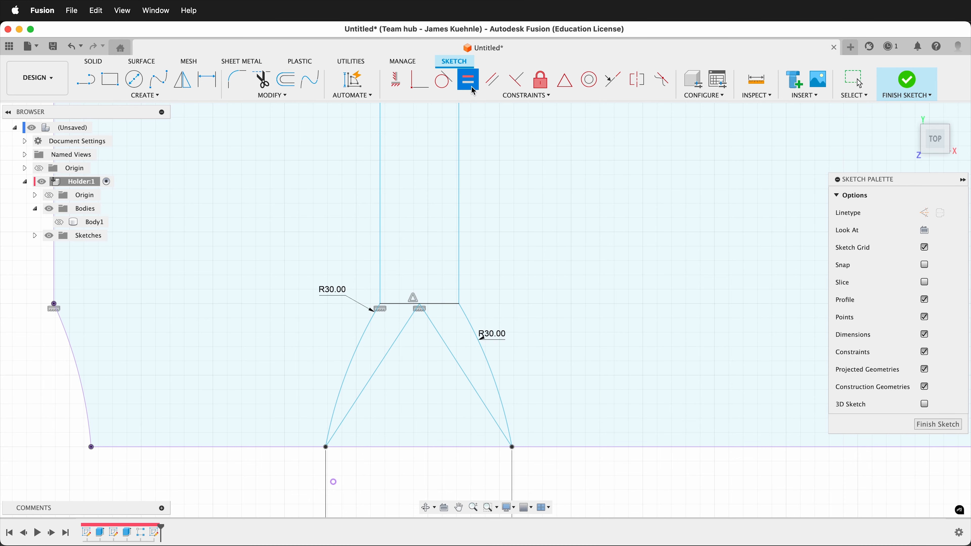
left_click(455, 359)
left_click(401, 337)
key("Escape")
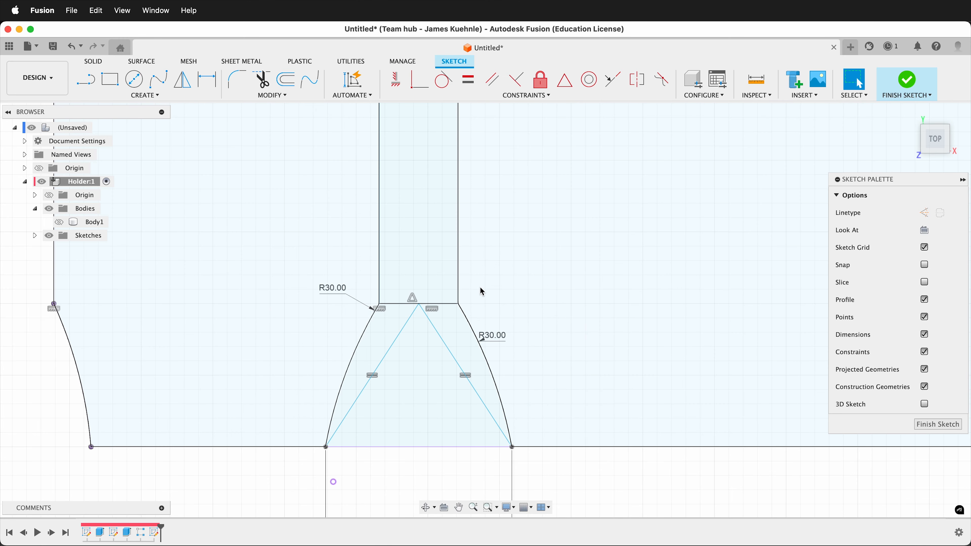
Step: Convert the rectangle's lower and upper edges and both diagonals to construction lines
left_click(428, 306)
key("x")
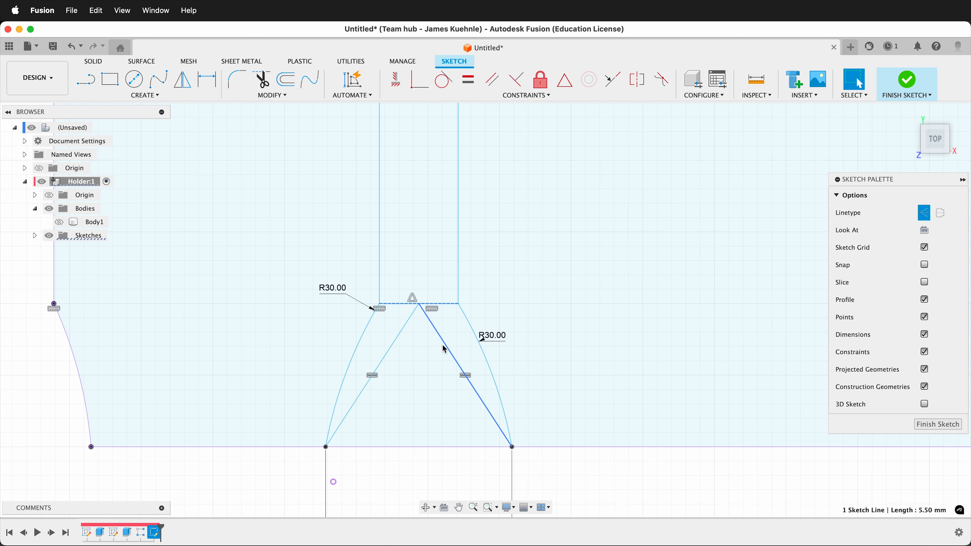
left_click(442, 341)
key("x")
left_click(398, 338)
key("x")
scroll(420, 329, "down", 10)
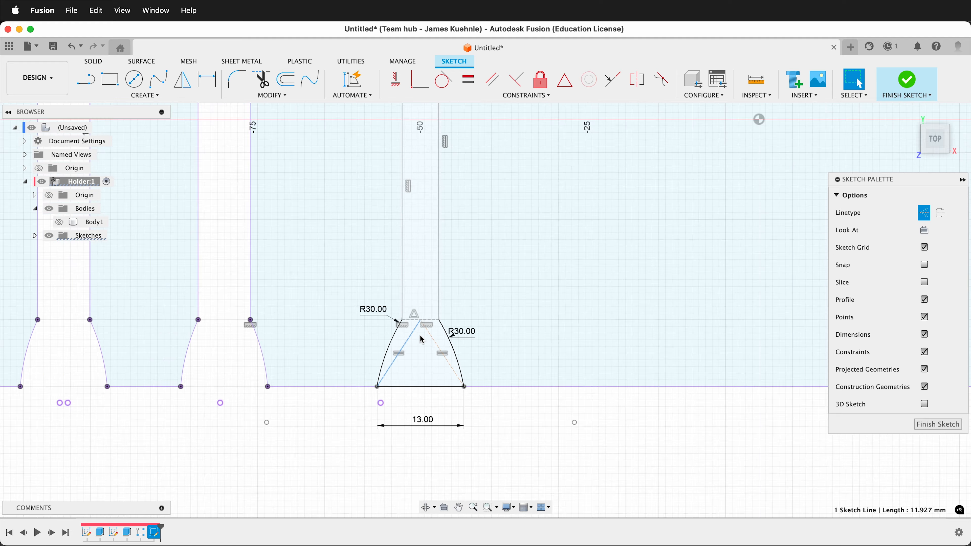
scroll(444, 157, "up", 10)
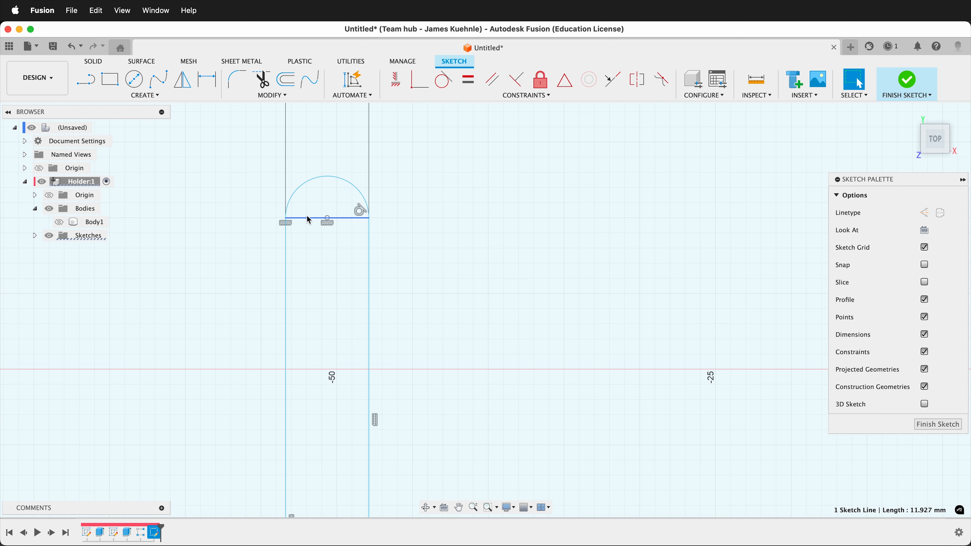
scroll(440, 224, "down", 10)
left_click(508, 507)
left_click(472, 487)
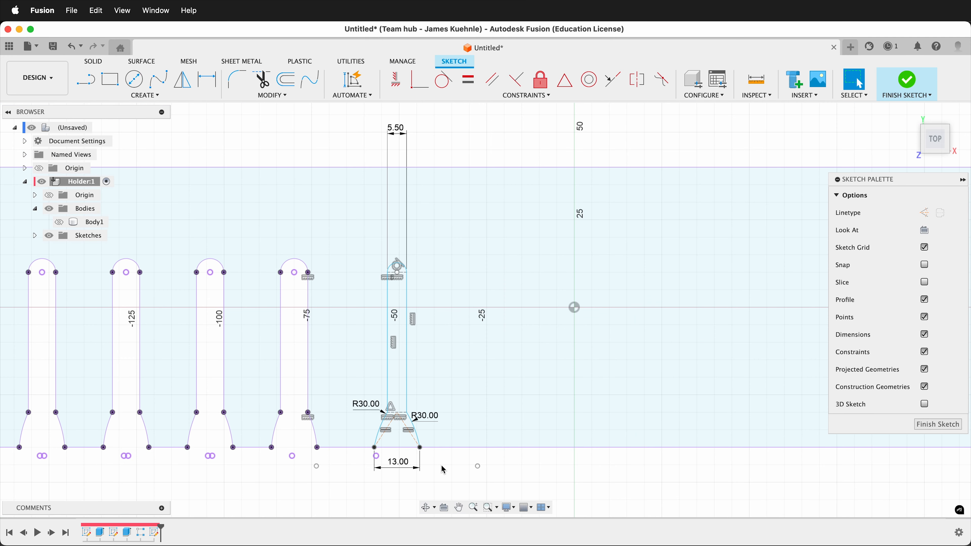
Step: Set the centre distance between the fifth wide slot and the narrow slot to 24 mm, and finish the sketch
mouse_move(424, 452)
left_mouse_down()
mouse_move(462, 448)
mouse_move(397, 443)
mouse_move(414, 442)
mouse_move(406, 439)
left_mouse_up()
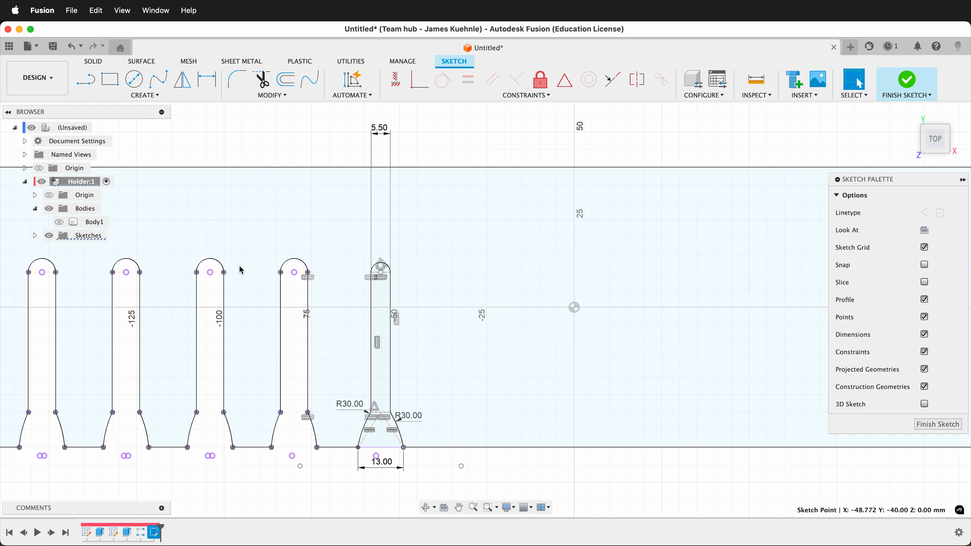
key("d")
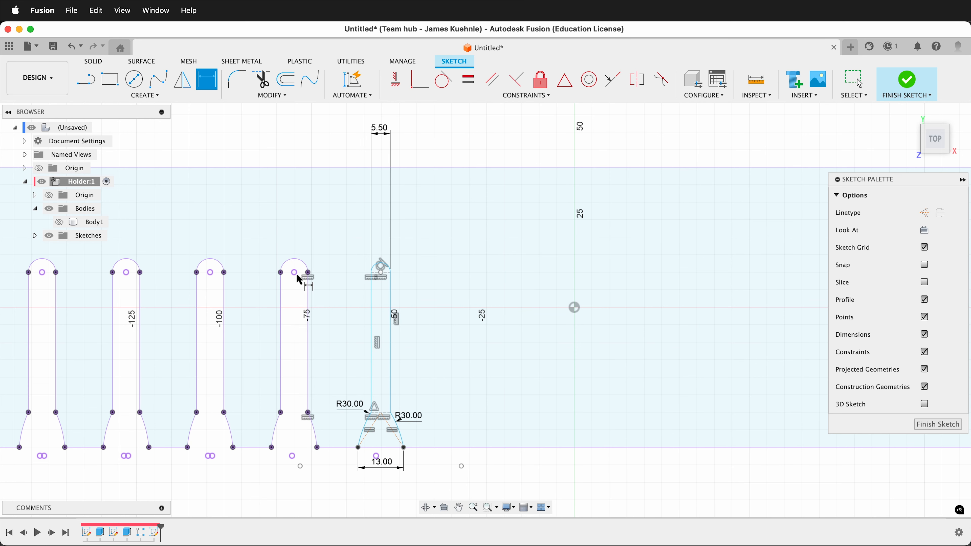
left_click(295, 274)
left_click(381, 272)
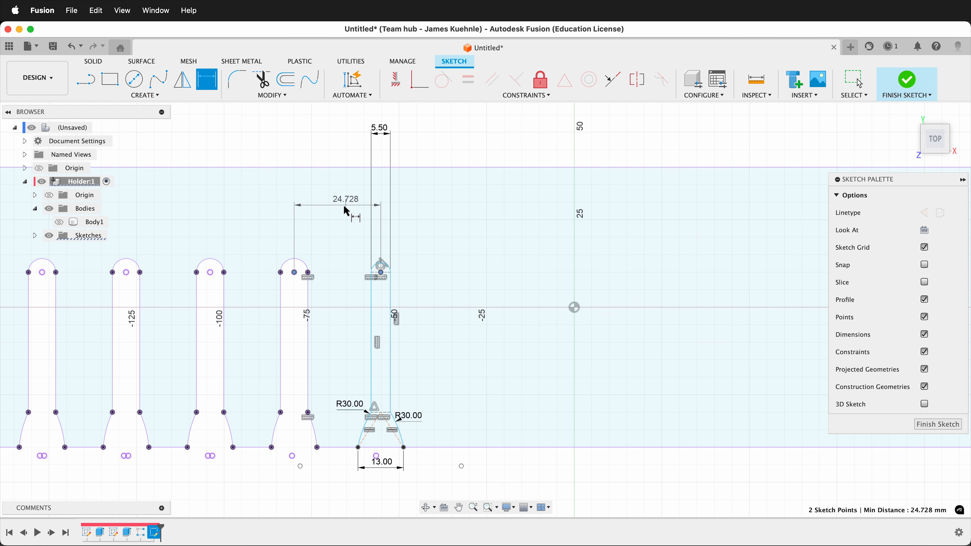
left_click(315, 208)
type("24")
key("Return")
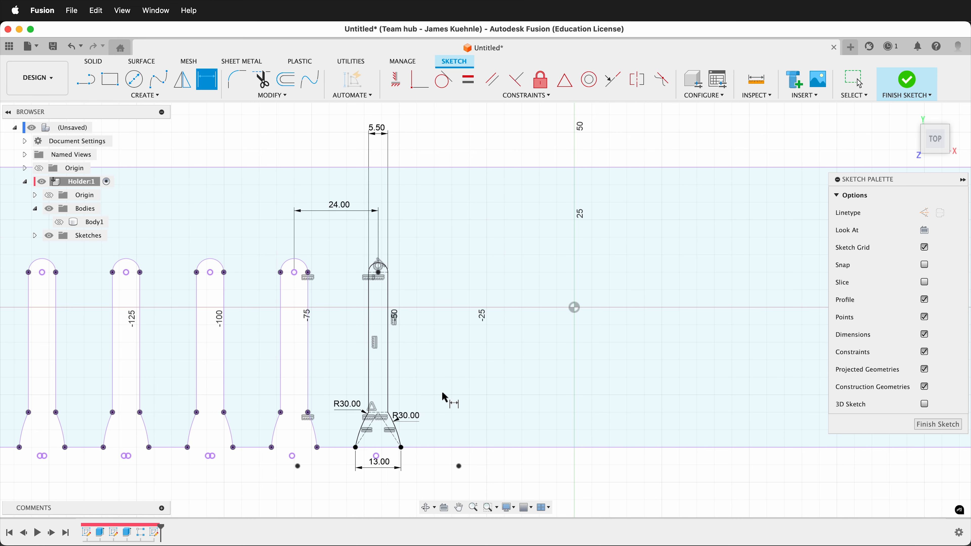
left_click(930, 424)
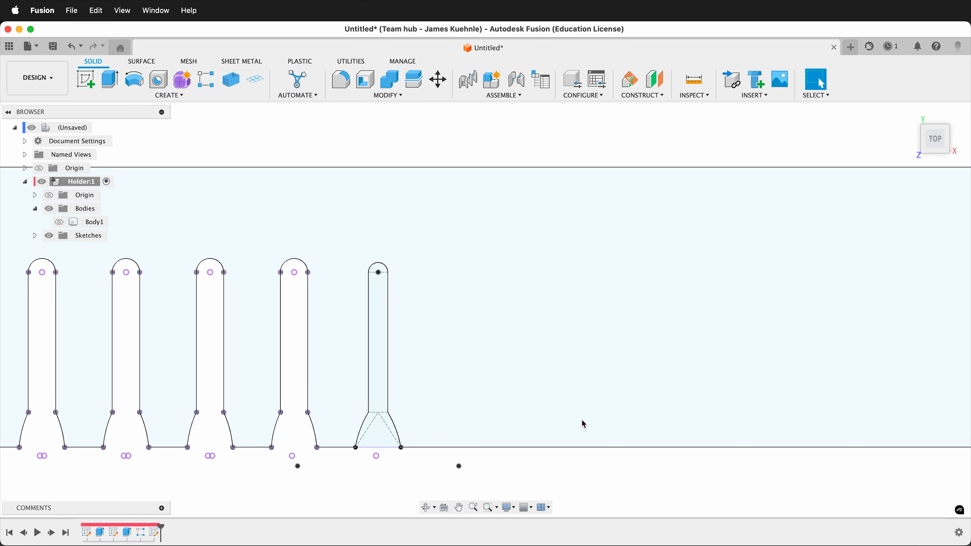
Step: Show the plate body again and cut the narrow slot profile through it with an extrude distance of ply
key("e")
left_click(378, 312)
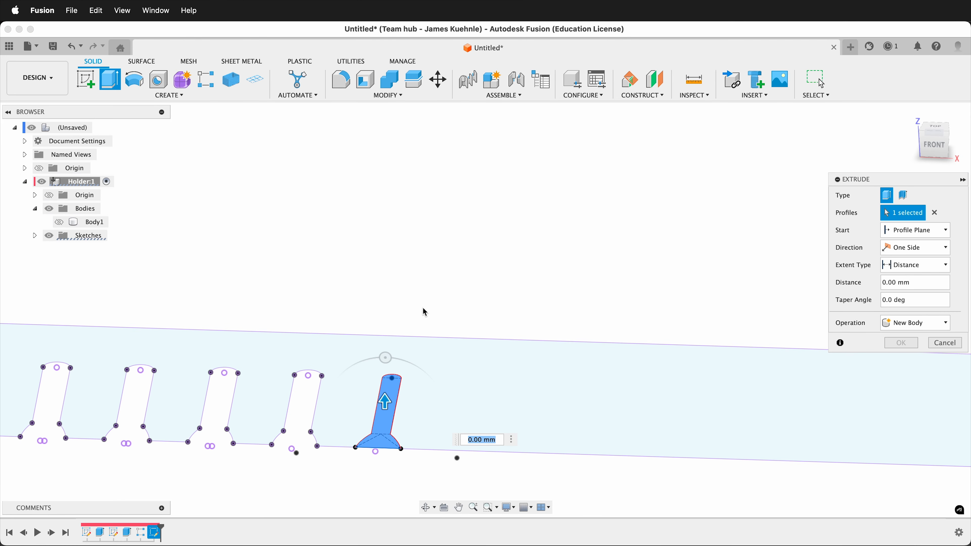
left_click(59, 223)
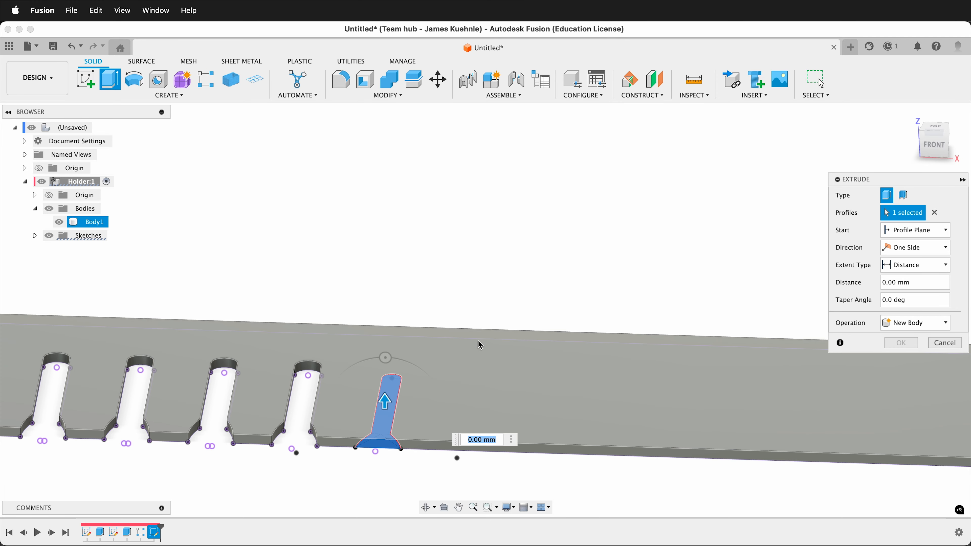
left_click(905, 283)
type("p")
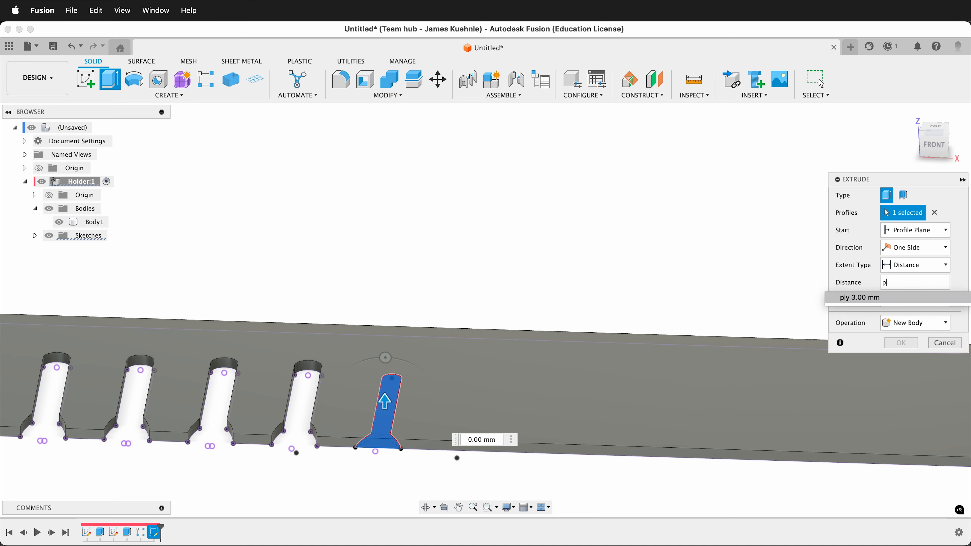
type("ly")
key("Return")
key("Return")
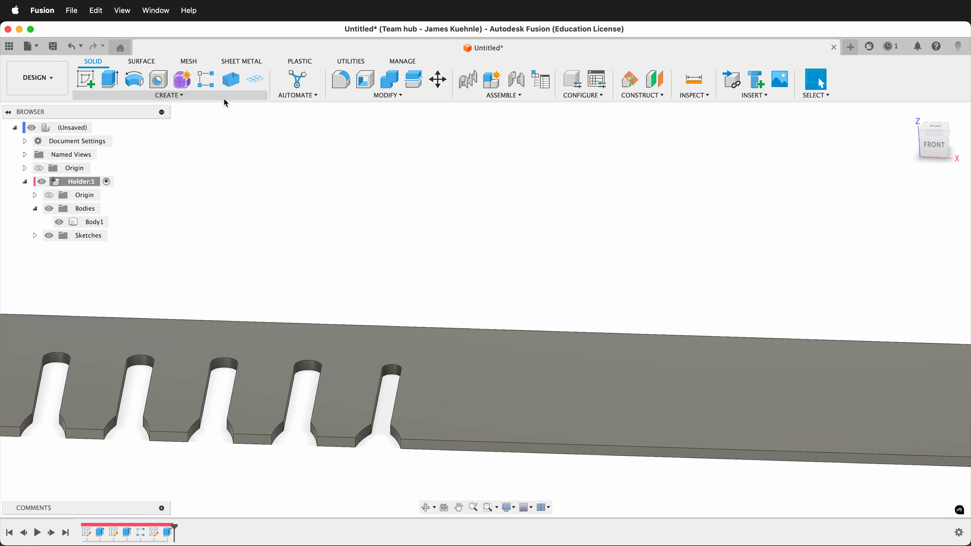
Step: Set up a rectangular pattern of the narrow slot cut along the plate's long edge with -24 mm spacing
left_click(200, 88)
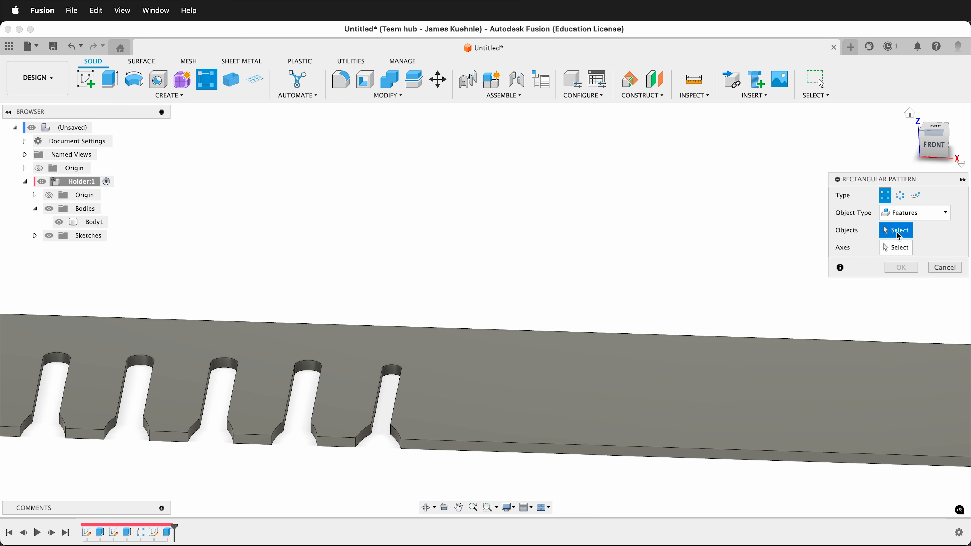
left_click(168, 532)
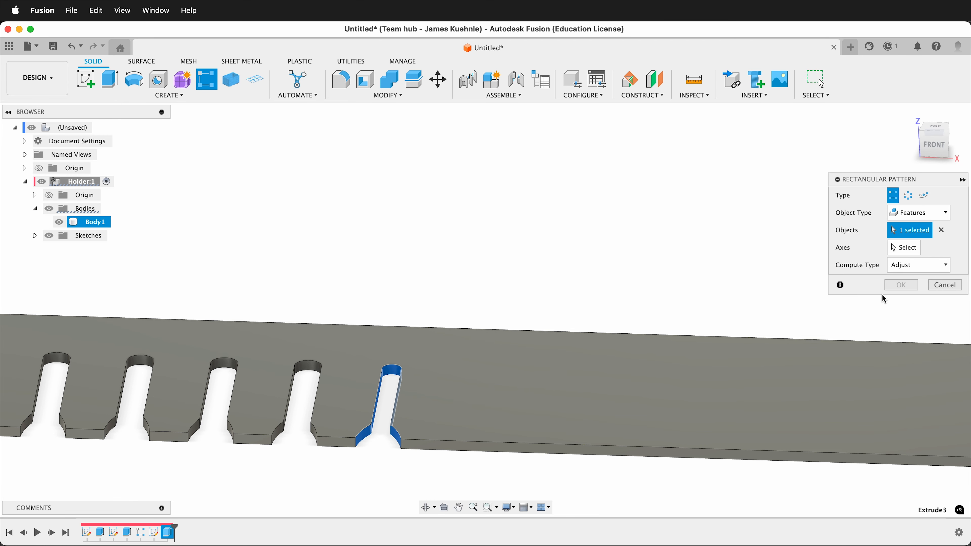
left_click(506, 330)
left_click_drag(372, 415, 437, 413)
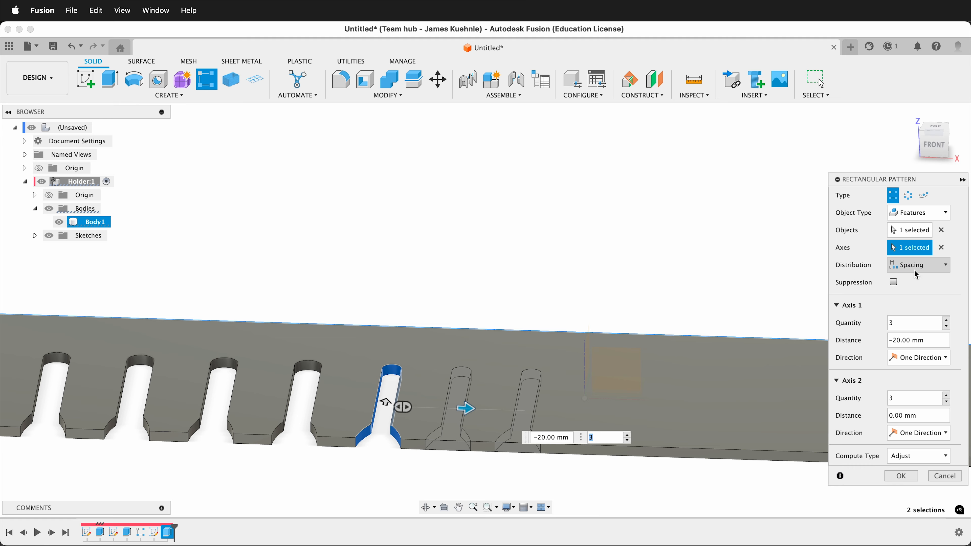
left_click(928, 341)
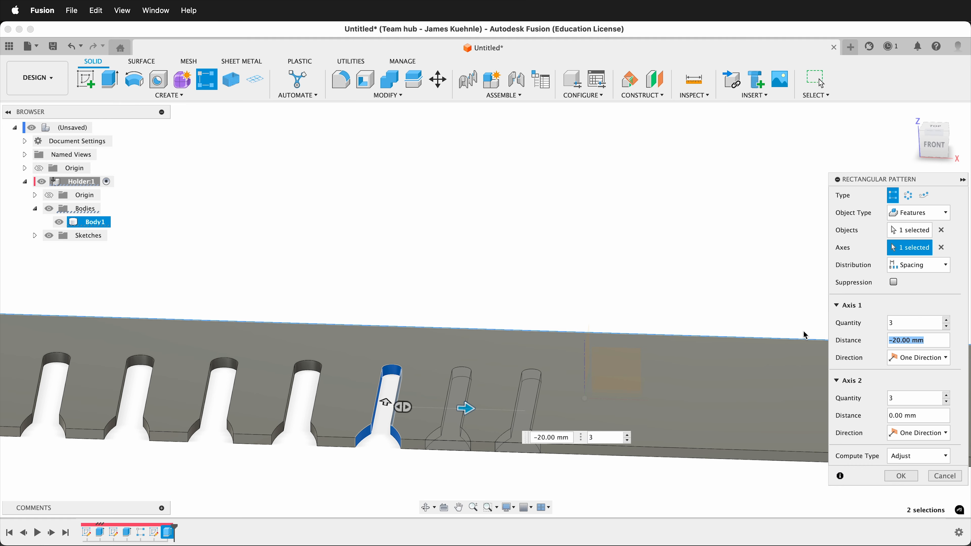
key("Return")
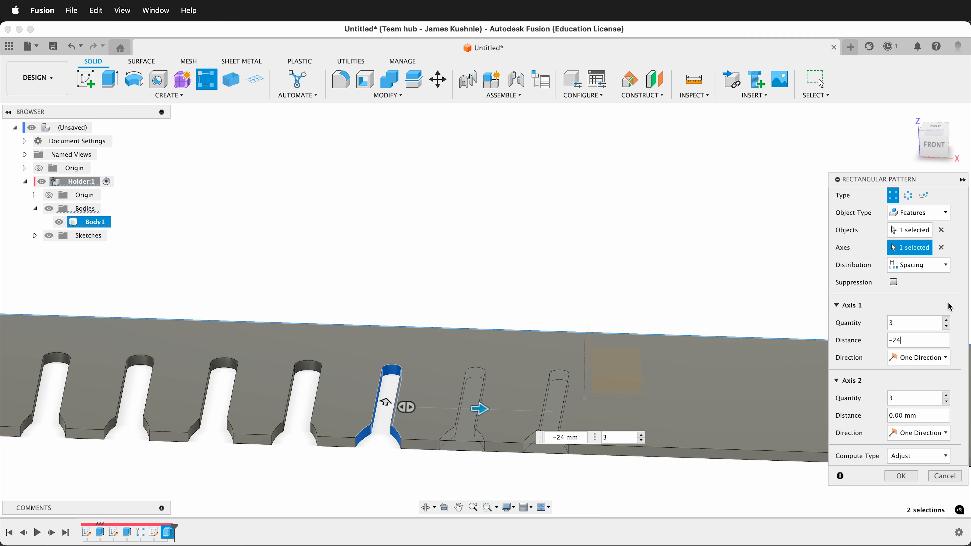
Step: Set the narrow slot pattern's quantity to 7 along the plate's long edge and create the pattern
scroll(479, 424, "down", 3)
scroll(489, 282, "down", 2)
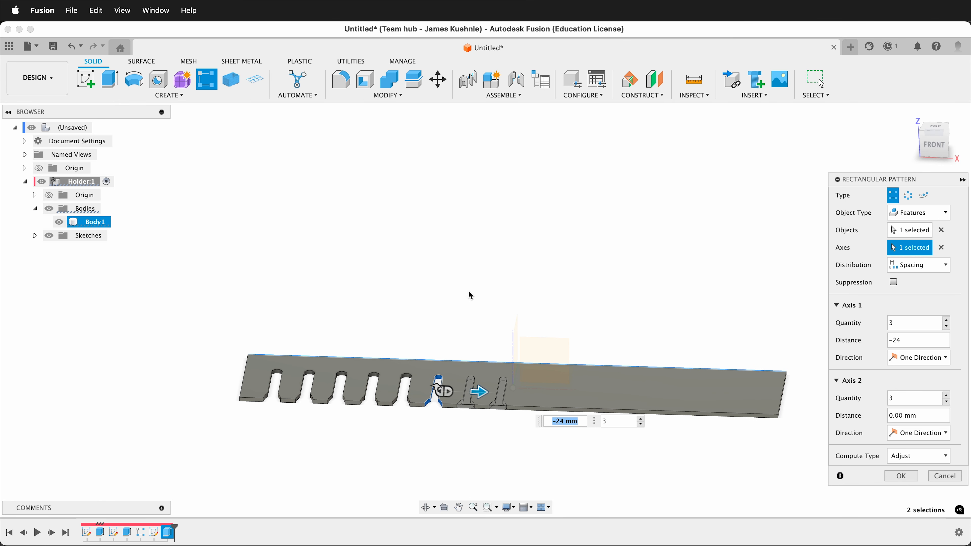
middle_click_drag(470, 295, 487, 362, "shift")
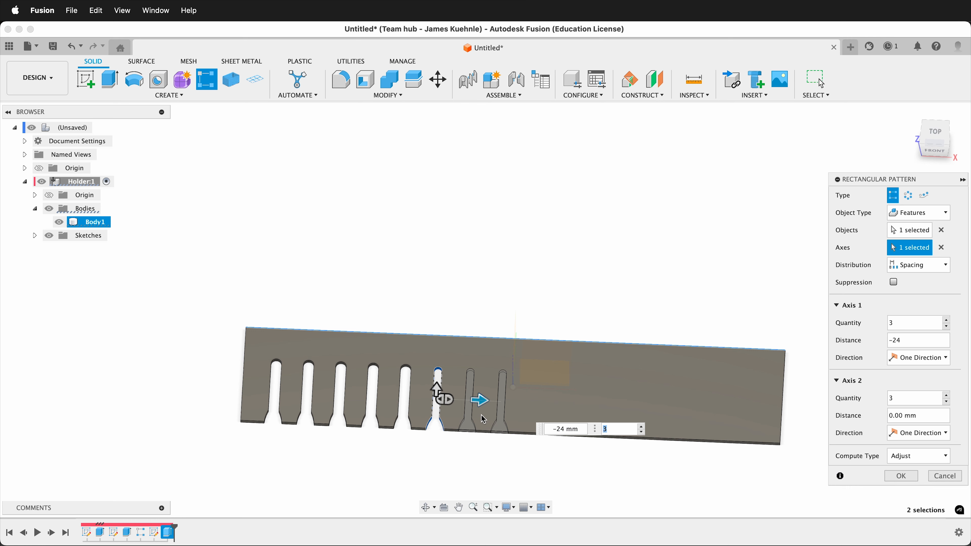
left_click(947, 320)
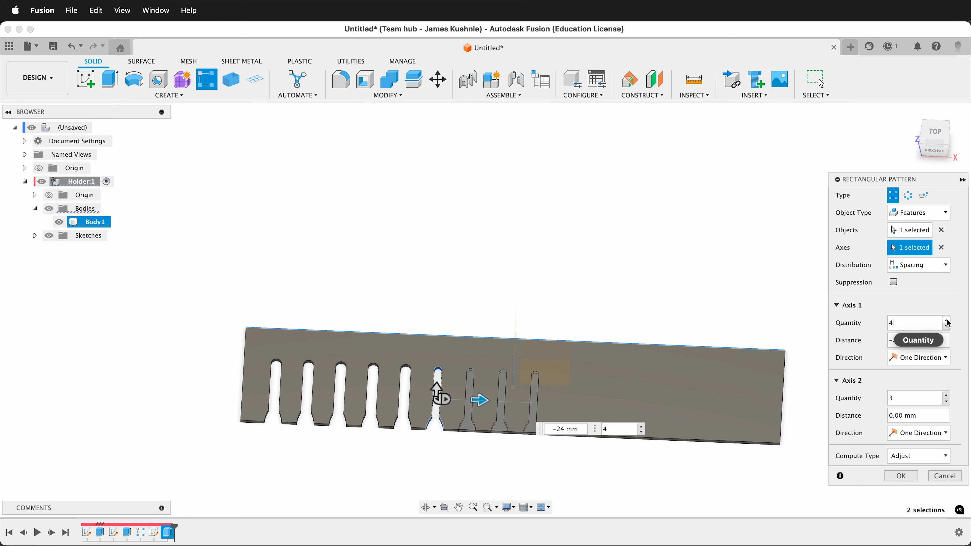
left_click(947, 320)
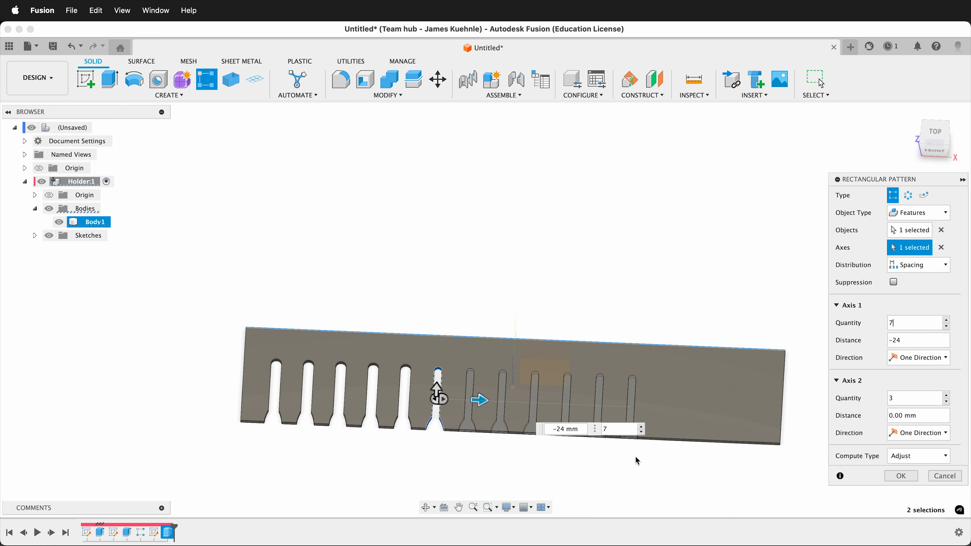
left_click(904, 477)
scroll(596, 493, "down", 2)
scroll(597, 493, "up", 2)
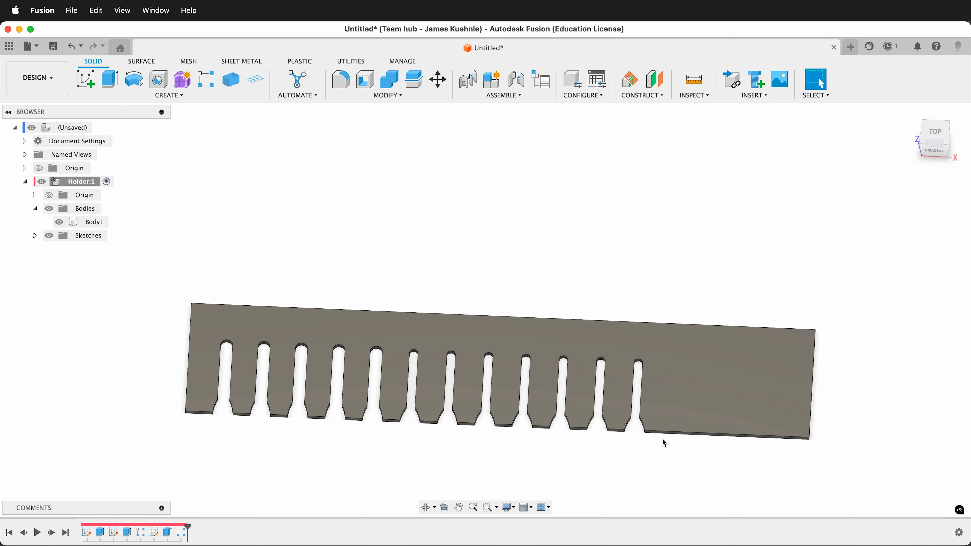
Step: Edit the plate's base sketch, set the rectangle's length to 24*13, and finish the sketch
right_click(86, 531)
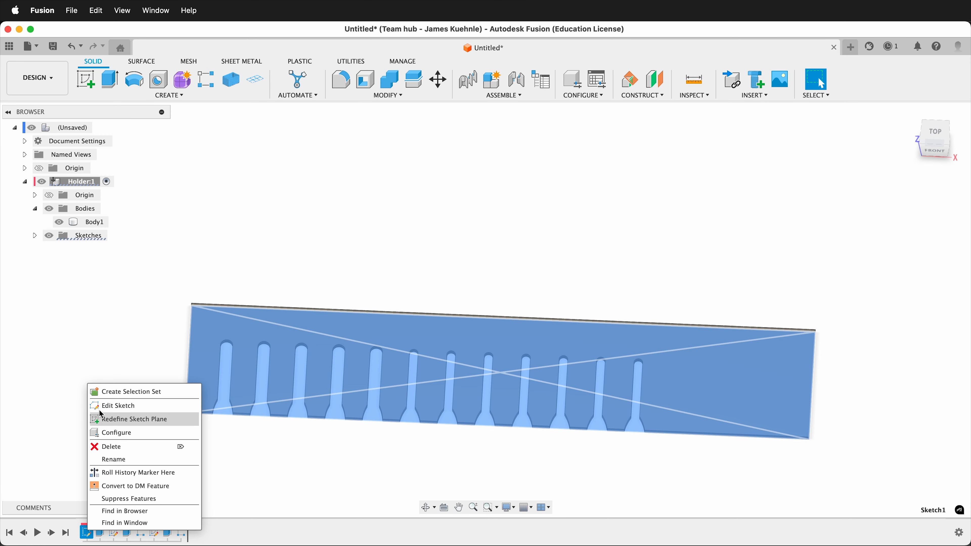
left_click(113, 405)
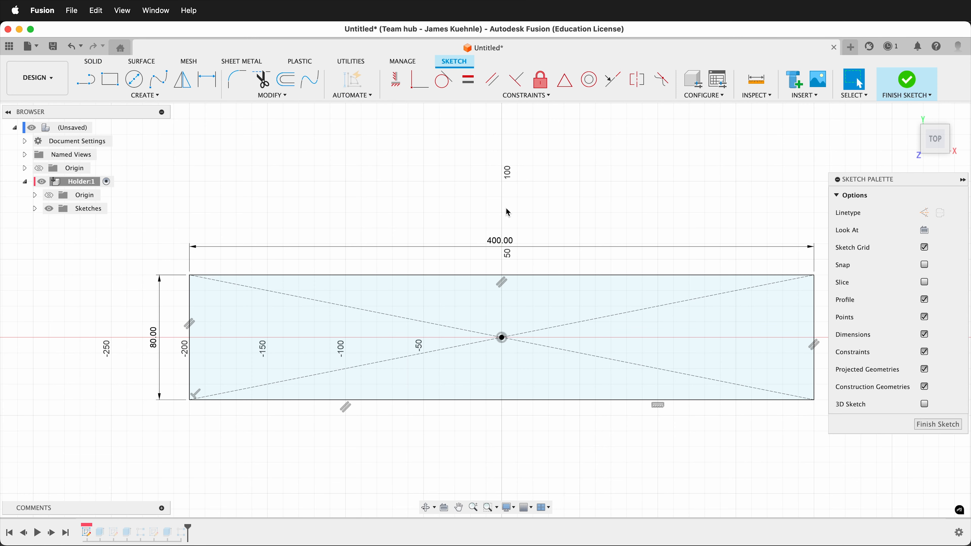
double_click(507, 247)
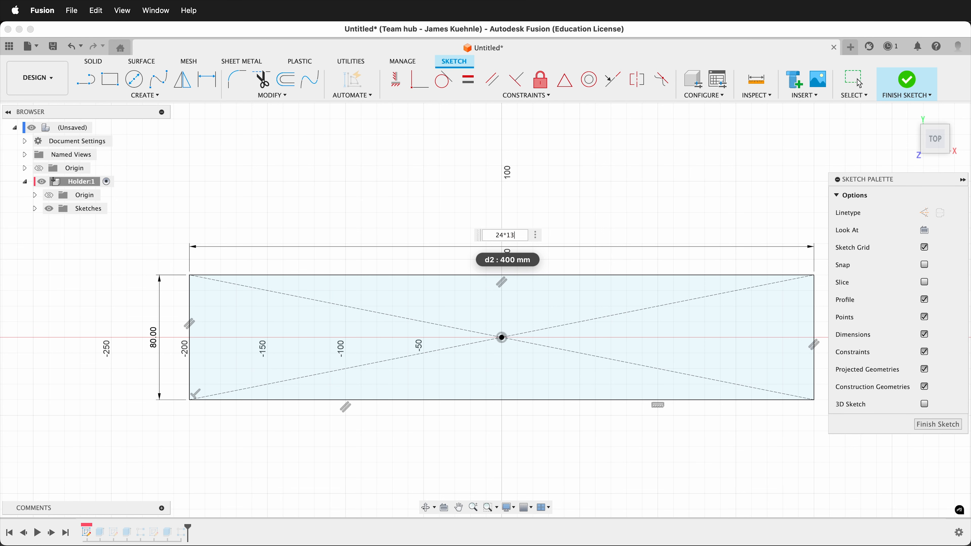
type("24*13")
key("Return")
left_click(933, 425)
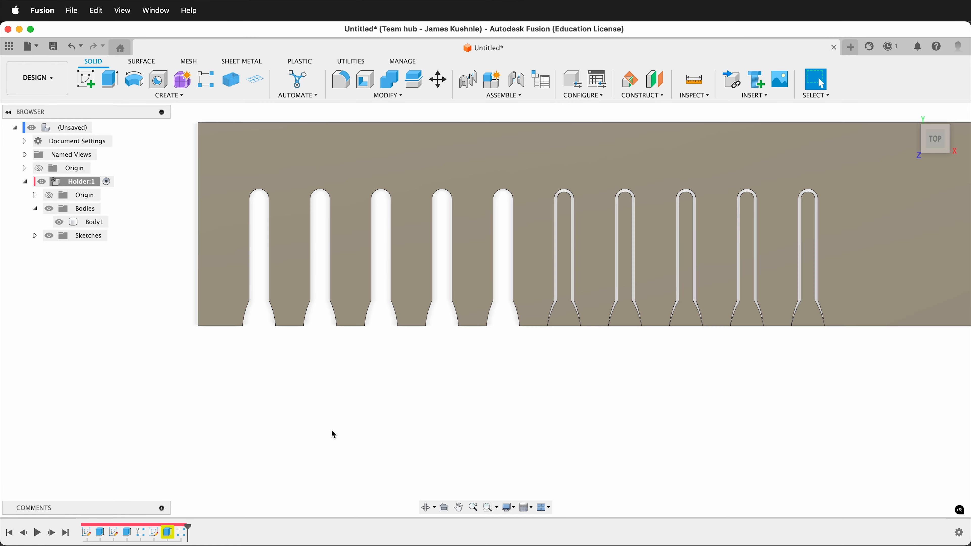
scroll(335, 432, "down", 2)
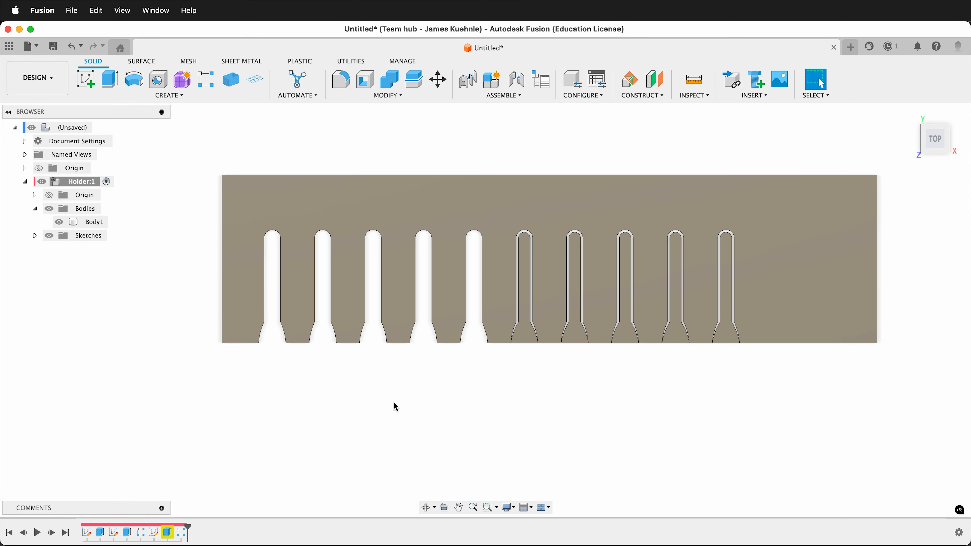
Step: Reopen the narrow slot's sketch, delete its 24 mm spacing dimension, and move the slot profile to the right of the fifth wide slot
right_click(154, 533)
left_click(172, 406)
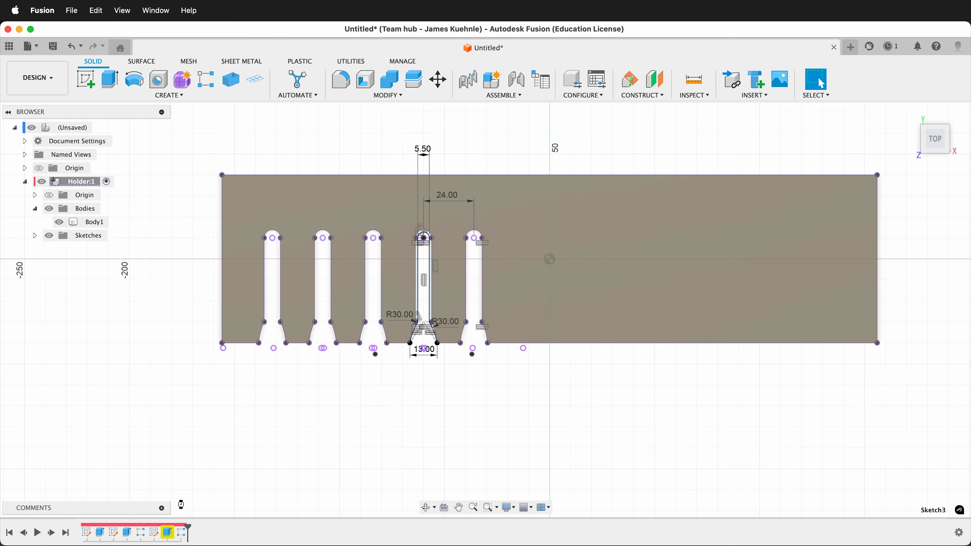
scroll(464, 207, "up", 3)
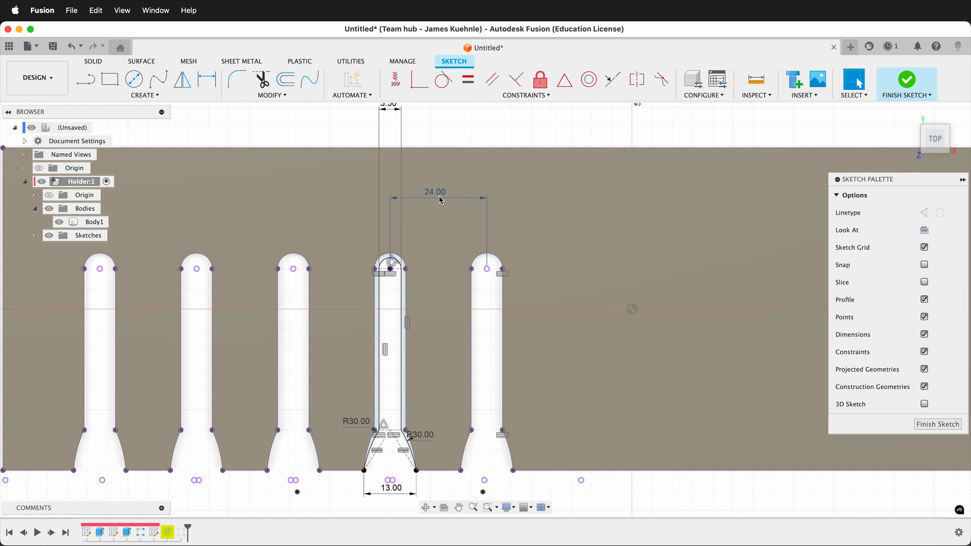
left_click(441, 201)
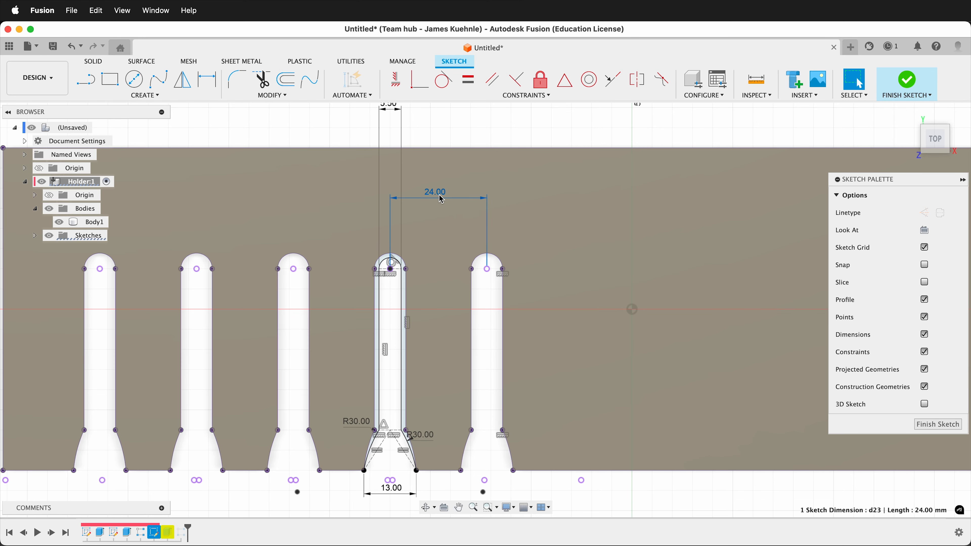
key("Delete")
left_click_drag(407, 308, 628, 310)
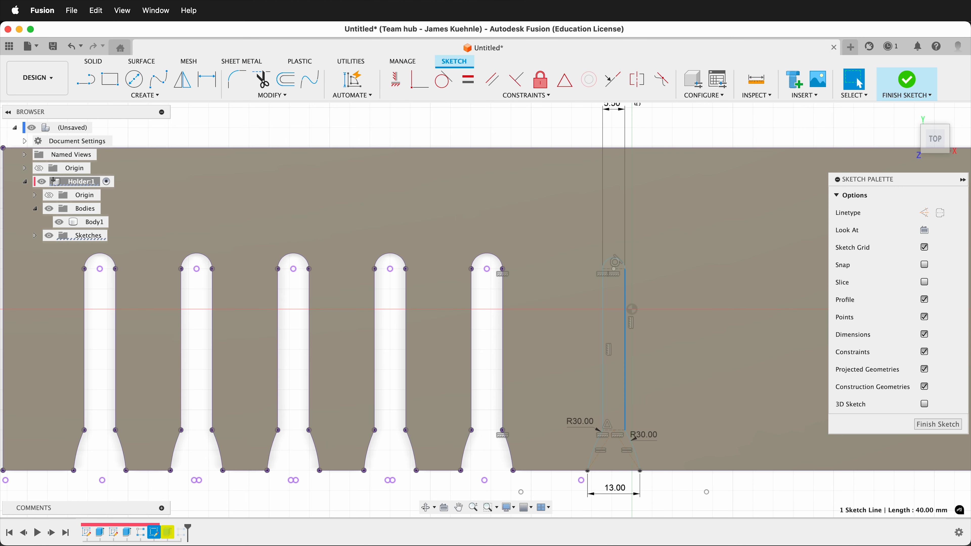
Step: Dimension the centre distance from the fifth wide slot to the narrow slot as 24 mm and finish the sketch
key("d")
left_click(487, 269)
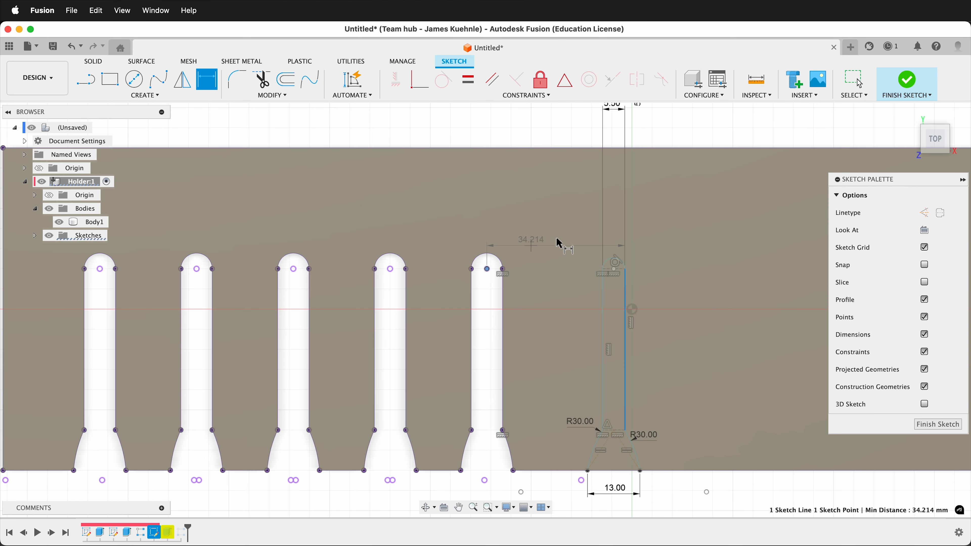
left_click(615, 270)
left_click(545, 146)
type("24")
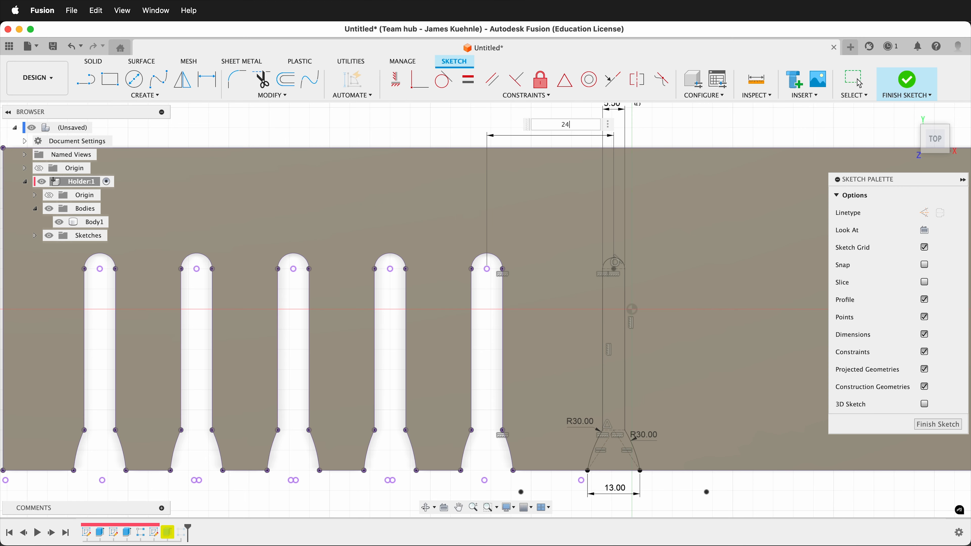
key("Return")
left_click(938, 425)
scroll(630, 220, "down", 5)
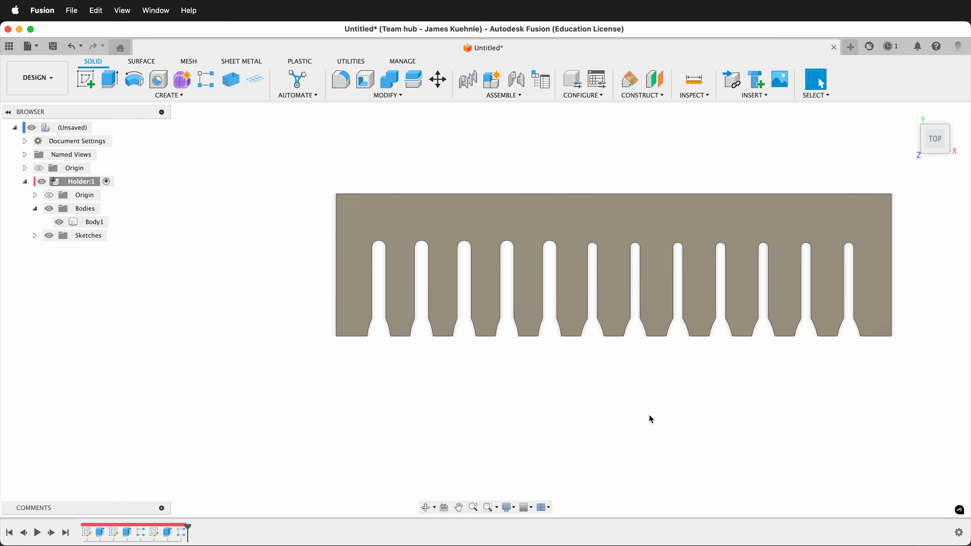
Step: Create a sketch on the XY plane, project the plate's slotted face into it, and hide the plate body
middle_click_drag(652, 419, 647, 383, "shift")
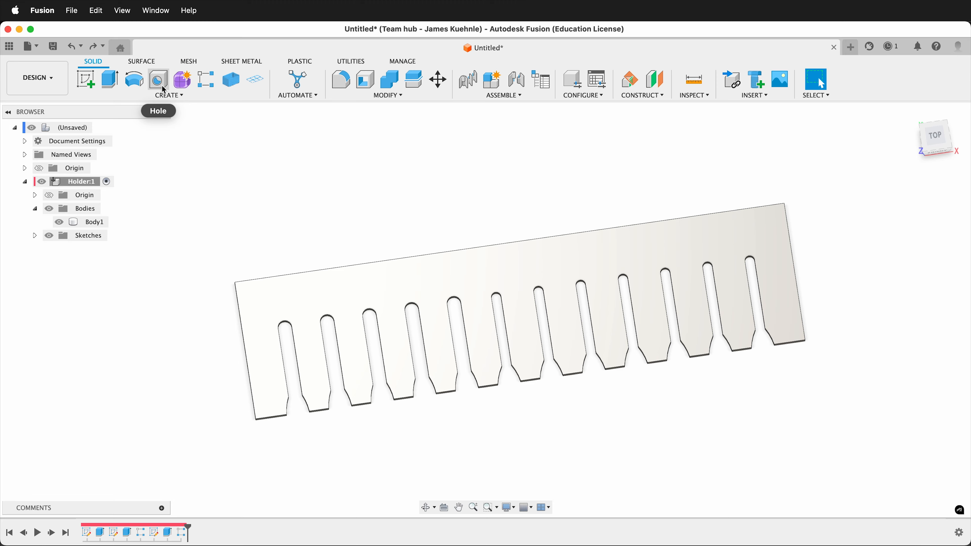
left_click(114, 85)
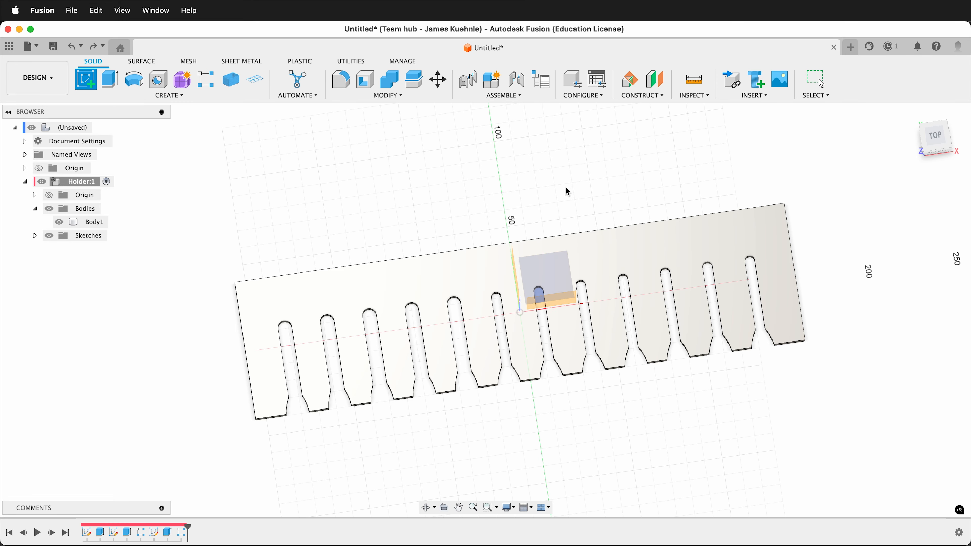
left_click(551, 273)
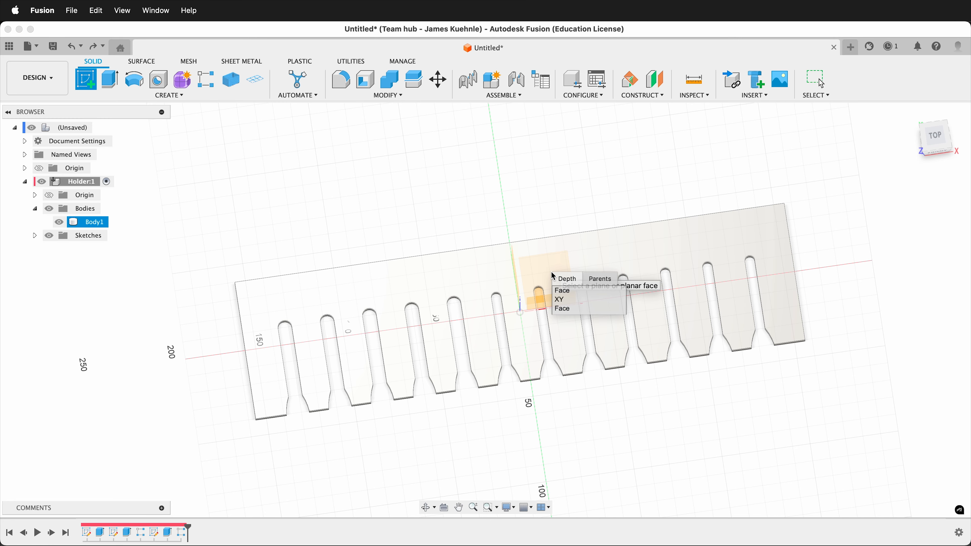
left_click(562, 300)
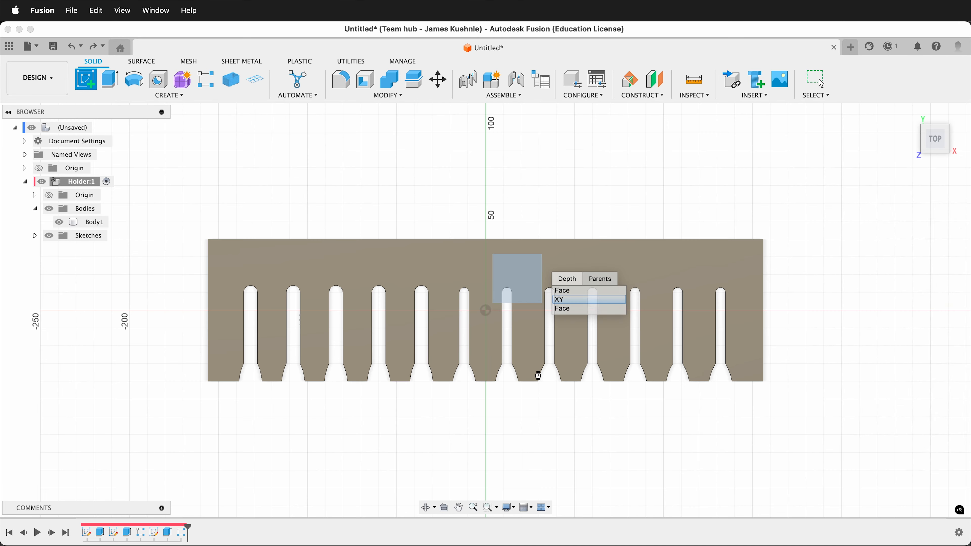
key("p")
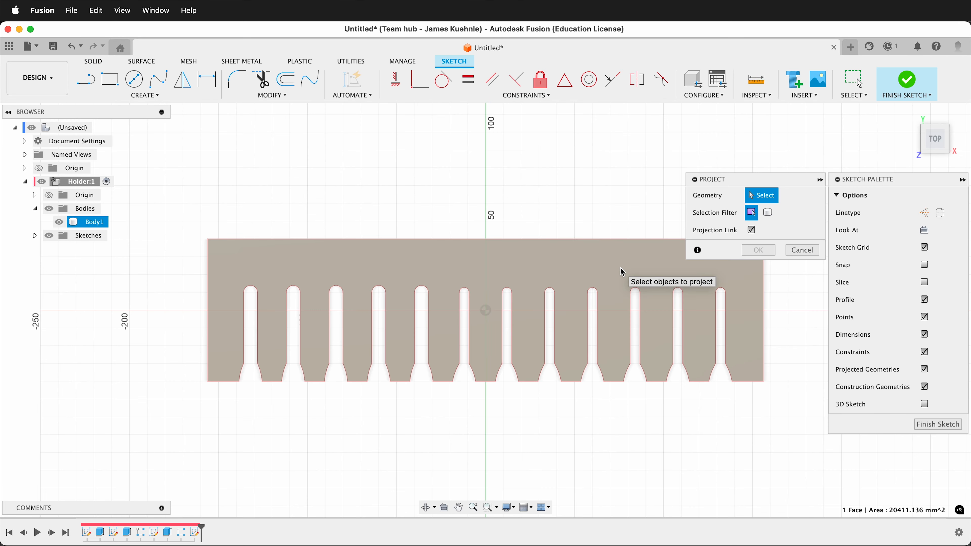
left_click(627, 277)
left_click(760, 253)
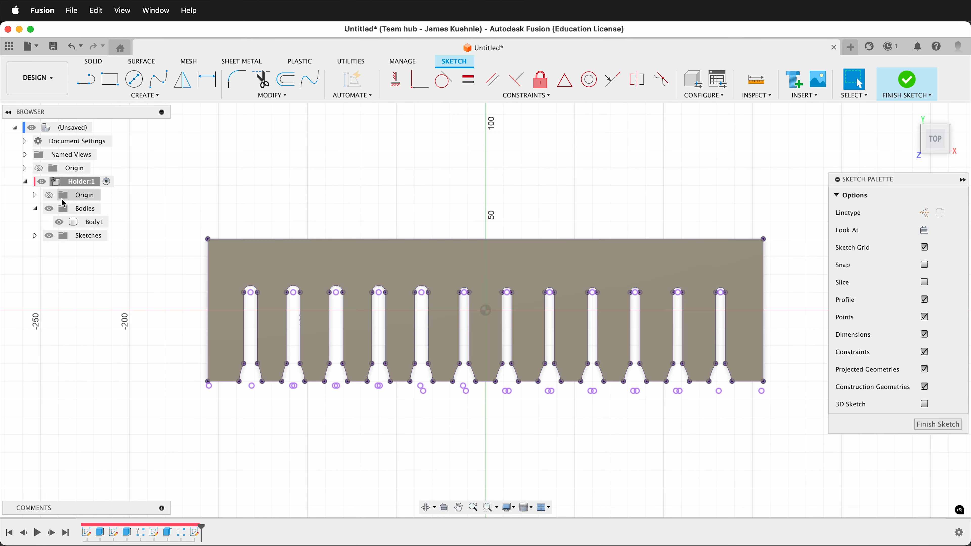
left_click(59, 222)
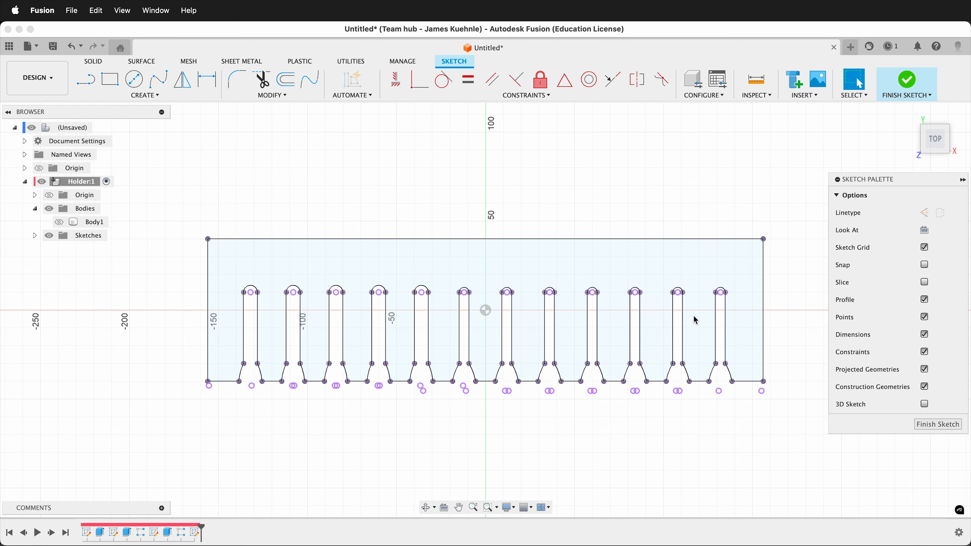
Step: Sketch rectangles outward from the plate's short edges, about 5.3 mm wide on the left and about 5.6 mm wide on the right
key("r")
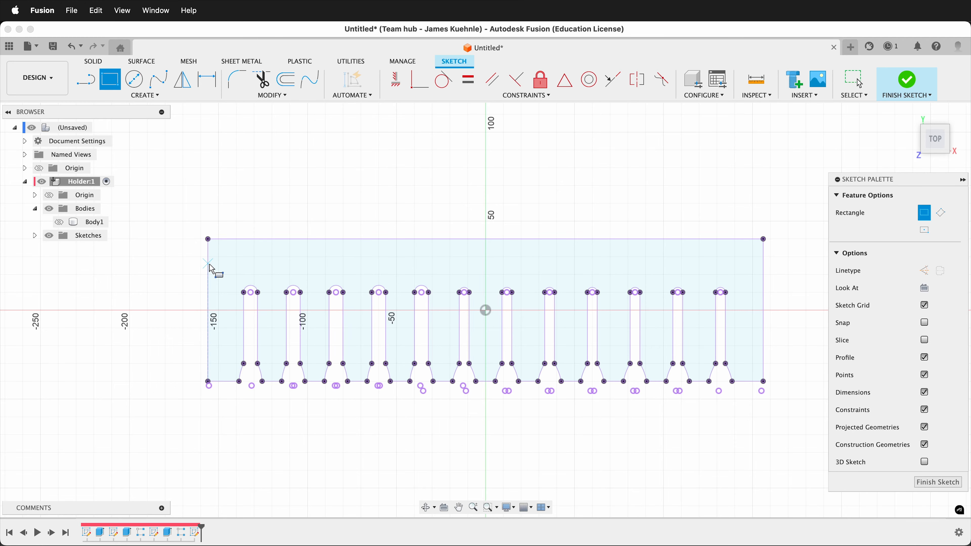
left_click(209, 272)
left_click(198, 361)
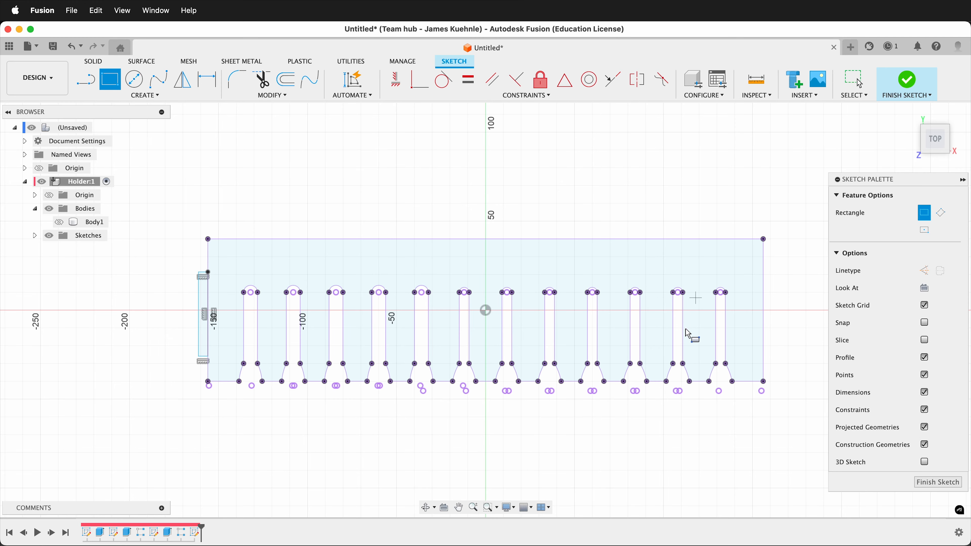
left_click(763, 266)
left_click(773, 360)
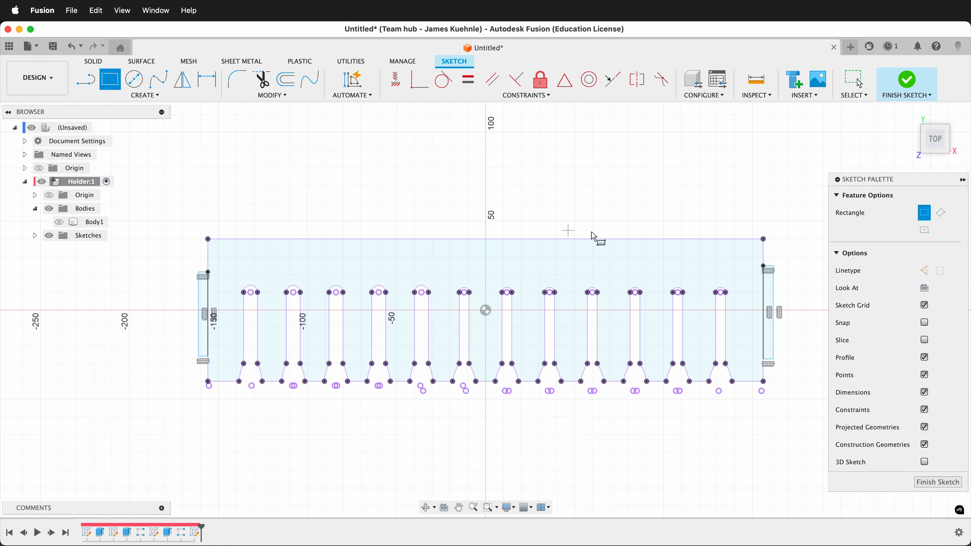
Step: Sketch two flat rectangles outward from the plate's upper edge, one near each end, the left one about 57 mm long
left_click(276, 239)
left_click(380, 232)
left_click(574, 239)
left_click(710, 231)
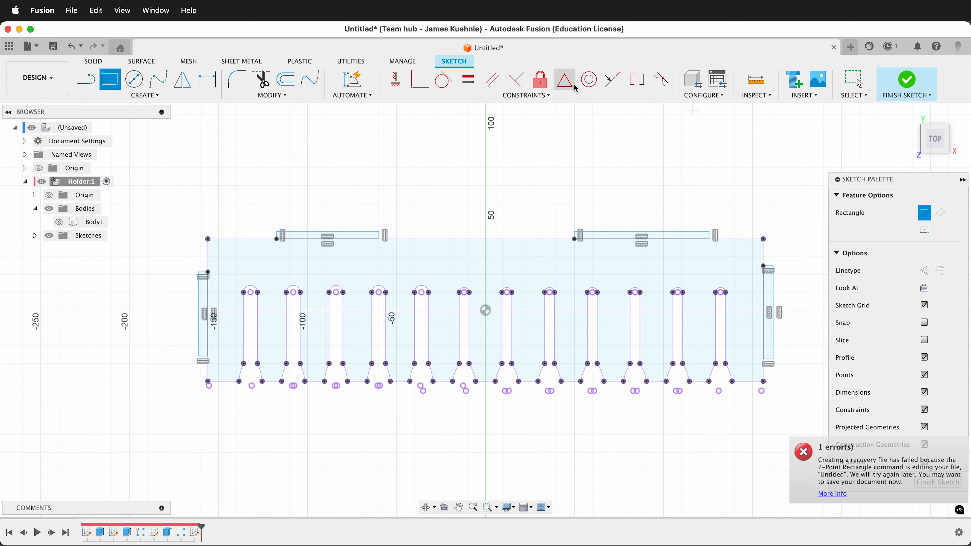
Step: Make the outer edges of the two rectangles above the plate collinear
left_click(613, 80)
left_click(372, 232)
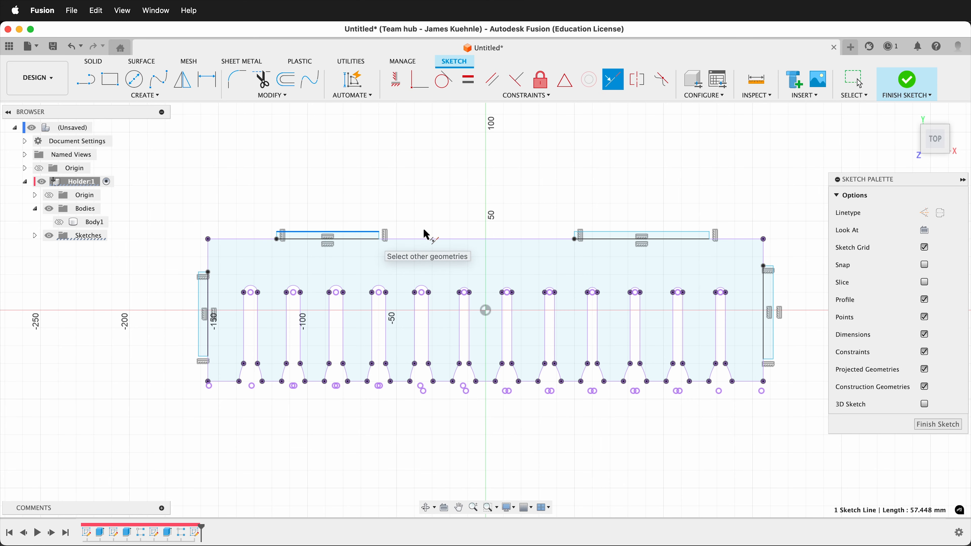
left_click(599, 232)
Step: Dimension the width of the rectangle on the plate's left edge as ply
key("d")
scroll(141, 310, "up", 5)
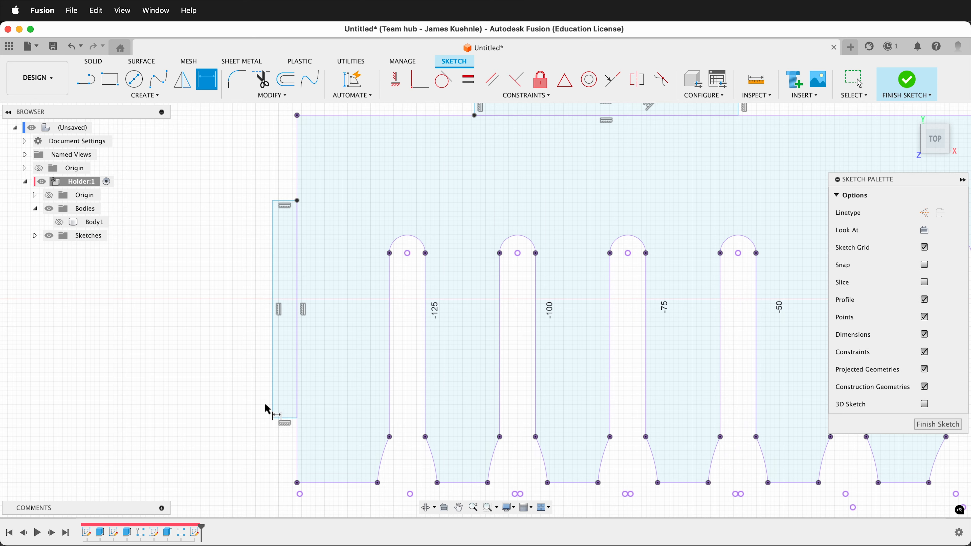
left_click(285, 418)
left_click(257, 436)
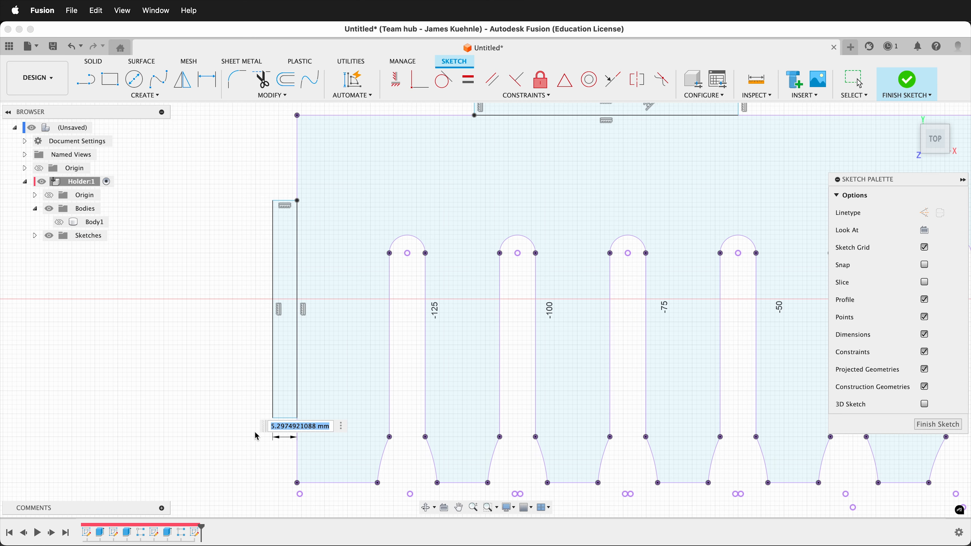
type("ply")
key("Return")
scroll(215, 304, "down", 10)
Step: Dimension the width of the rectangle on the plate's right edge as ply, 3 mm
scroll(543, 302, "up", 7)
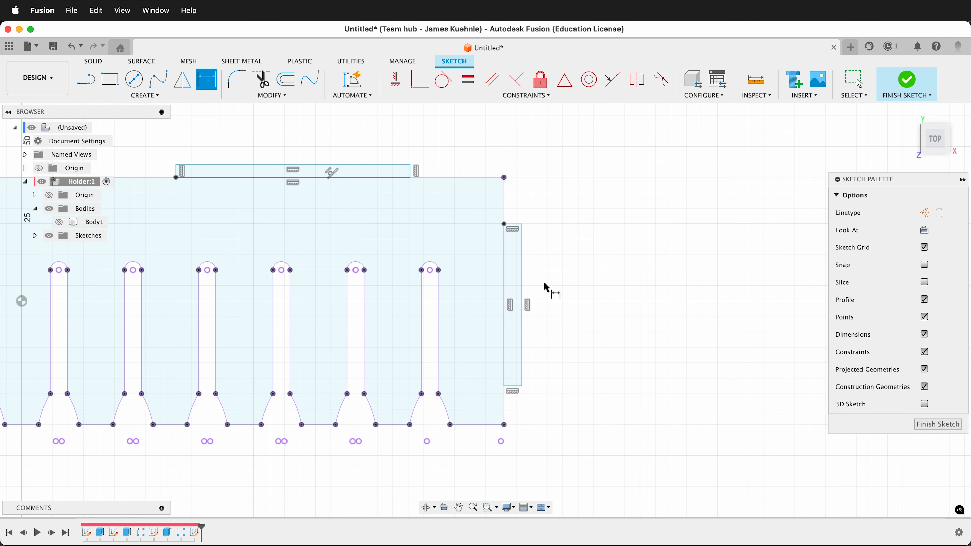
left_click(514, 386)
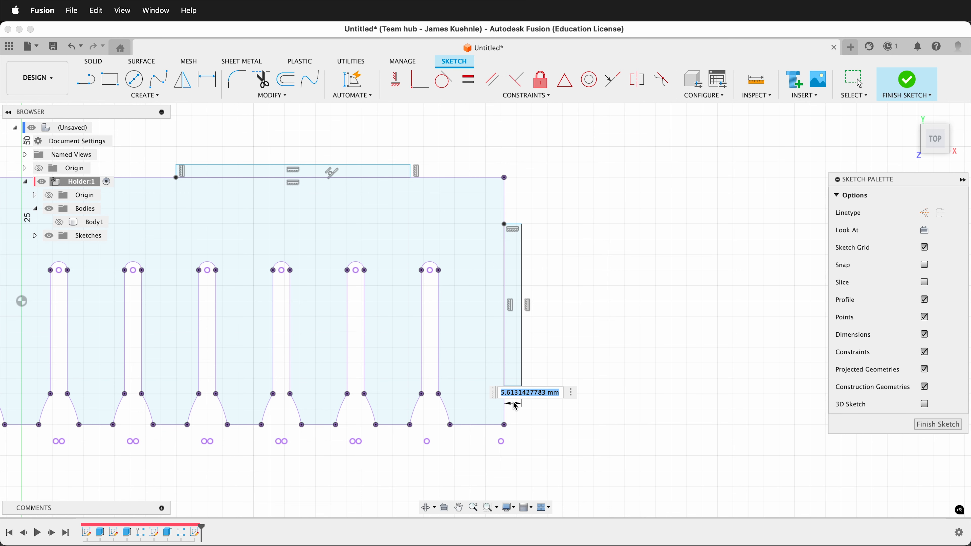
type("3")
key("Return")
key("Escape")
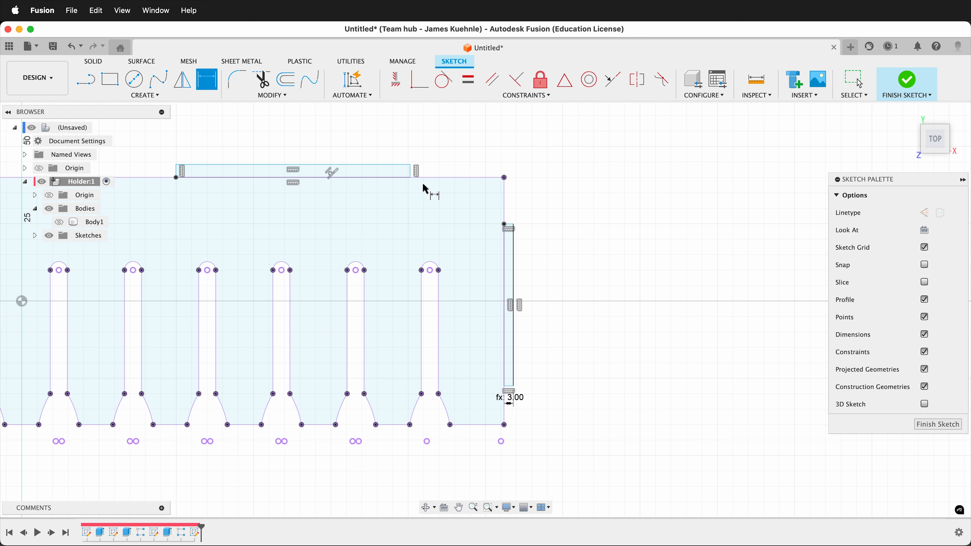
Step: Dimension the height of the right-hand rectangle above the plate as ply
left_click(436, 171)
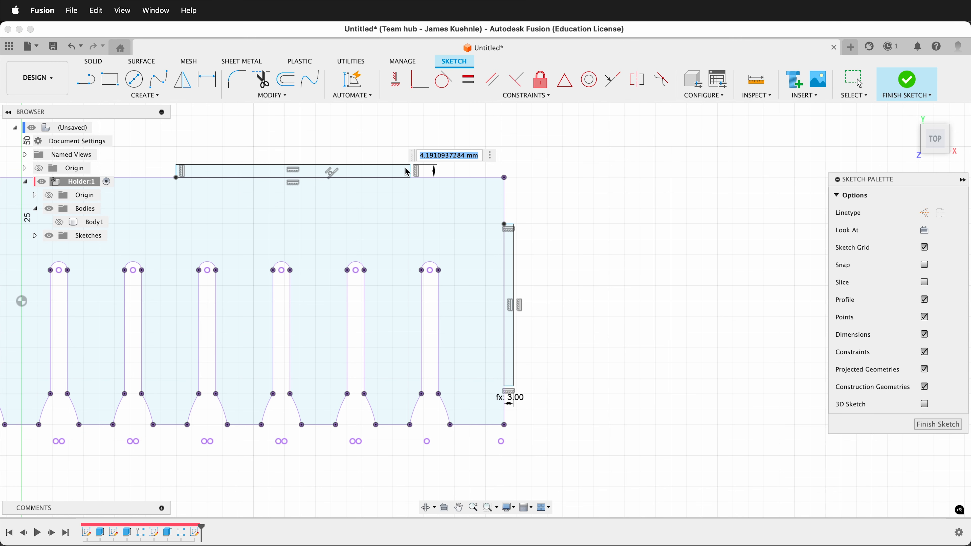
type("ply")
key("Return")
scroll(544, 163, "down", 5)
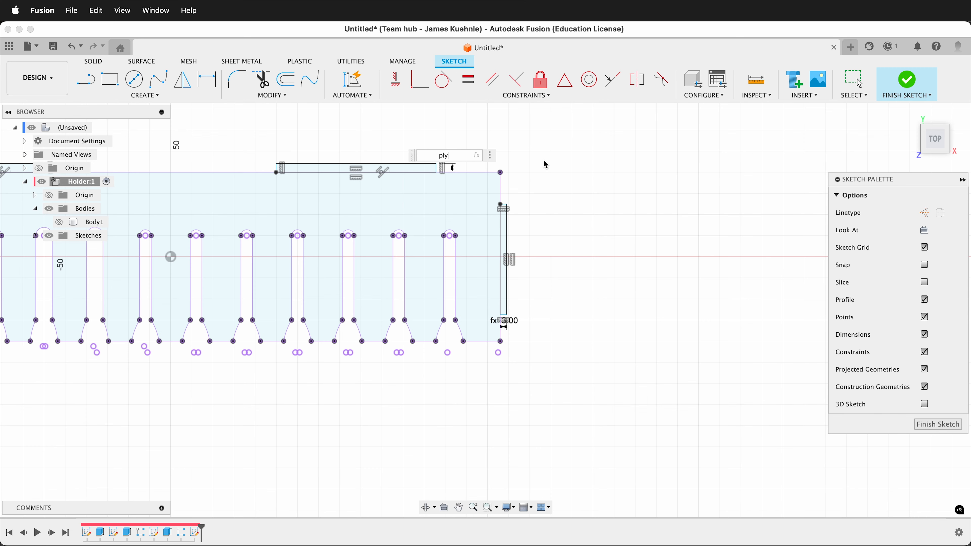
key("Return")
Step: Dimension the length of the rectangle on the plate's right edge as 50 mm
scroll(520, 217, "up", 8)
scroll(515, 197, "up", 3)
left_click(507, 221)
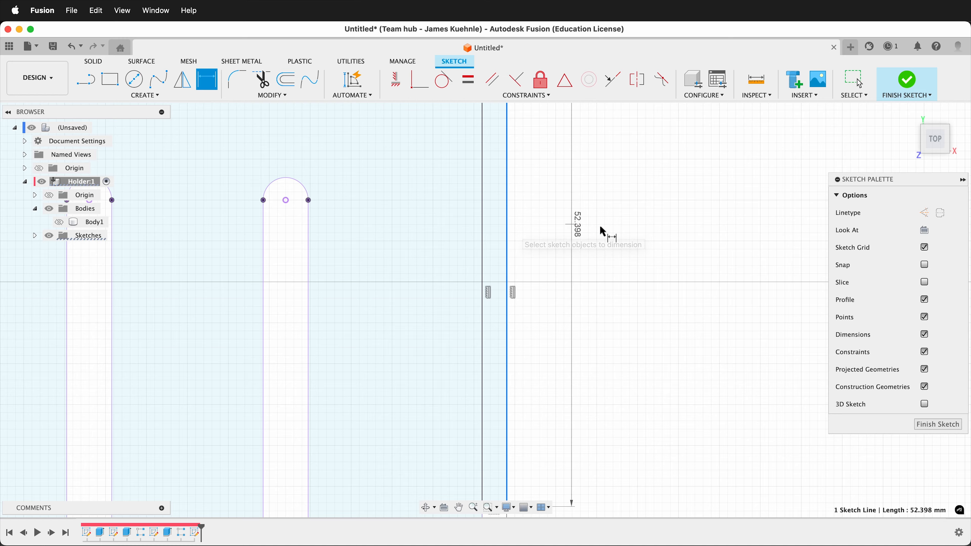
left_click(587, 228)
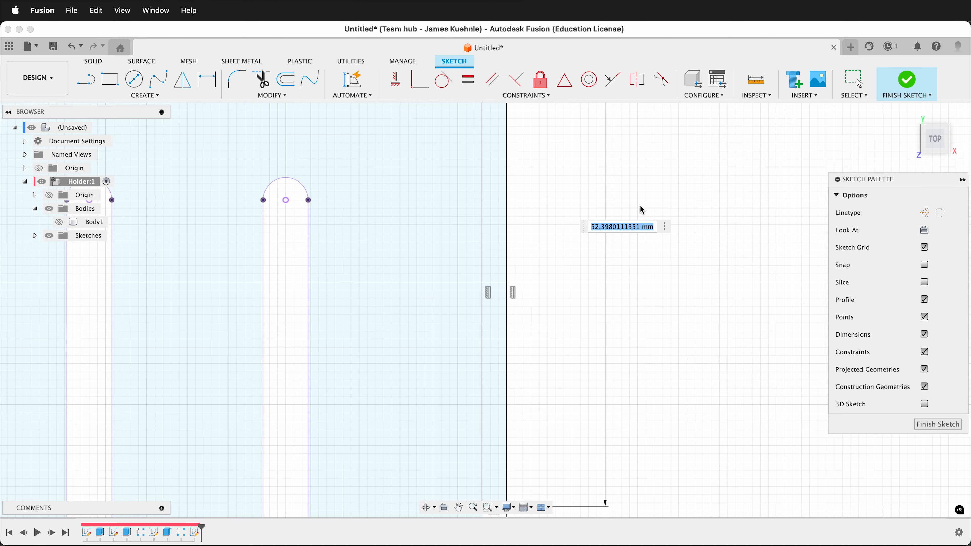
type("50")
key("Return")
Step: Dimension the length of the right-hand rectangle above the plate by referencing the right-edge rectangle's 50 mm length dimension
scroll(665, 308, "down", 4)
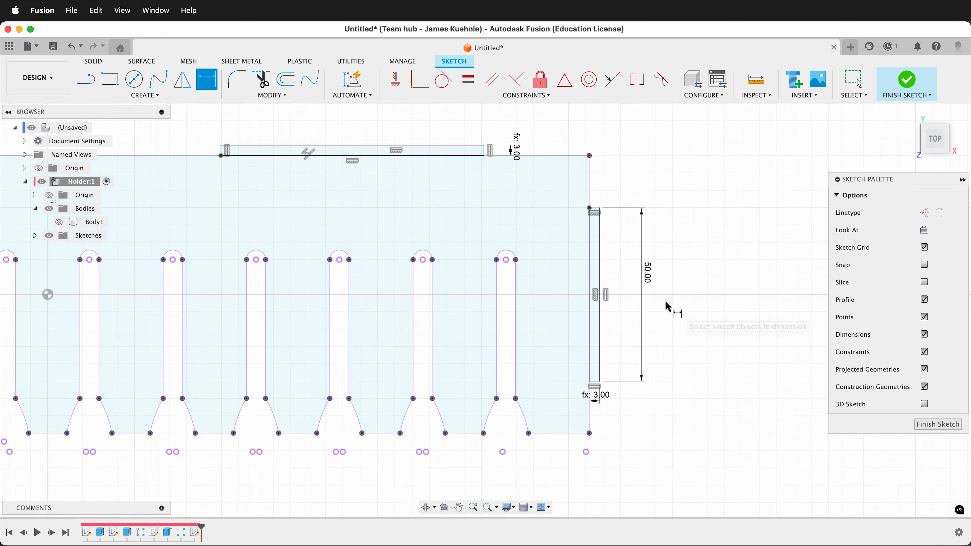
scroll(668, 308, "down", 5)
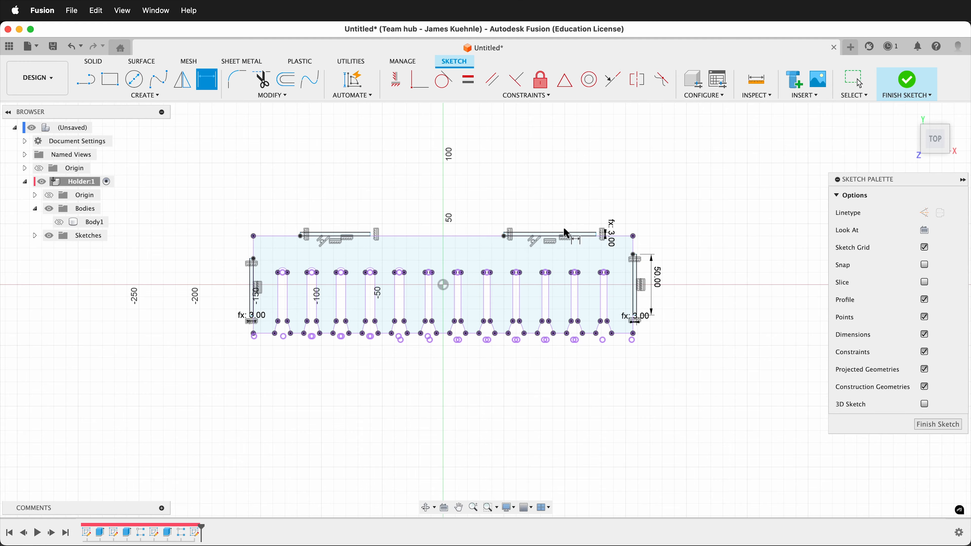
left_click(565, 235)
left_click(578, 224)
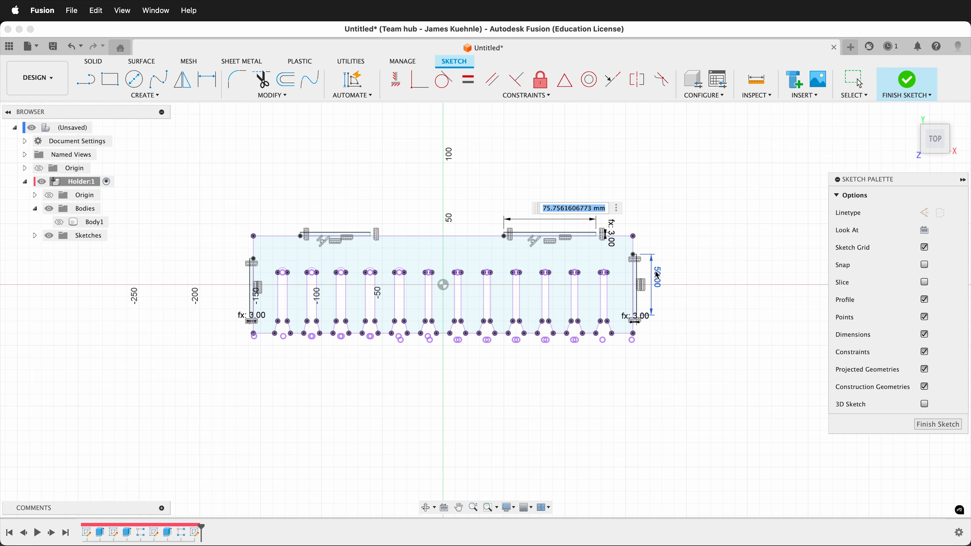
type("50")
key("Return")
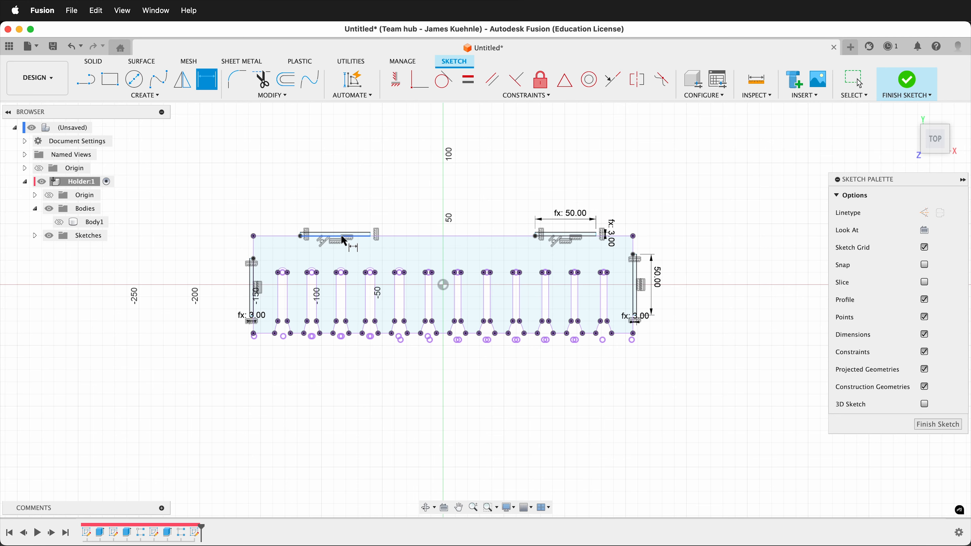
Step: Place a length dimension on the left-hand rectangle above the plate
left_click(344, 235)
left_click(342, 213)
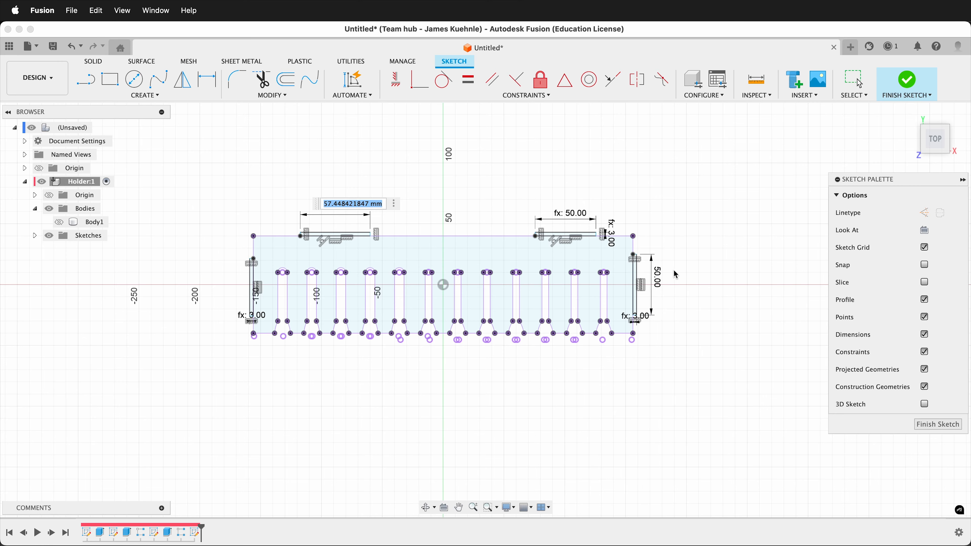
Step: Dimension the lengths of the upper-left tab and the left side tab, linking them to the existing 50 mm tab length
type("50")
key("Return")
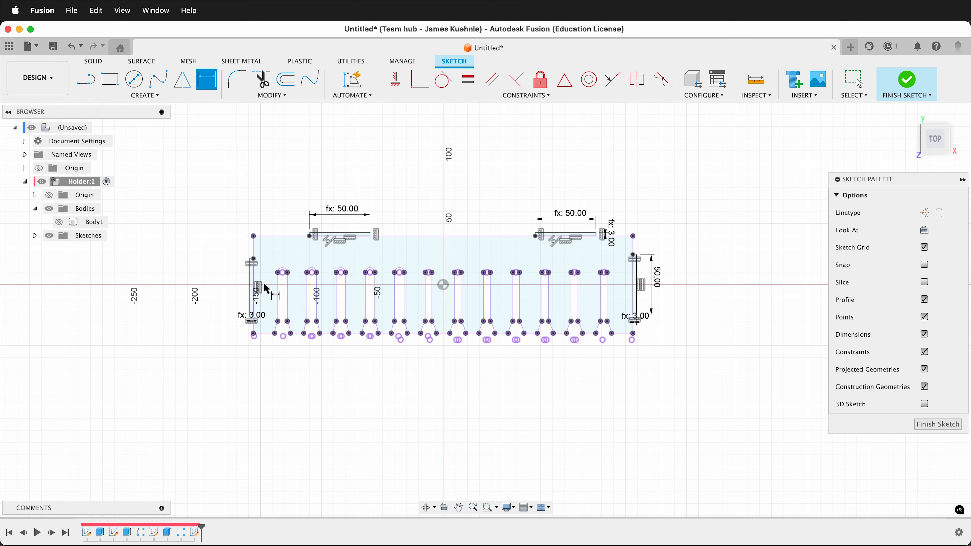
left_click(252, 292)
left_click(223, 282)
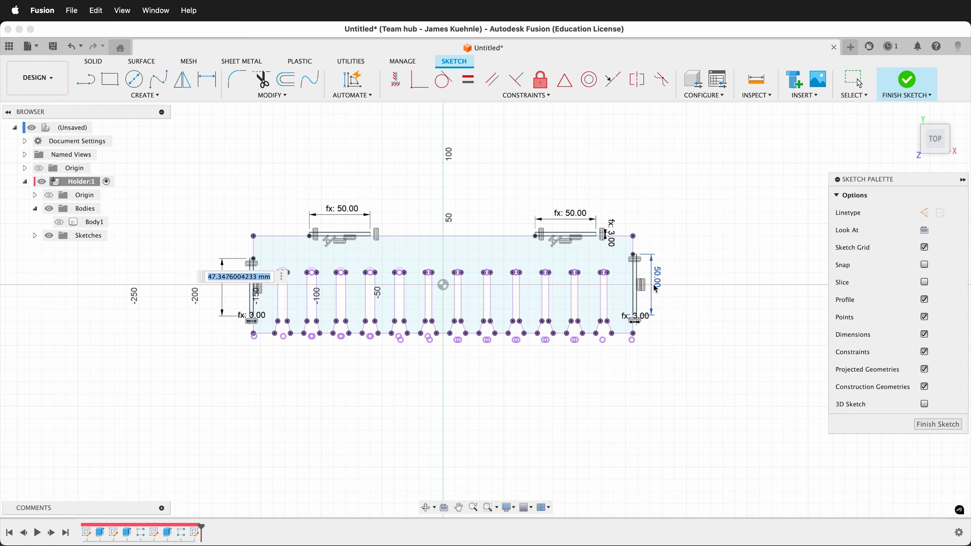
type("50")
key("Return")
Step: Center the right side tab on the holder's right edge with a Midpoint constraint
scroll(385, 291, "down", 2)
scroll(369, 271, "up", 3)
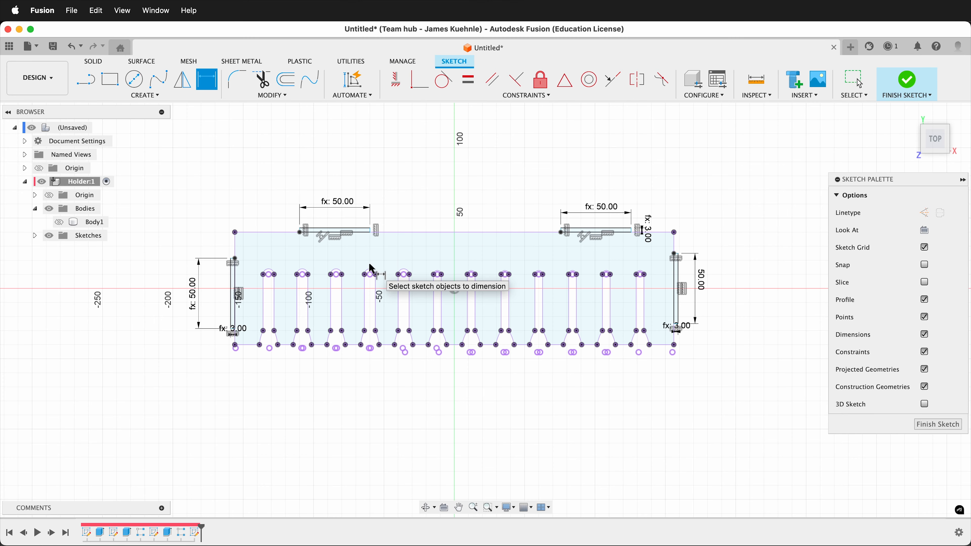
scroll(752, 265, "up", 3)
left_click(564, 80)
scroll(694, 292, "up", 3)
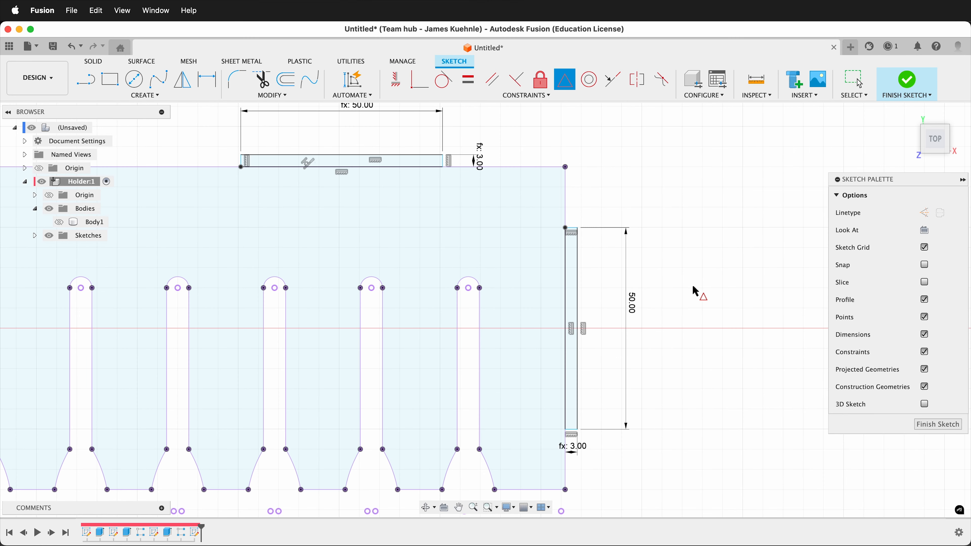
left_click(565, 341)
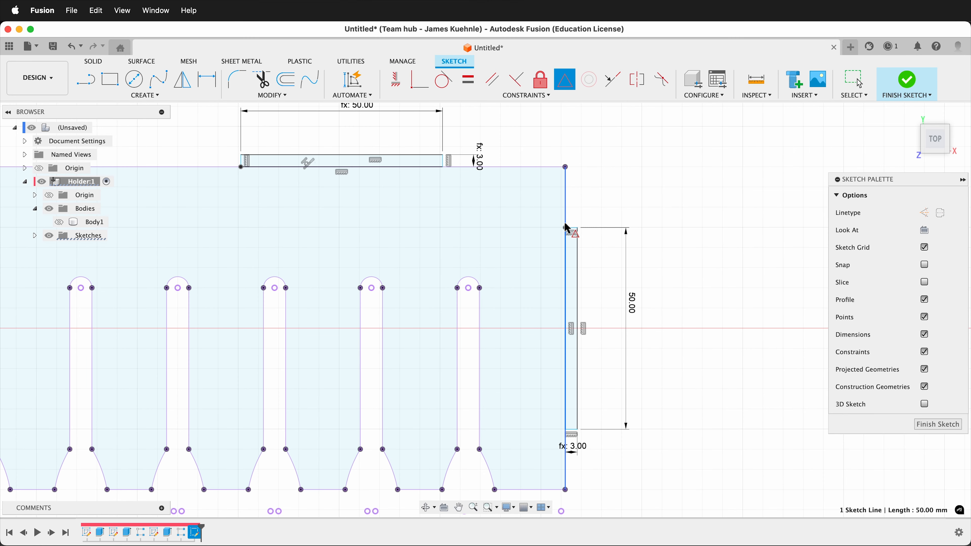
left_click(565, 214)
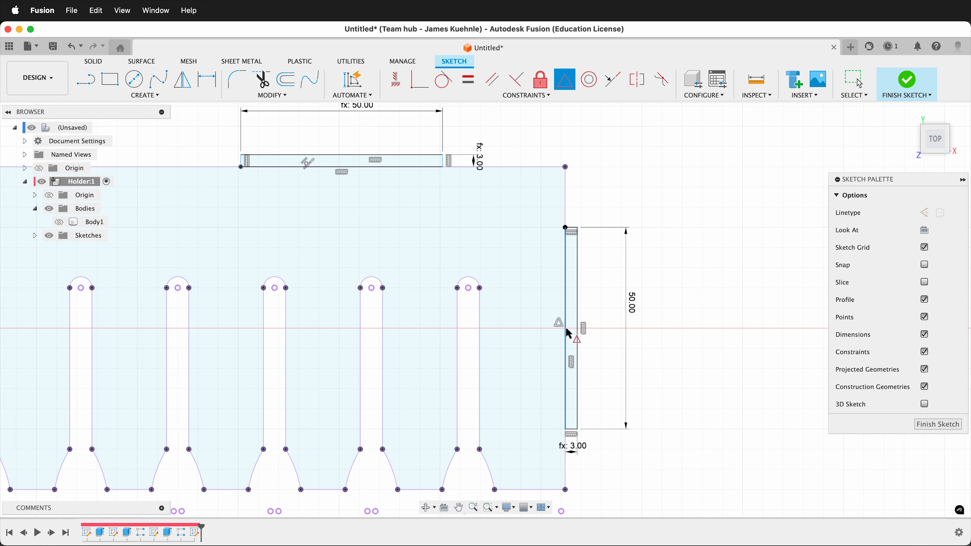
scroll(651, 310, "down", 5)
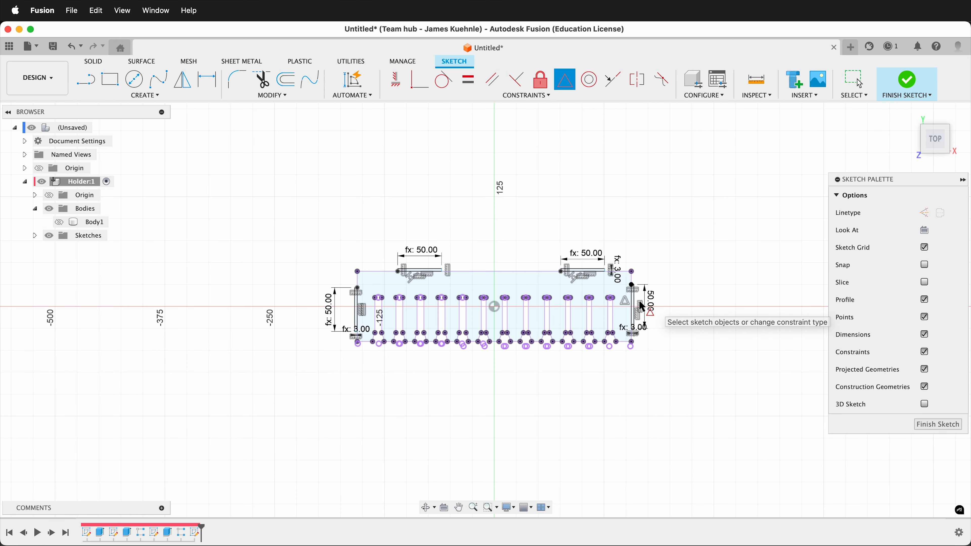
Step: Center the left side tab on the holder's left edge with a Midpoint constraint
scroll(339, 308, "up", 5)
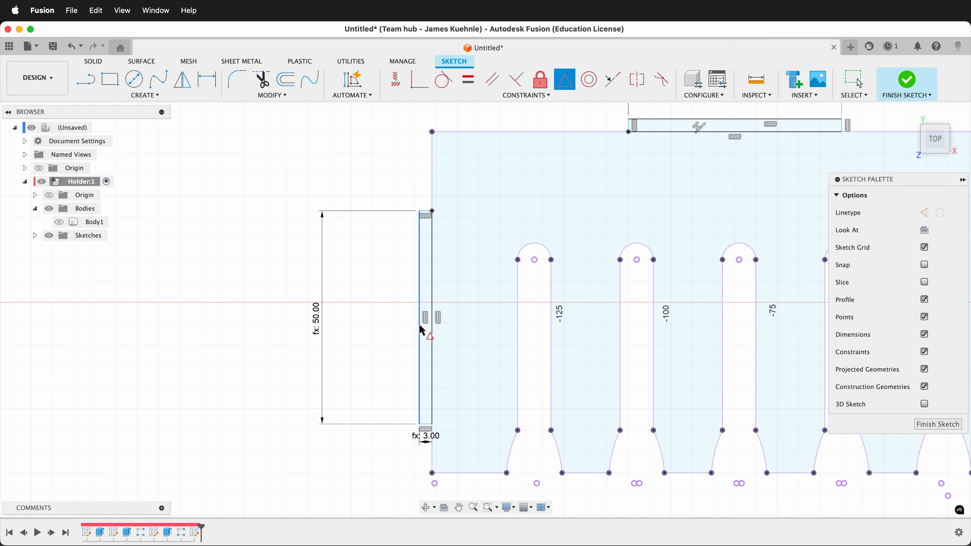
left_click(421, 329)
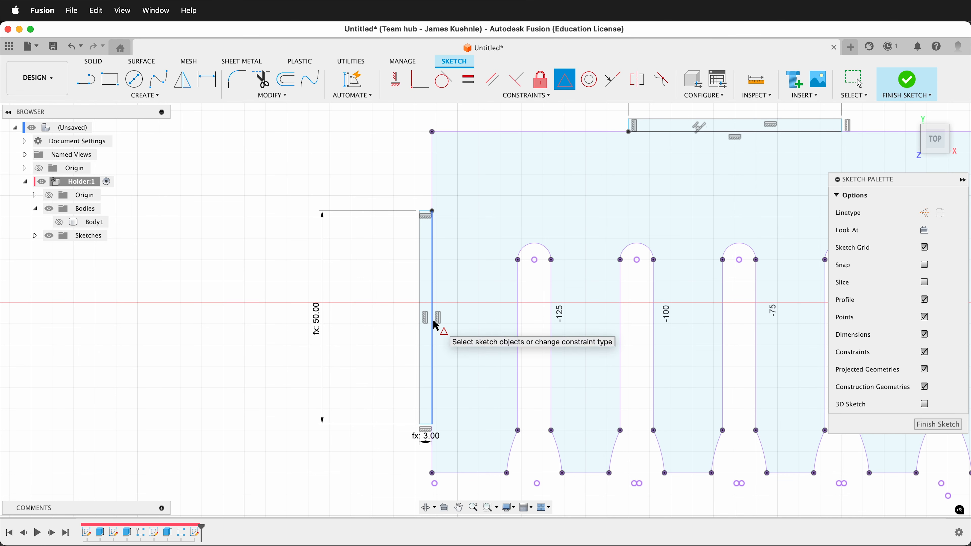
left_click(435, 167)
scroll(228, 368, "down", 5)
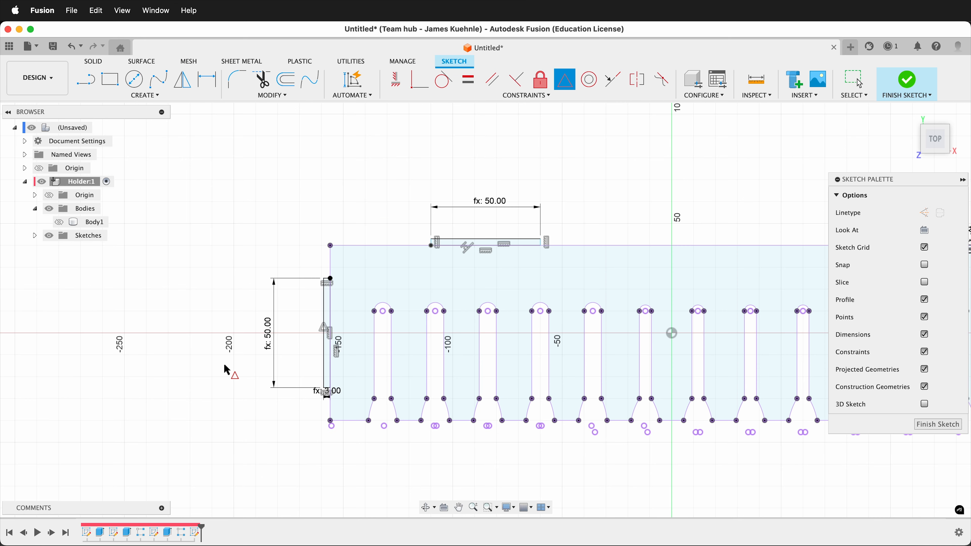
Step: Draw two lines joining the inner upper corners of both upper tabs to the midpoint of the holder's upper edge
scroll(459, 310, "down", 2)
scroll(460, 310, "up", 2)
scroll(595, 273, "up", 1)
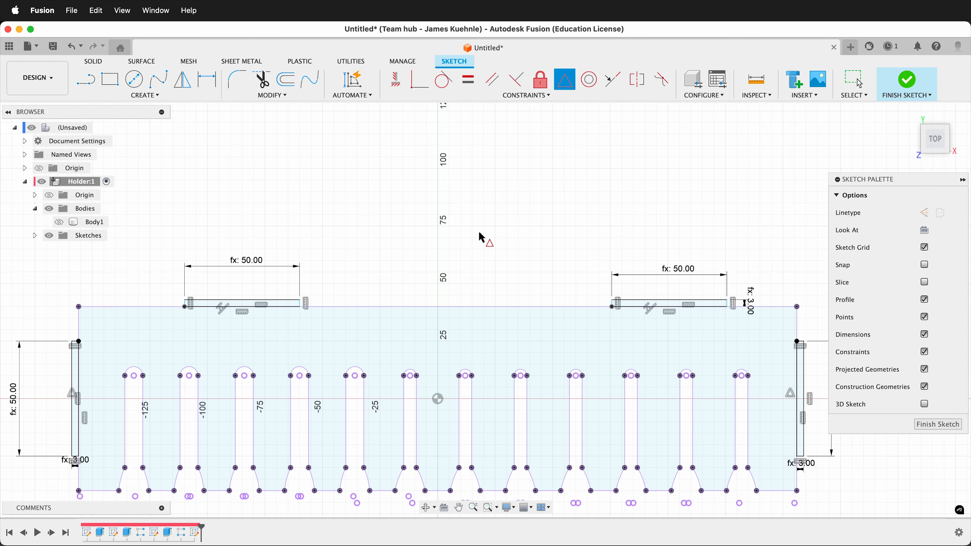
scroll(363, 247, "up", 3)
key("l")
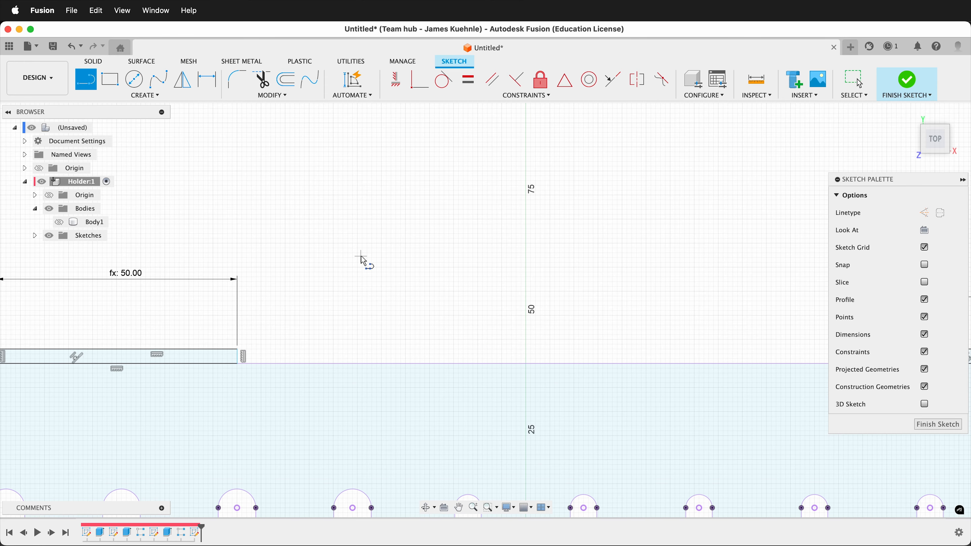
left_click(237, 349)
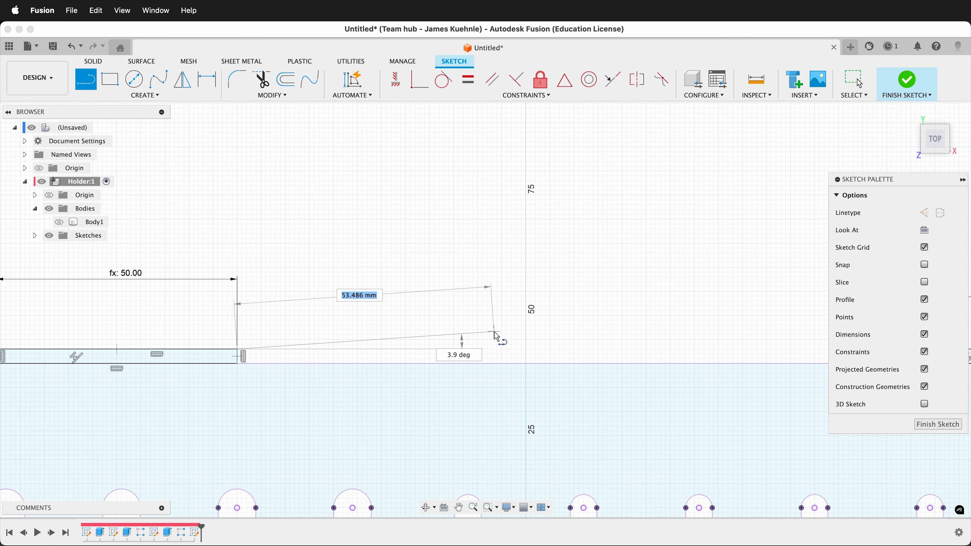
scroll(585, 336, "down", 3)
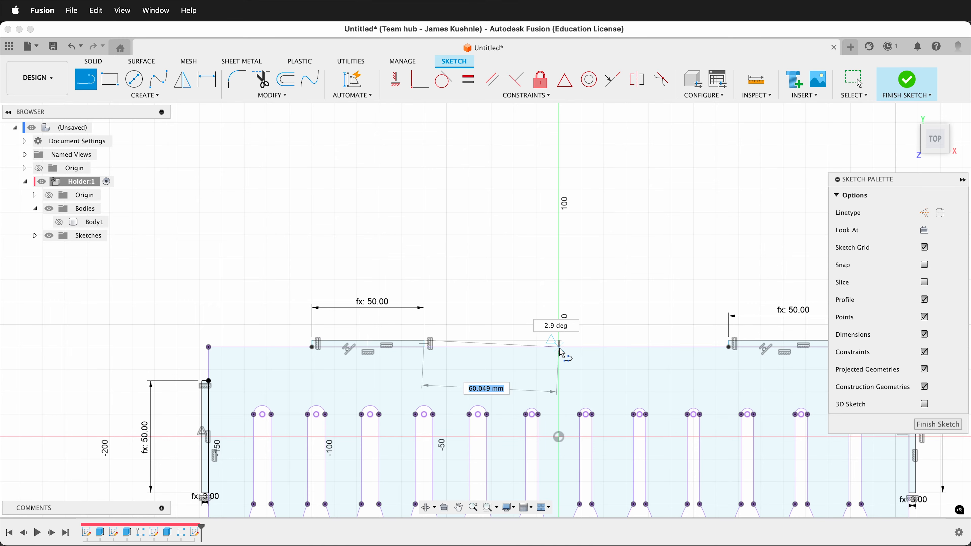
left_click(559, 351)
left_click(729, 346)
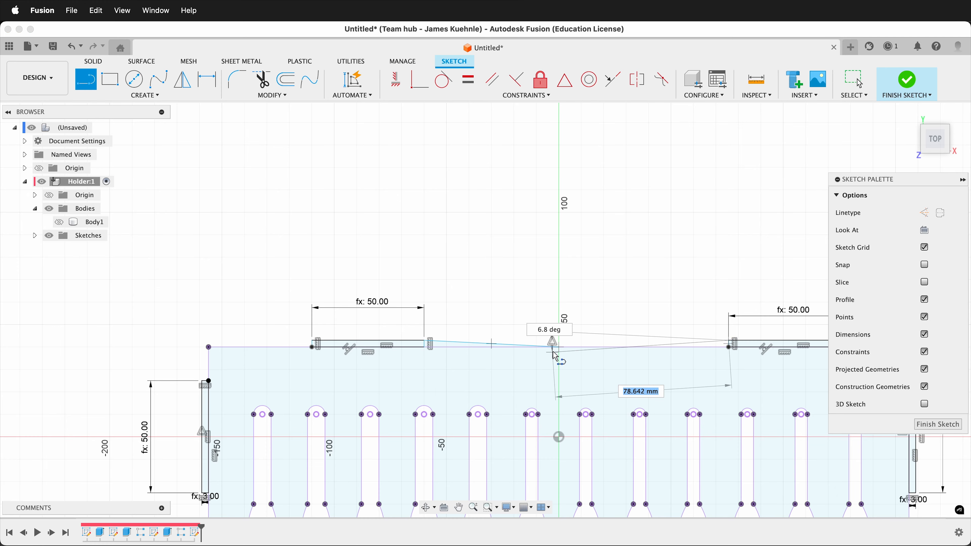
left_click(559, 348)
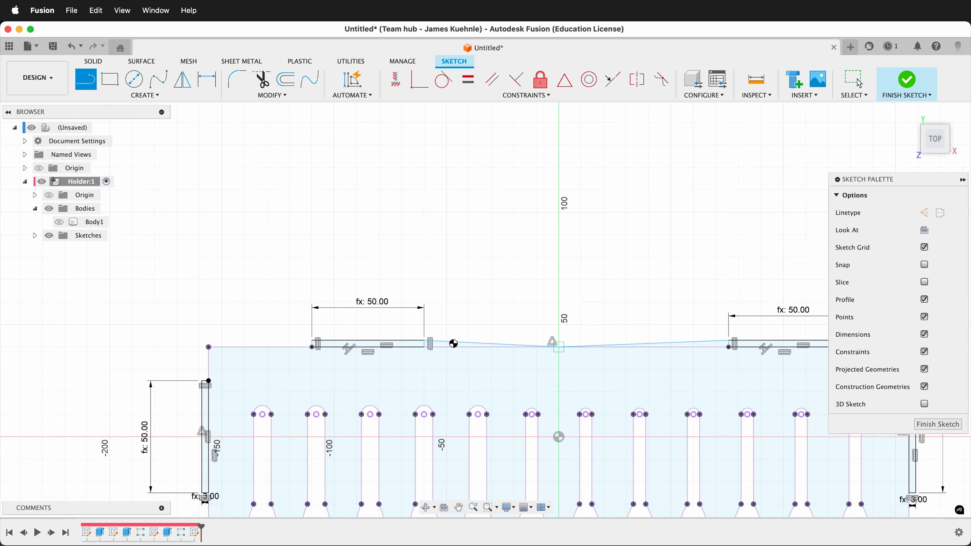
key("Escape")
Step: Convert both inner connecting lines to construction lines and constrain them to equal length
left_click(452, 345)
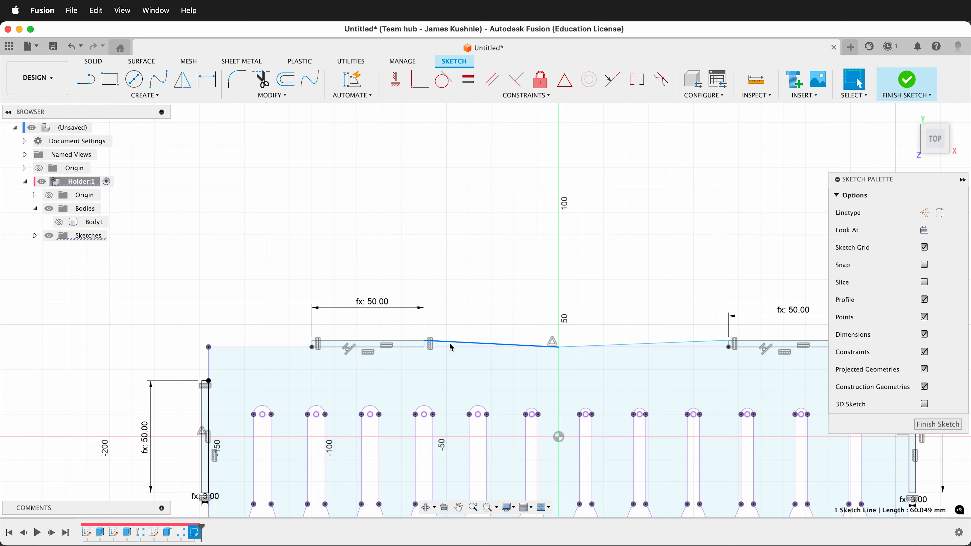
key("x")
key("x")
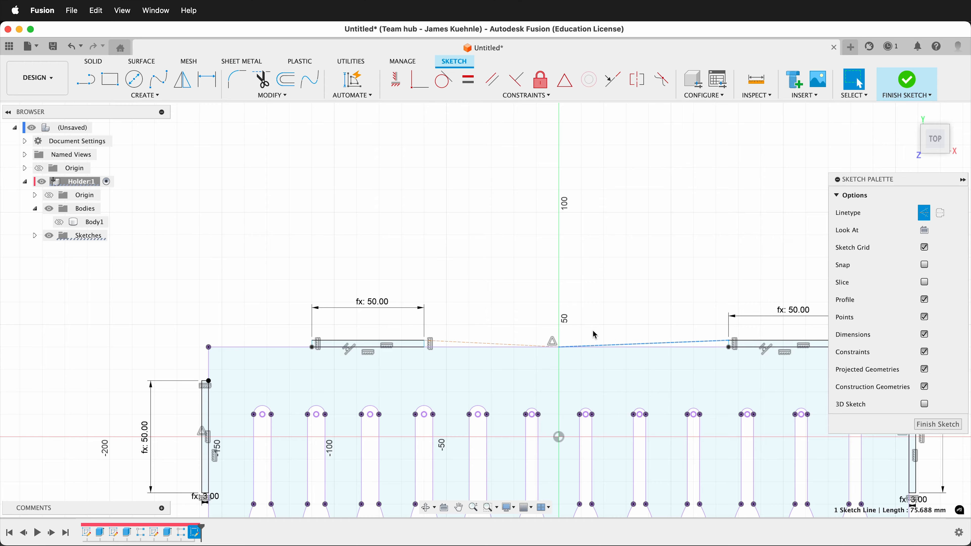
left_click(468, 76)
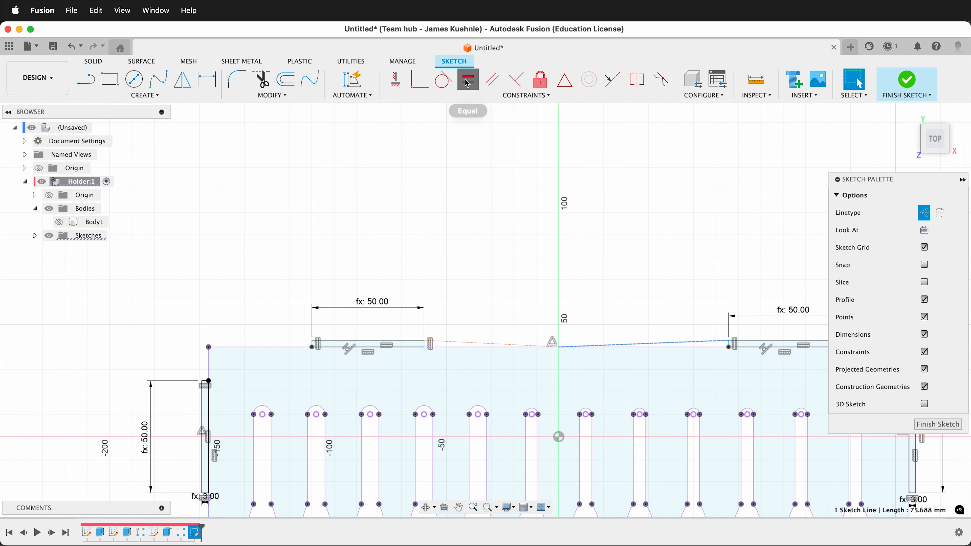
left_click(462, 344)
scroll(463, 344, "down", 3)
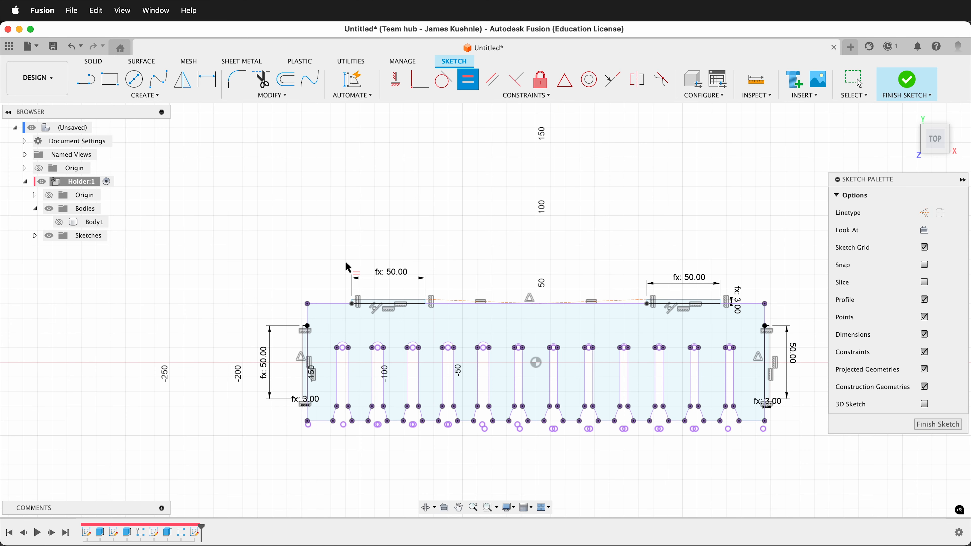
Step: Draw lines from the holder's two upper corners to the outer upper corners of the neighbouring upper tabs
scroll(342, 266, "up", 3)
key("l")
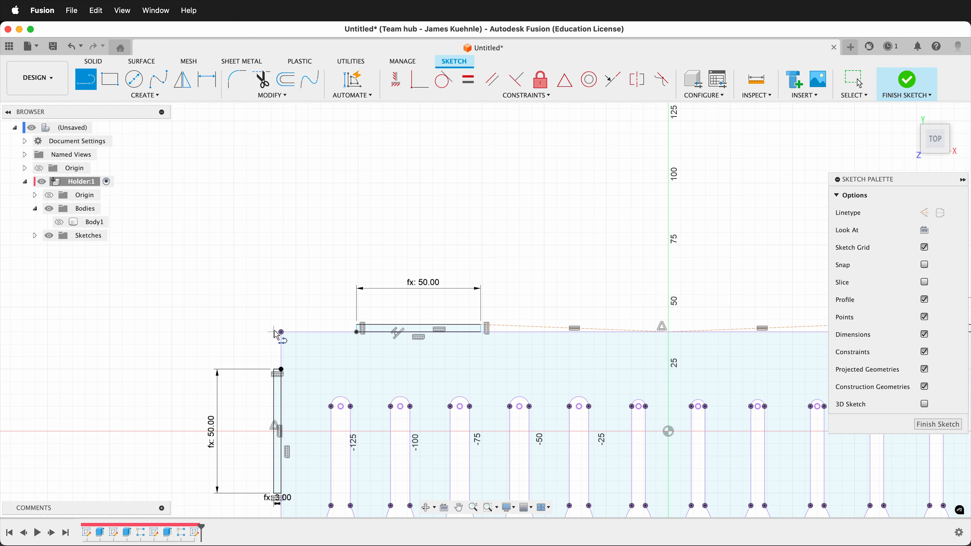
left_click(281, 332)
left_click(357, 325)
scroll(191, 251, "down", 3)
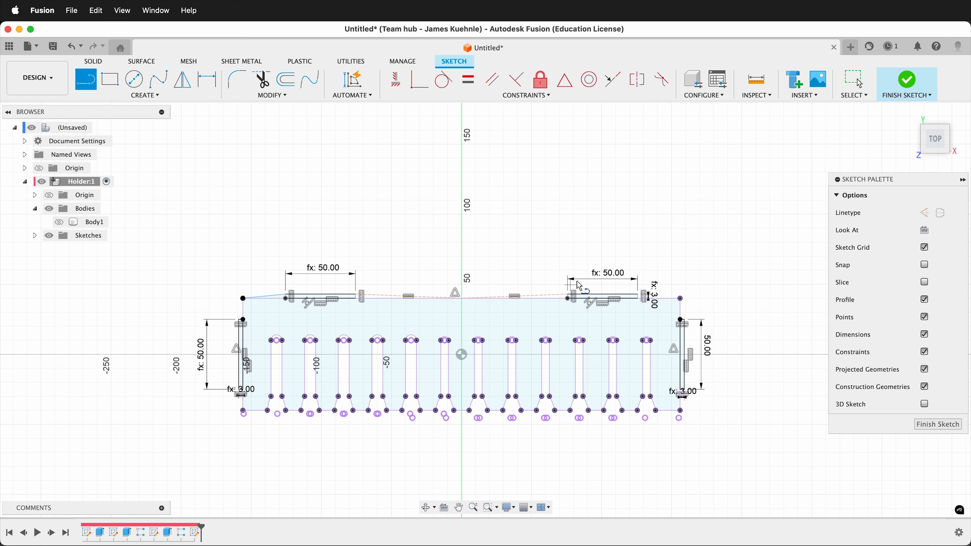
scroll(667, 267, "up", 3)
left_click(689, 319)
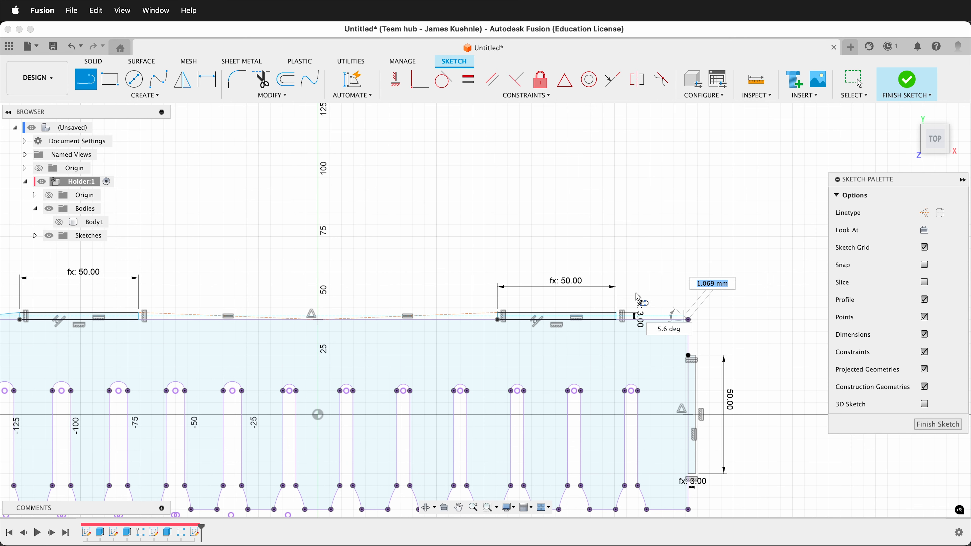
left_click(618, 315)
key("Escape")
Step: Convert both outer connecting lines to construction lines and try to constrain them to equal length
left_click(653, 321)
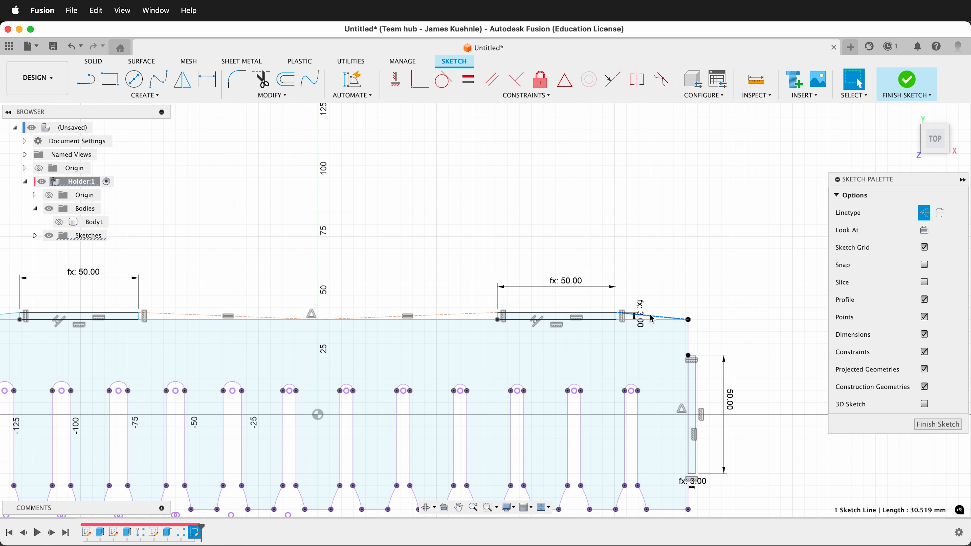
scroll(673, 280, "down", 3)
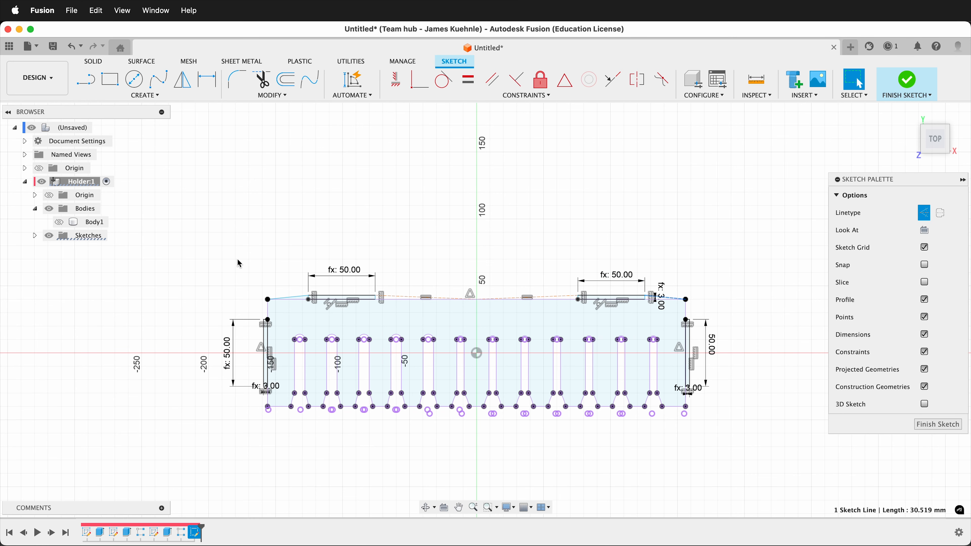
left_click(468, 80)
left_click(662, 301)
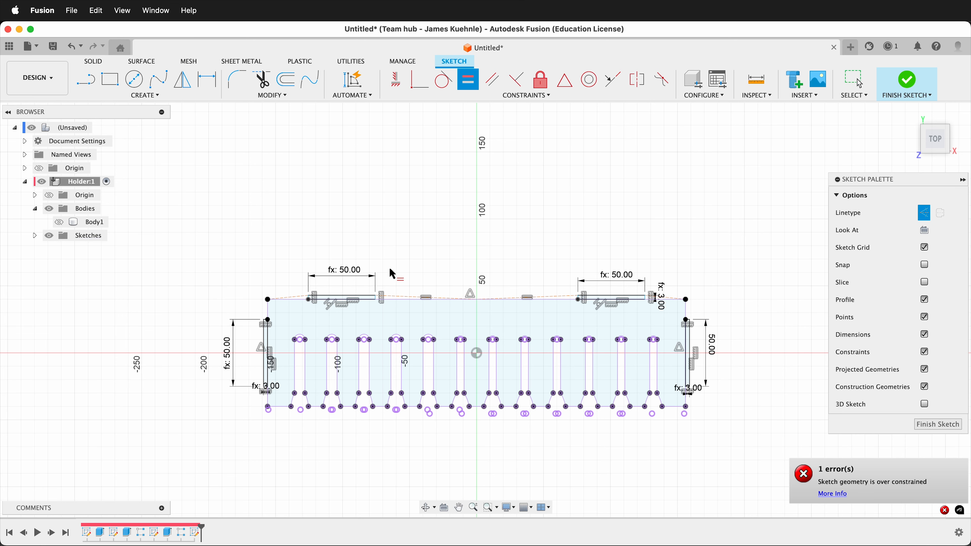
Step: Constrain the outer-left construction line to equal length with the inner-left one to space the upper tabs evenly
scroll(394, 273, "up", 3)
left_click(390, 323)
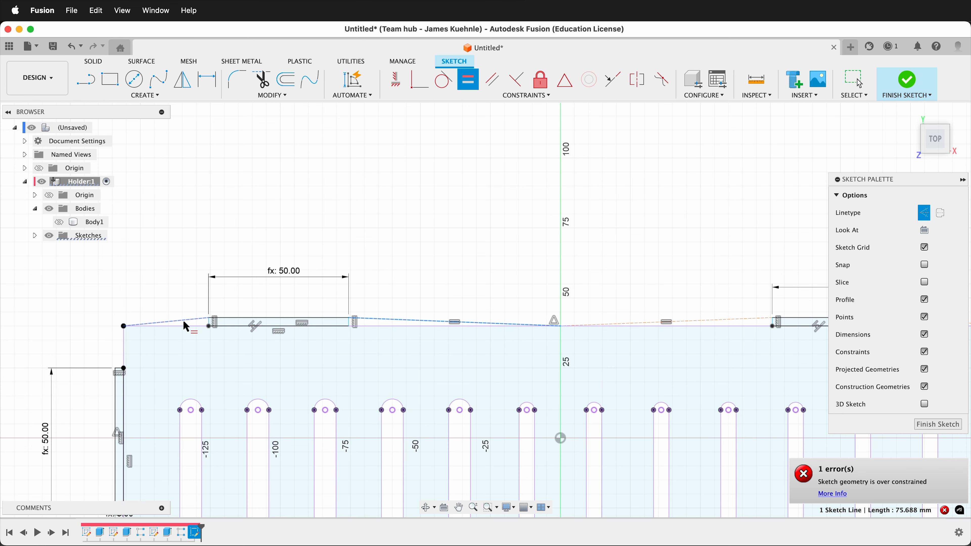
scroll(178, 287, "down", 3)
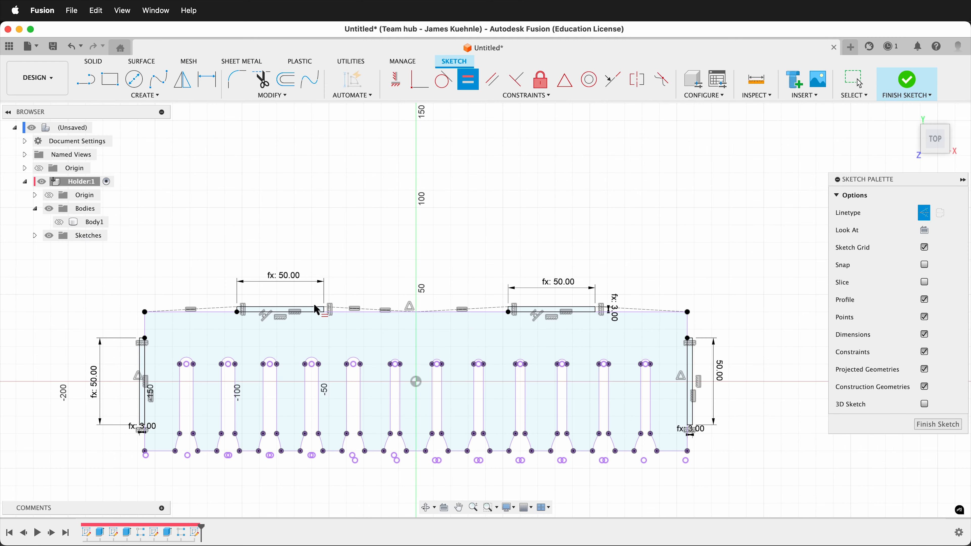
key("Escape")
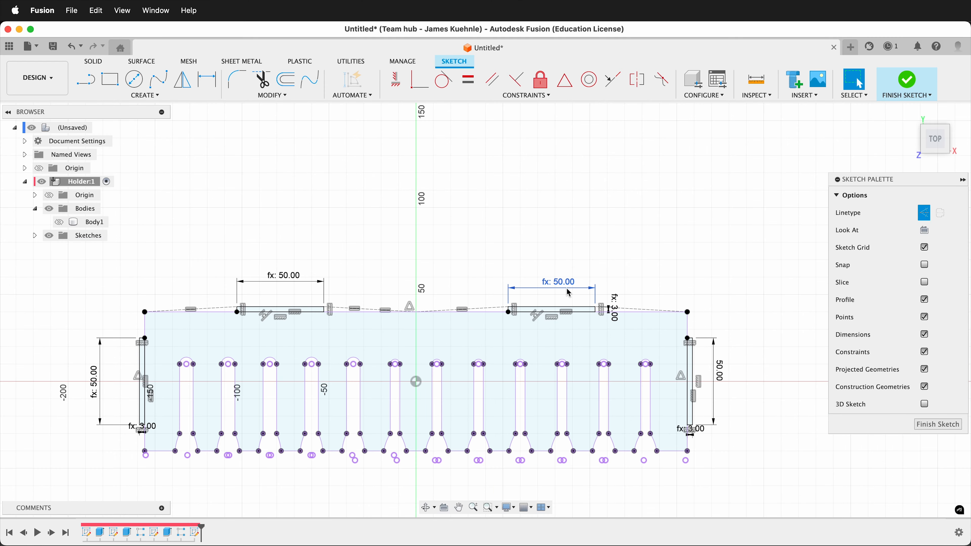
Step: Set the right side tab's length to 43 mm to test the linked tab dimensions
double_click(725, 380)
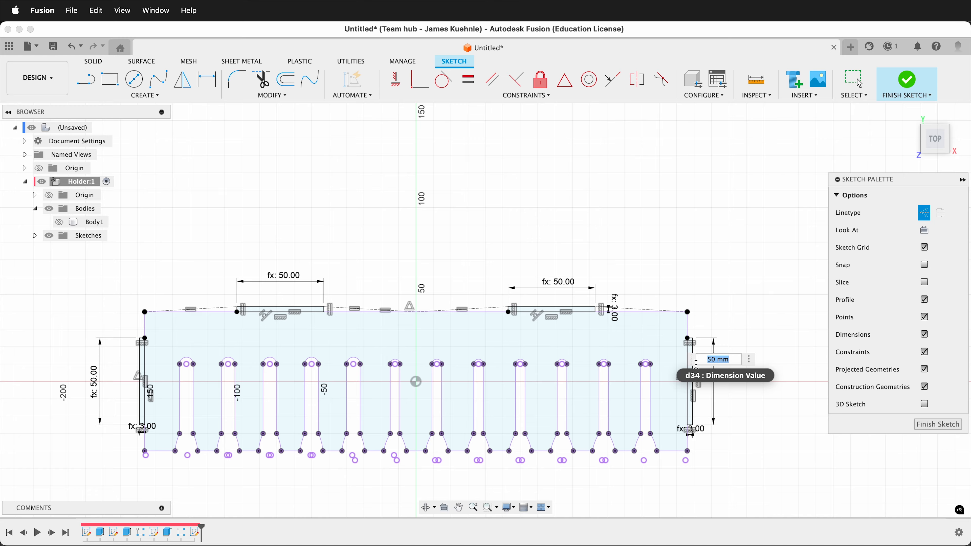
type("43")
key("Return")
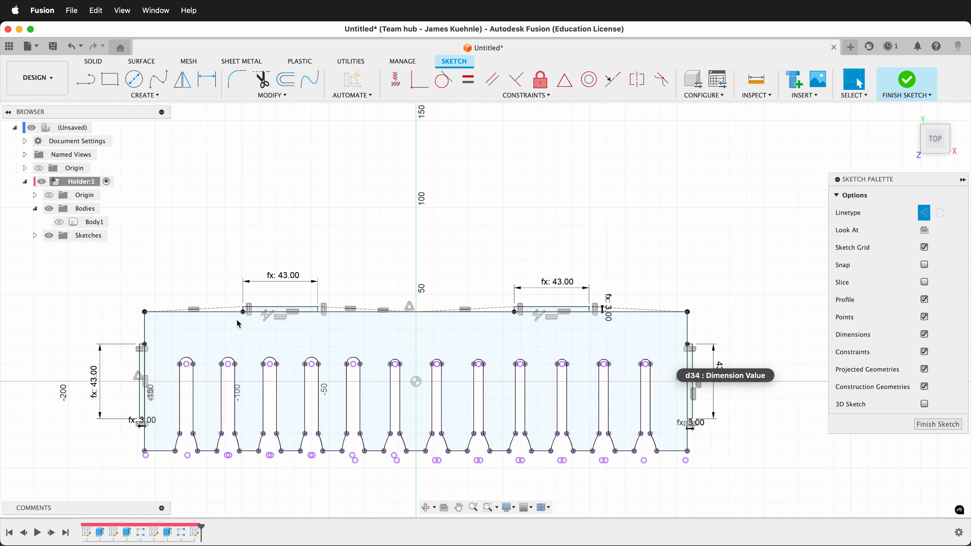
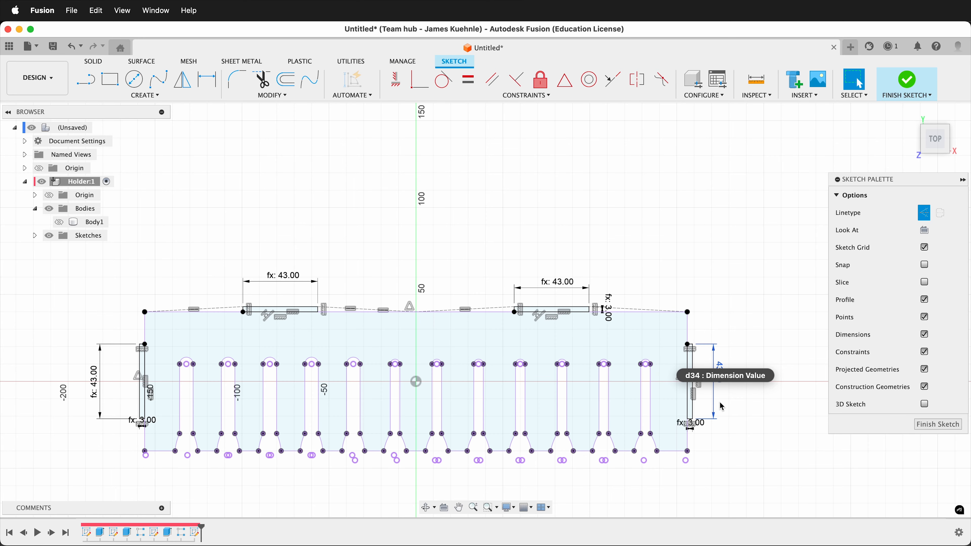
Step: Set the right side tab's length back to 50 mm
scroll(721, 406, "up", 5)
double_click(763, 366)
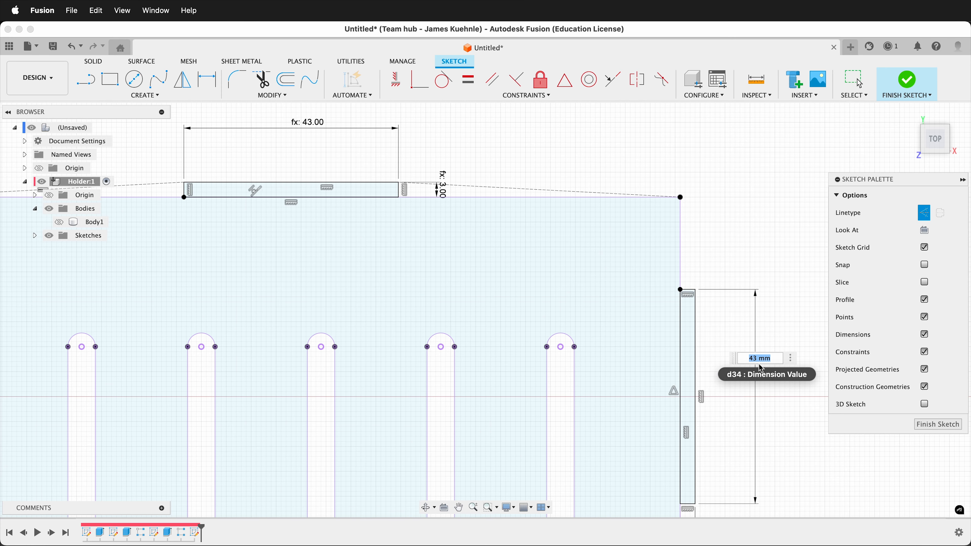
type("50")
key("Return")
scroll(763, 367, "down", 5)
Step: Finish the tab sketch and make the holder's Body1 visible
left_click(938, 424)
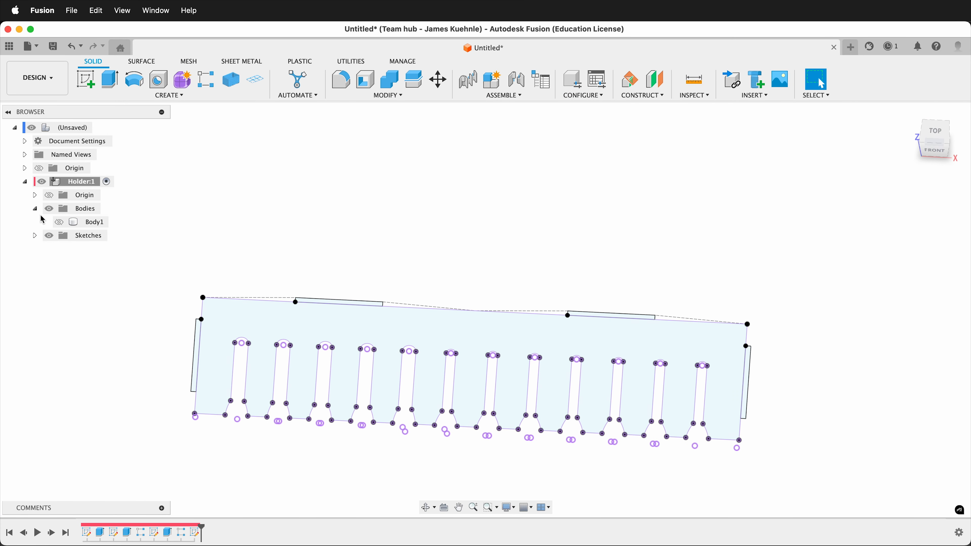
left_click(60, 222)
middle_click_drag(93, 436, 116, 414, "shift")
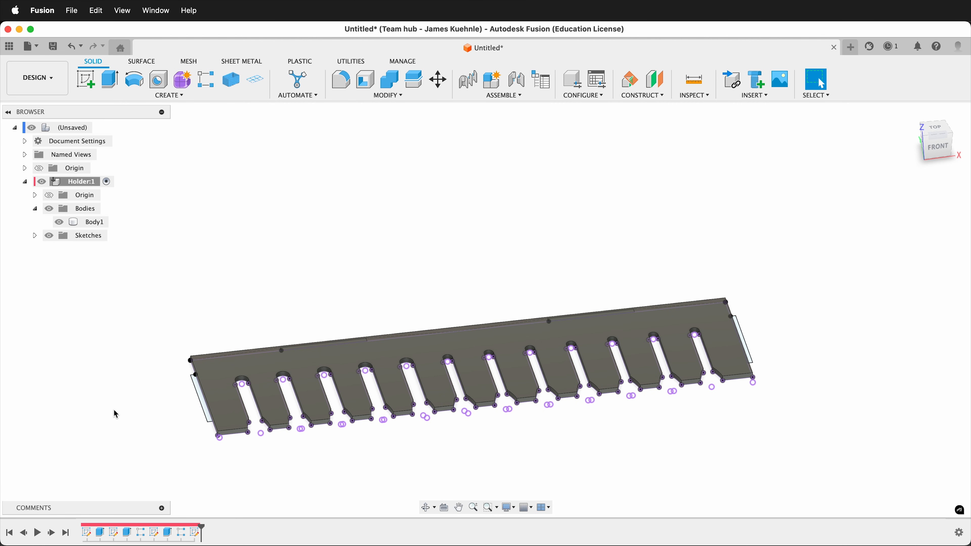
Step: Extrude the four tab profiles around the plate by the ply parameter, joining them to the holder body
key("e")
left_click(202, 399)
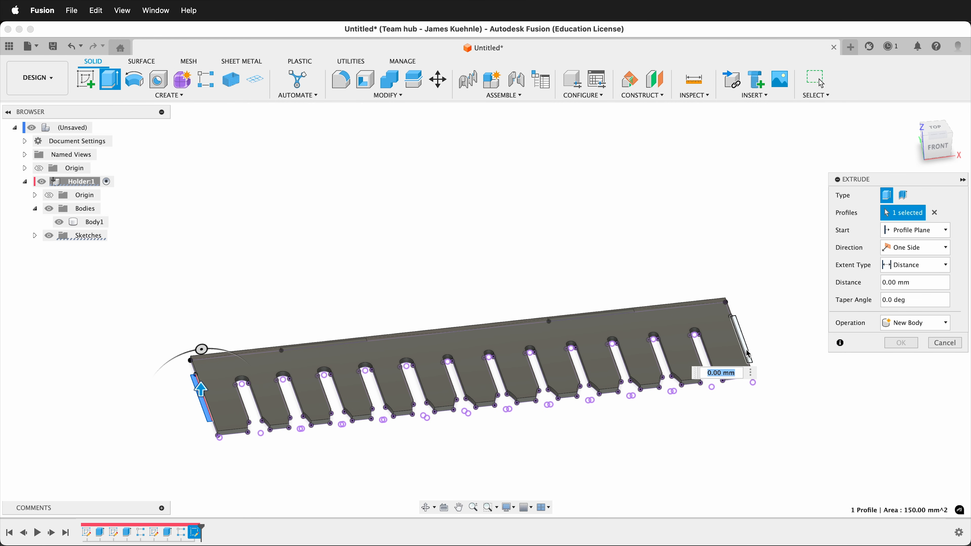
left_click(743, 342)
middle_click_drag(471, 365, 533, 391, "shift")
middle_click_drag(318, 350, 323, 394, "shift")
left_click(348, 348)
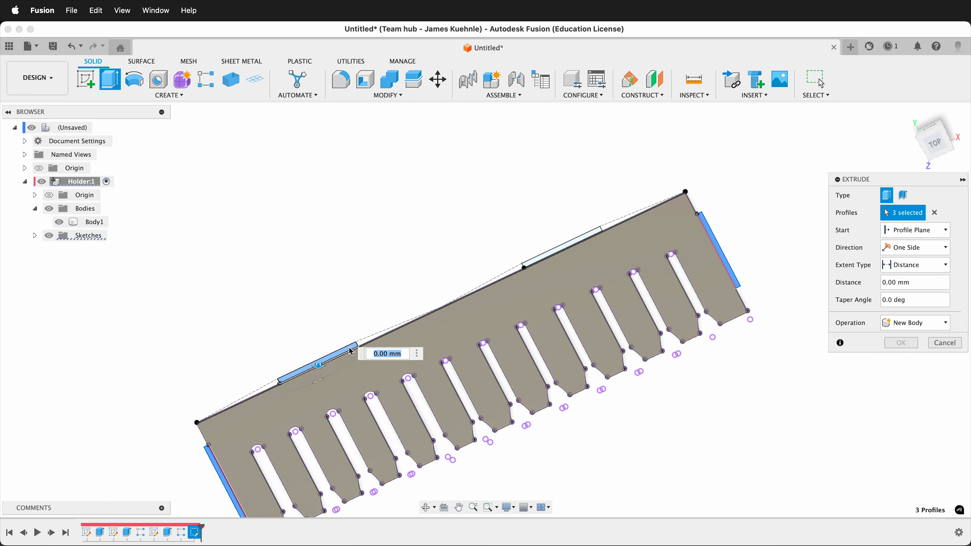
left_click(547, 254)
middle_click_drag(549, 257, 549, 275, "shift")
type("ply")
key("Return")
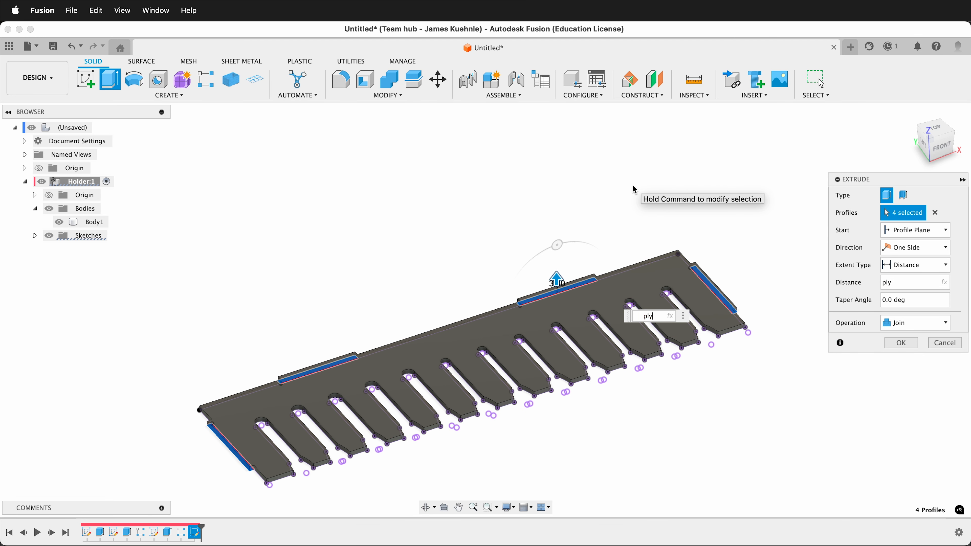
left_click(896, 329)
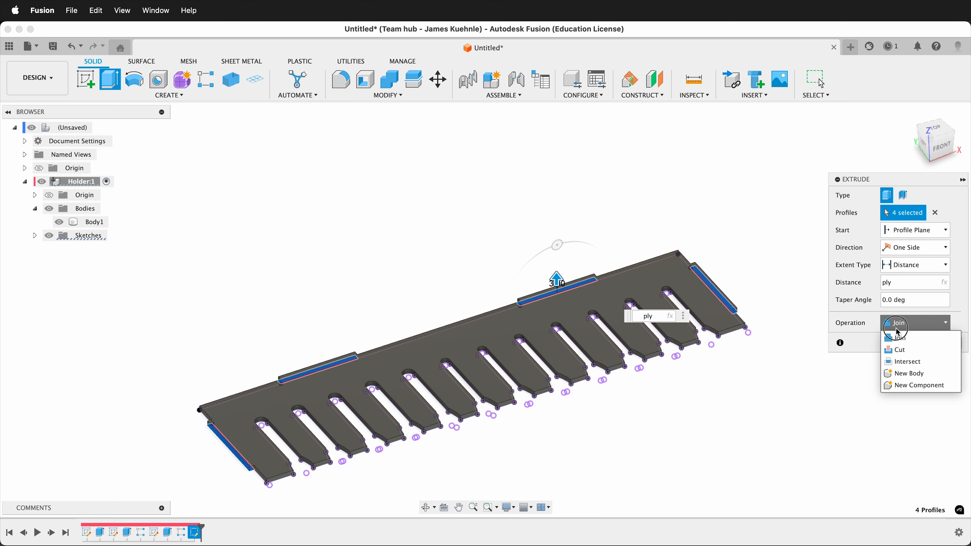
left_click(880, 322)
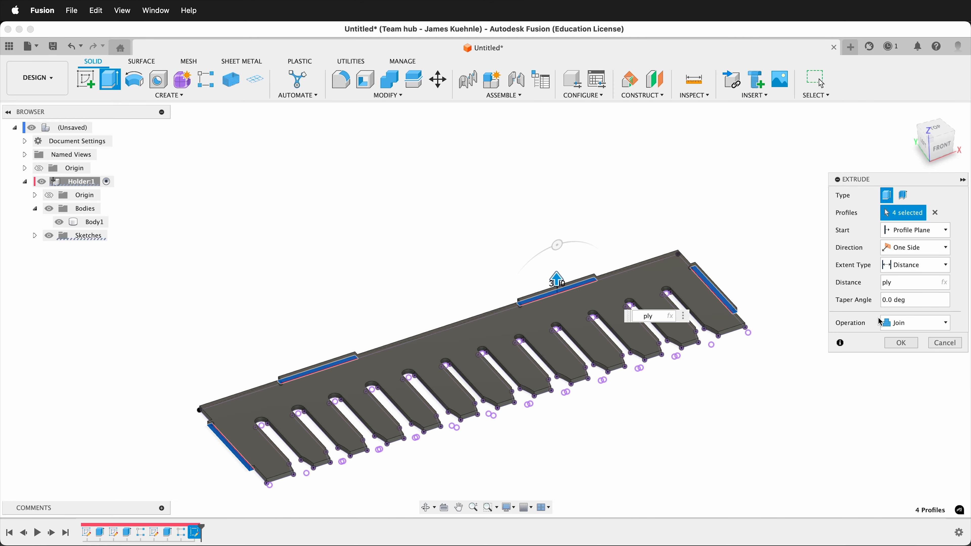
left_click(902, 343)
middle_click_drag(732, 282, 595, 254, "shift")
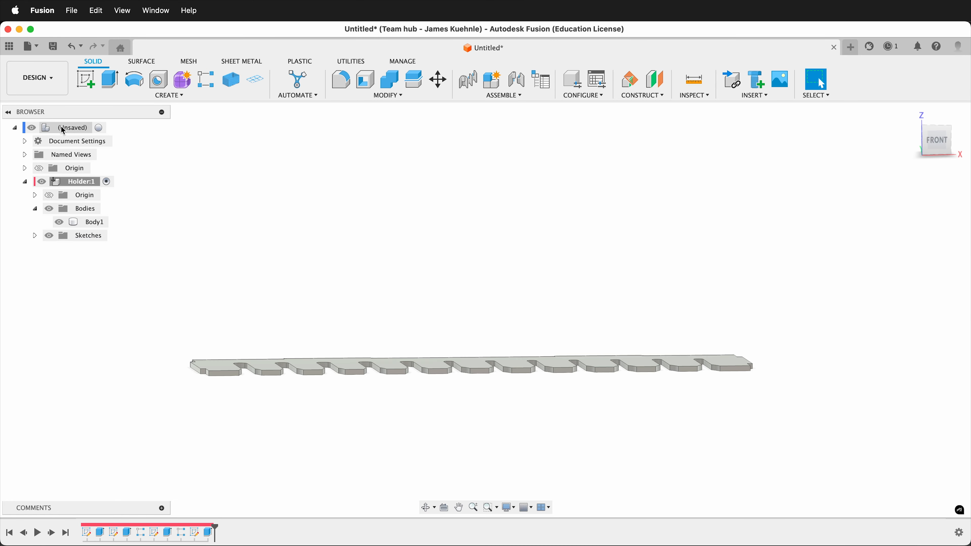
Step: Activate the top-level component and create a new internal component in it named Back
left_click(101, 129)
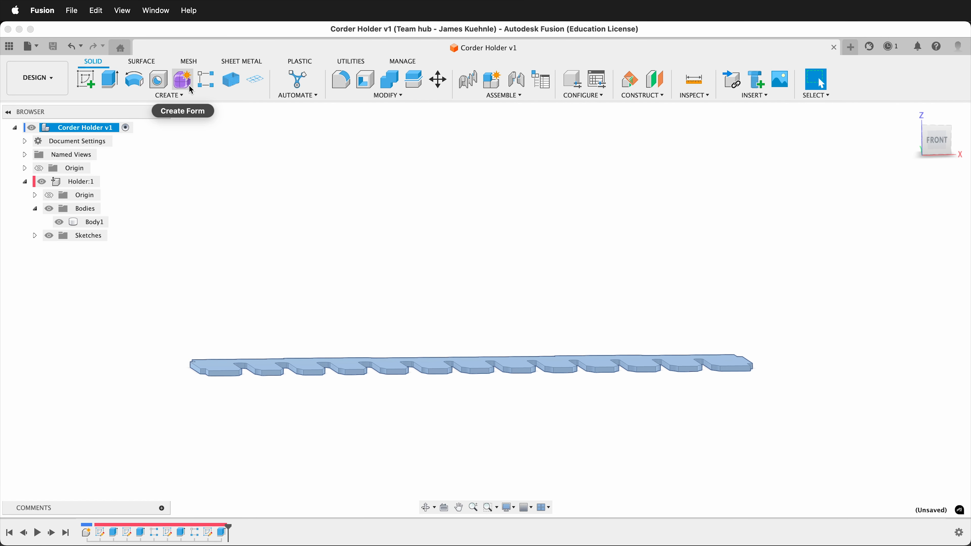
left_click(184, 96)
left_click(142, 109)
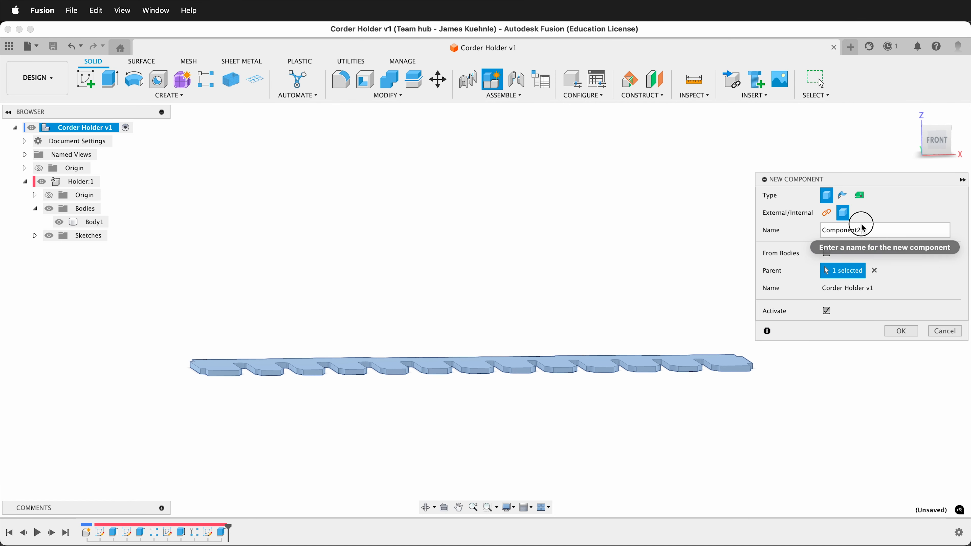
type("Back")
key("Return")
Step: Create an offset plane from the XZ plane at a distance of 80/2 mm, toward the holder's tabbed back edge
middle_click_drag(561, 233, 503, 283, "shift")
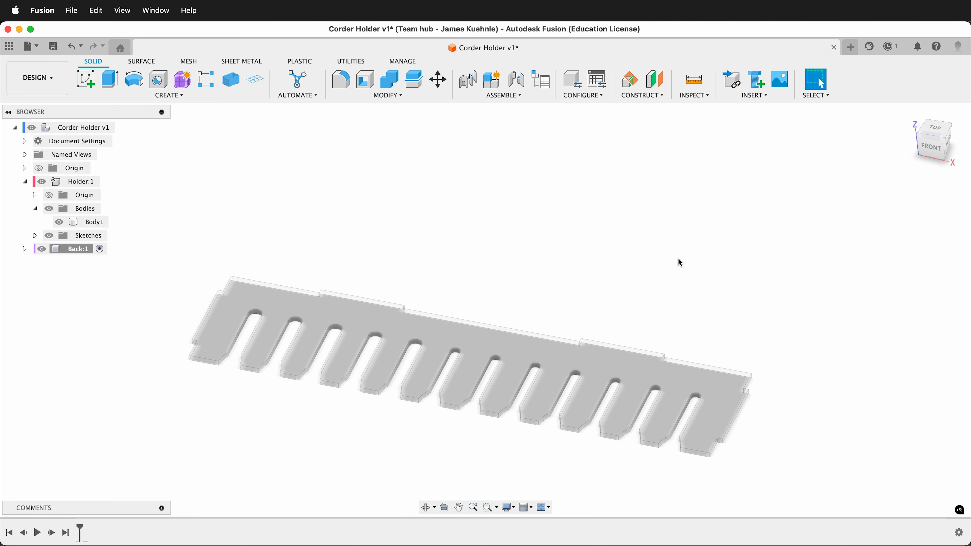
middle_click_drag(681, 263, 492, 266, "shift")
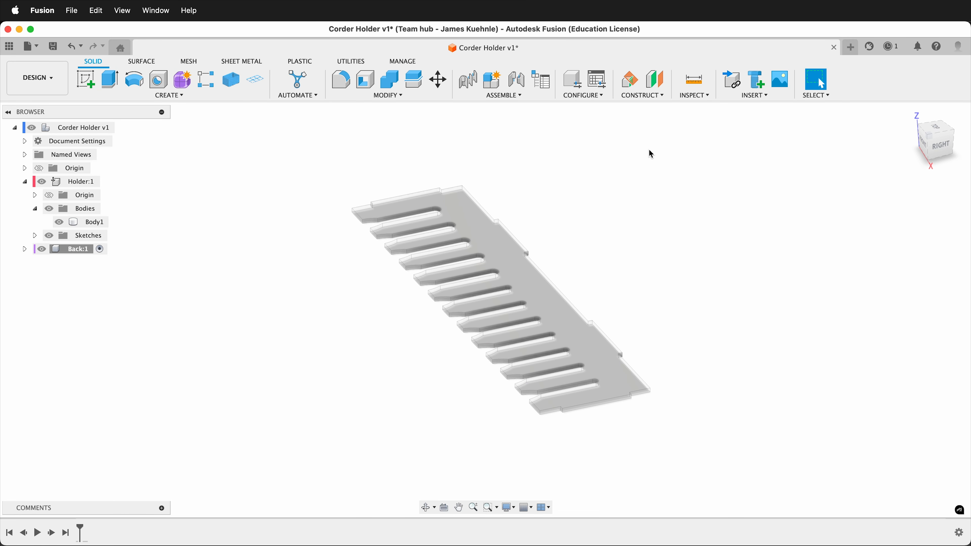
left_click(655, 80)
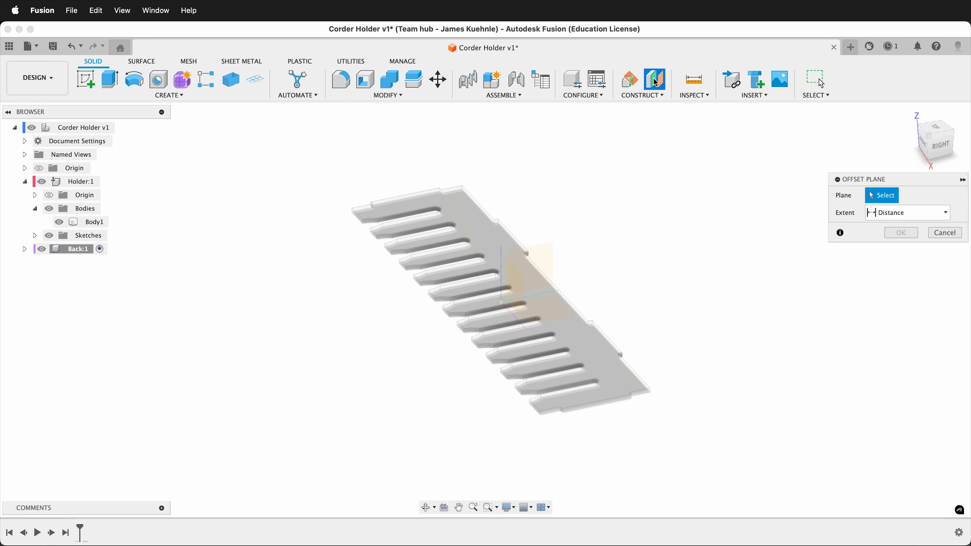
middle_click_drag(652, 232, 475, 288, "shift")
left_click(500, 289)
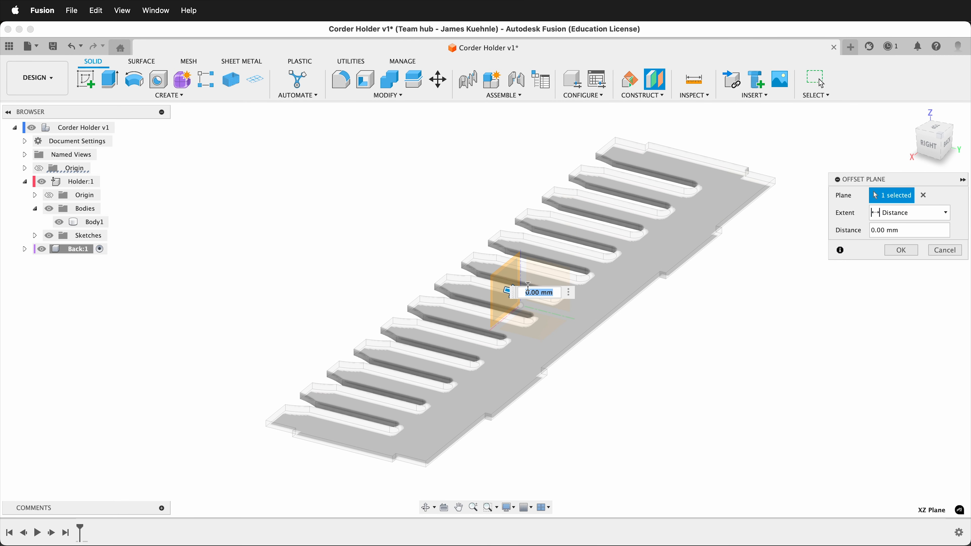
left_click_drag(500, 289, 612, 323)
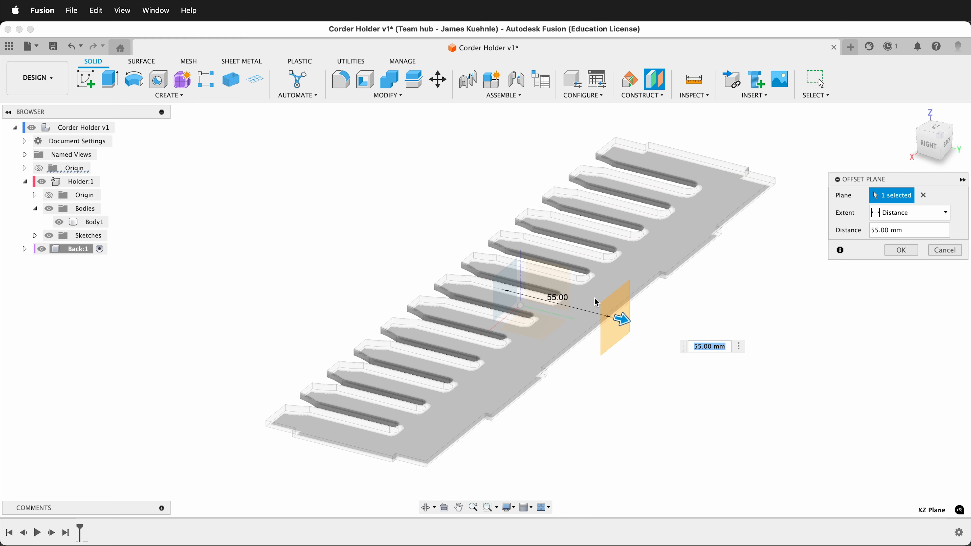
type("80/2")
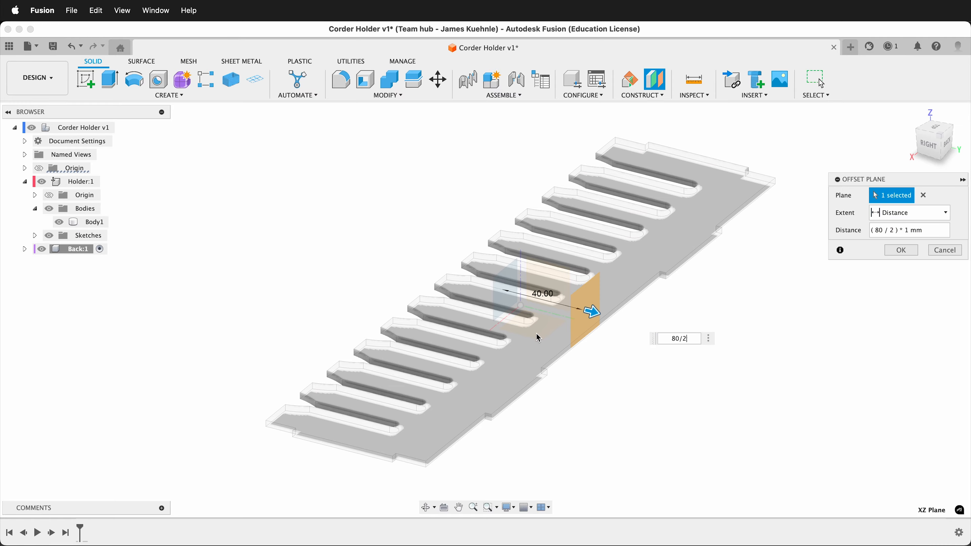
scroll(540, 363, "up", 2)
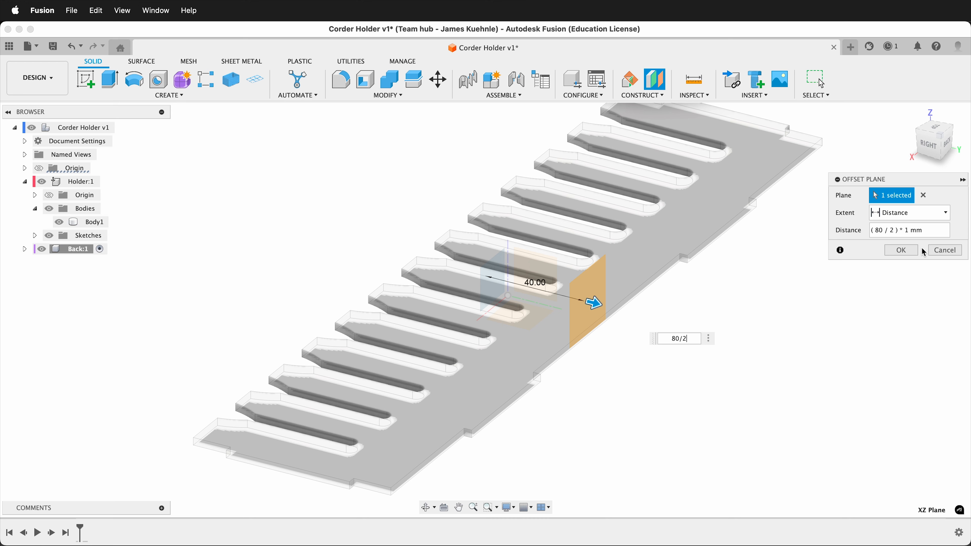
left_click(901, 250)
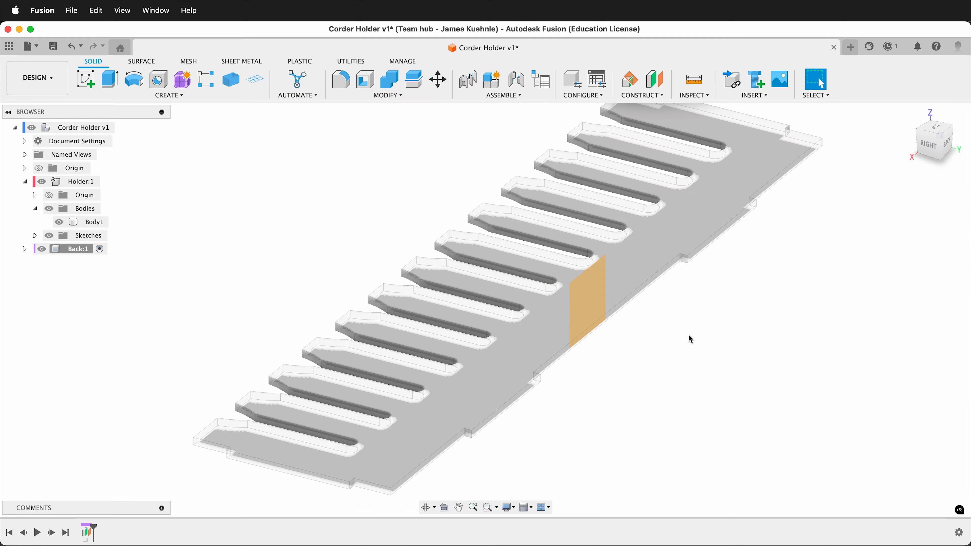
Step: Start a new sketch on the offset plane in the Back component
middle_click_drag(647, 369, 622, 352, "shift")
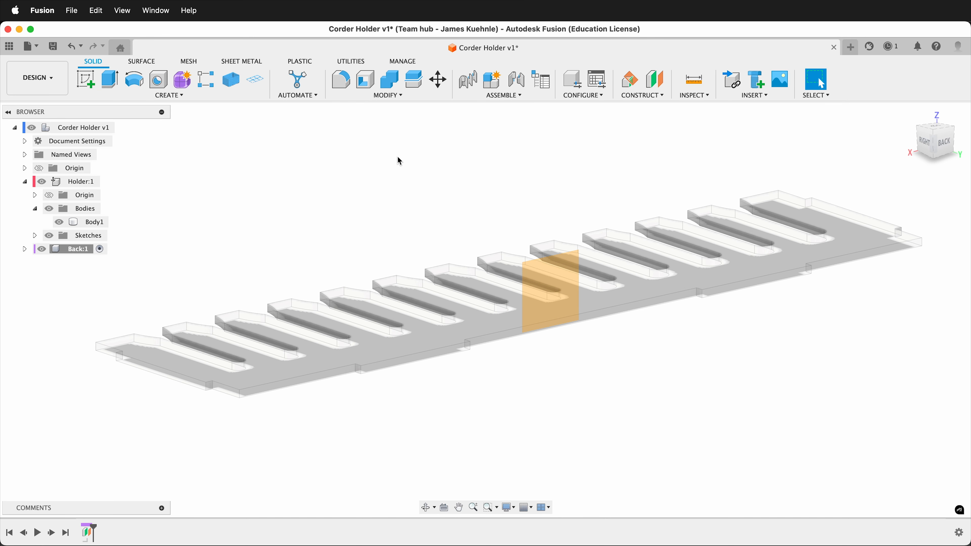
left_click(86, 79)
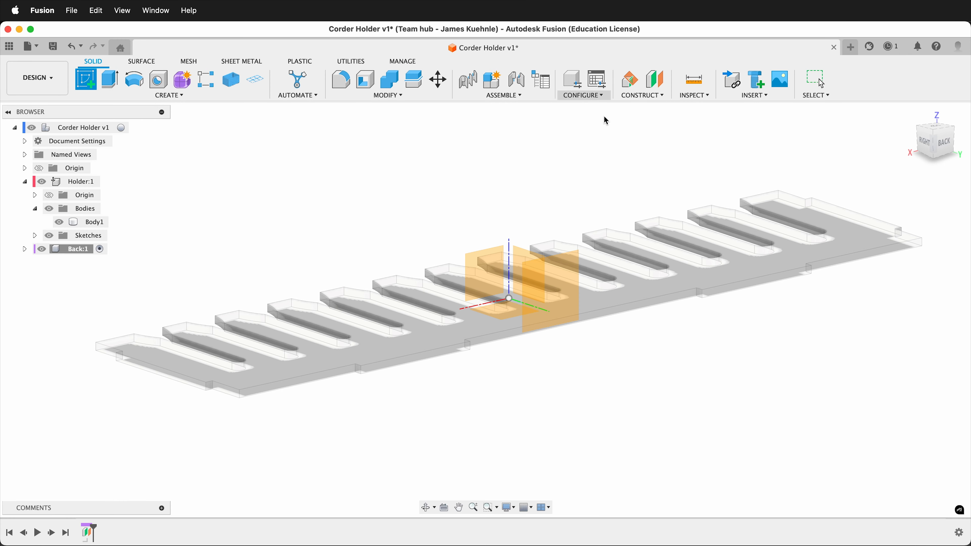
left_click(574, 304)
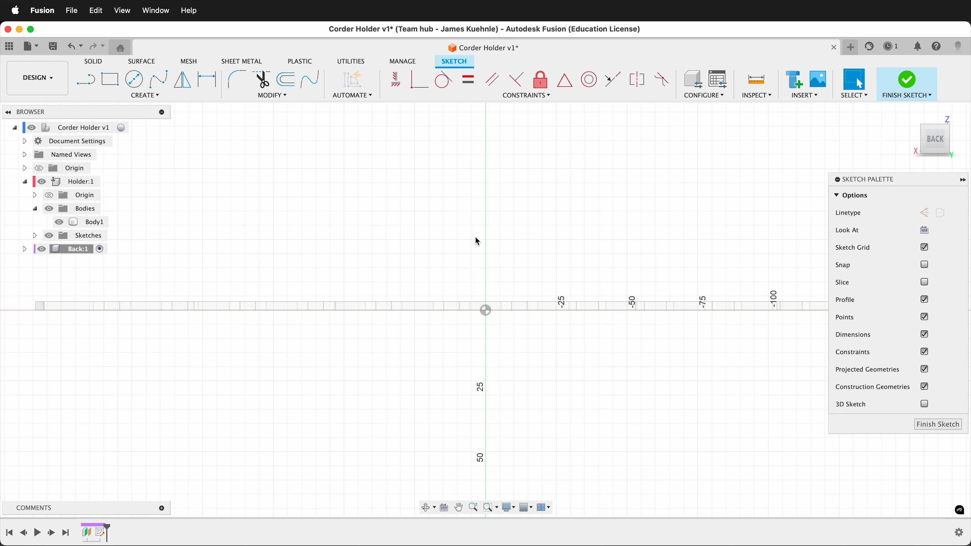
scroll(651, 384, "down", 2)
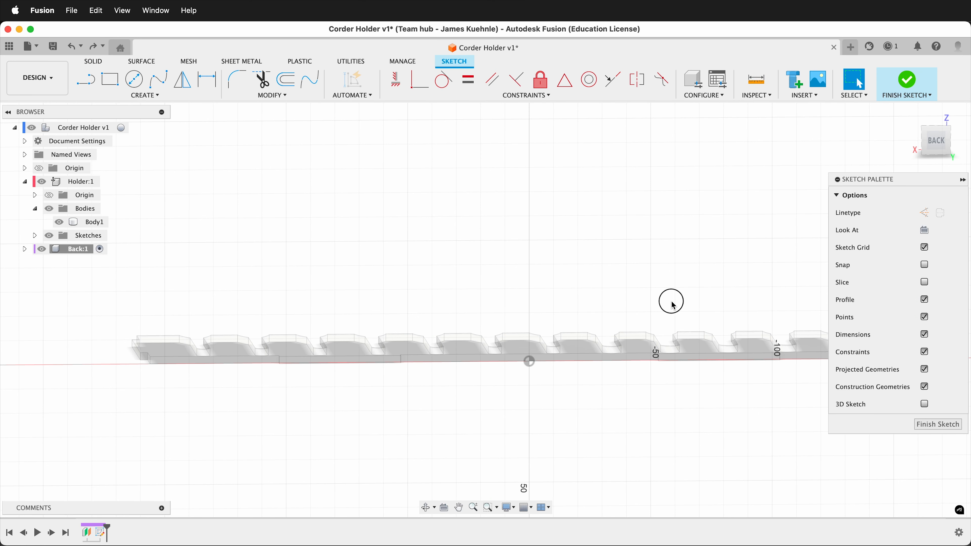
Step: Project the back-facing end faces of both side tabs into the sketch with the projection link on
key("p")
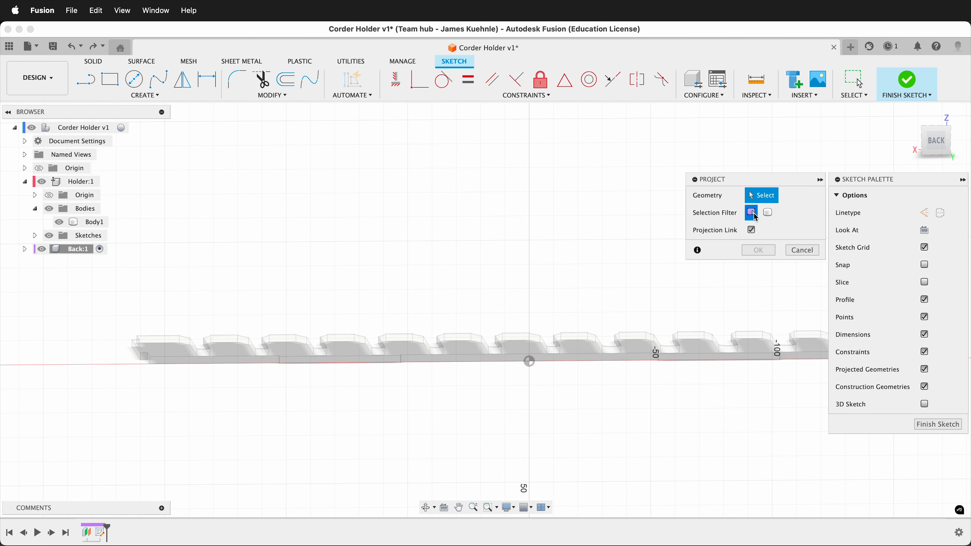
scroll(109, 389, "up", 3)
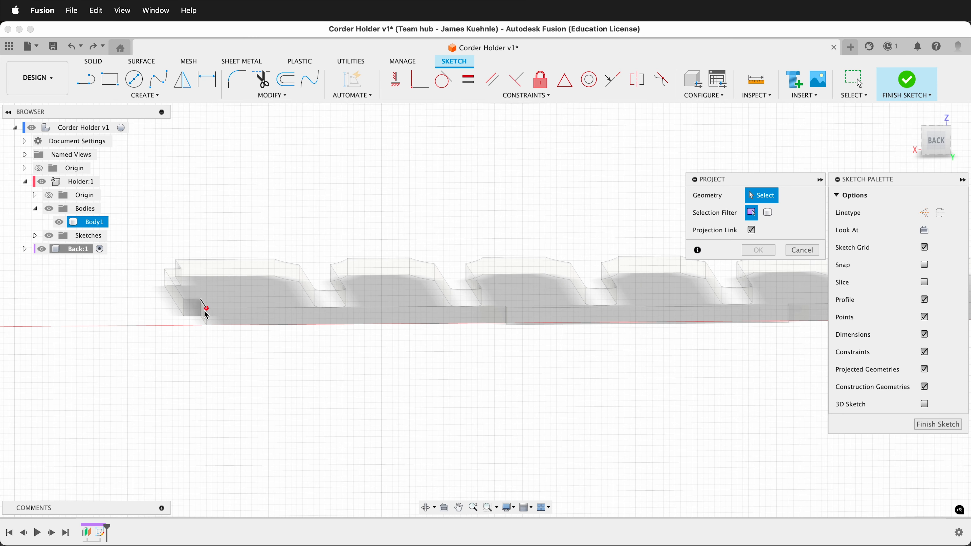
left_click(196, 315)
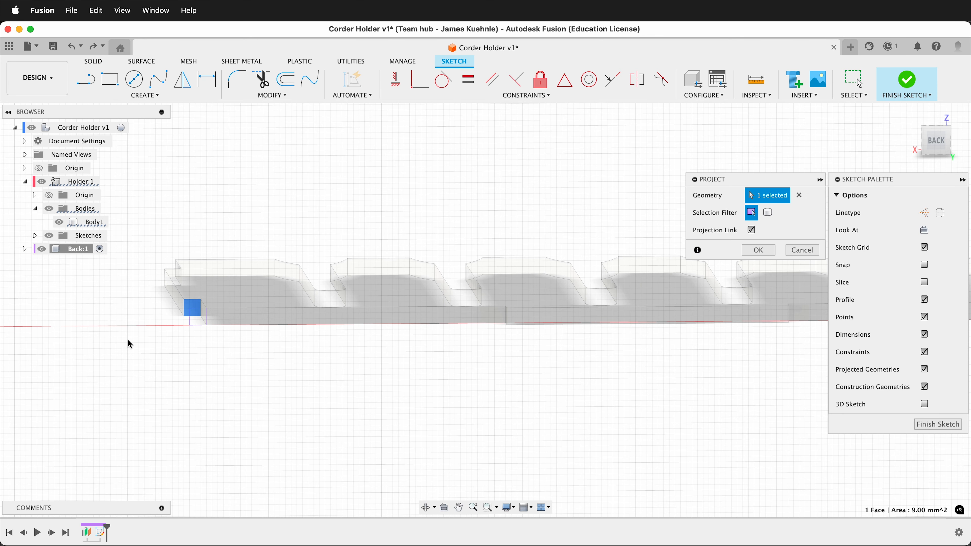
scroll(410, 352, "down", 5)
middle_click_drag(749, 359, 644, 357)
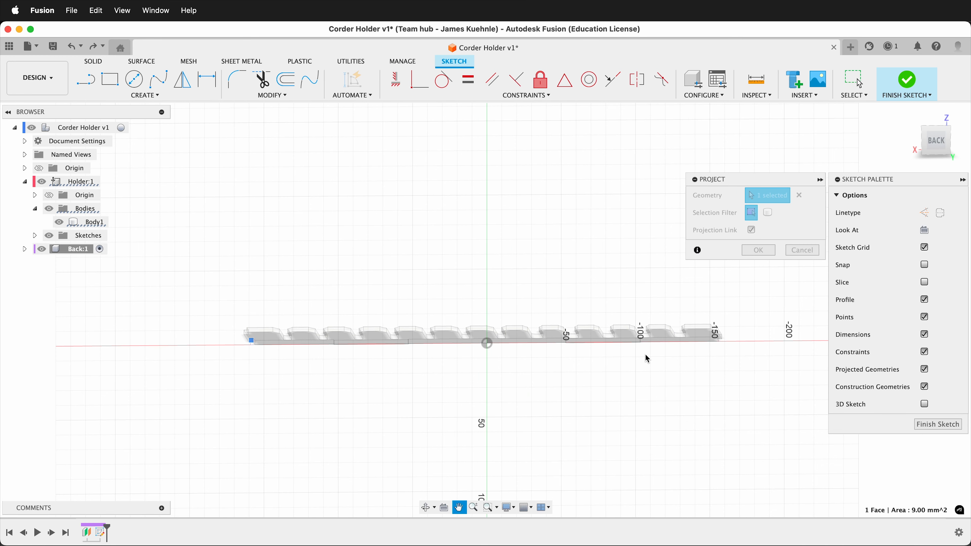
scroll(740, 338, "up", 5)
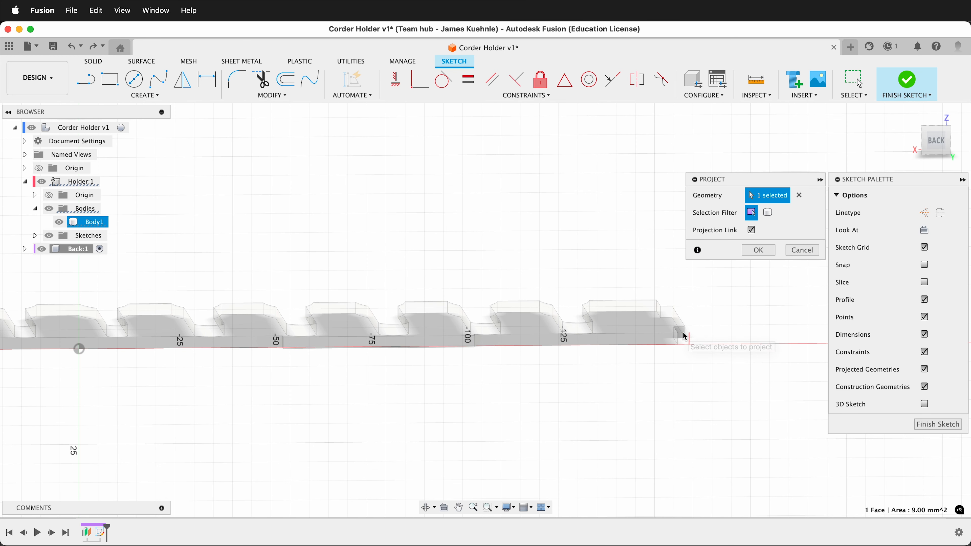
scroll(683, 334, "up", 5)
left_click(680, 334)
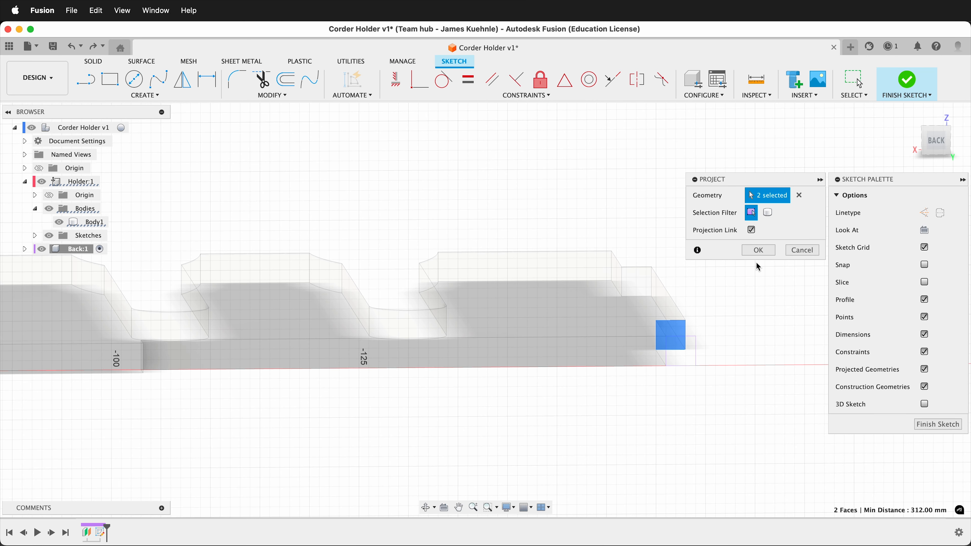
left_click(763, 250)
scroll(773, 331, "down", 5)
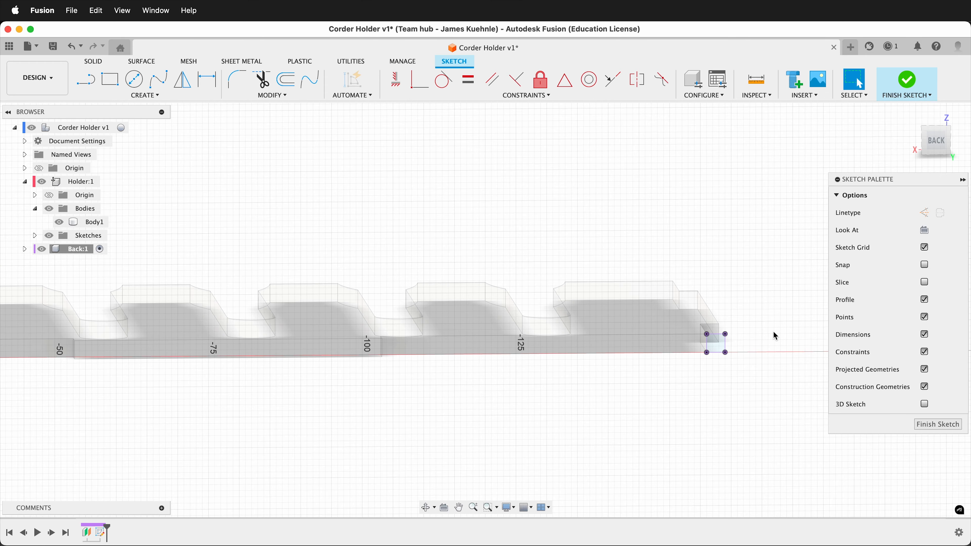
Step: Hide the holder's Body1 and sketch a rectangle about 51 mm high enclosing both projected tab squares
left_click(935, 150)
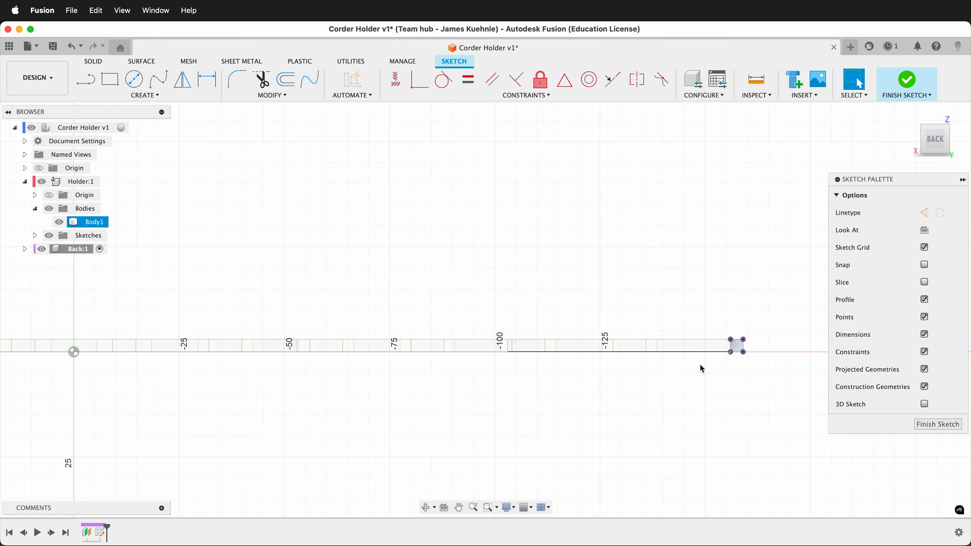
left_click(59, 222)
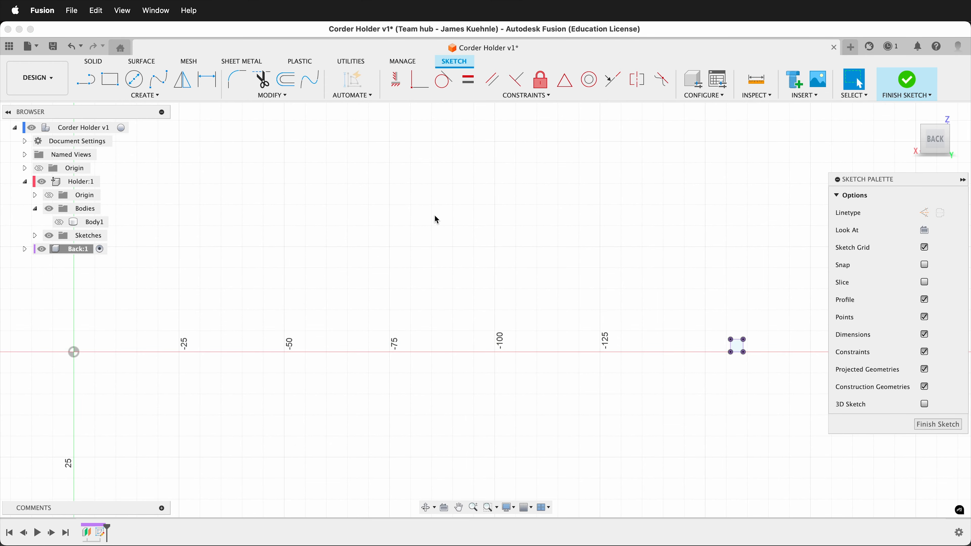
scroll(718, 260, "down", 4)
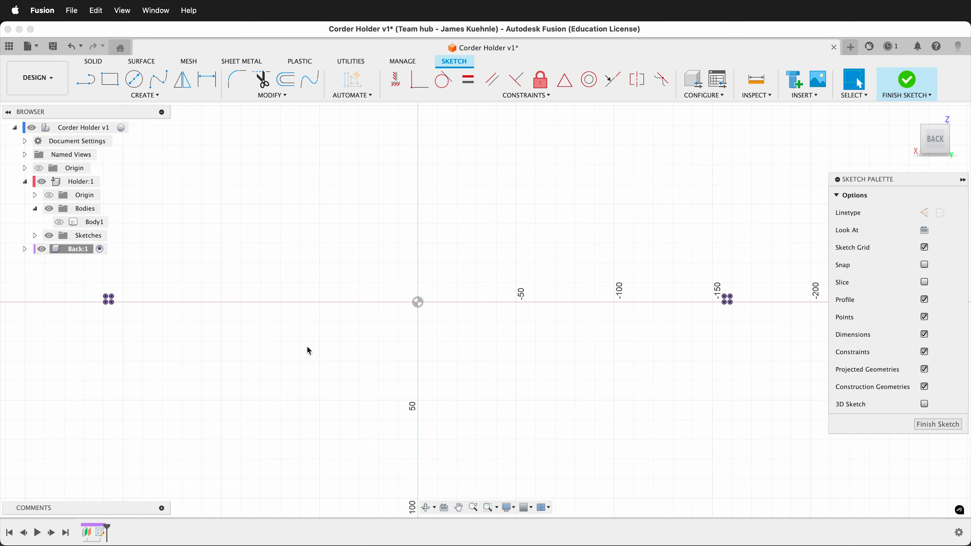
key("r")
left_click(100, 264)
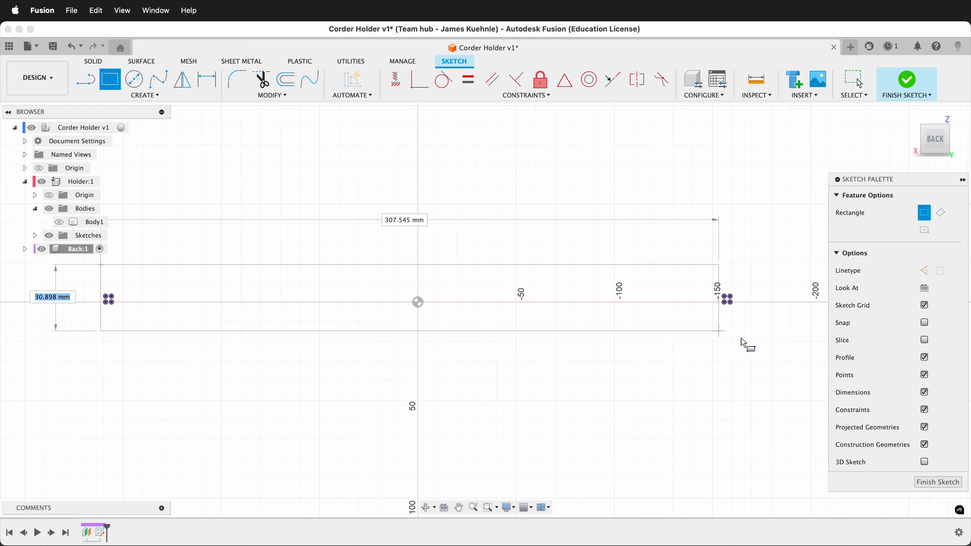
left_click(744, 366)
Step: Dimension the back panel rectangle's height to 80 mm
key("d")
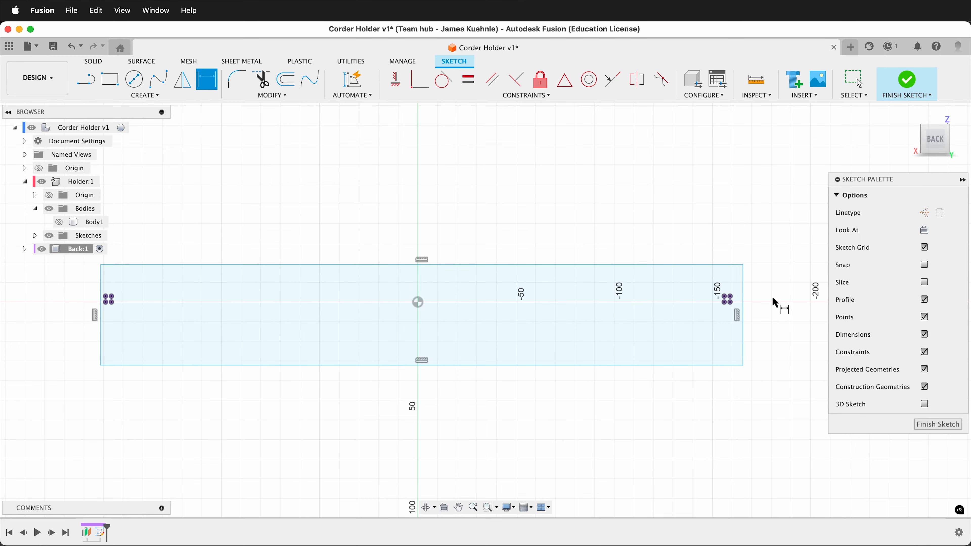
left_click(743, 317)
left_click(769, 321)
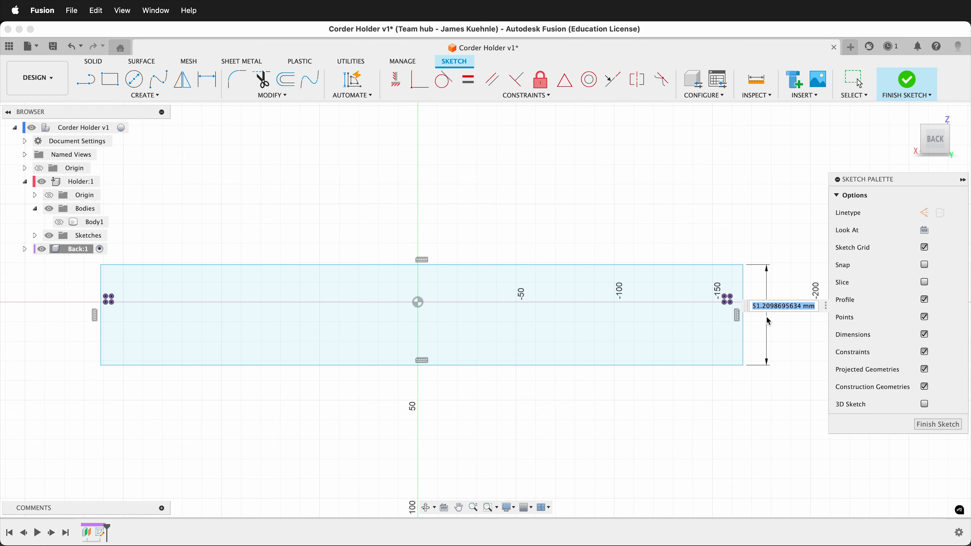
type("80")
key("Return")
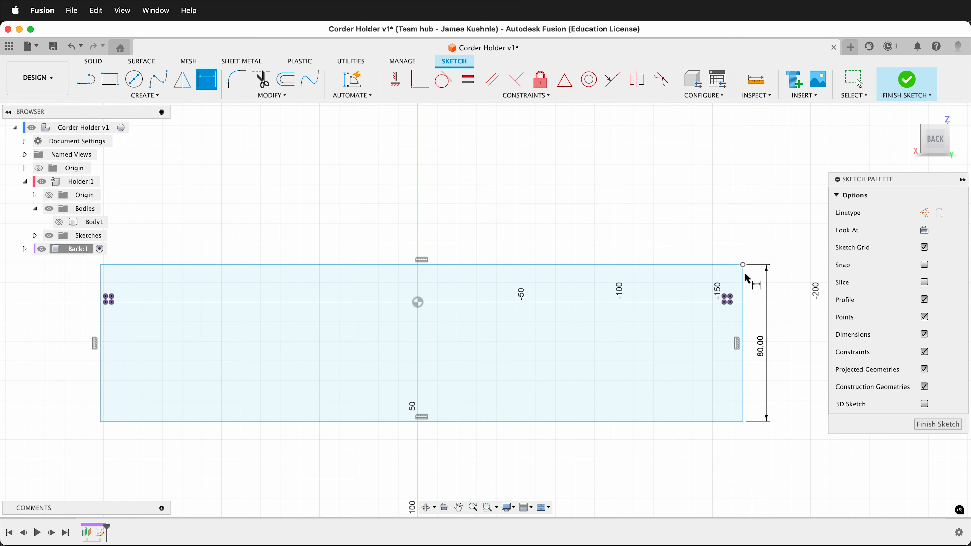
scroll(738, 280, "up", 5)
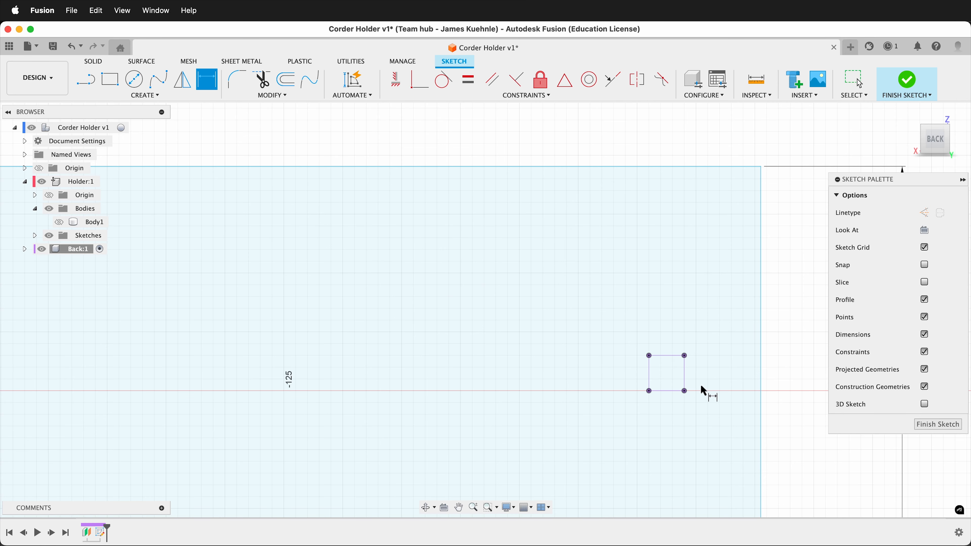
Step: Dimension the gap between the projected tab square on the negative X side and the nearest rectangle side edge as ply (3 mm)
left_click(685, 356)
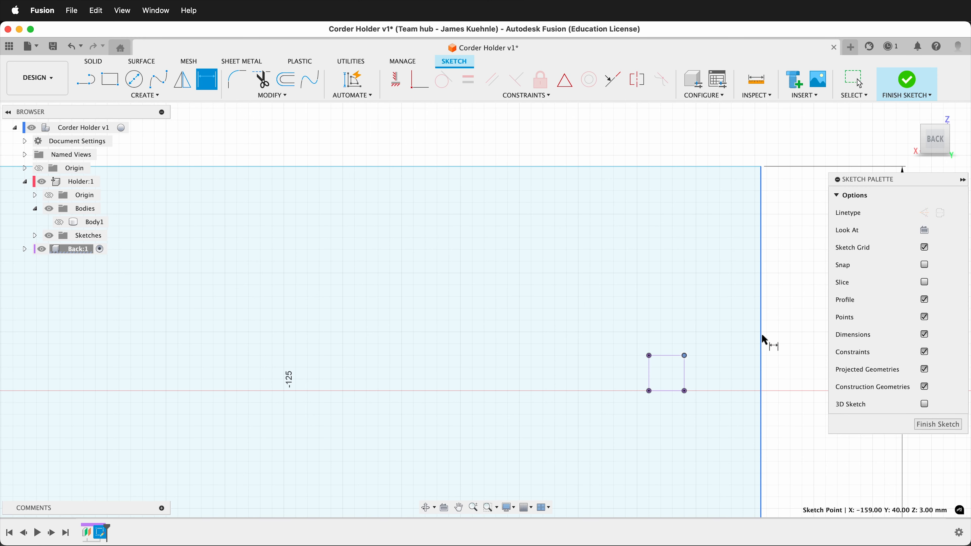
left_click(761, 340)
left_click(731, 336)
type("ply")
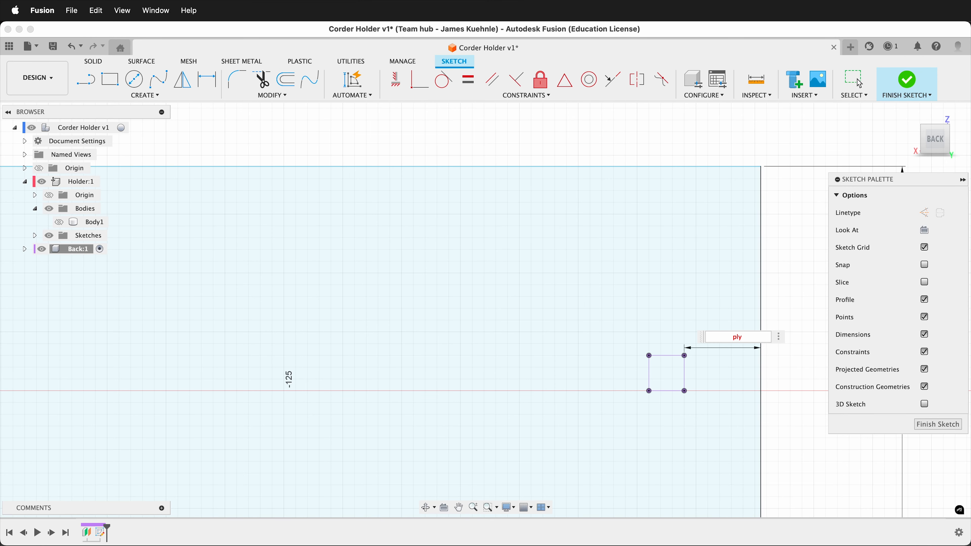
key("Return")
scroll(720, 373, "down", 10)
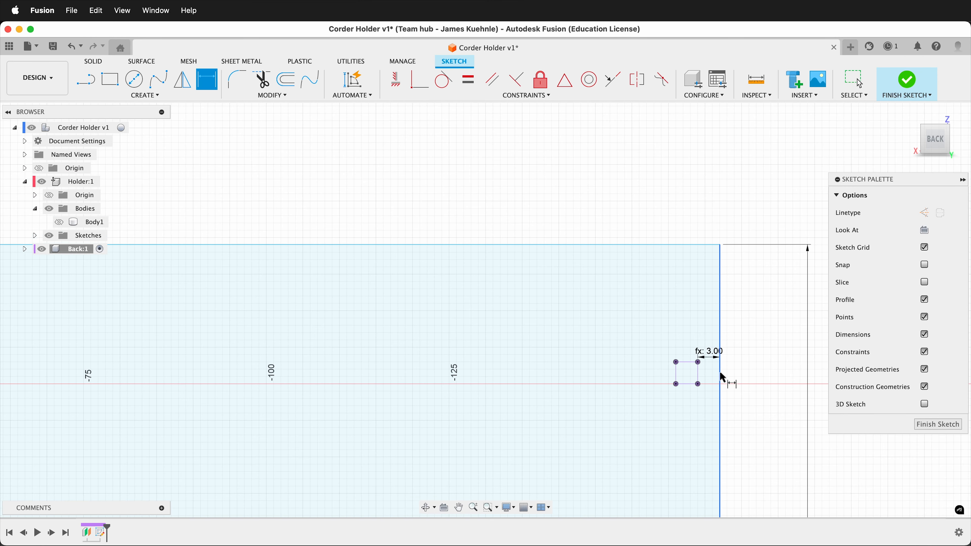
Step: Set the gap between the positive X tab square and its nearest rectangle side edge to the ply thickness, 3 mm
scroll(190, 356, "up", 6)
scroll(201, 406, "up", 2)
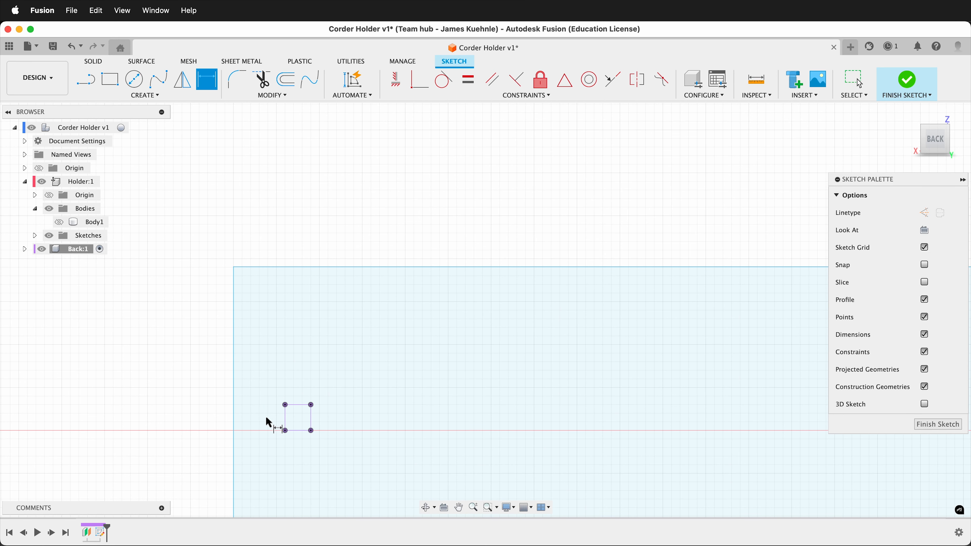
left_click(285, 419)
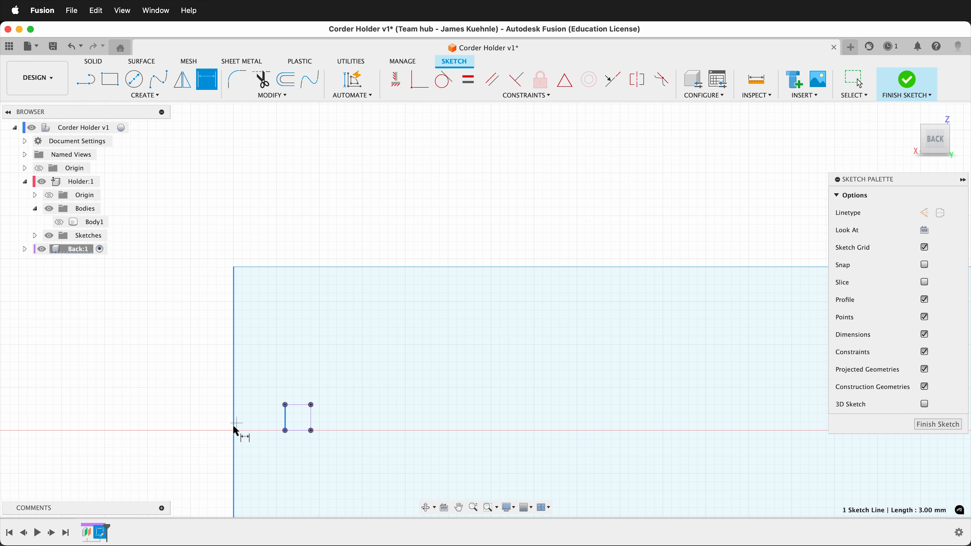
left_click(233, 424)
left_click(249, 404)
type("3")
key("Return")
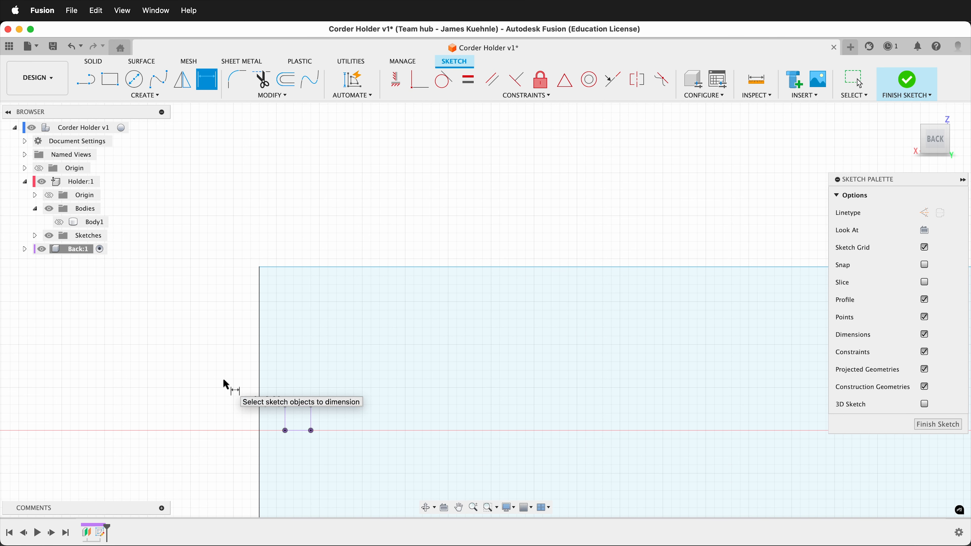
Step: Dimension the vertical distance from the upper corner of the positive X tab square to the rectangle's top edge as 15 mm
scroll(420, 371, "down", 2)
left_click(364, 375)
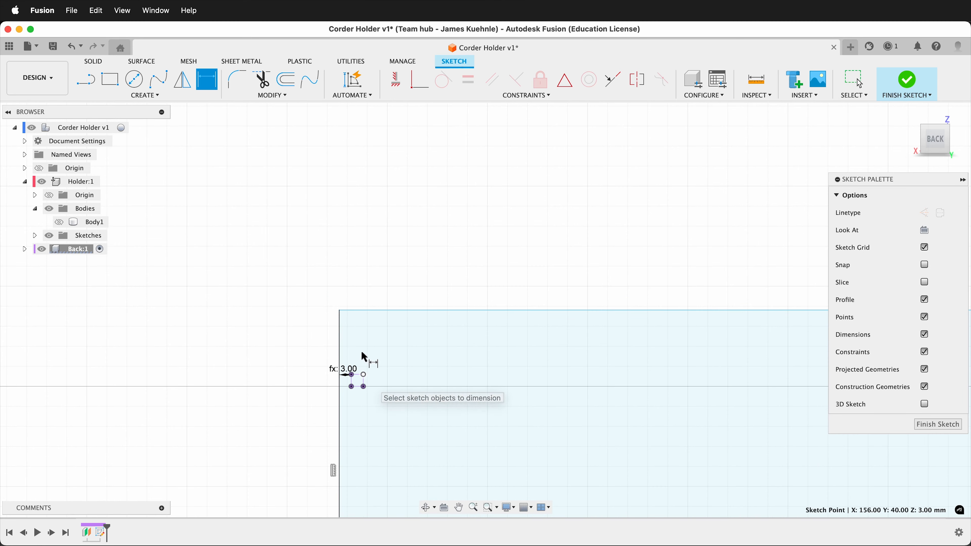
left_click(367, 310)
left_click(297, 343)
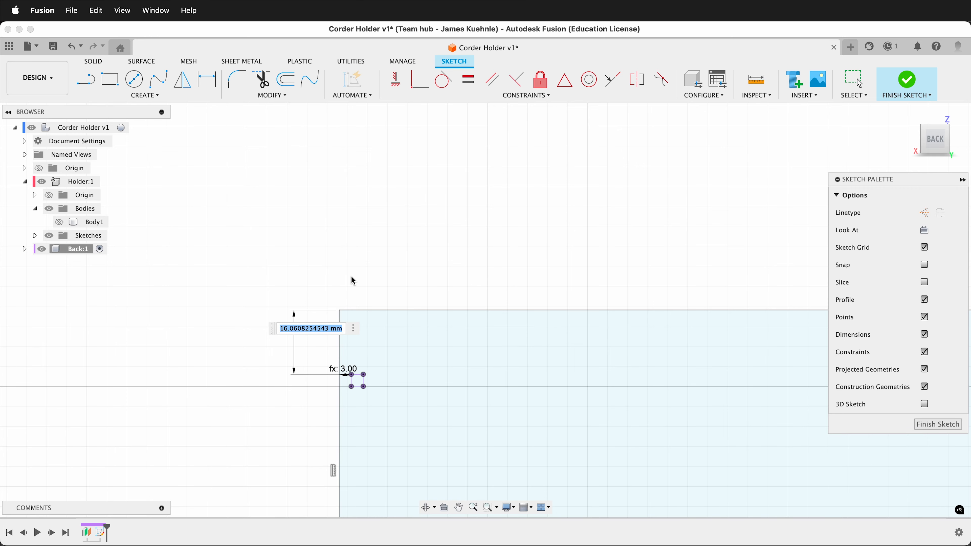
key("Return")
scroll(408, 311, "down", 3)
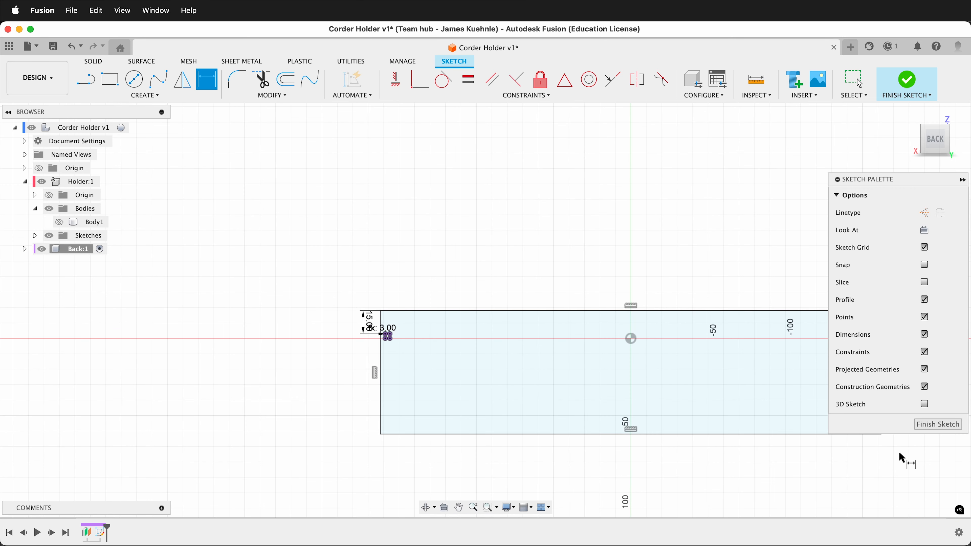
Step: Finish the back panel sketch and show the holder's Body1 again
left_click(938, 424)
middle_click_drag(796, 387, 436, 268, "shift")
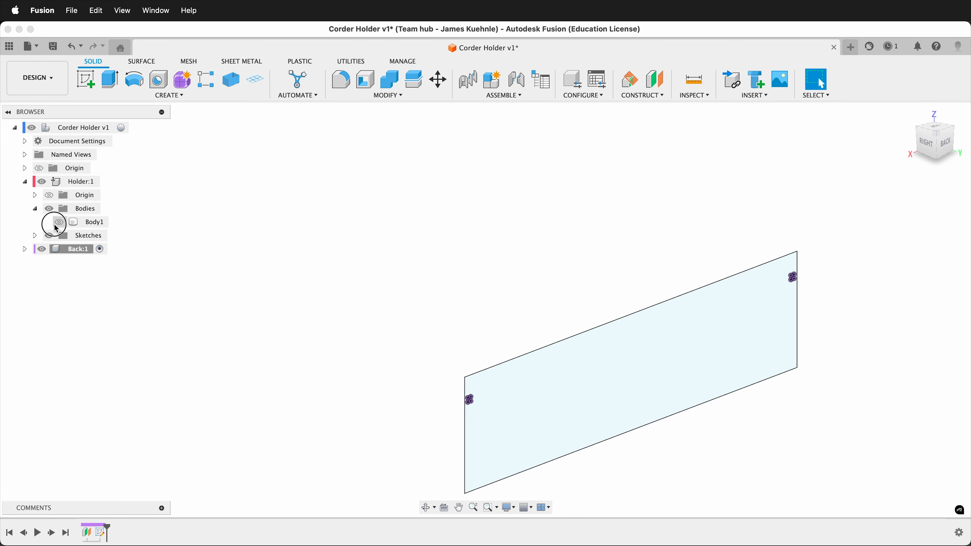
left_click(58, 223)
middle_click_drag(394, 204, 178, 272, "shift")
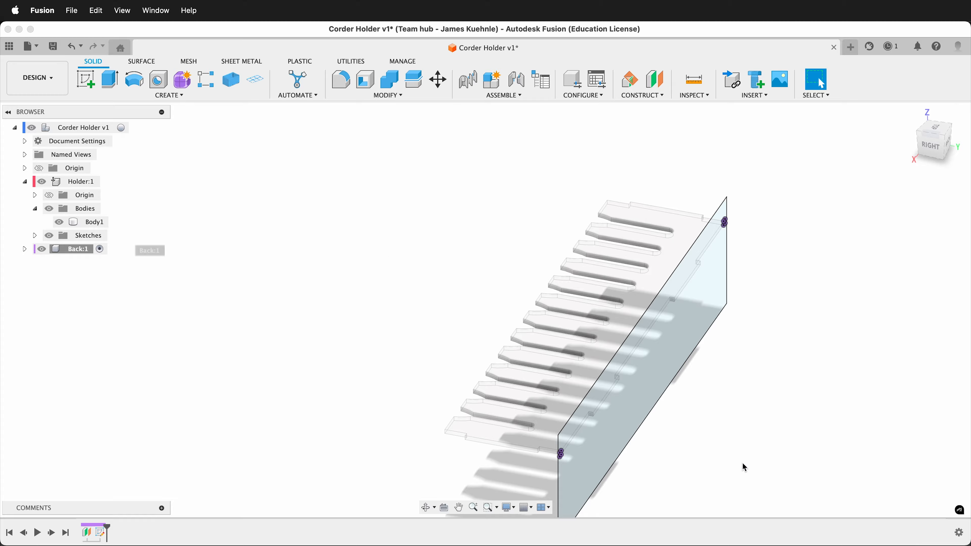
Step: Extrude the back panel profile together with both tab squares by ply (3 mm) as a new body
key("e")
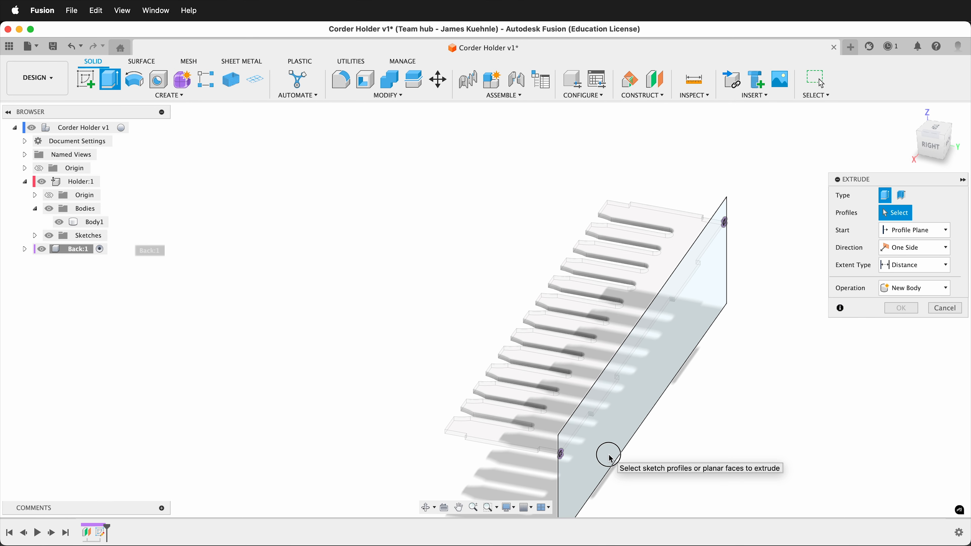
left_click(639, 449)
middle_click_drag(639, 449, 454, 428, "shift")
scroll(359, 359, "up", 10)
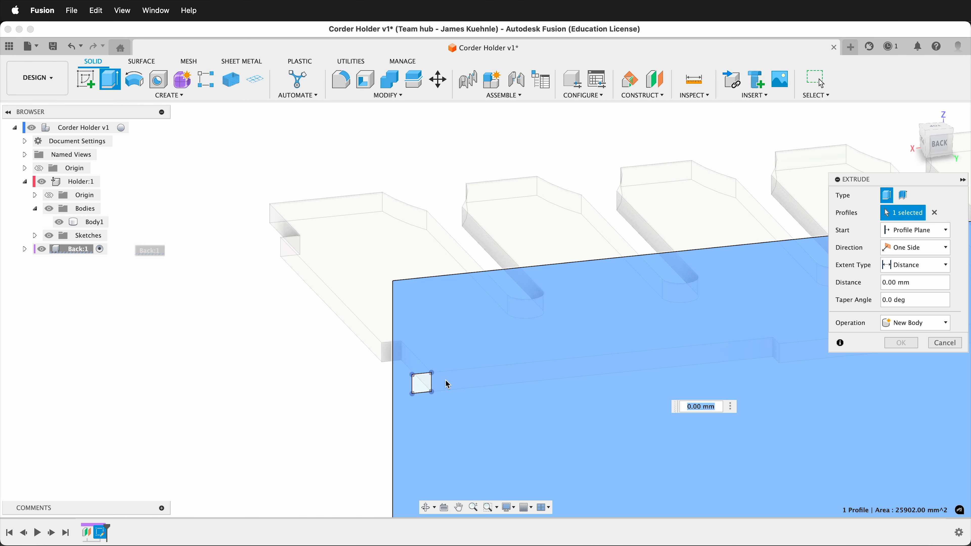
left_click(424, 390)
scroll(298, 357, "down", 10)
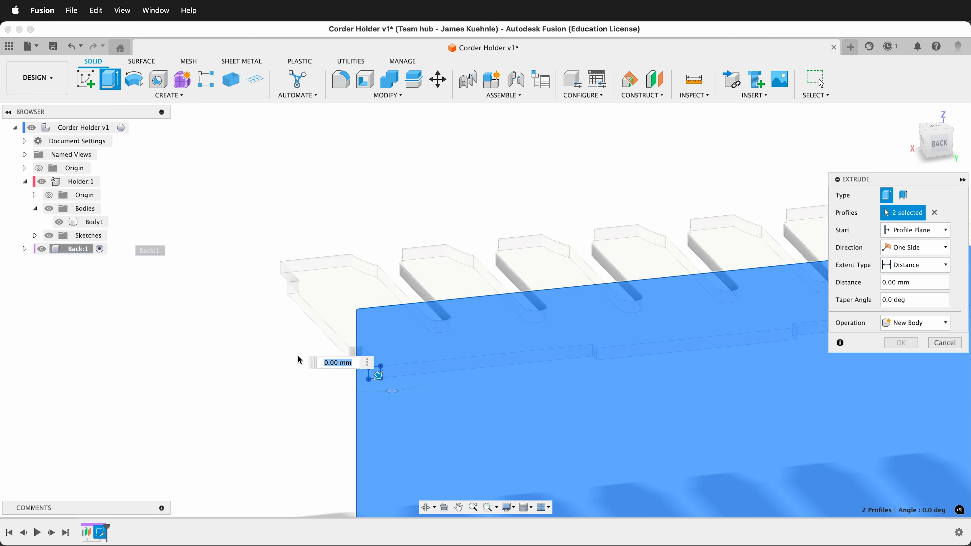
scroll(701, 324, "up", 6)
scroll(626, 324, "up", 6)
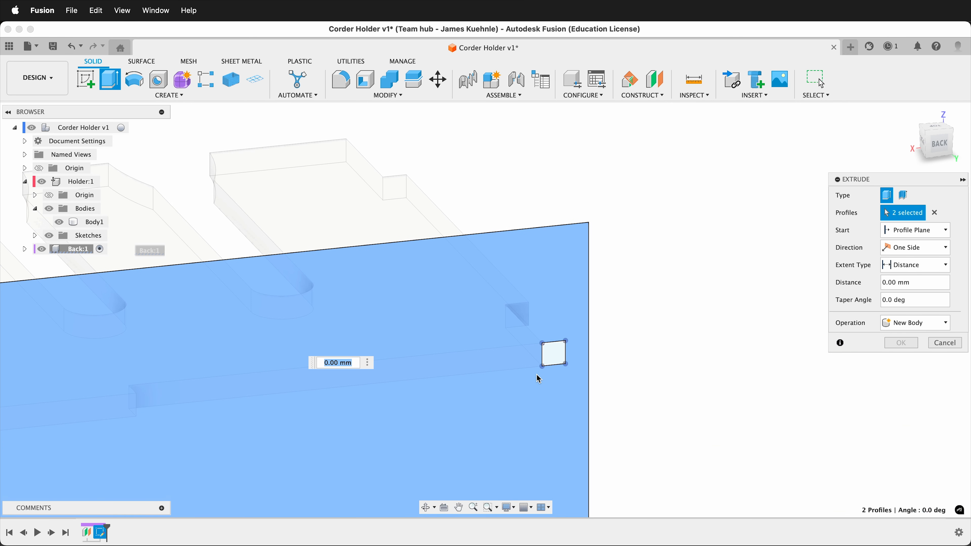
left_click(550, 360)
scroll(706, 238, "down", 4)
middle_click_drag(688, 252, 539, 263, "shift")
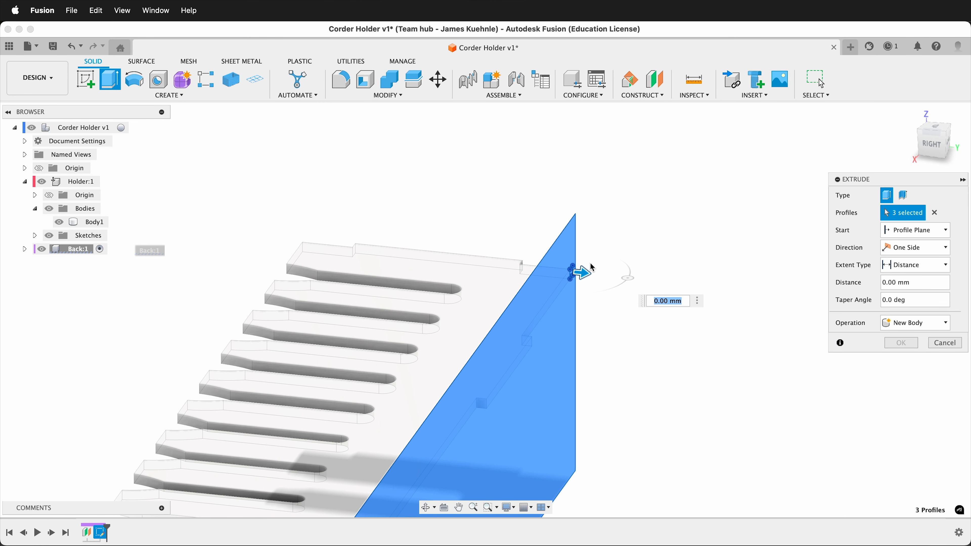
scroll(667, 392, "down", 3)
scroll(681, 175, "up", 2)
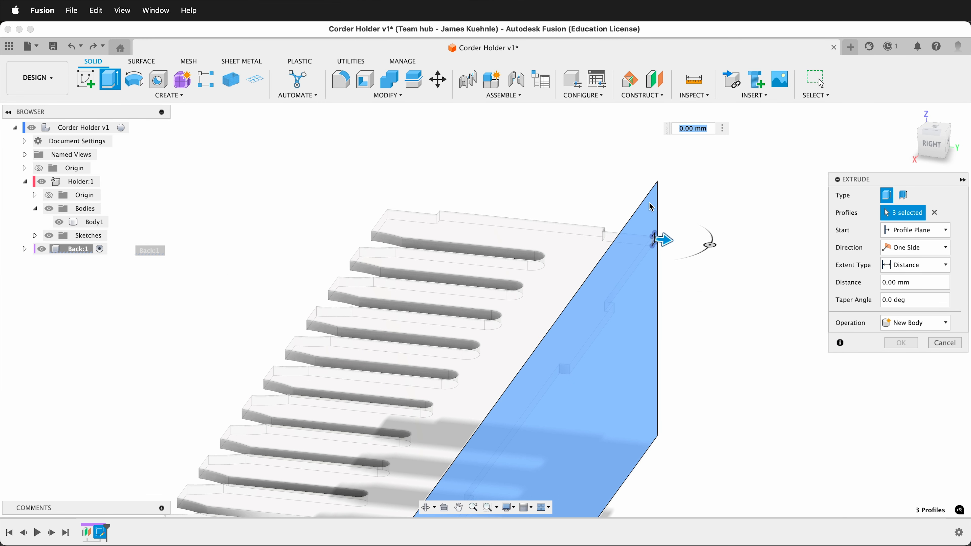
type("ply")
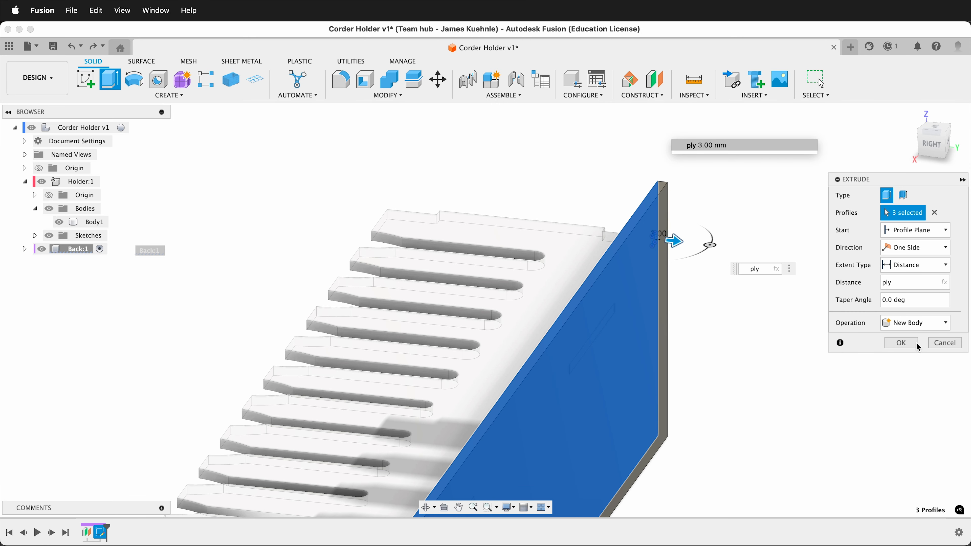
left_click(901, 343)
Step: Combine with the Cut operation, using the back panel as target and the holder body as tool, keeping the tool body
middle_click_drag(846, 310, 440, 392, "shift")
scroll(592, 375, "up", 5)
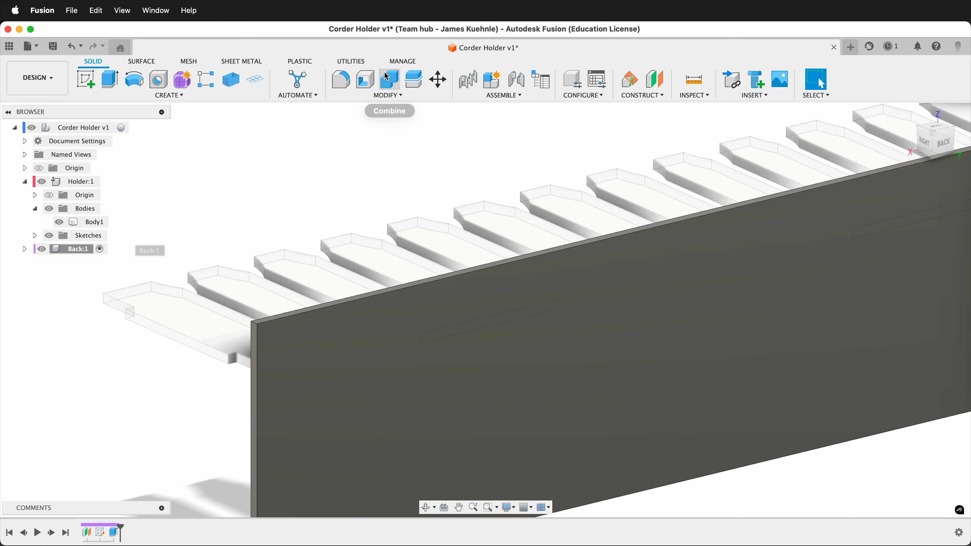
left_click(390, 80)
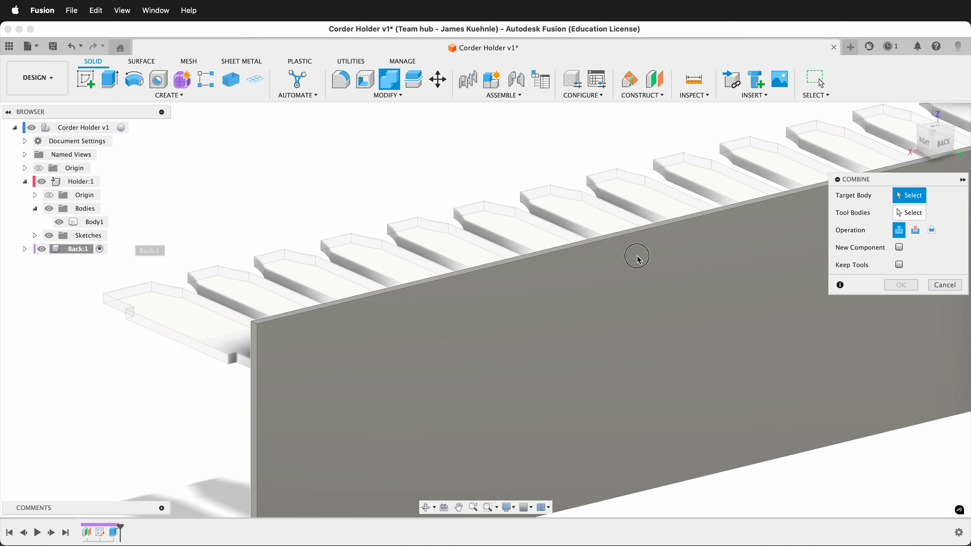
left_click(639, 261)
left_click(634, 189)
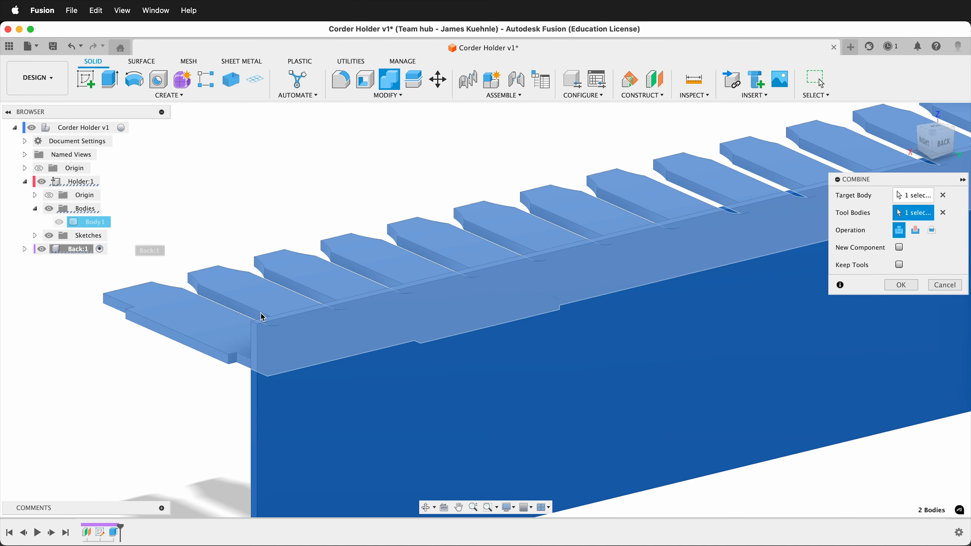
middle_click_drag(107, 390, 633, 474, "shift")
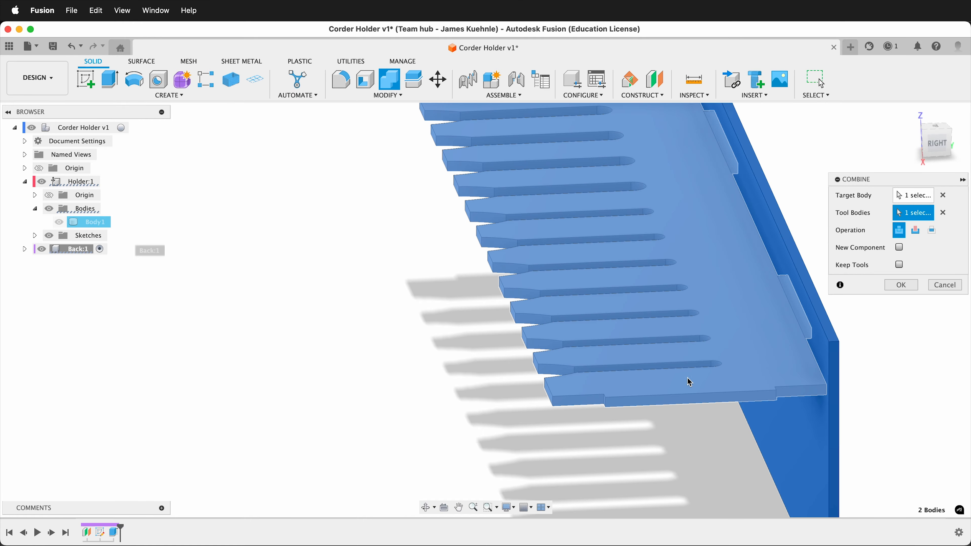
left_click(918, 231)
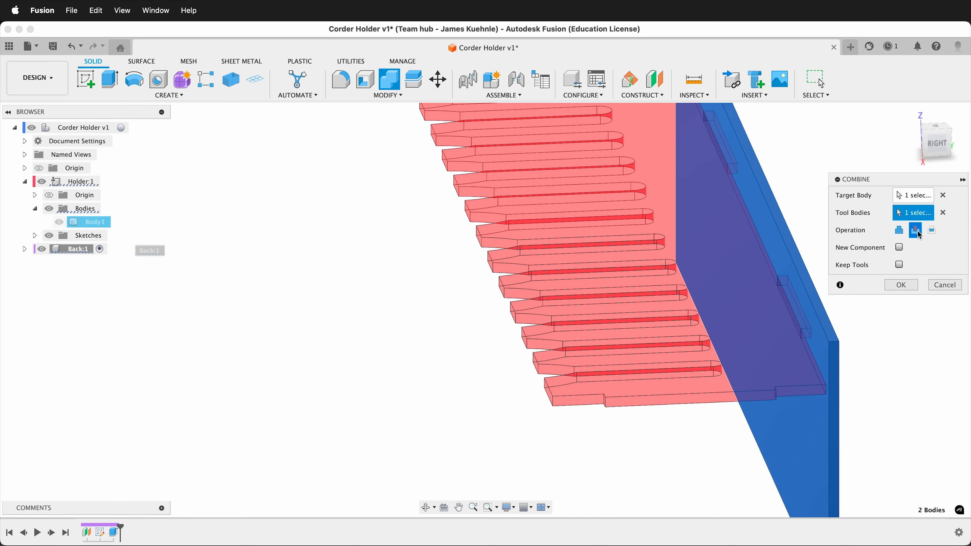
left_click(900, 266)
left_click(919, 286)
middle_click_drag(808, 357, 739, 369, "shift")
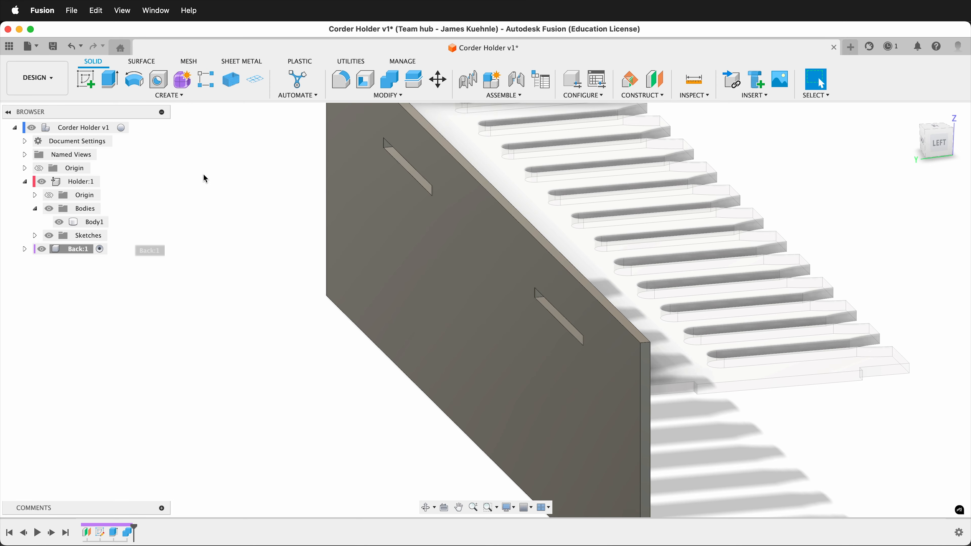
Step: Activate the top-level Corder Holder component and view the assembly from the front
left_click(126, 127)
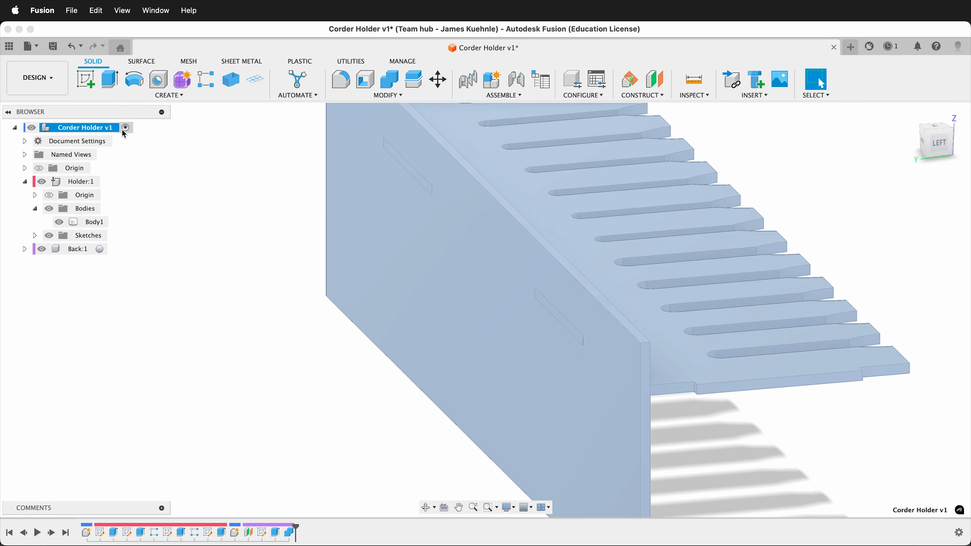
scroll(278, 289, "down", 6)
left_click(622, 317)
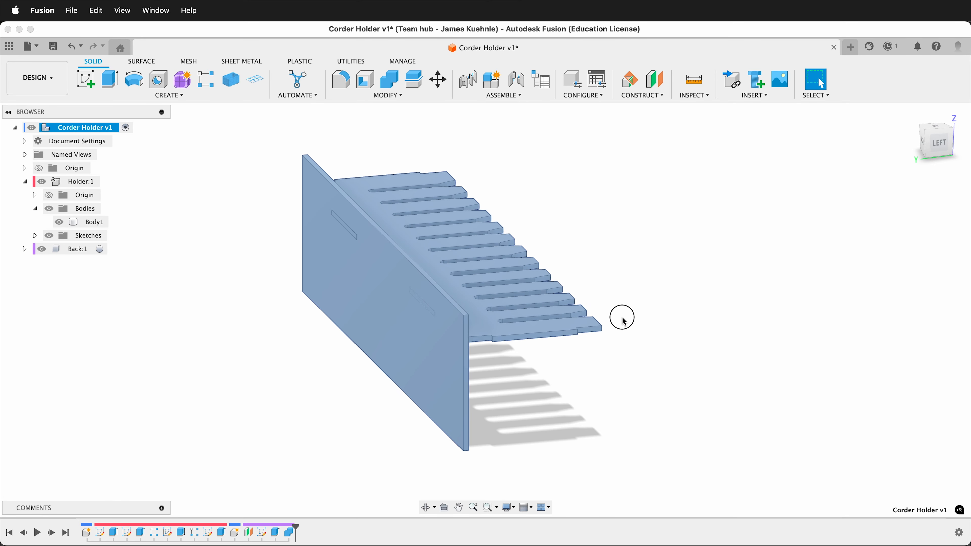
middle_click_drag(752, 297, 686, 337, "shift")
left_click(476, 297)
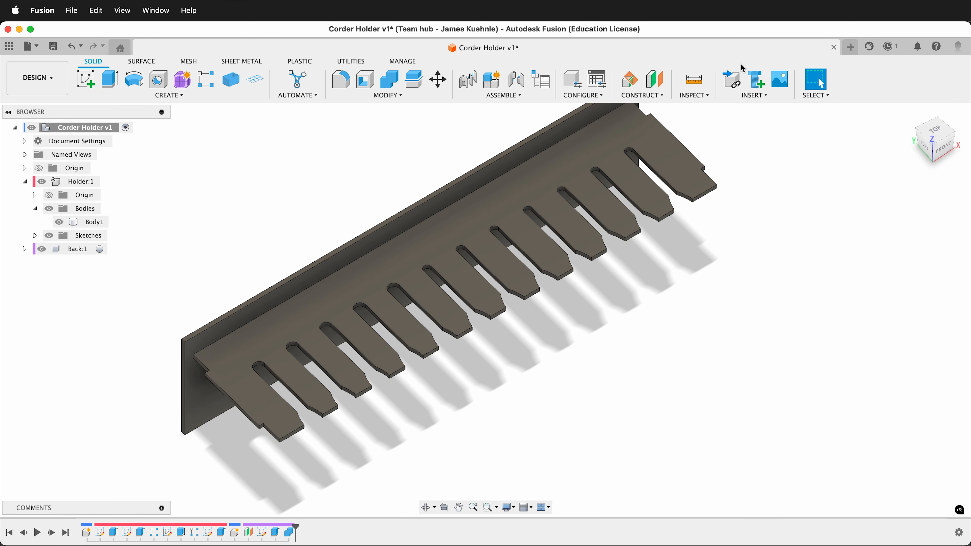
Step: Turn on the component color display to tell the holder and back panel apart
left_click(695, 95)
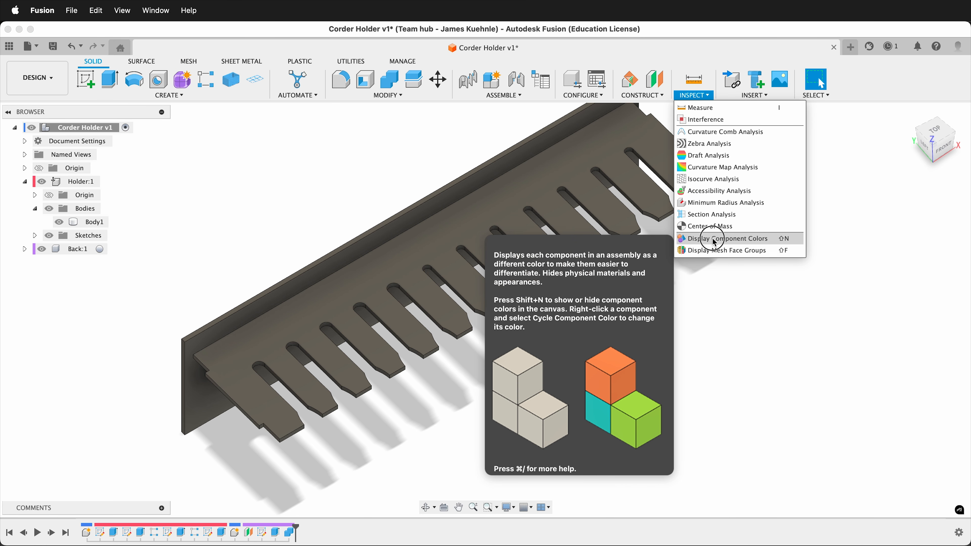
left_click(714, 240)
middle_click_drag(528, 420, 549, 392, "shift")
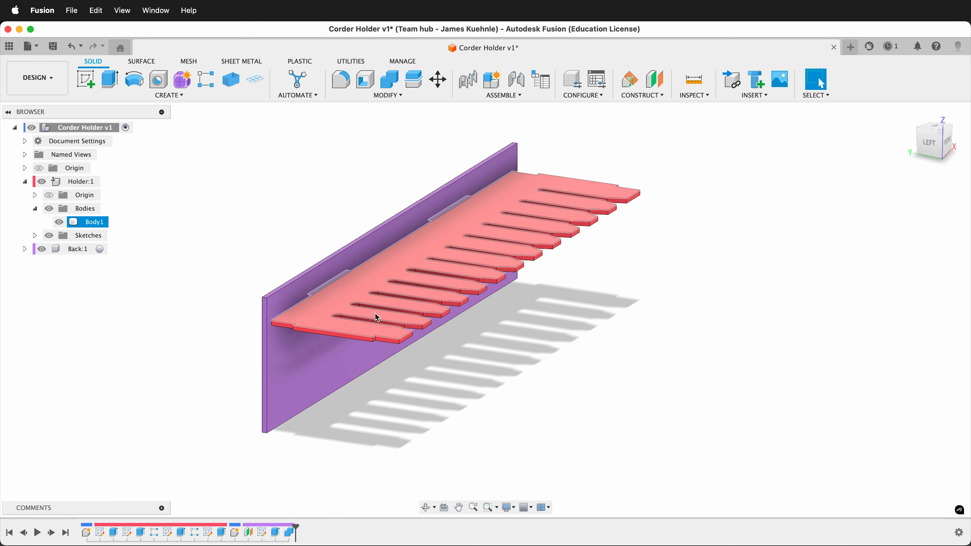
left_click(199, 235)
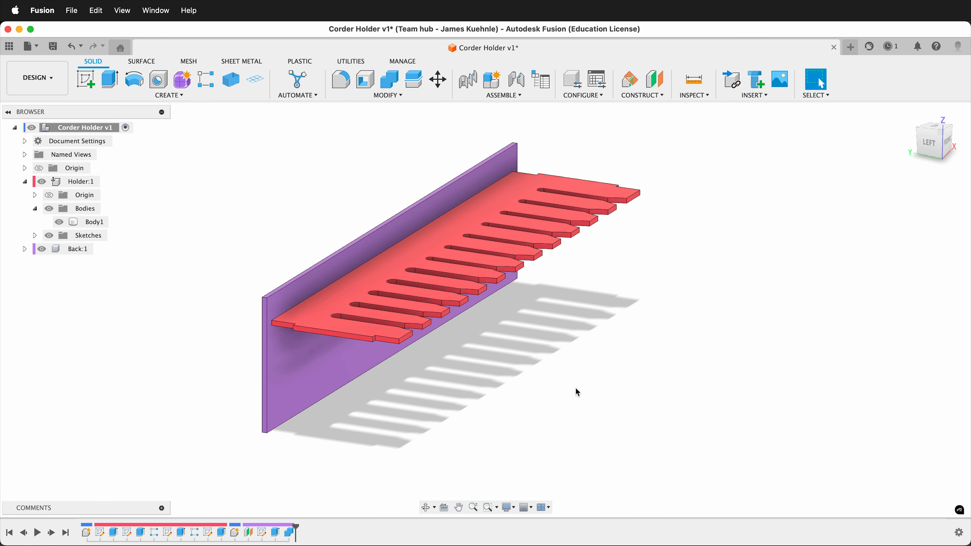
Step: Create and activate a new internal component named Support under the top-level component
left_click(170, 95)
left_click(111, 103)
left_click_drag(902, 231, 775, 231)
type("Sup")
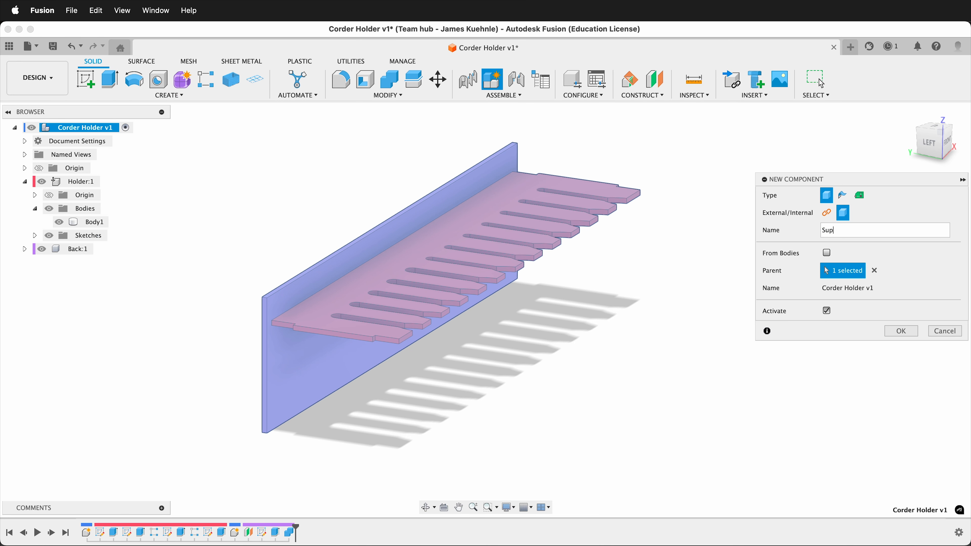
type("port")
key("Return")
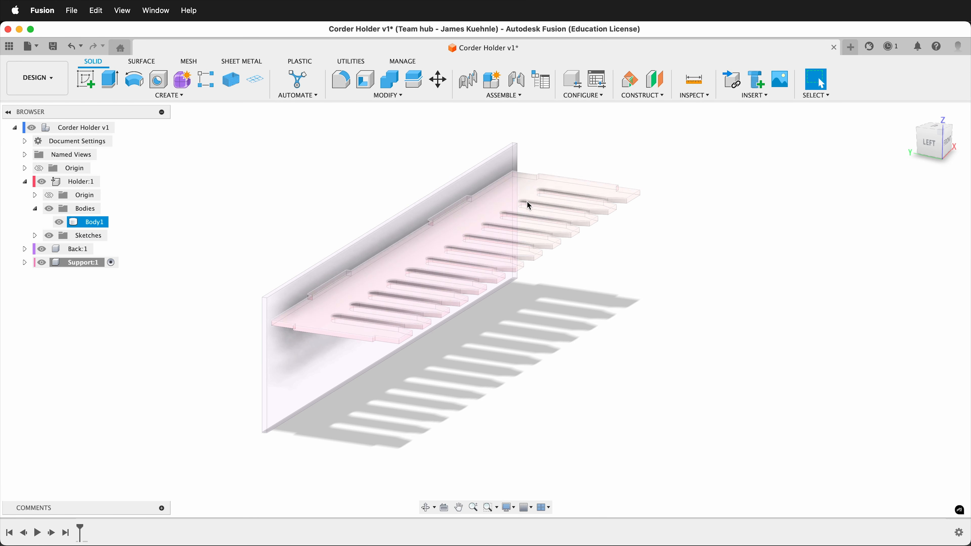
Step: Start a Support sketch on the vertical side plane and project the holder's front end edge and the back panel's top and bottom edges
key("shift+s")
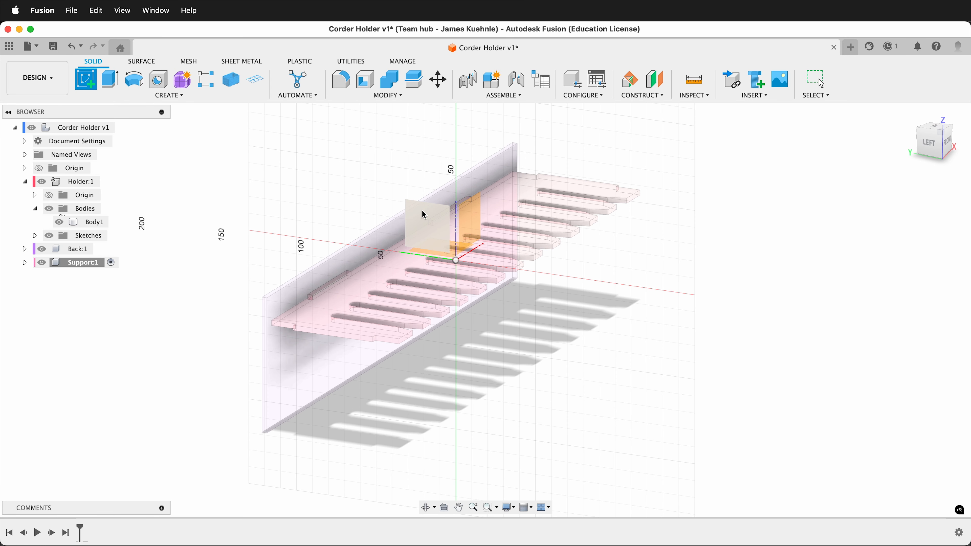
left_click(424, 215)
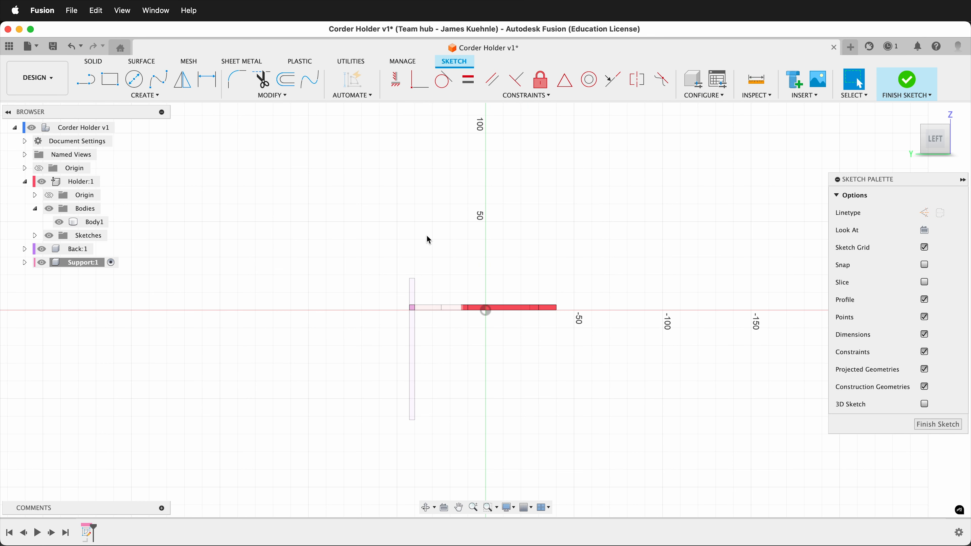
key("p")
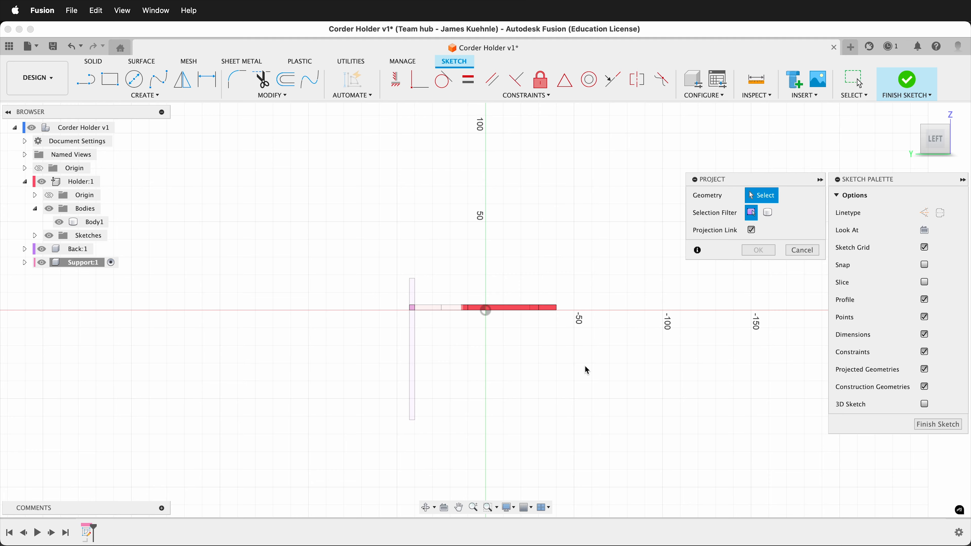
scroll(580, 329, "up", 3)
scroll(331, 375, "up", 5)
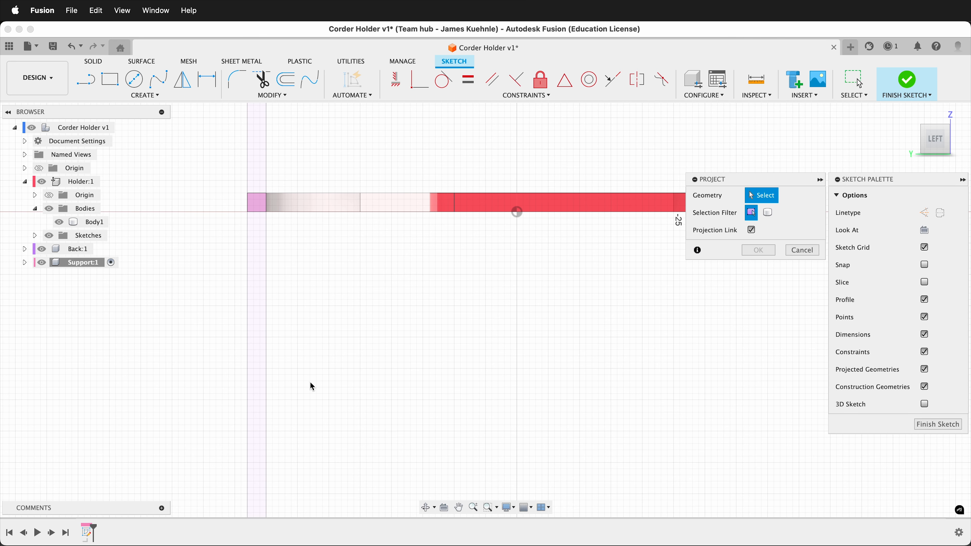
scroll(310, 382, "down", 5)
scroll(650, 289, "up", 5)
left_click(547, 329)
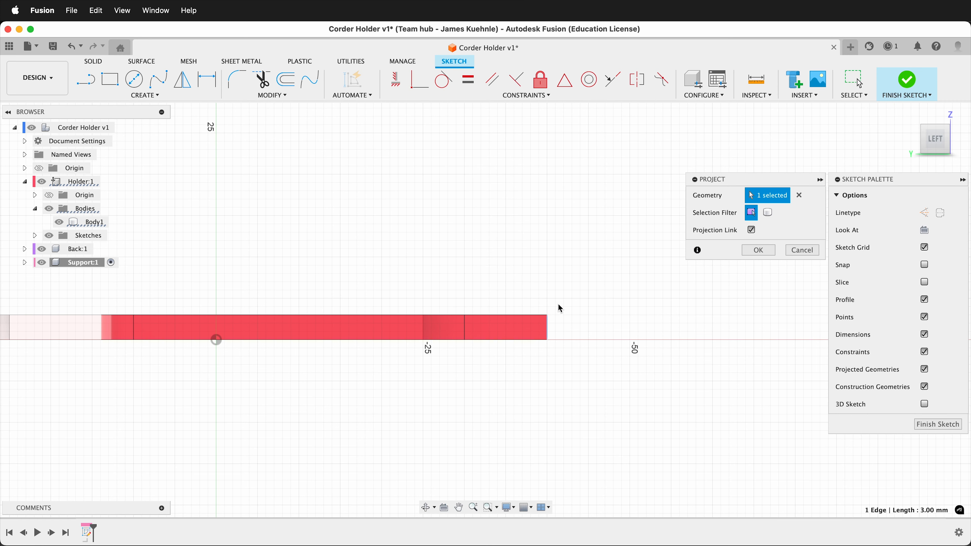
scroll(556, 306, "down", 5)
left_click(299, 253)
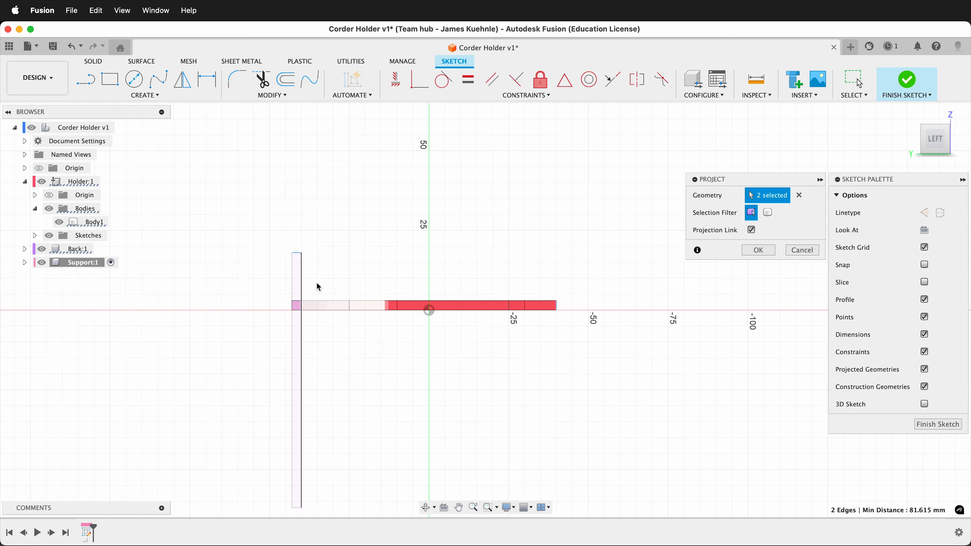
scroll(332, 440, "down", 5)
scroll(323, 409, "up", 5)
left_click(323, 404)
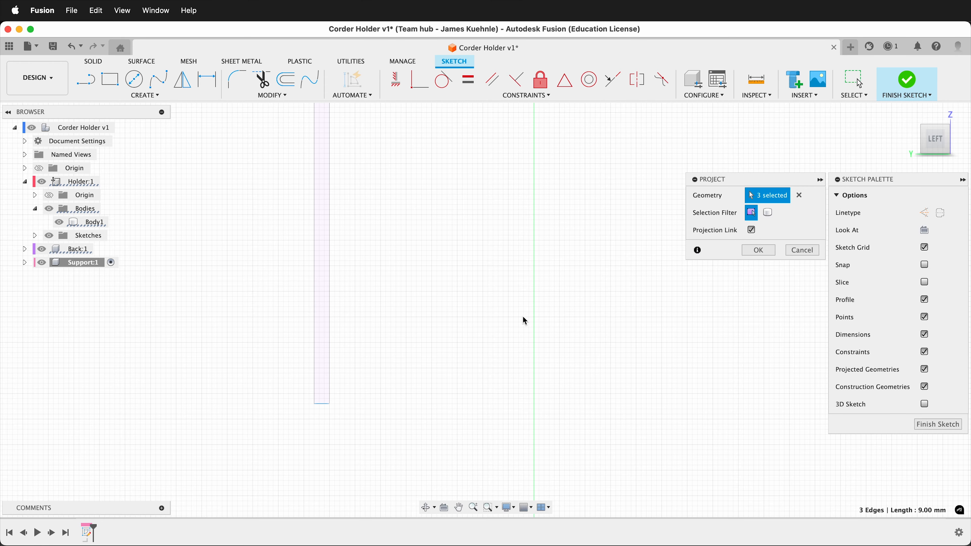
left_click(769, 250)
scroll(714, 346, "down", 3)
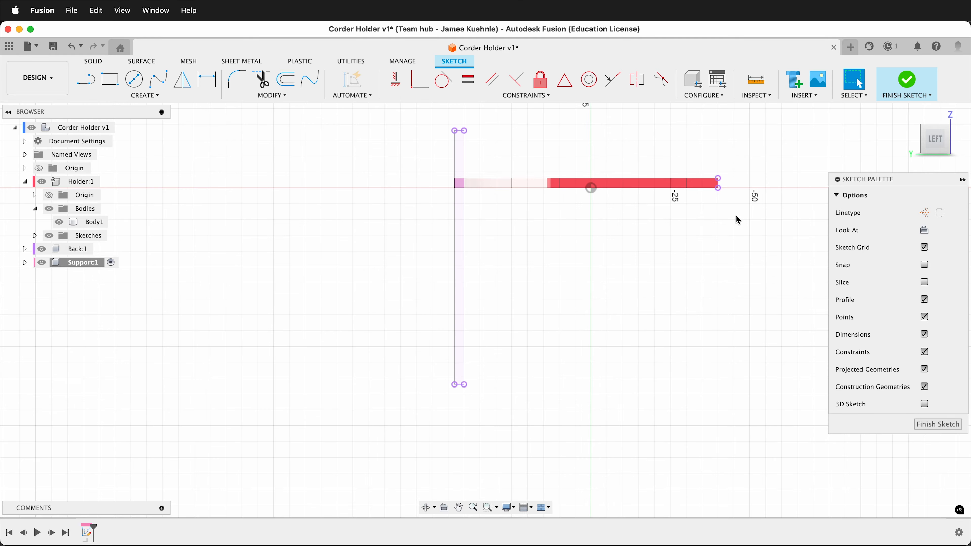
Step: Draw two sloped lines from the back panel's lower and upper front corners to the holder's lower and upper front end points
key("l")
scroll(729, 221, "up", 2)
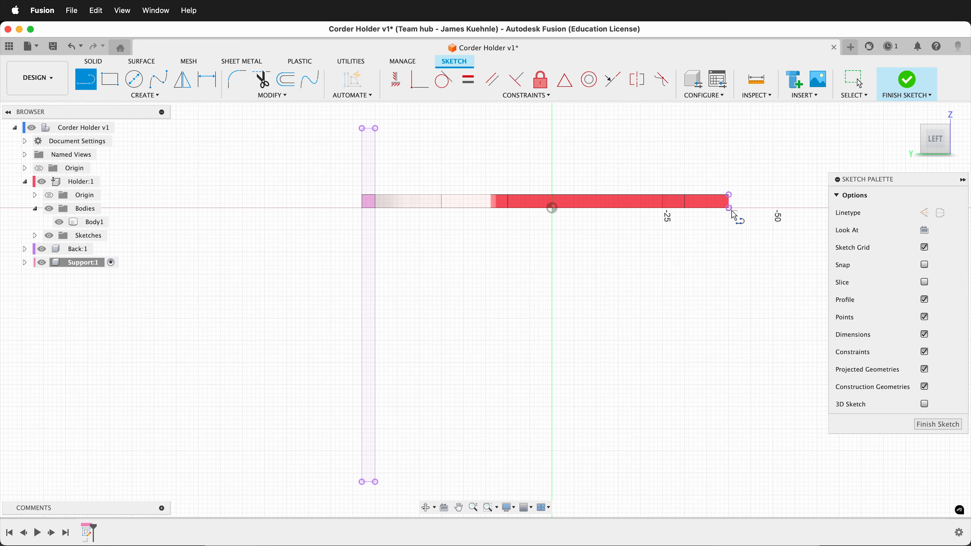
left_click(730, 209)
left_click(377, 482)
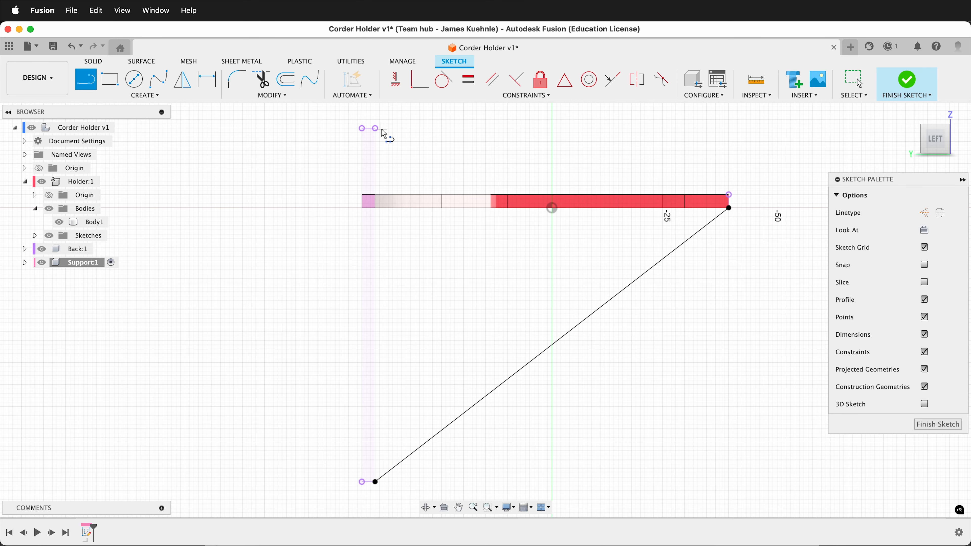
left_click(376, 130)
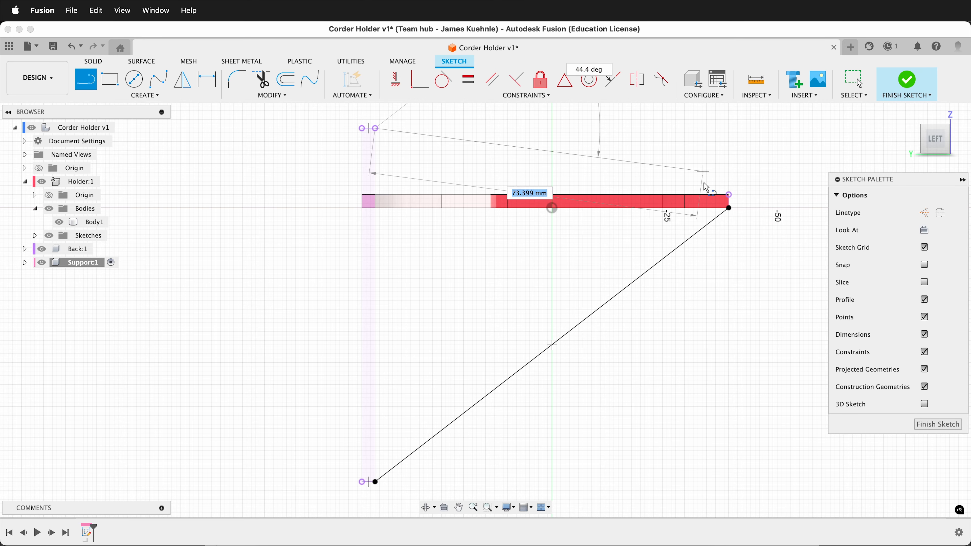
left_click(729, 195)
Step: Close the support profile with a vertical line along the rear of the back panel, joining its upper and lower projected corners
scroll(729, 235, "up", 3)
scroll(539, 274, "down", 5)
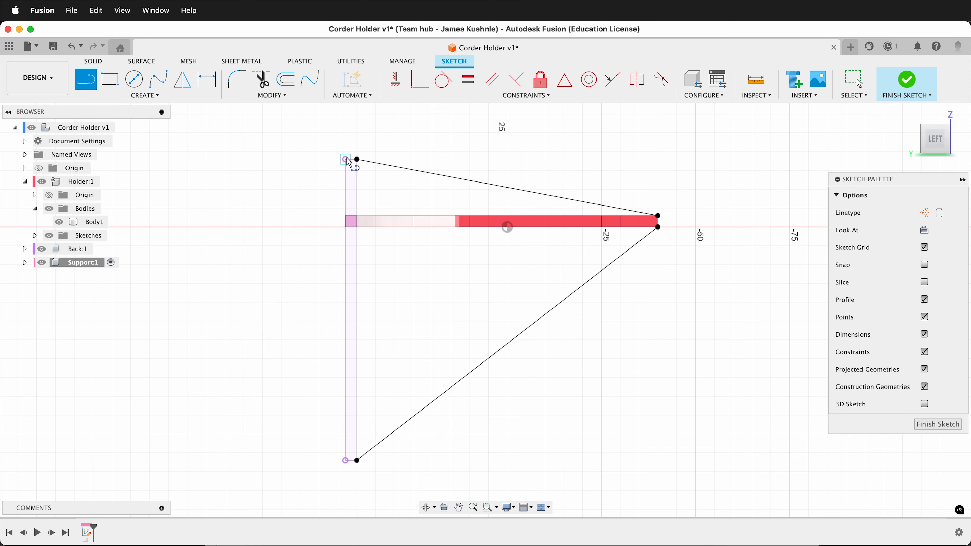
left_click(346, 159)
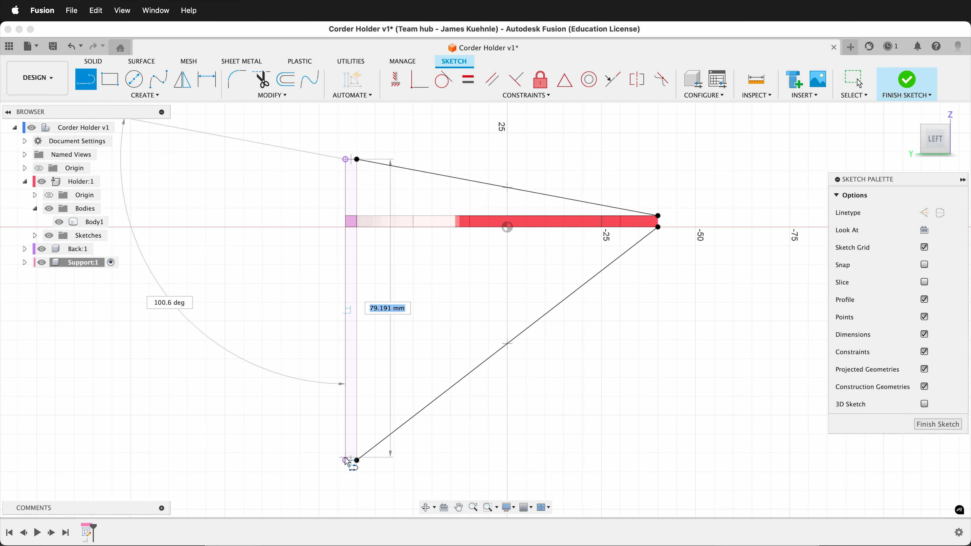
left_click(345, 460)
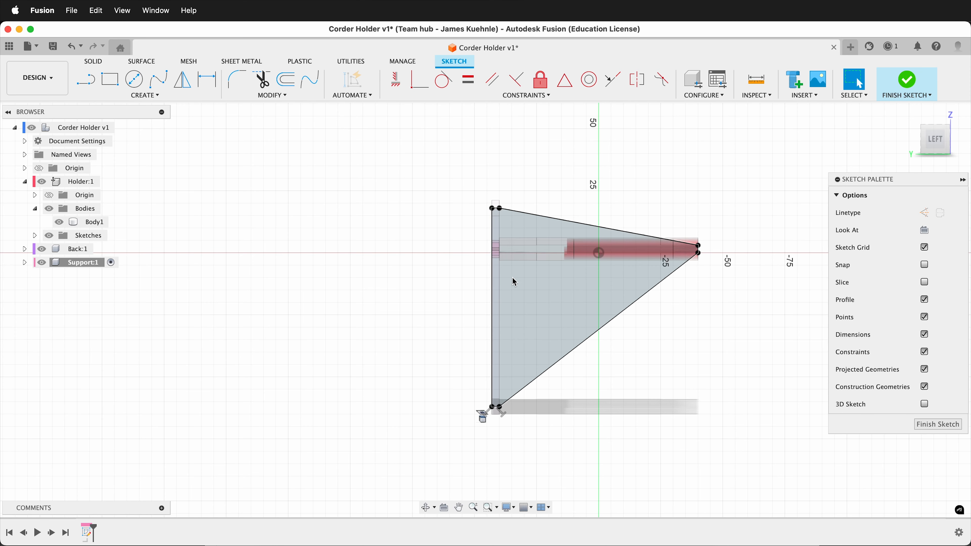
Step: Hide the Holder and Back components to isolate the support sketch
scroll(493, 282, "up", 3)
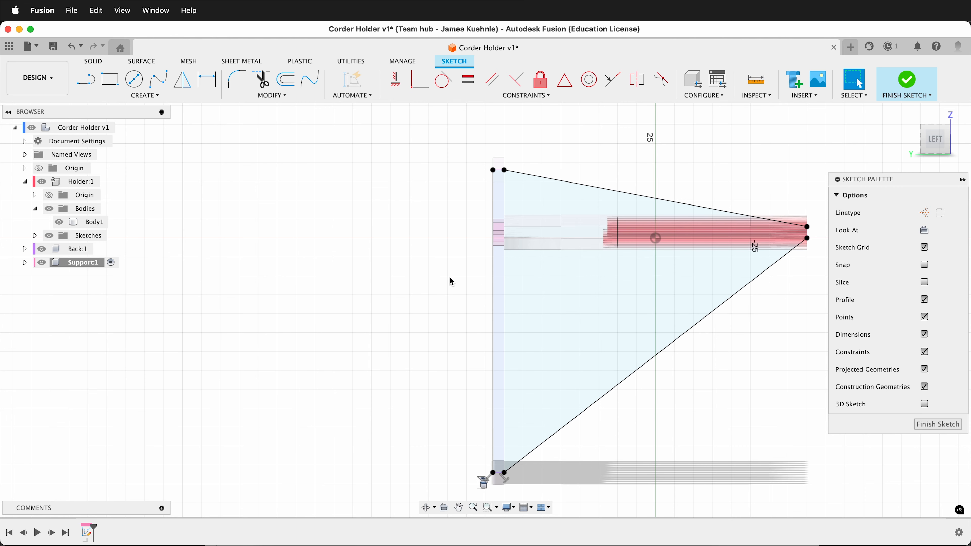
left_click(40, 183)
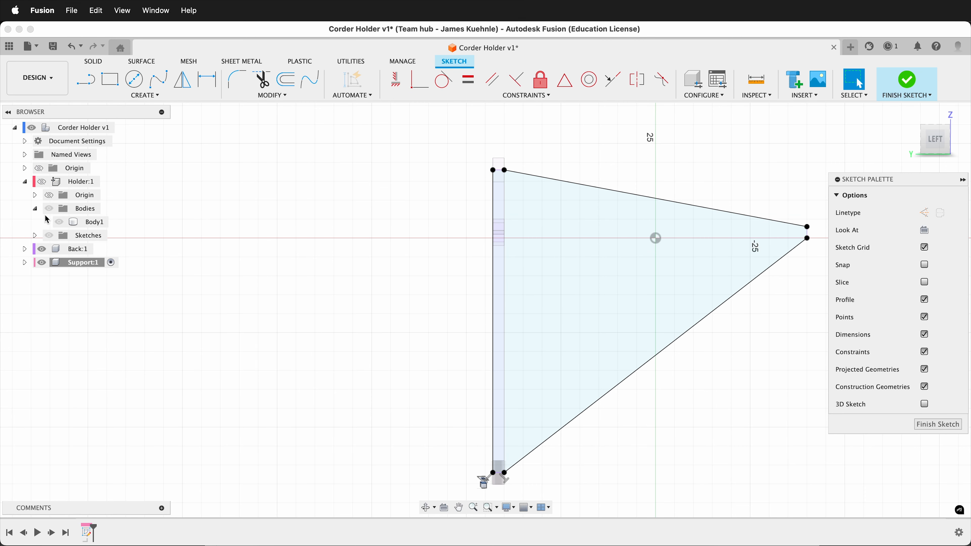
left_click(42, 250)
Step: Draw a narrow vertical rectangle about 3 by 47 mm inside the profile, with one long side on the rear line
scroll(446, 283, "up", 2)
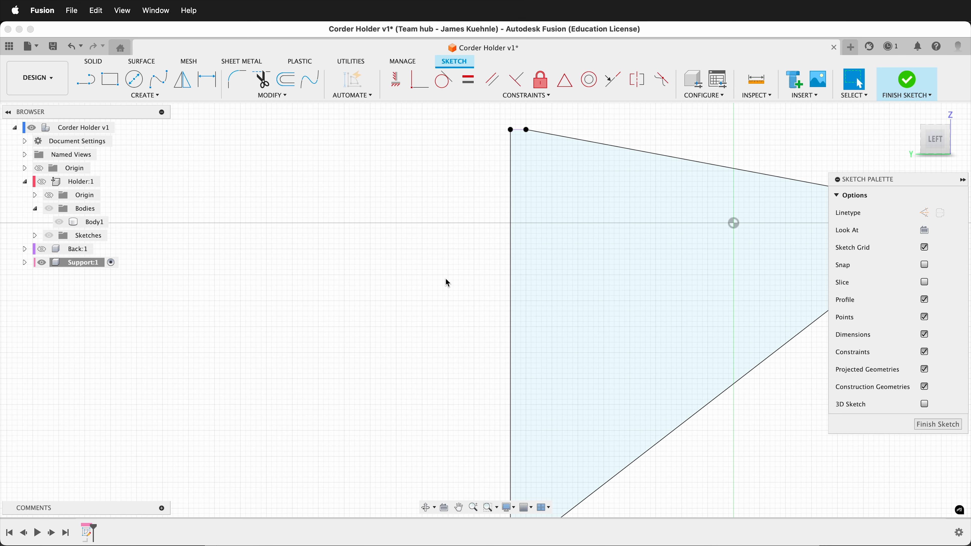
key("r")
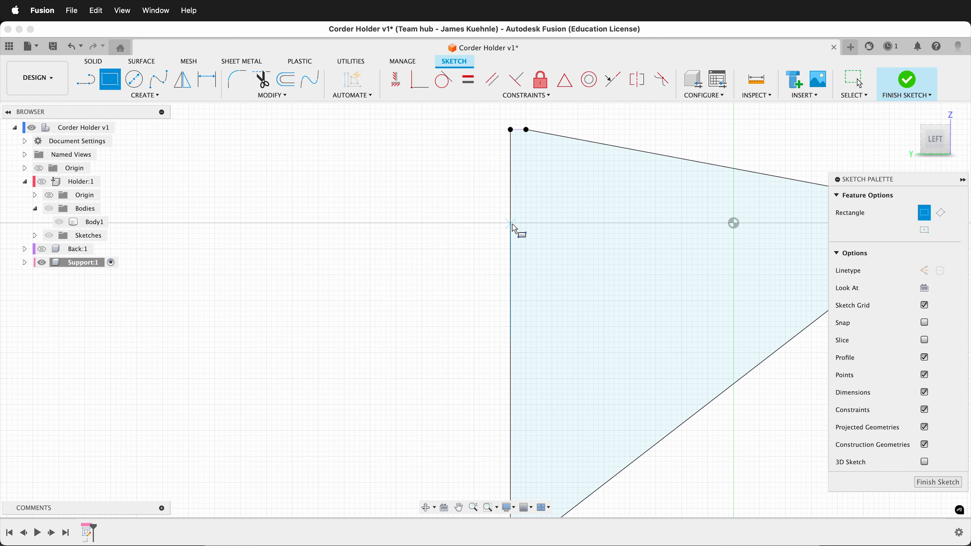
key("Tab")
left_click(522, 238)
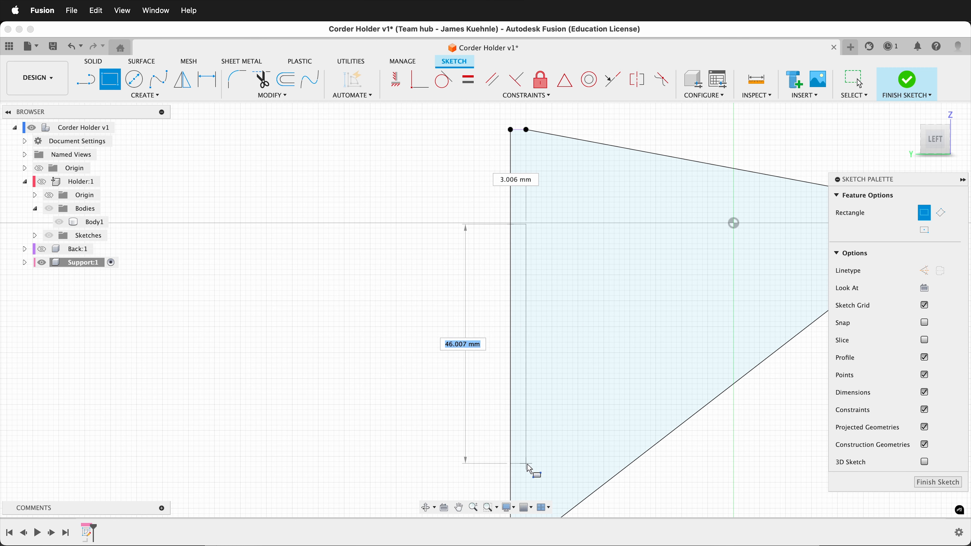
left_click(527, 469)
Step: Dimension the narrow rectangle's height at 50 mm
key("d")
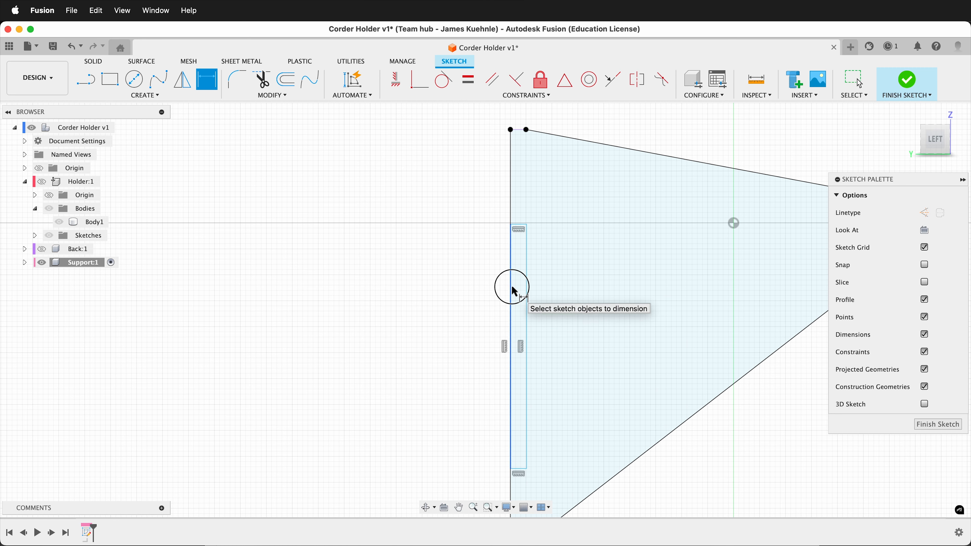
left_click(511, 288)
left_click(463, 320)
type("5")
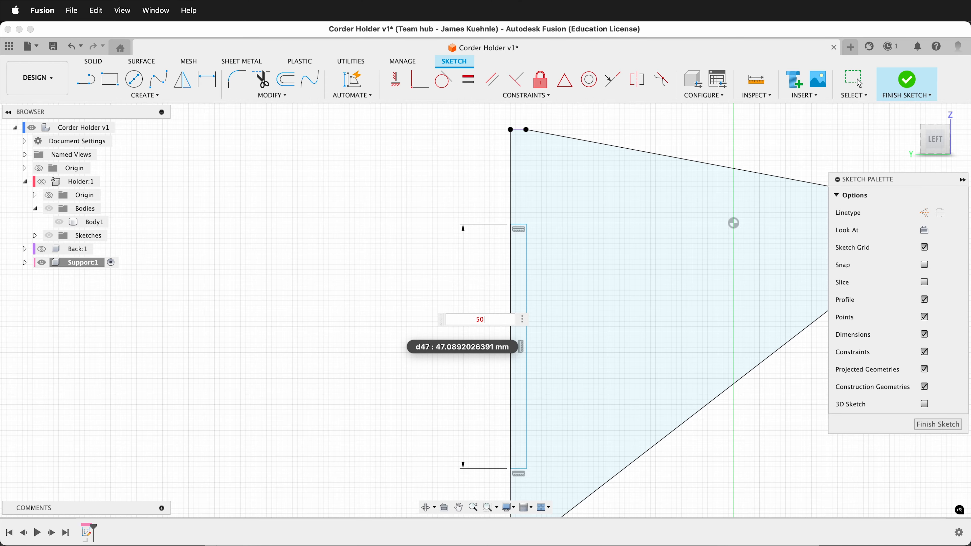
type("0")
key("Return")
Step: Center the rectangle vertically on the profile's rear line with a MidPoint constraint
scroll(398, 233, "down", 3)
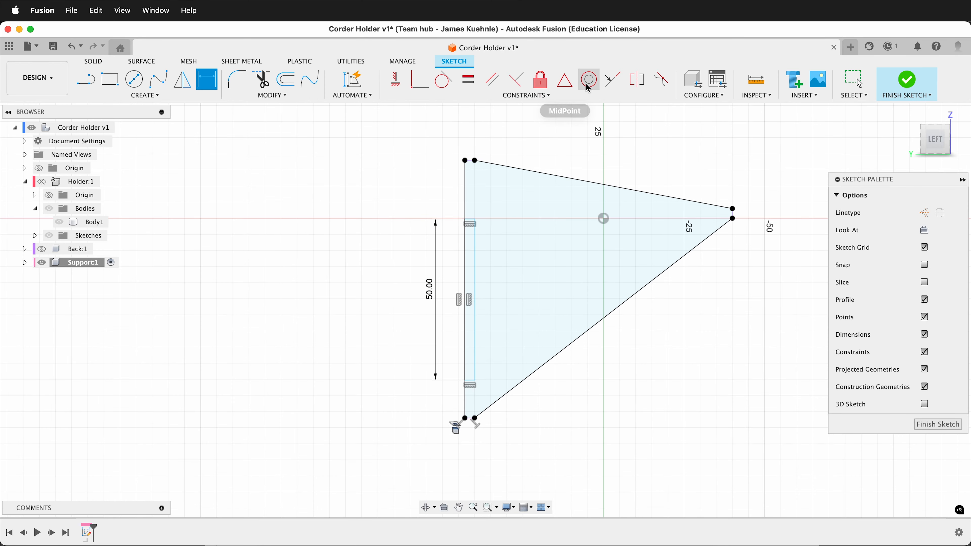
left_click(565, 80)
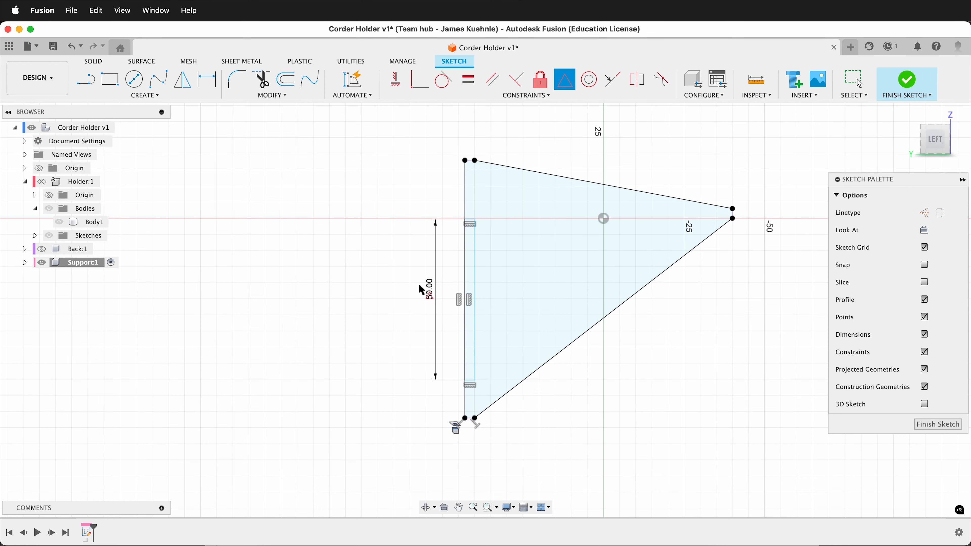
left_click(467, 308)
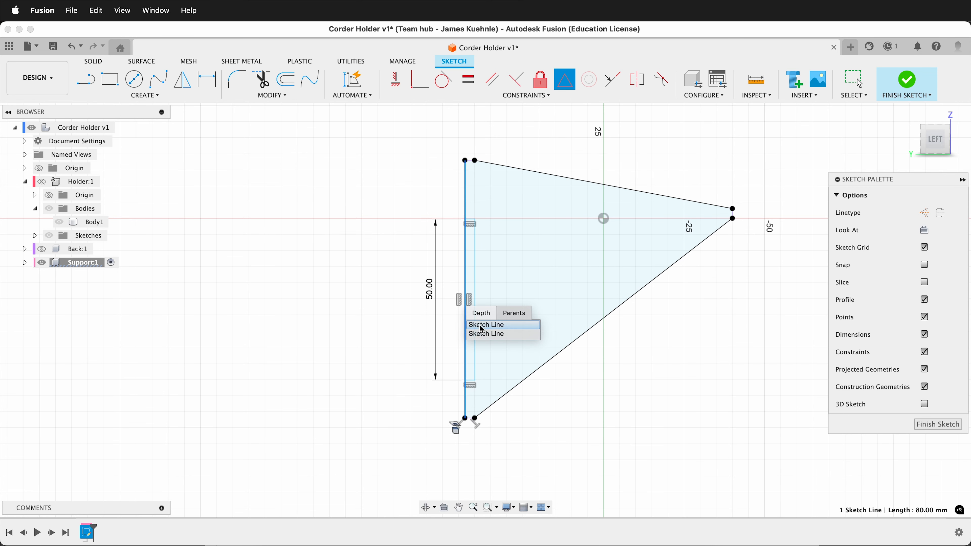
left_click(482, 326)
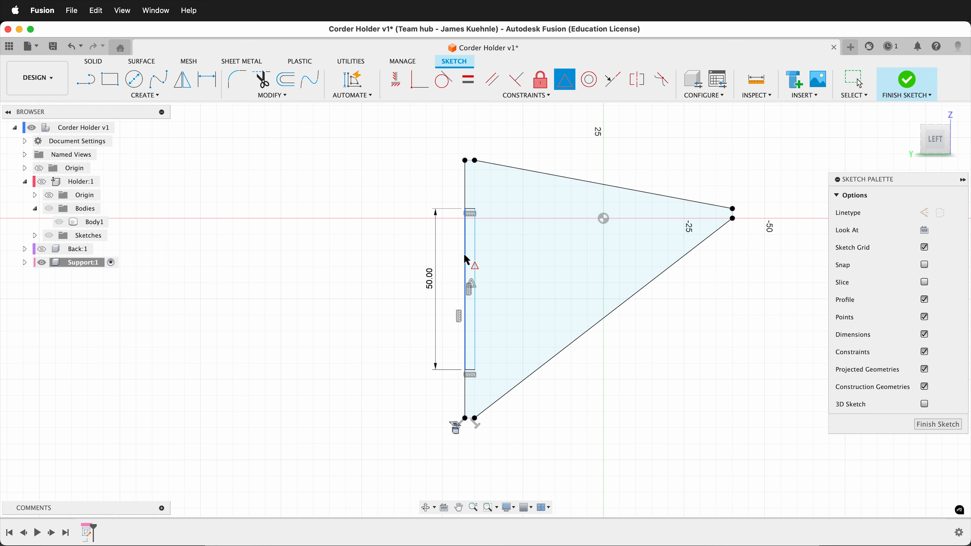
Step: Dimension the rectangle's width using the ply thickness parameter
scroll(473, 379, "up", 10)
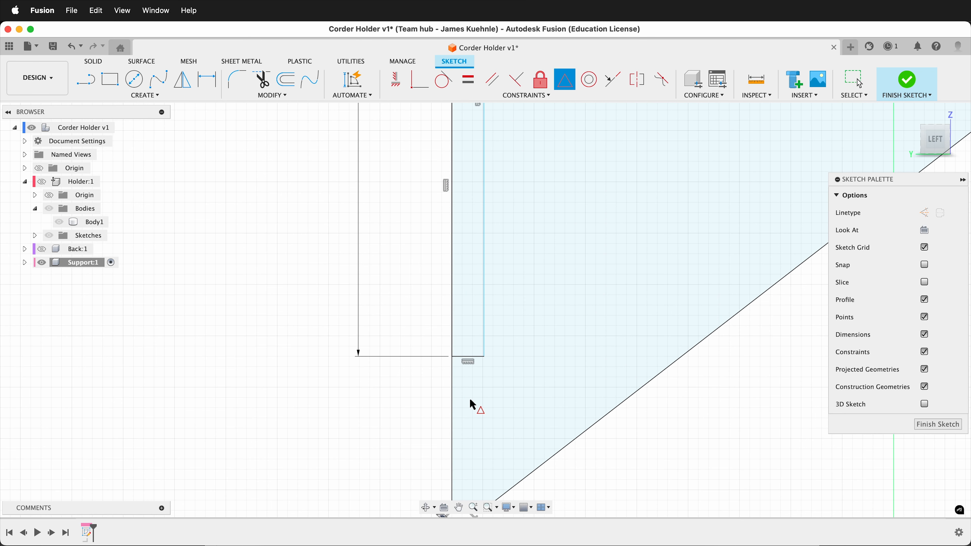
key("d")
left_click(473, 337)
left_click(481, 372)
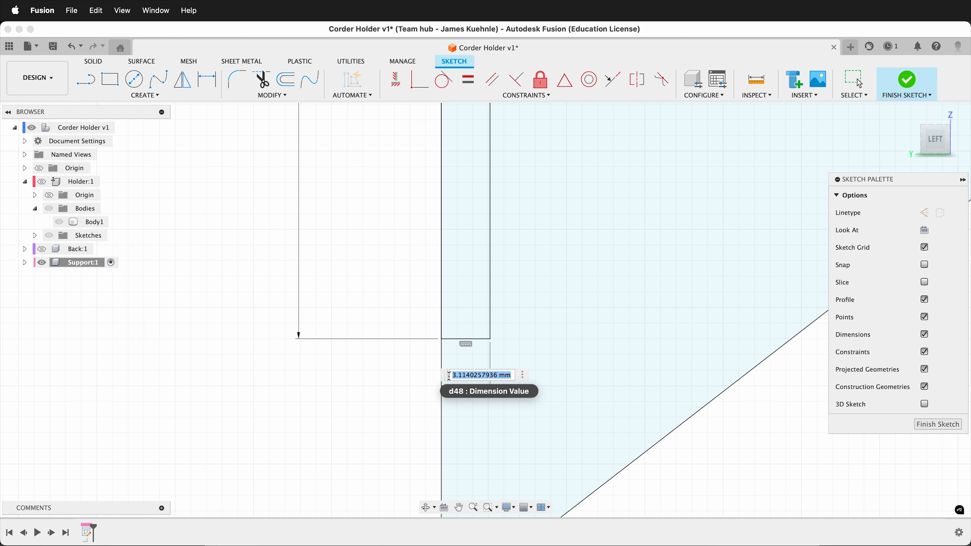
type("ply")
key("Return")
key("Return")
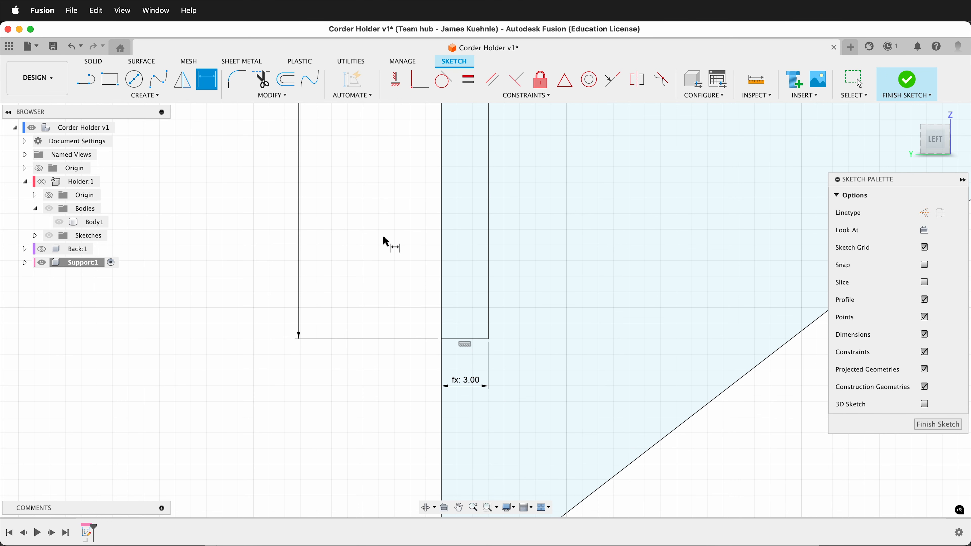
Step: Draw two short vertical lines linking the rectangle's inner corners to the back panel's upper and lower front corners
scroll(466, 338, "down", 10)
key("l")
left_click(471, 110)
left_click(461, 111)
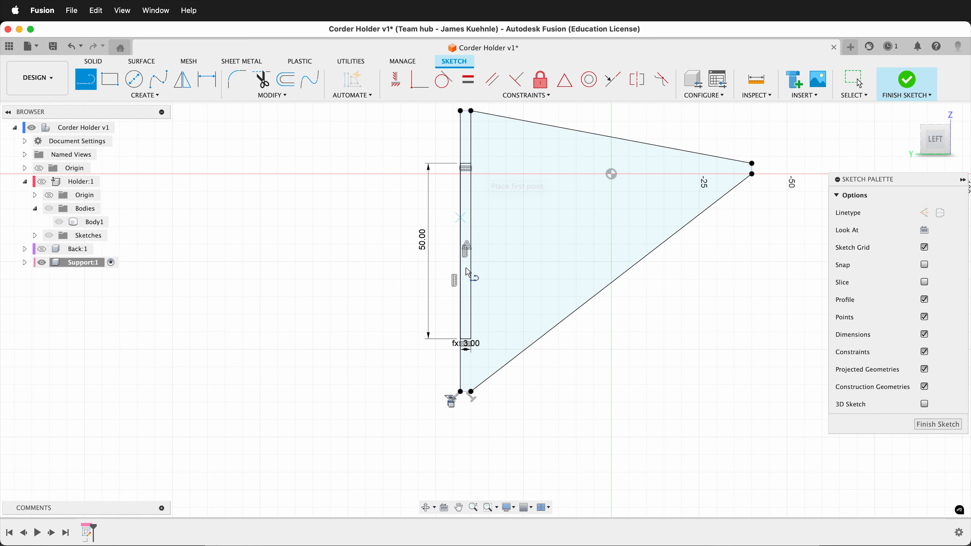
left_click(471, 339)
left_click(471, 391)
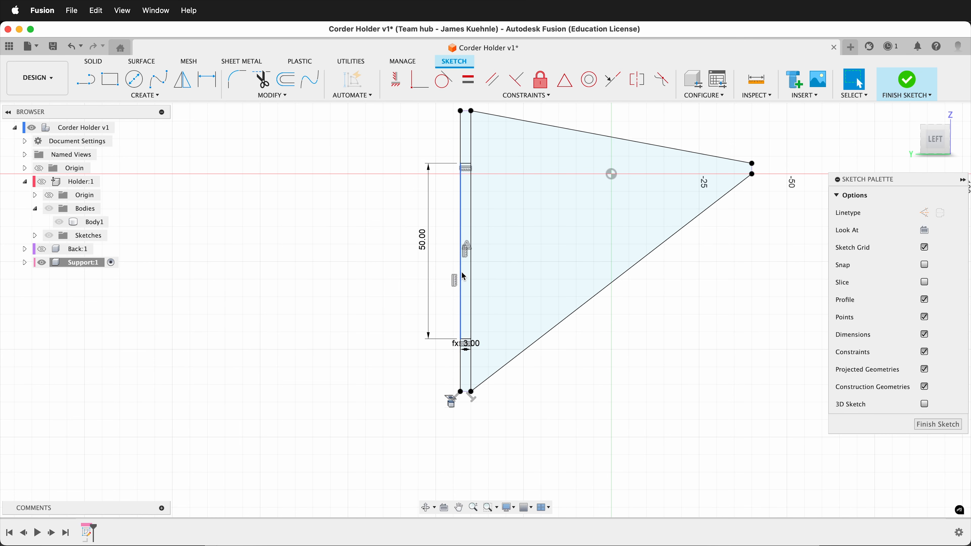
key("Escape")
Step: Convert the rectangle's long inner side to a construction line and finish the sketch
left_click(472, 290)
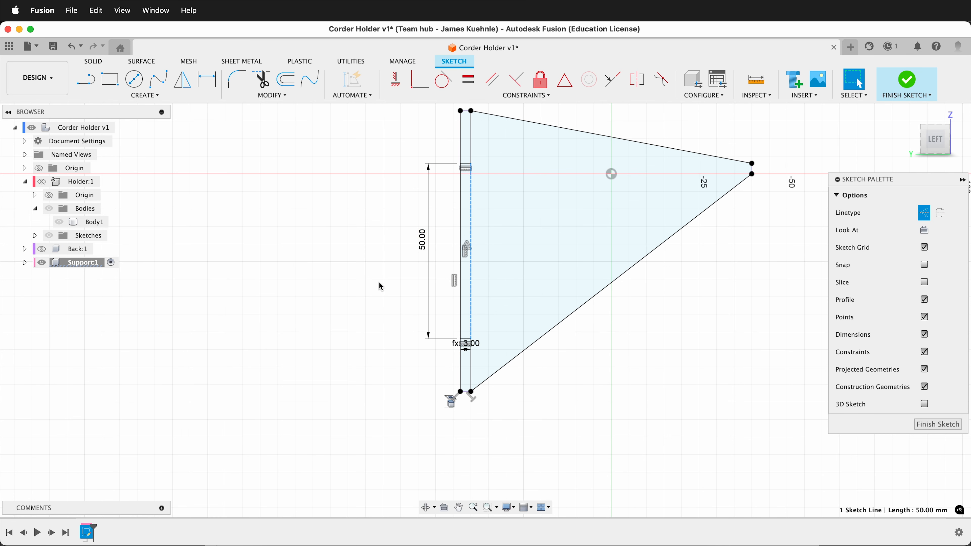
left_click(301, 285)
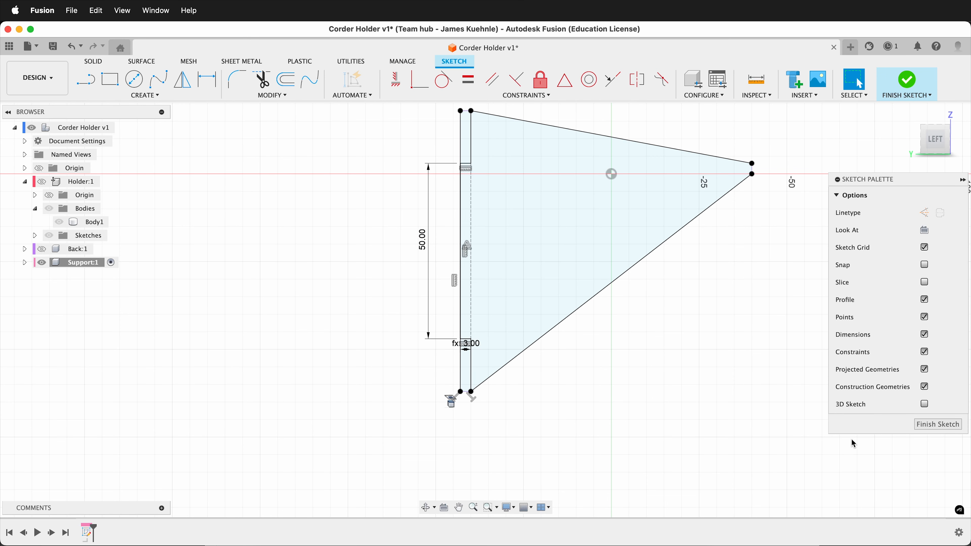
left_click(954, 430)
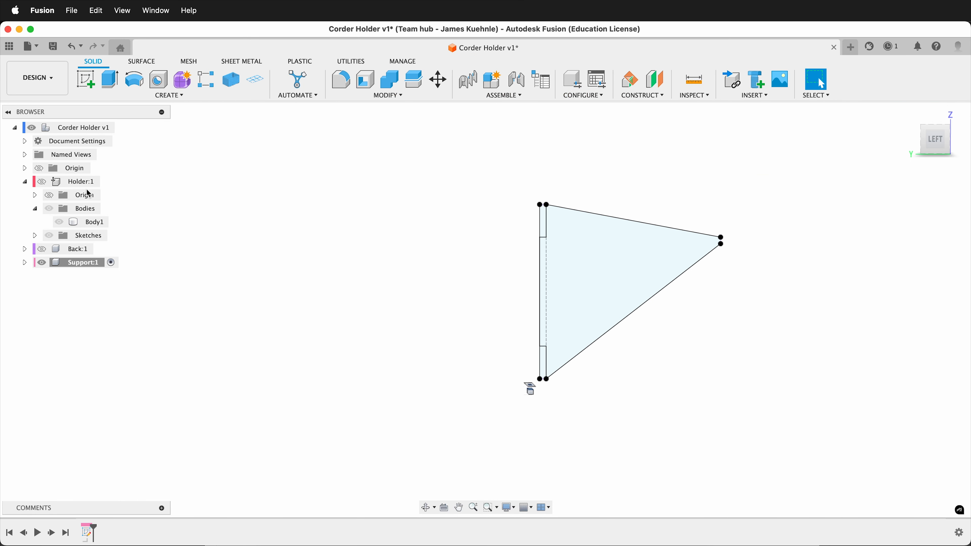
Step: Show the Holder and Back components again and view the support sketch in the assembly from the front at an angle
left_click(45, 182)
left_click(41, 249)
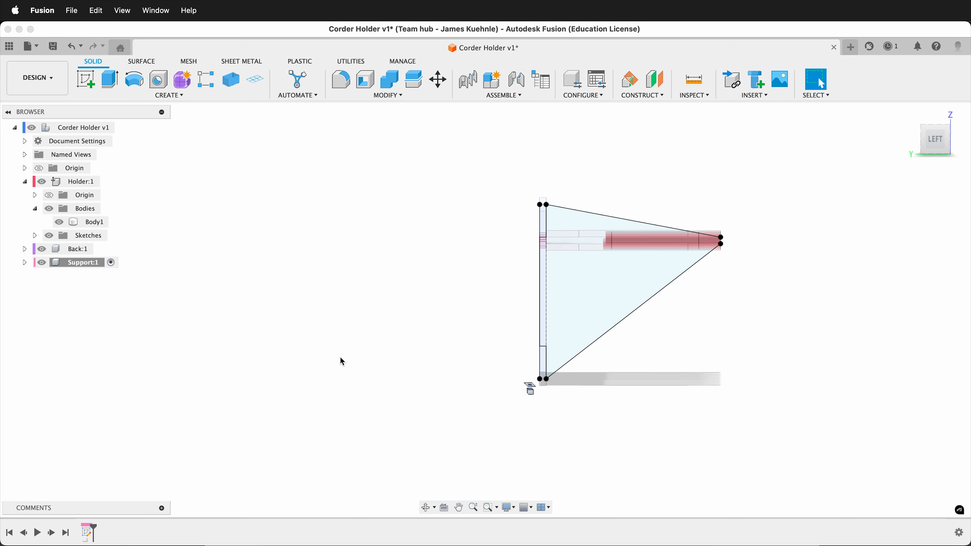
middle_click_drag(340, 362, 289, 370, "shift")
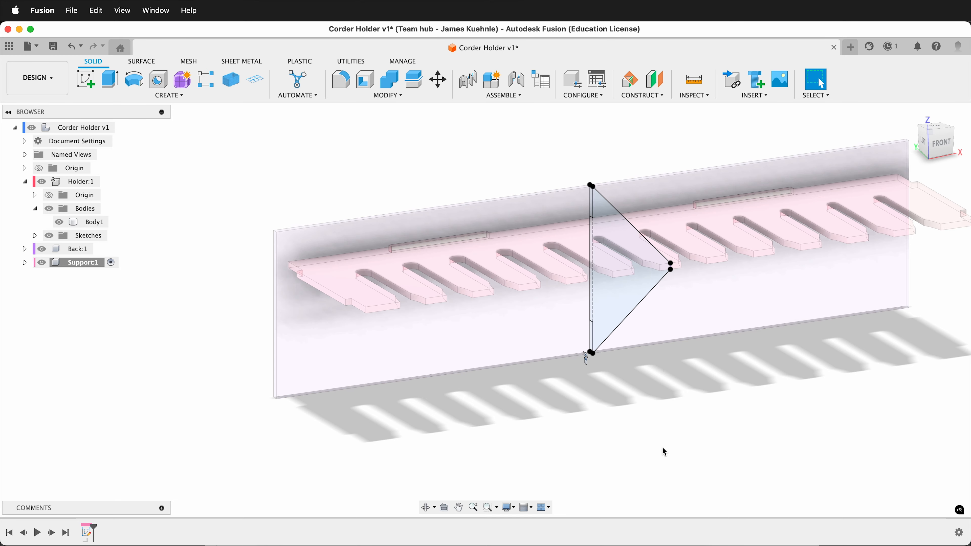
Step: Extrude the support profile as a new body by the ply parameter, starting from the outer face of the holder's end tab
key("e")
left_click(633, 306)
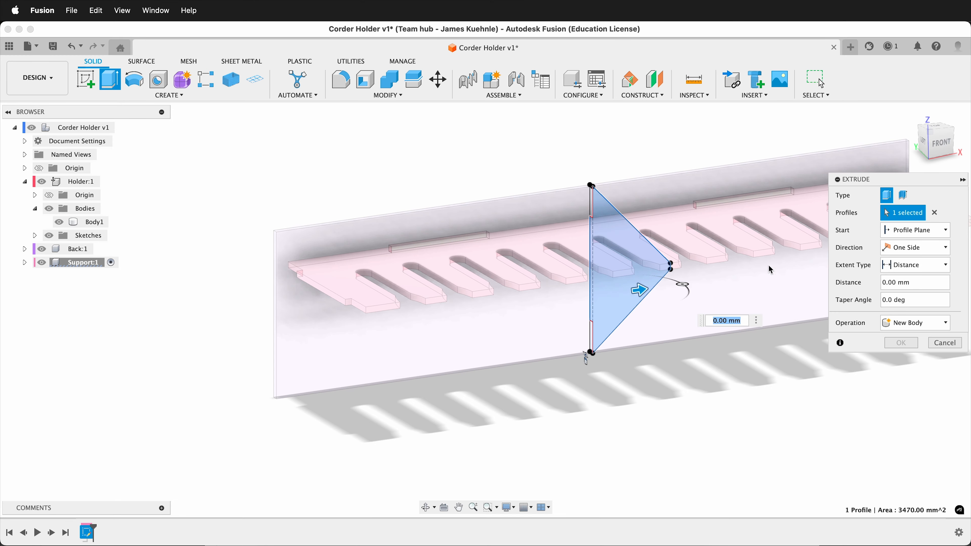
left_click(921, 231)
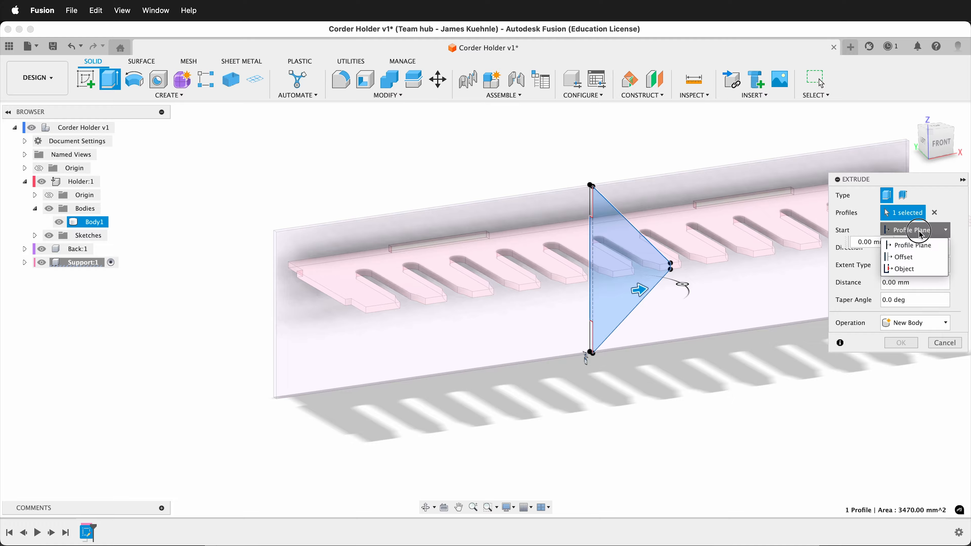
left_click(922, 269)
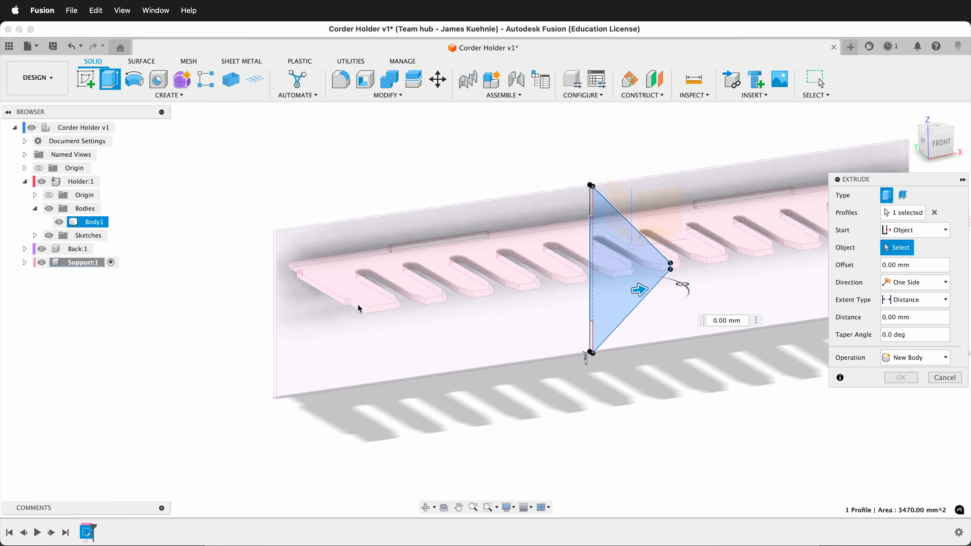
scroll(357, 308, "up", 5)
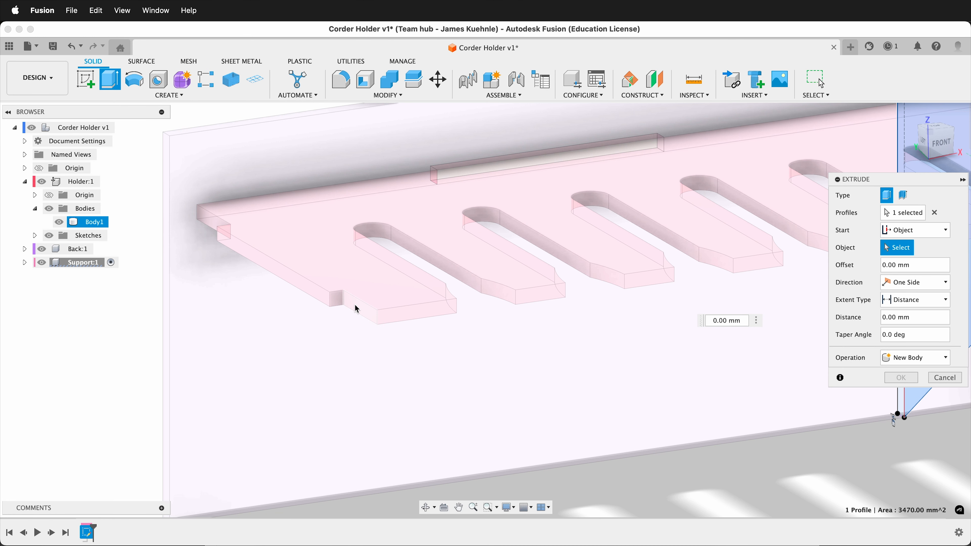
left_click(304, 285)
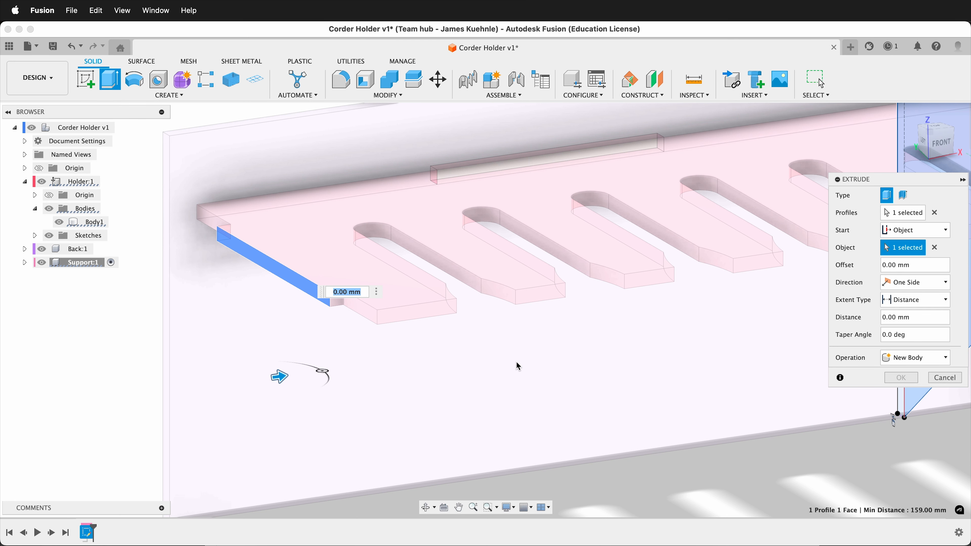
type("ply")
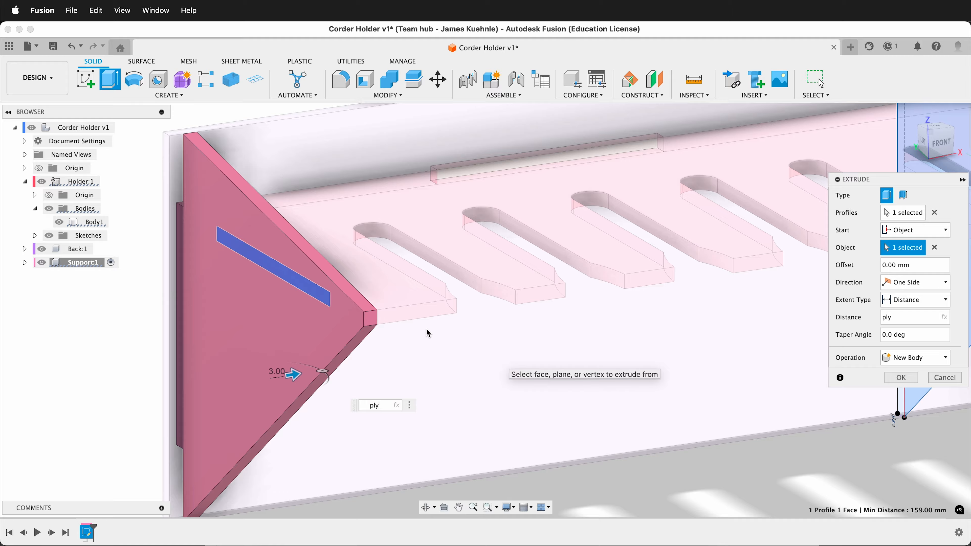
middle_click_drag(340, 337, 153, 321, "shift")
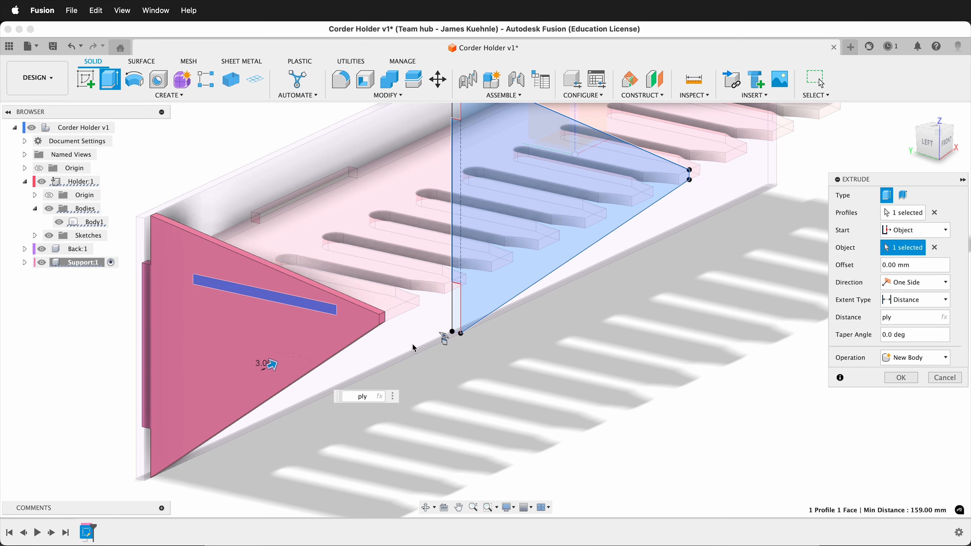
left_click(902, 378)
Step: Cut the holder's end tab out of the triangular support with Combine, keeping the holder as the tool body
middle_click_drag(804, 379, 743, 372, "shift")
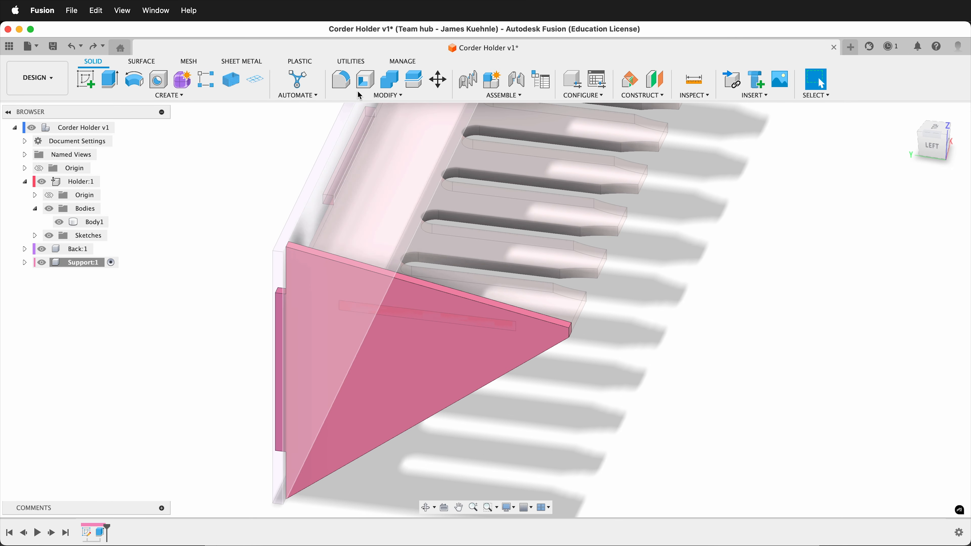
left_click(389, 79)
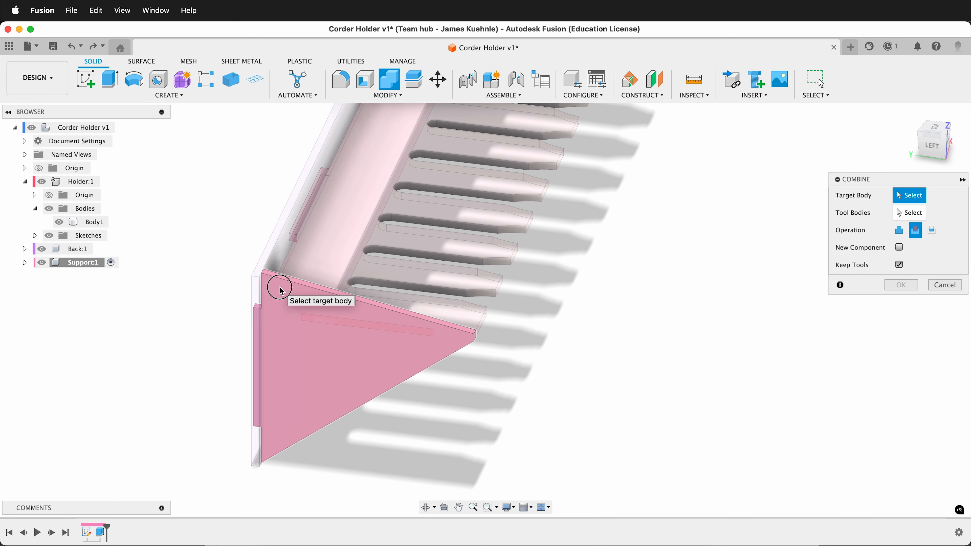
left_click(278, 301)
left_click(337, 239)
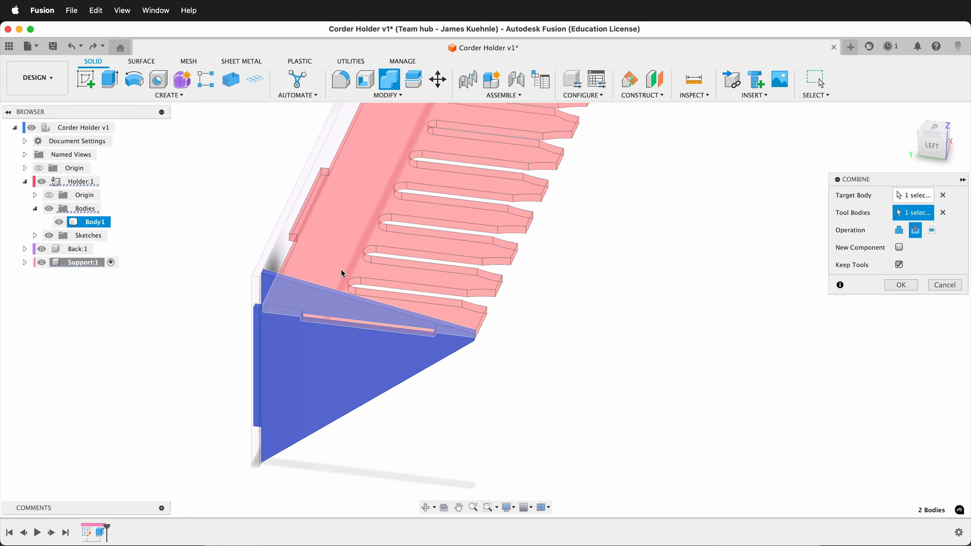
left_click(901, 286)
middle_click_drag(431, 441, 388, 422, "shift")
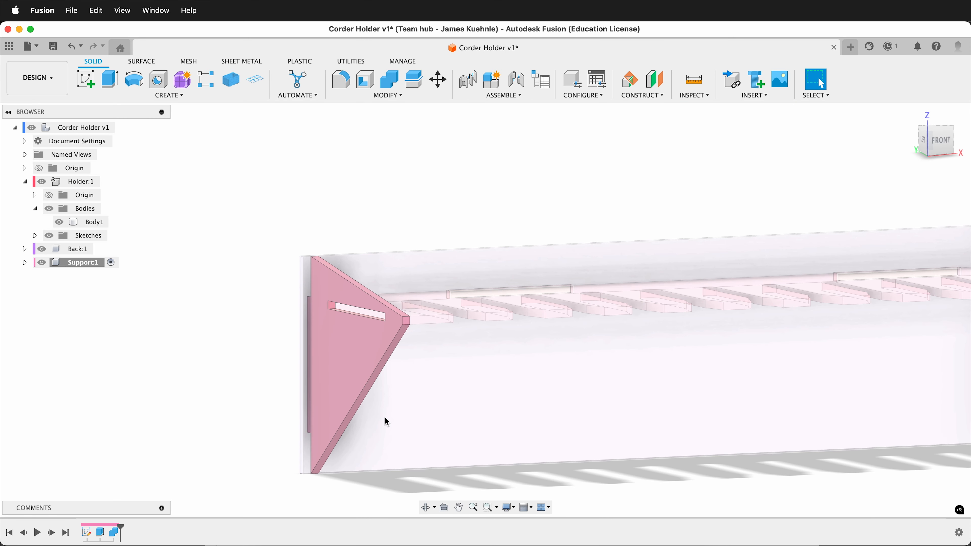
Step: Activate the top-level assembly and mirror the Support component across the vertical origin plane midway along the holder
scroll(260, 261, "down", 5)
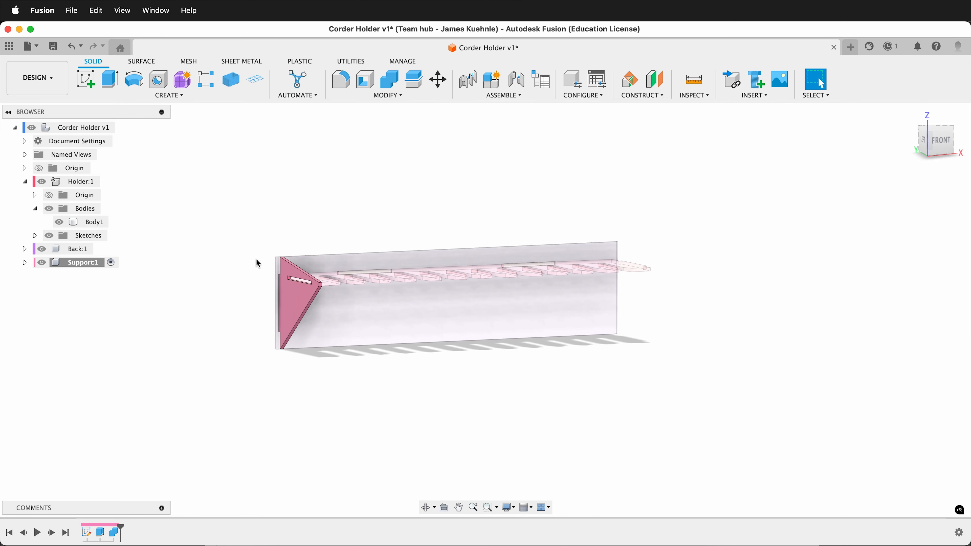
middle_click_drag(711, 302, 716, 342, "shift")
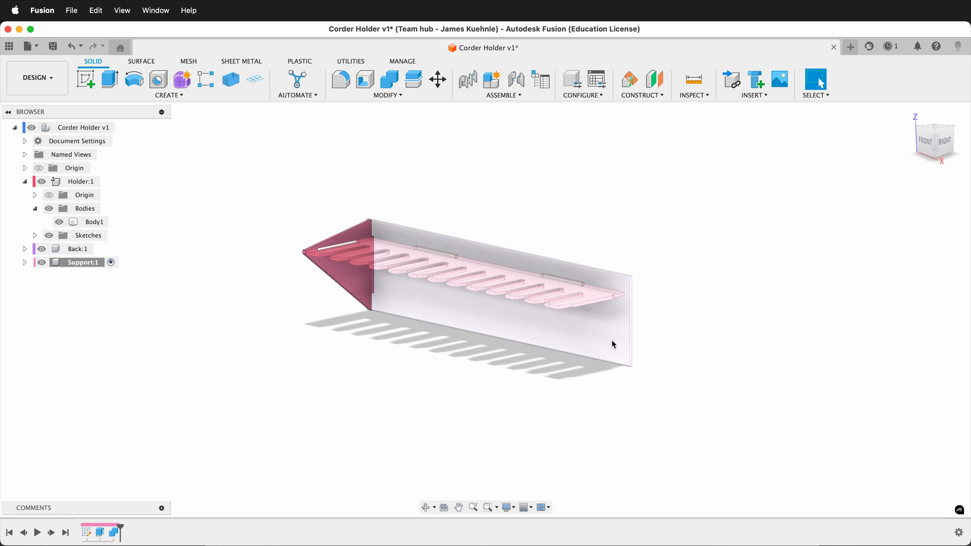
mouse_move(370, 371)
middle_mouse_down("shift")
mouse_move(412, 362)
mouse_move(384, 376)
middle_mouse_up("shift")
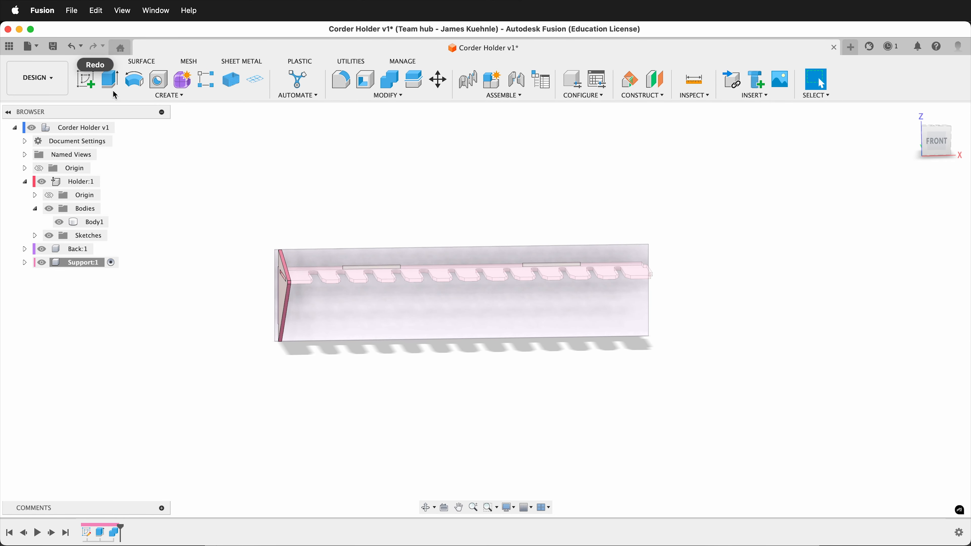
left_click(125, 127)
left_click(169, 95)
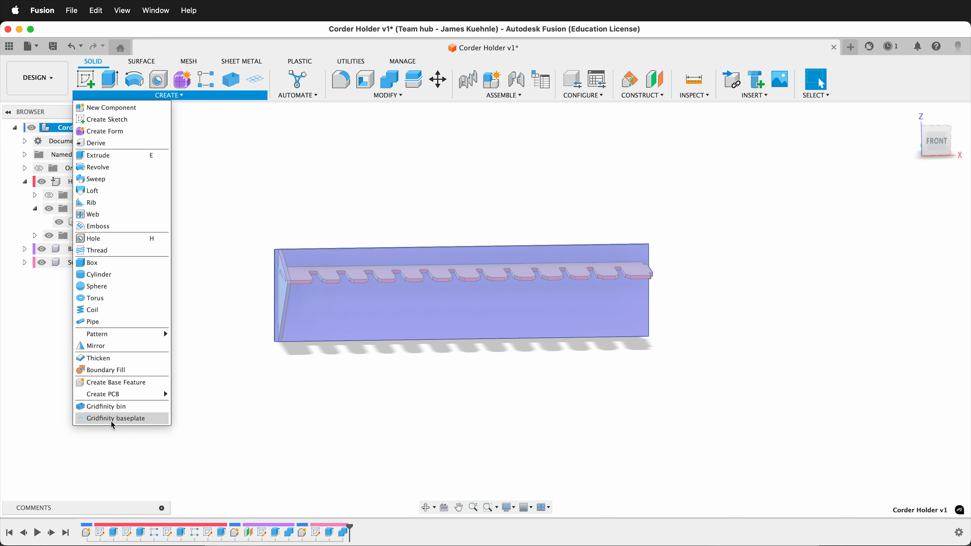
left_click(96, 342)
middle_click_drag(763, 369, 692, 356, "shift")
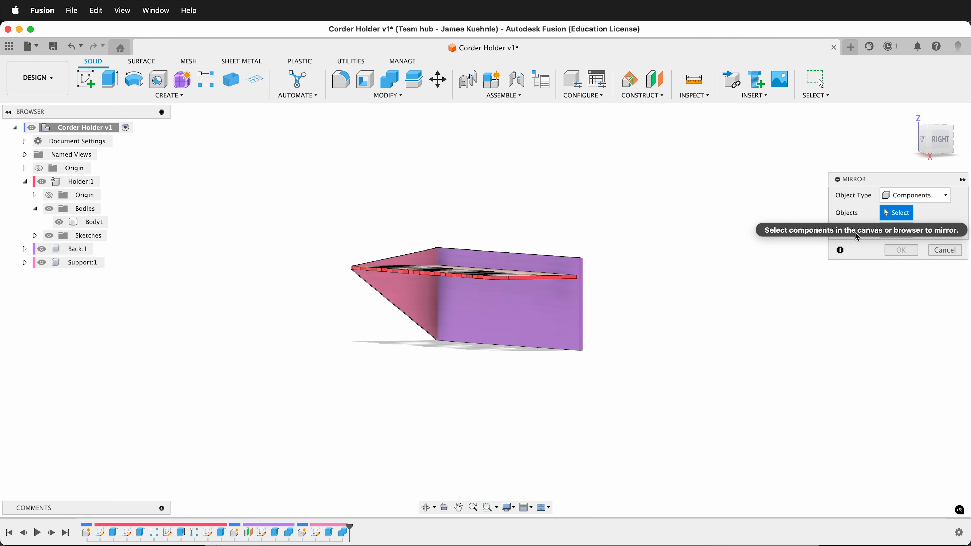
left_click(398, 303)
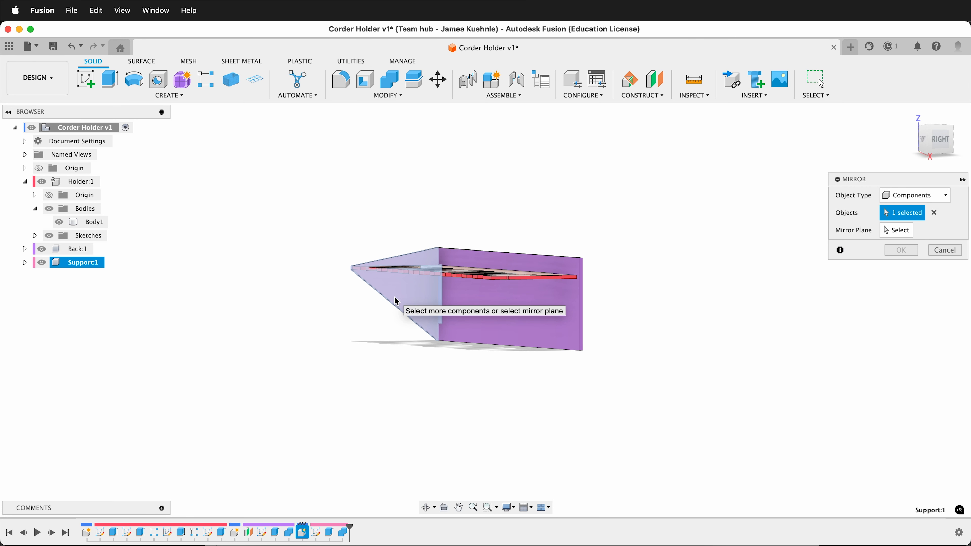
left_click(895, 230)
middle_click_drag(505, 212, 514, 234, "shift")
left_click(535, 412)
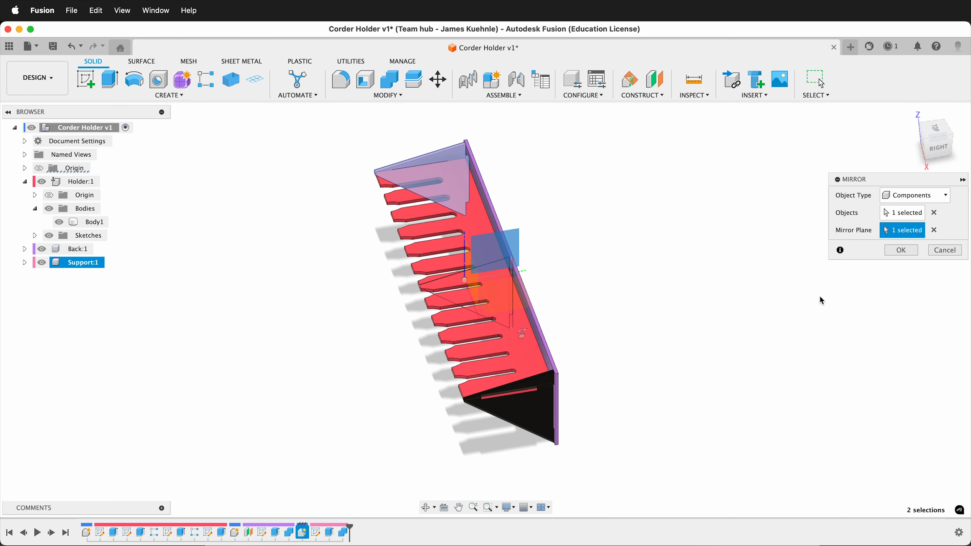
left_click(901, 251)
Step: Cut both supports' tabs out of the back panel with Combine, keeping the two supports as tool bodies
middle_click_drag(580, 340, 498, 423, "shift")
scroll(353, 222, "up", 5)
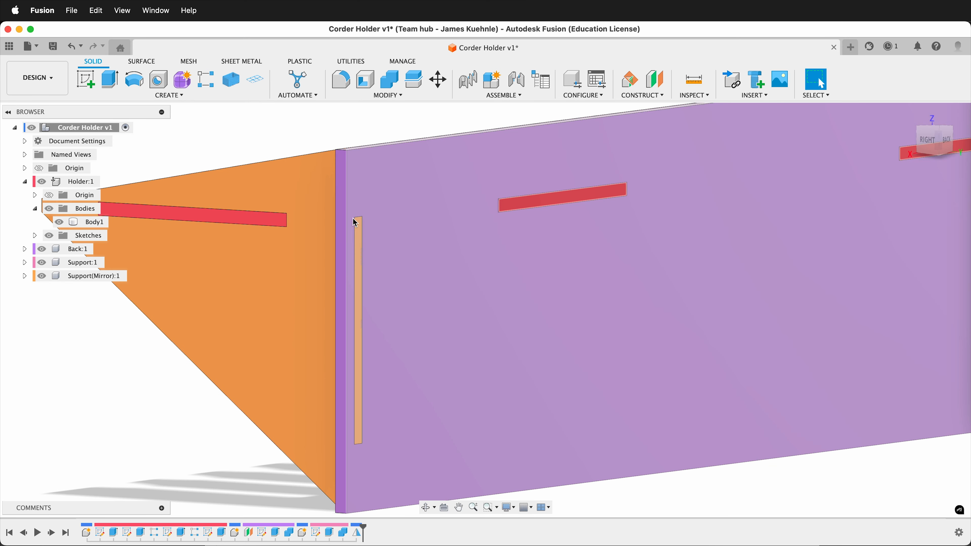
scroll(203, 237, "down", 3)
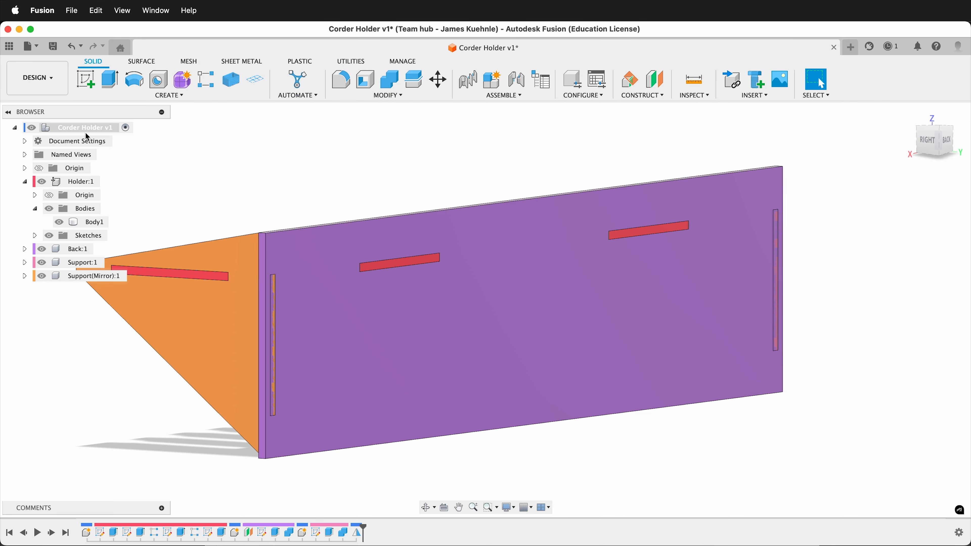
left_click(388, 79)
left_click(574, 357)
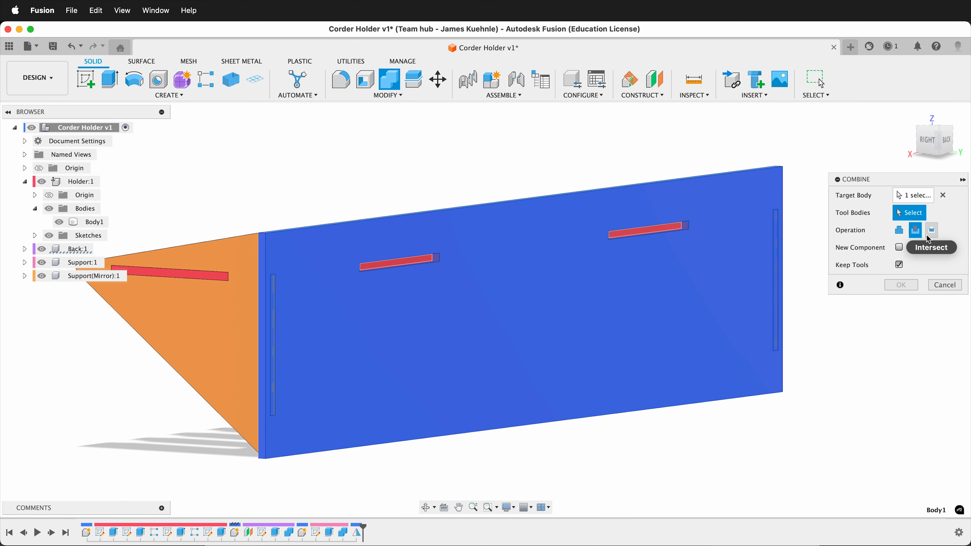
left_click(248, 319)
middle_click_drag(725, 509, 674, 399, "shift")
left_click(643, 398)
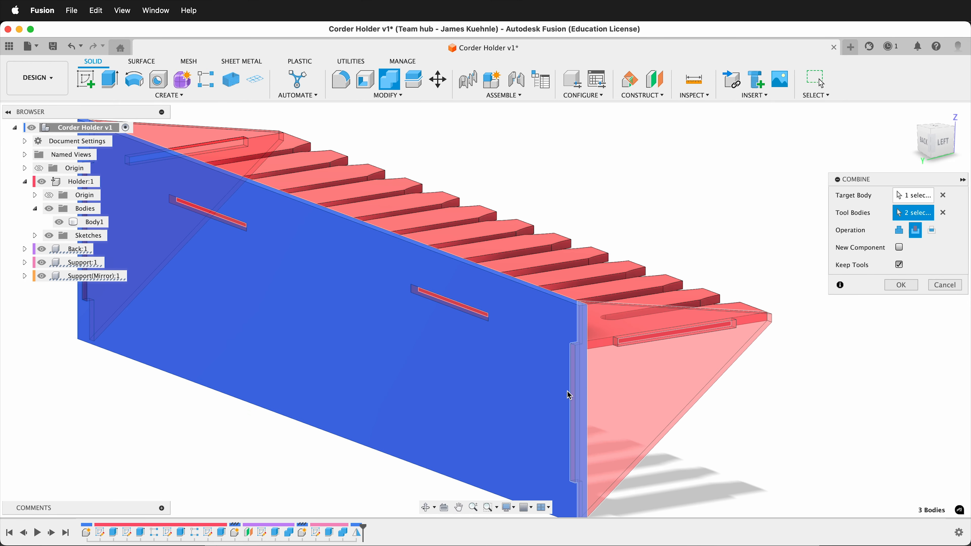
left_click(901, 285)
scroll(772, 268, "down", 4)
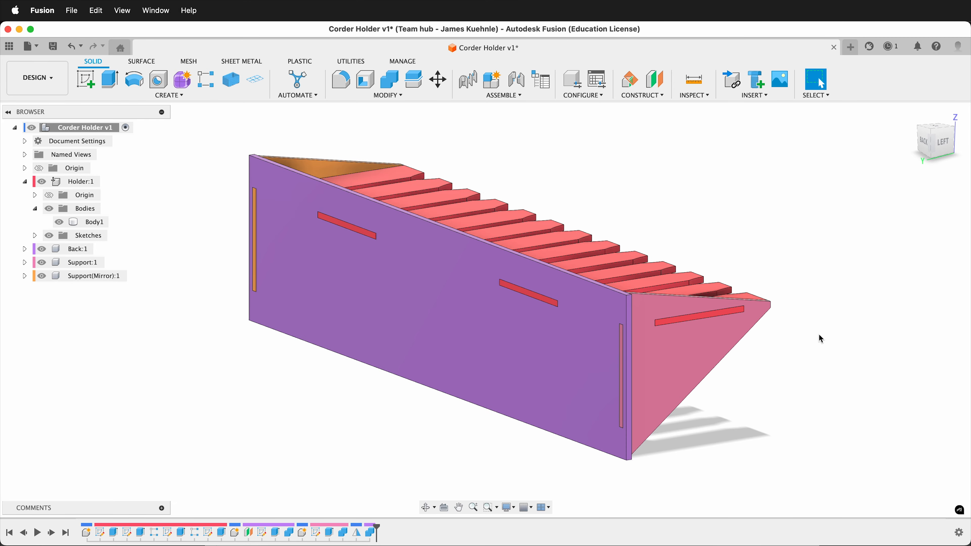
Step: Activate the Back component and start a new sketch on the front-facing origin plane
middle_click_drag(820, 338, 744, 294, "shift")
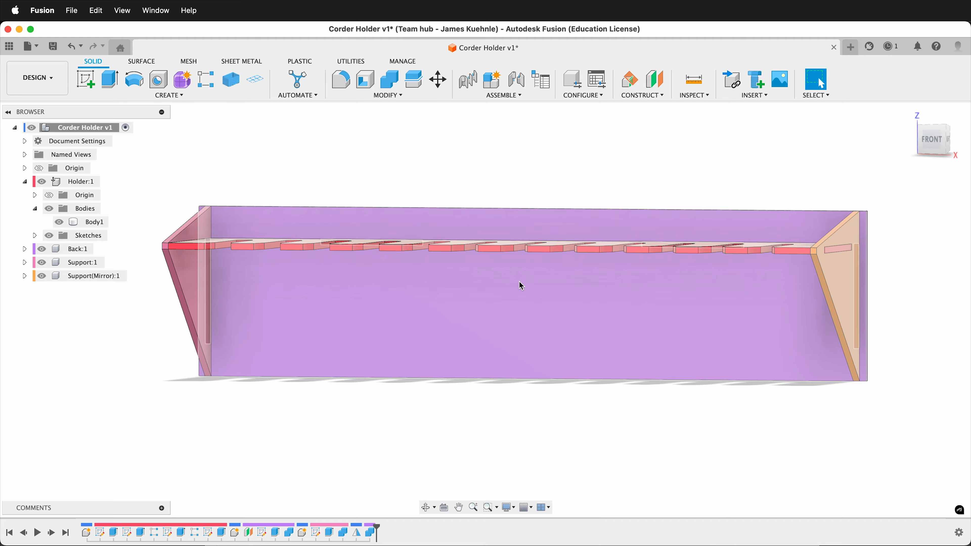
scroll(733, 431, "down", 2)
mouse_move(554, 444)
middle_mouse_down("shift")
mouse_move(566, 482)
mouse_move(572, 440)
middle_mouse_up("shift")
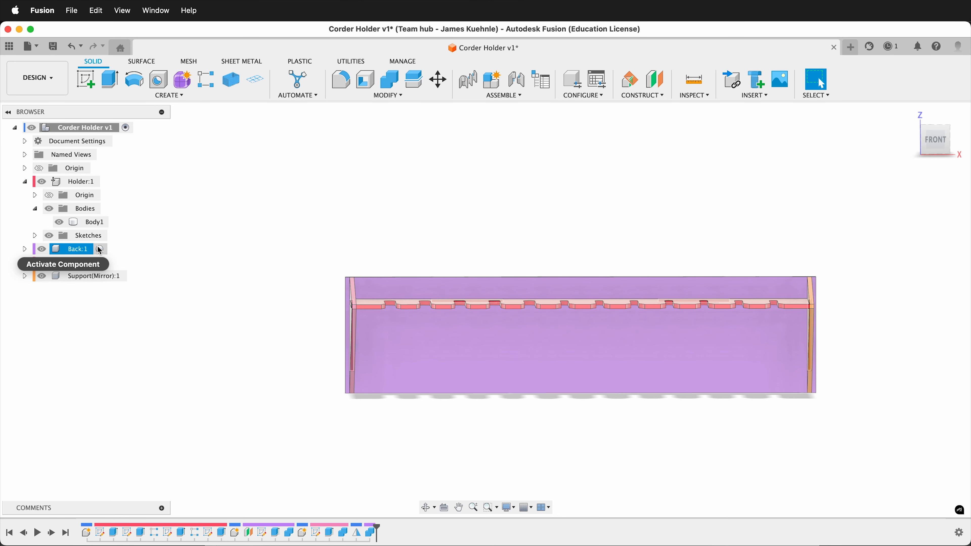
left_click(100, 249)
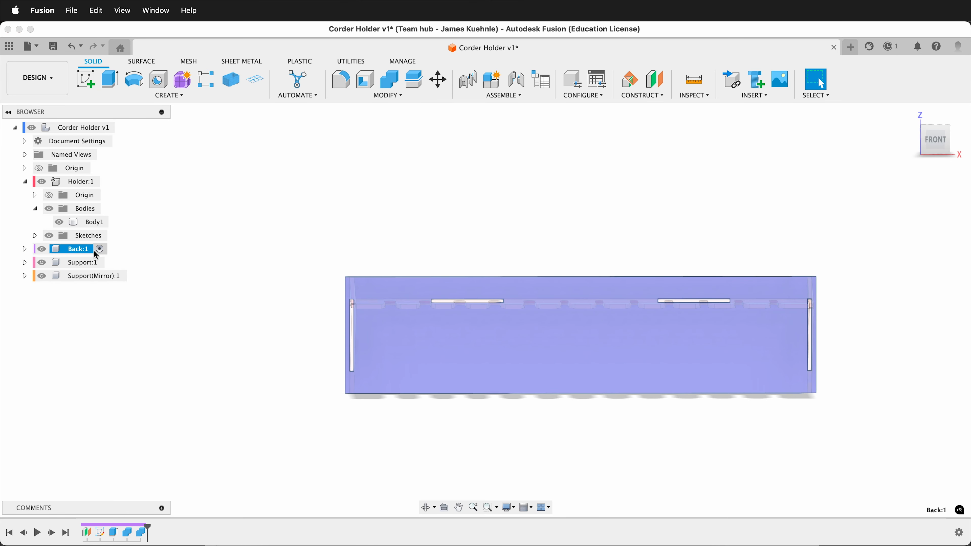
left_click(85, 80)
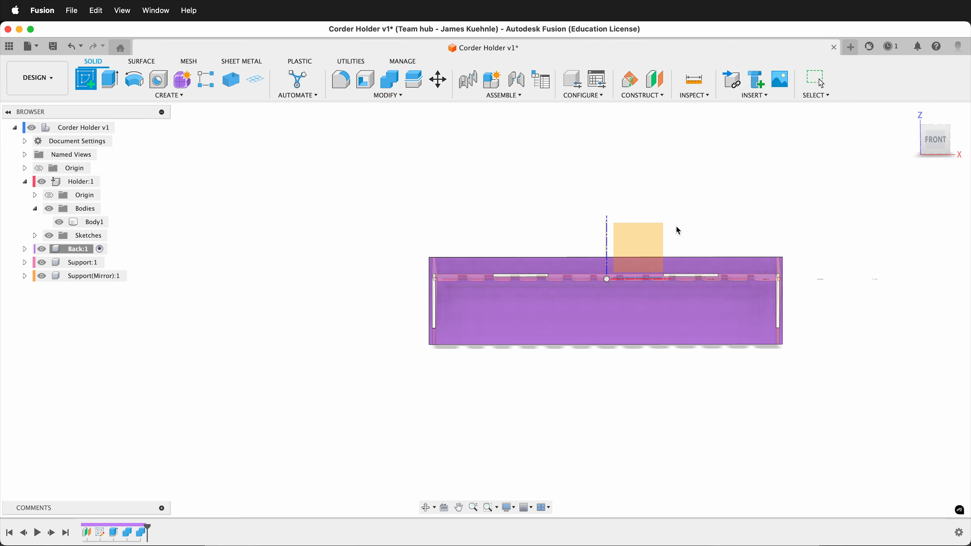
left_click(638, 247)
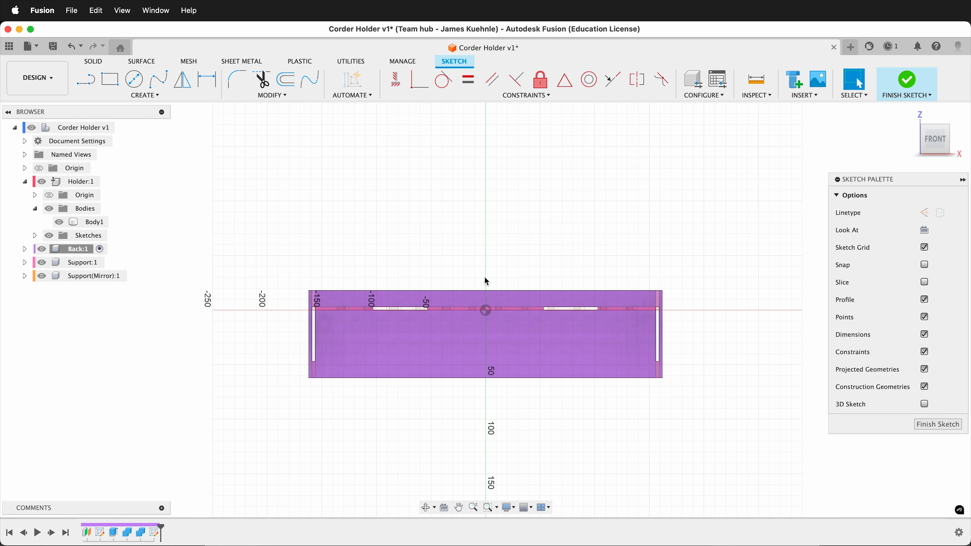
Step: Project the back panel's face with its slots into the sketch and hide the Back component's bodies
key("p")
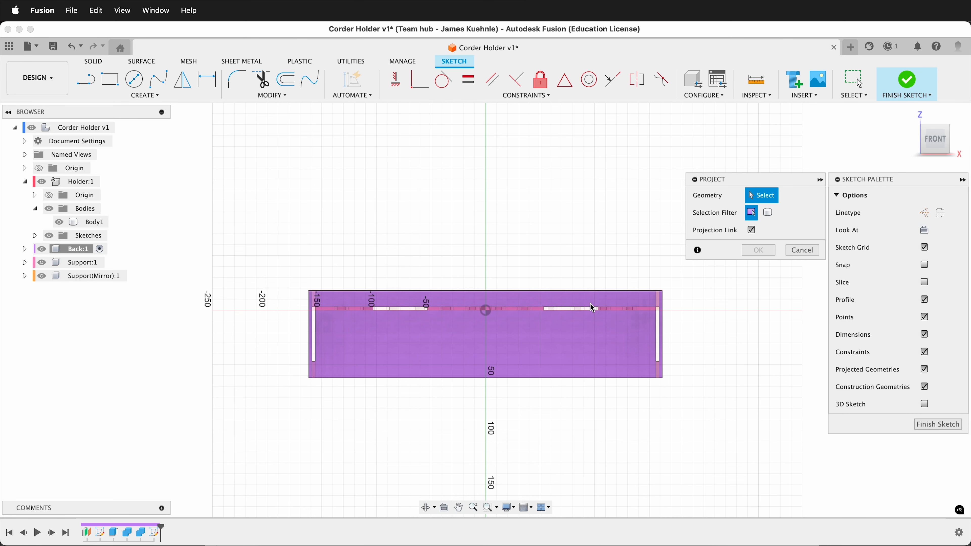
left_click(601, 363)
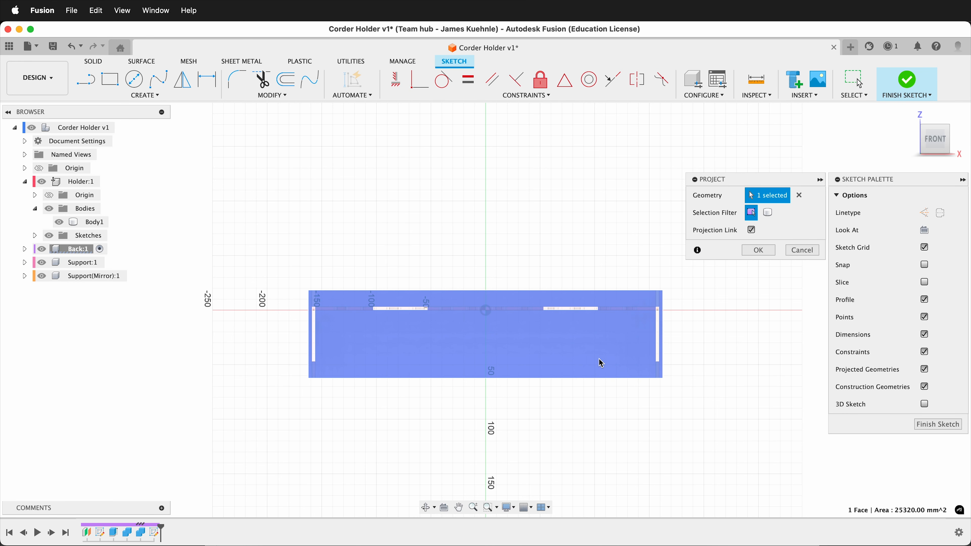
left_click(759, 251)
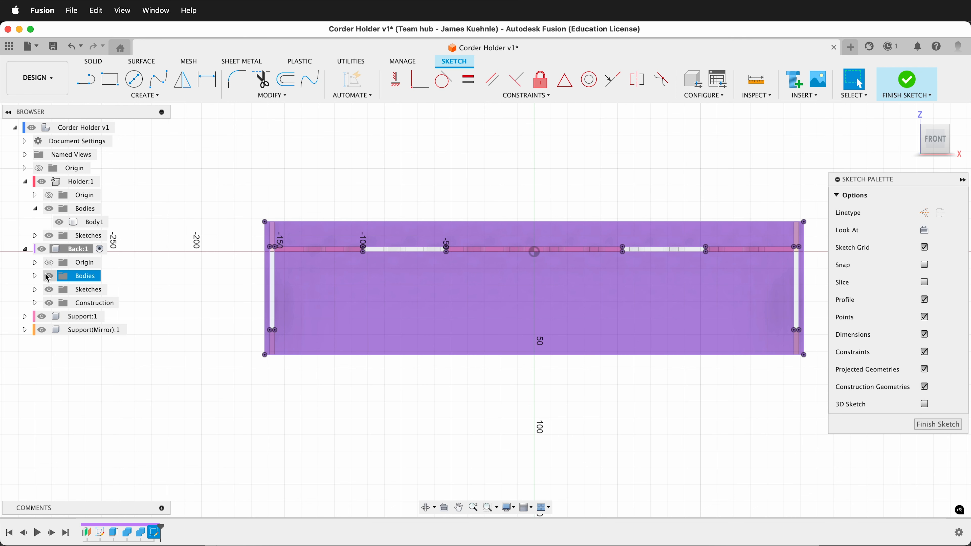
left_click(49, 276)
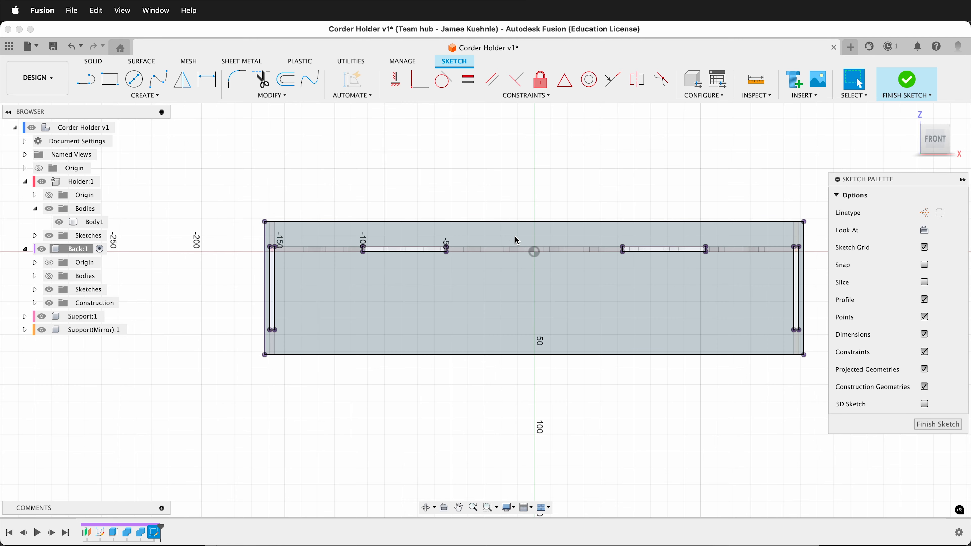
Step: Sketch three circles in a row across the back panel below the horizontal slots, the left one about 16 mm and the middle one about 19 mm in diameter
key("c")
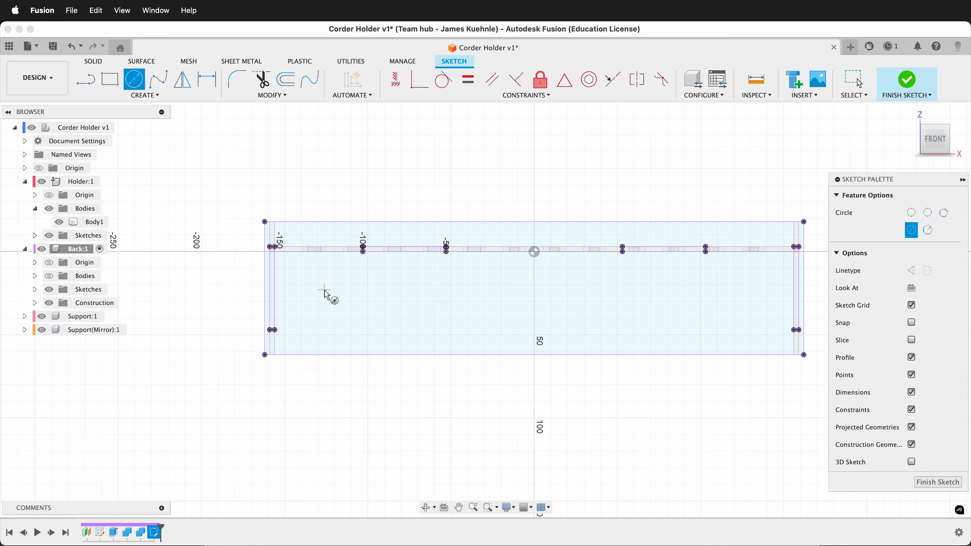
left_click(325, 290)
left_click(315, 280)
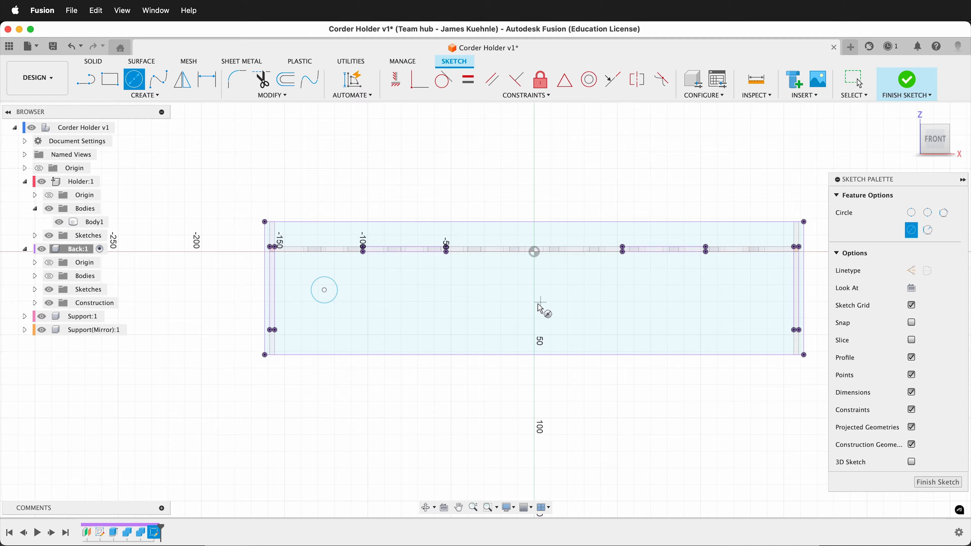
left_click(534, 290)
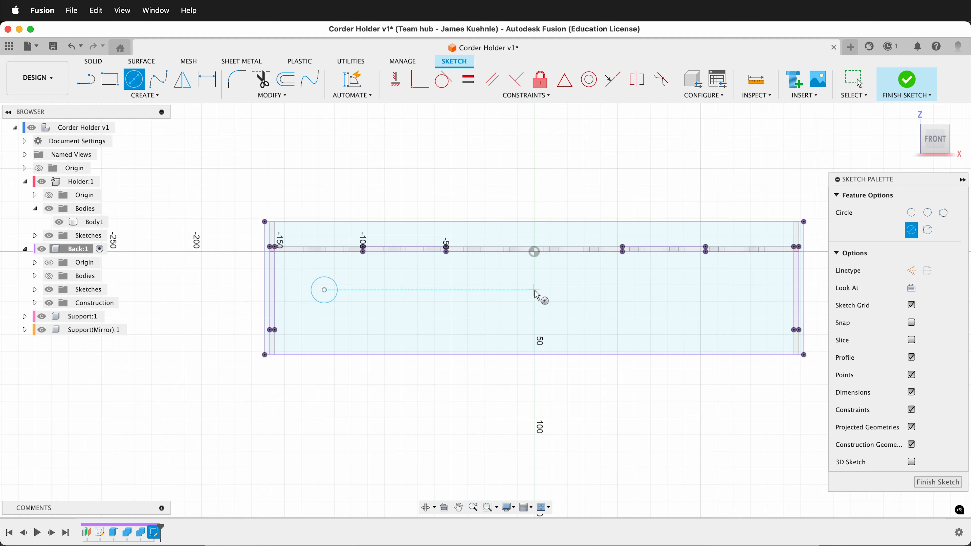
left_click(551, 302)
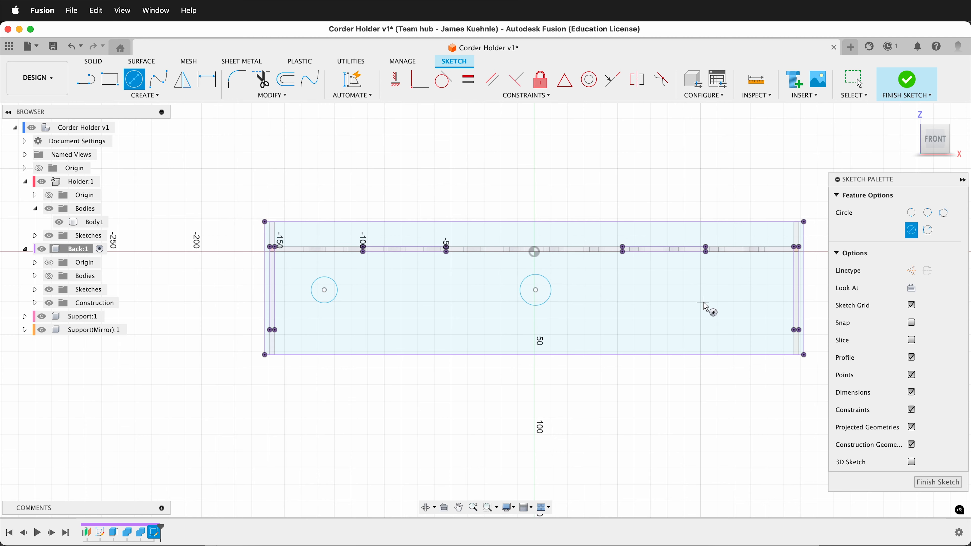
left_click(710, 290)
left_click(725, 304)
Step: Dimension the left circle's diameter to 9 mm
key("d")
left_click(336, 303)
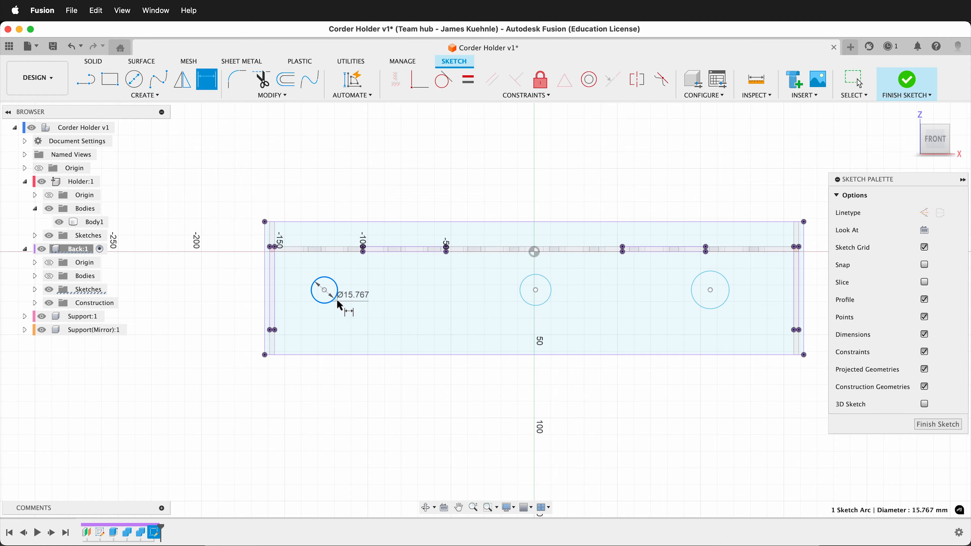
left_click(345, 307)
type("9")
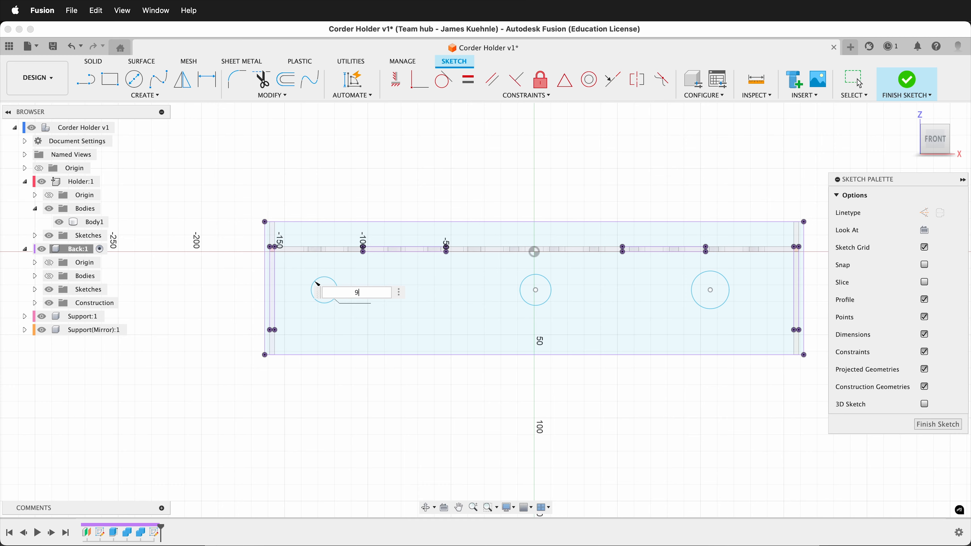
key("Return")
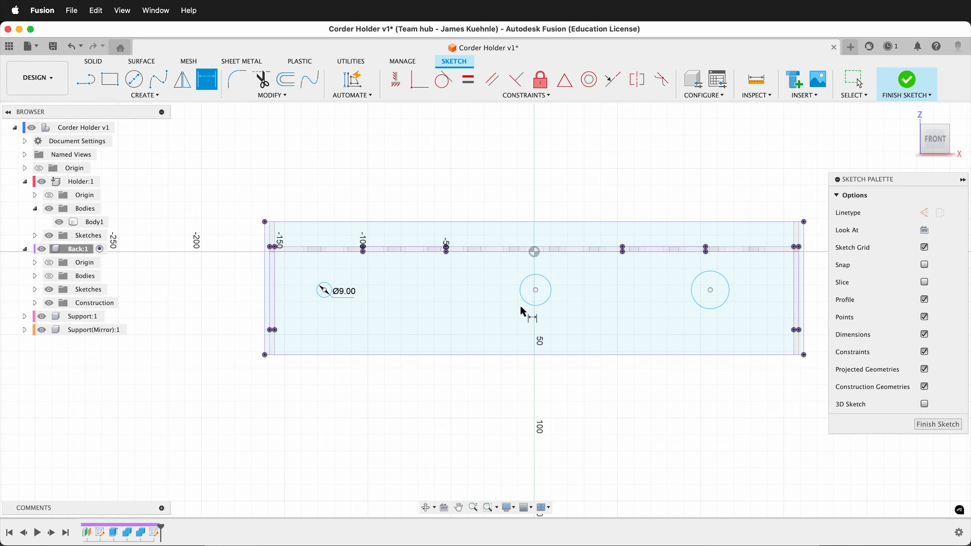
Step: Apply Equal constraints so the middle and right circles match the left circle's size
left_click(468, 79)
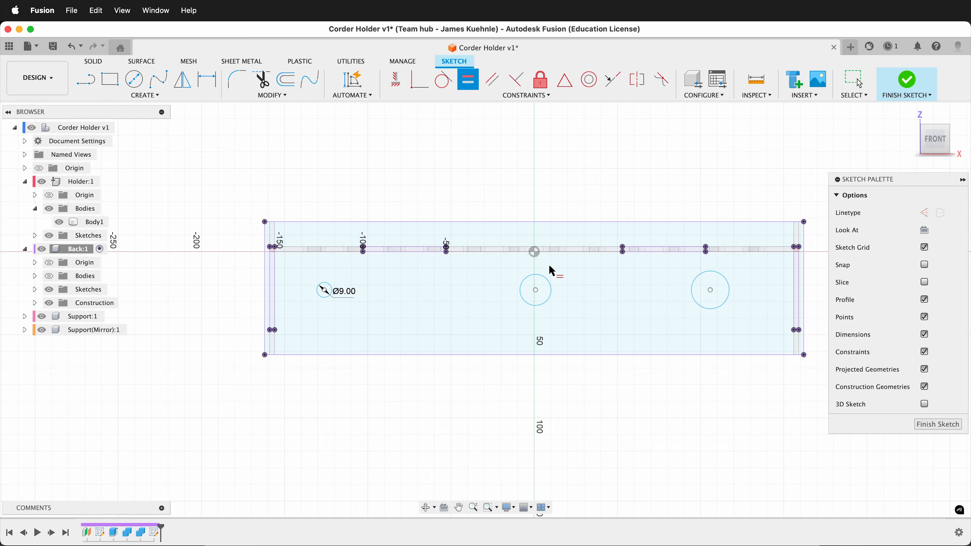
left_click(527, 304)
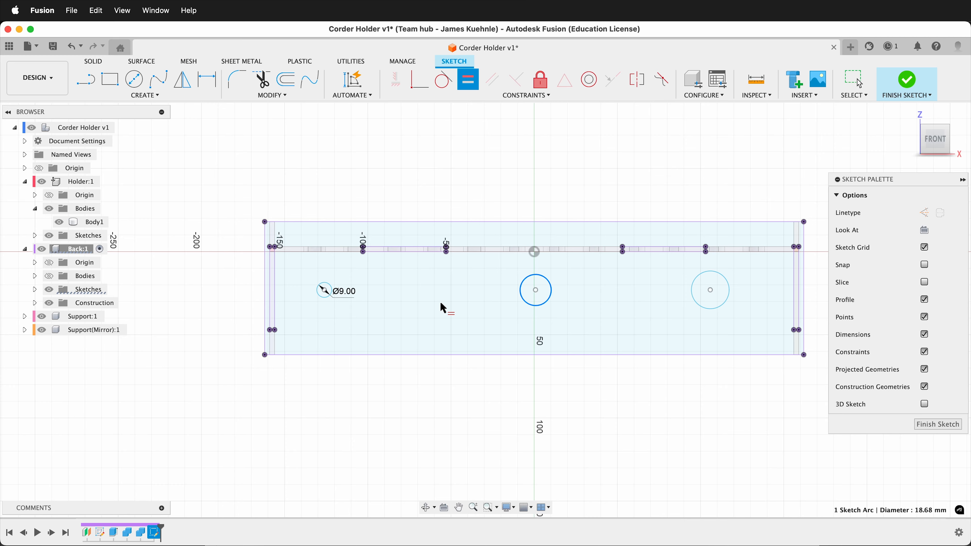
left_click(326, 302)
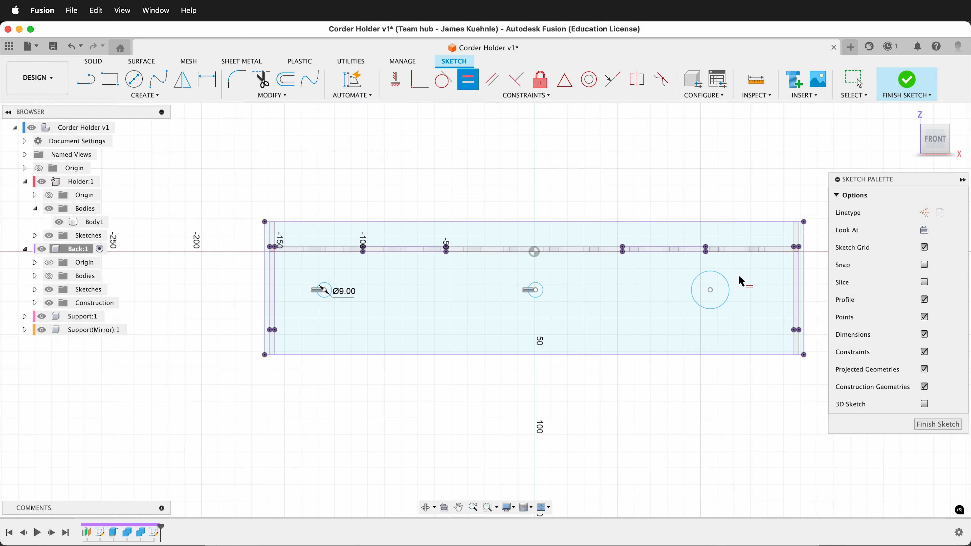
left_click(698, 310)
left_click(539, 300)
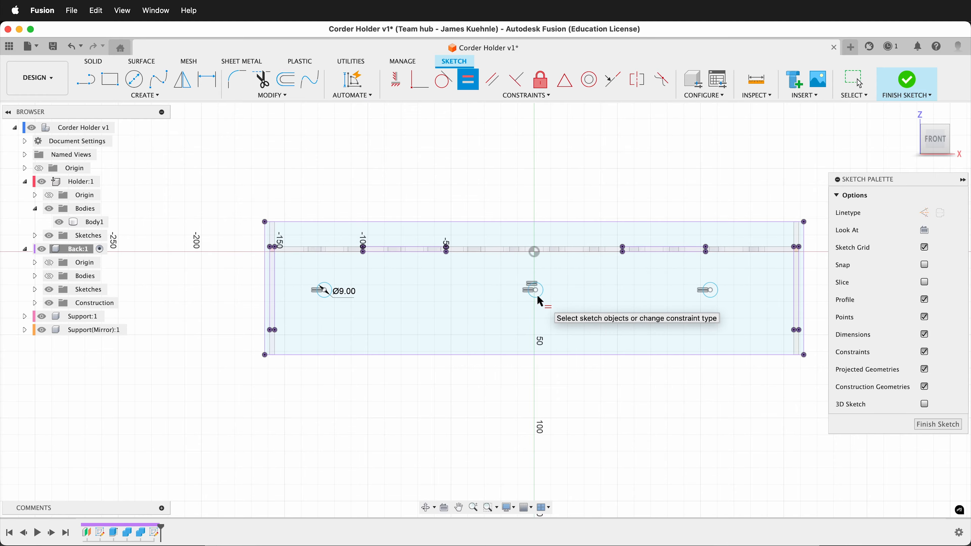
Step: Constrain the circle centres to one horizontal line and move the right circle outward toward the panel's right end
left_click(394, 78)
left_click(324, 291)
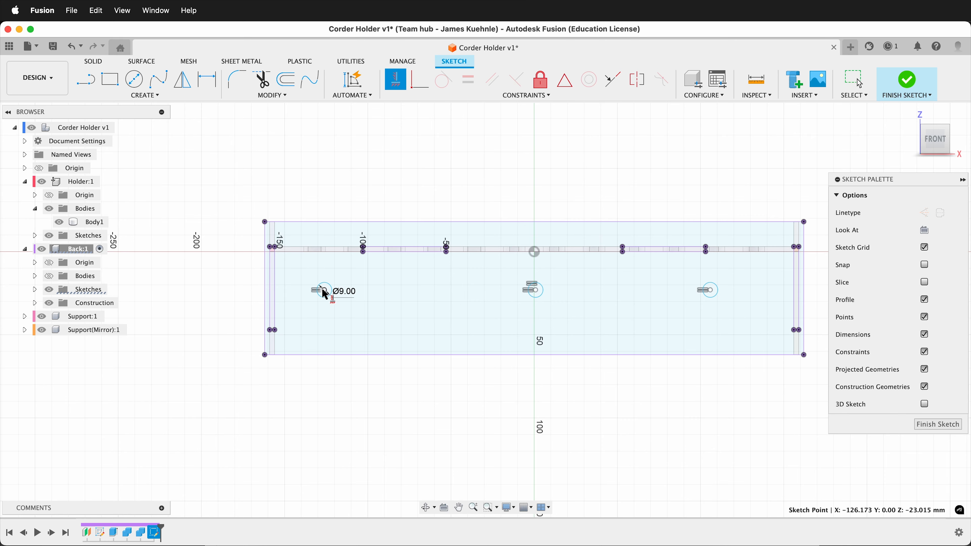
left_click(533, 291)
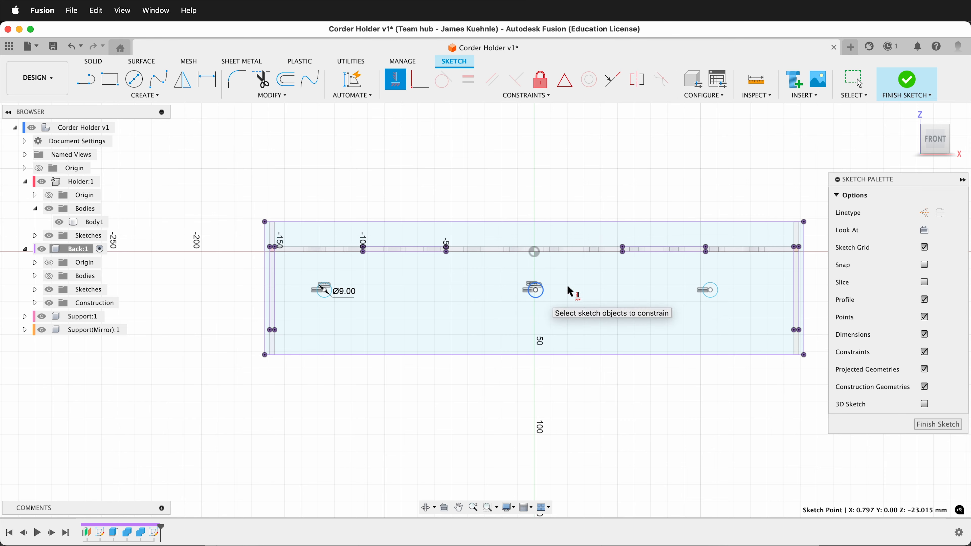
key("Escape")
left_click_drag(710, 291, 736, 295)
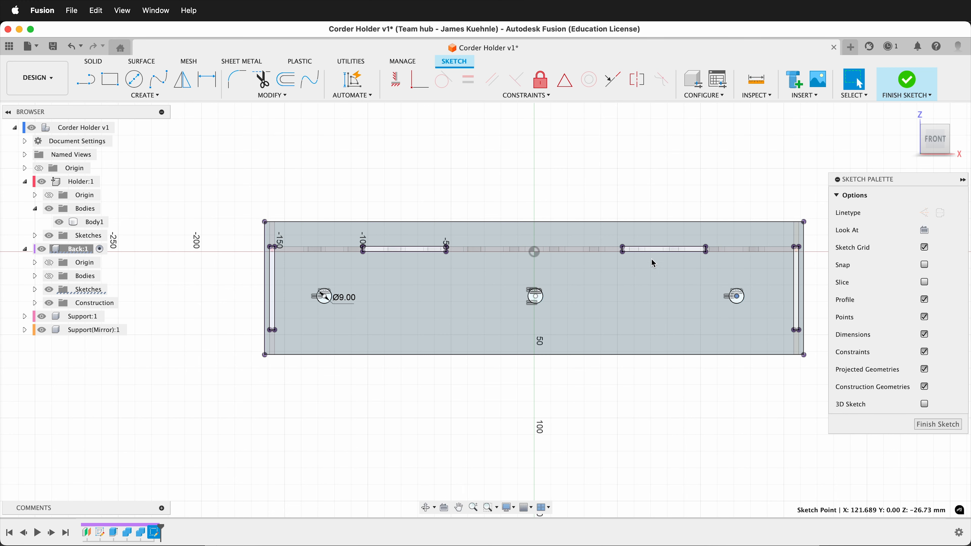
Step: Draw lines from the left and right circle centres to the midpoint of the panel's bottom edge
key("l")
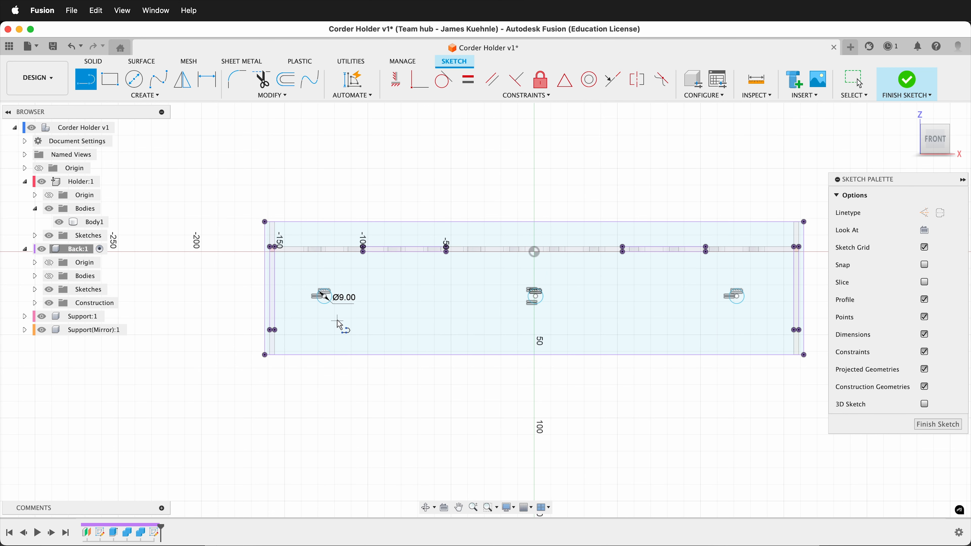
left_click(324, 297)
left_click(535, 355)
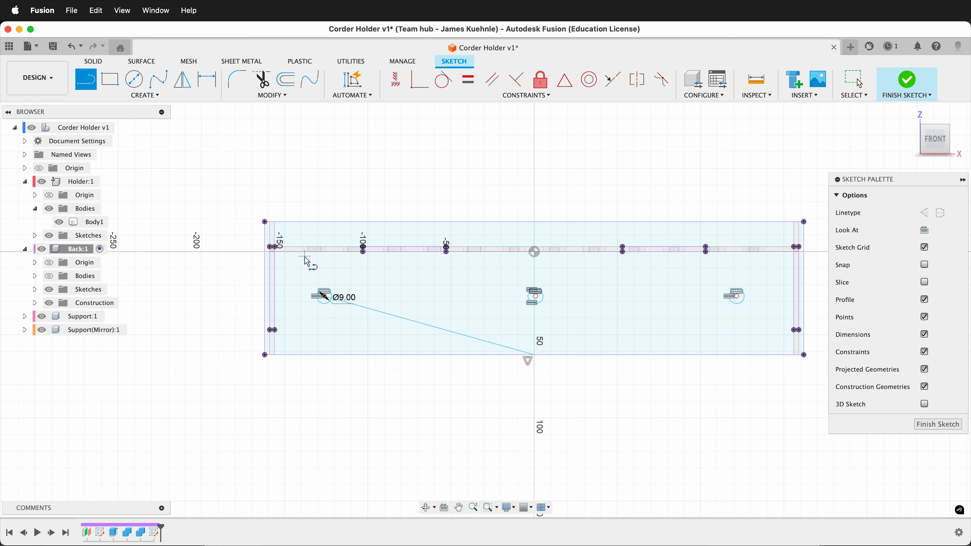
left_click(737, 296)
left_click(535, 355)
key("Escape")
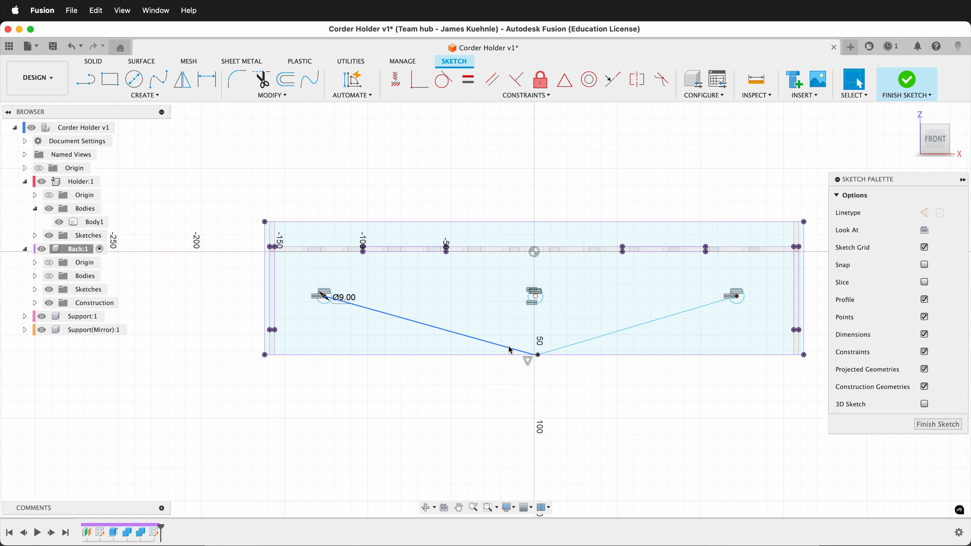
Step: Convert both slanted lines meeting at the bottom edge's midpoint to construction lines
left_click(511, 350)
key("x")
left_click(604, 339)
key("x")
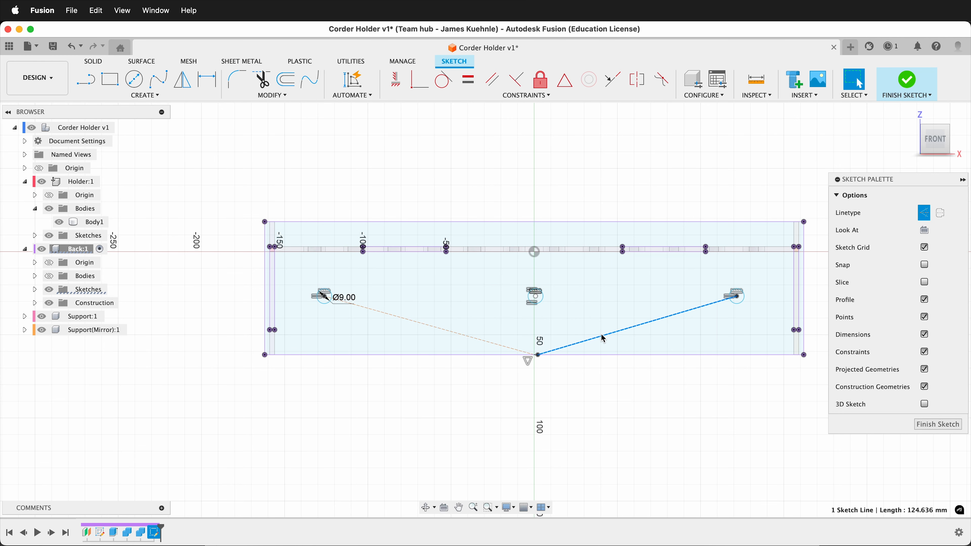
Step: Make the two construction lines equal in length and align the middle circle's centre vertically with the bottom edge's midpoint
left_click(468, 79)
left_click(392, 317)
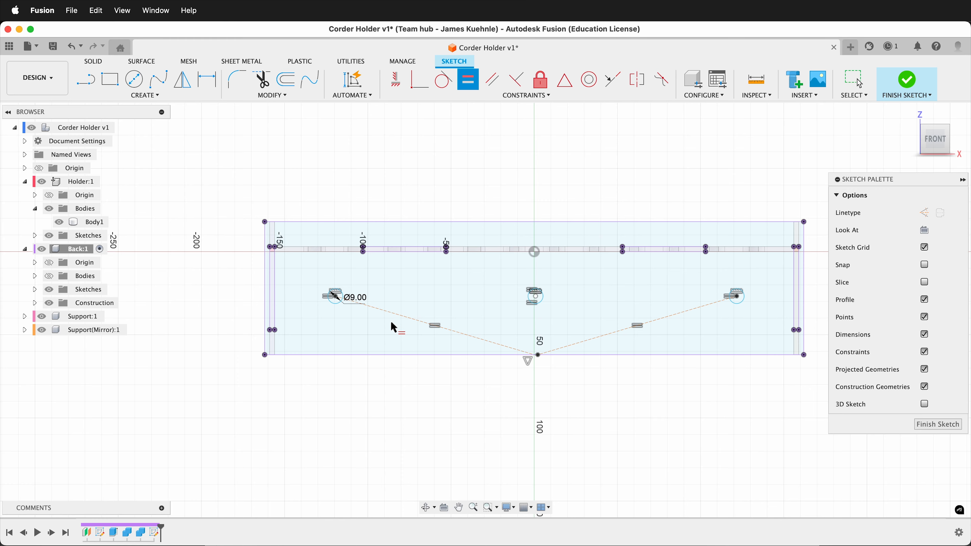
key("Escape")
left_click(395, 79)
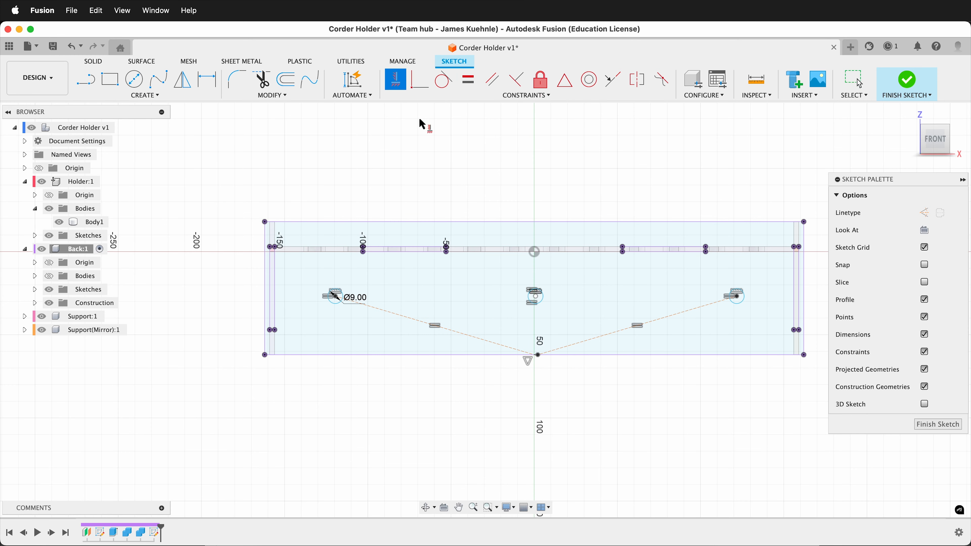
left_click(537, 355)
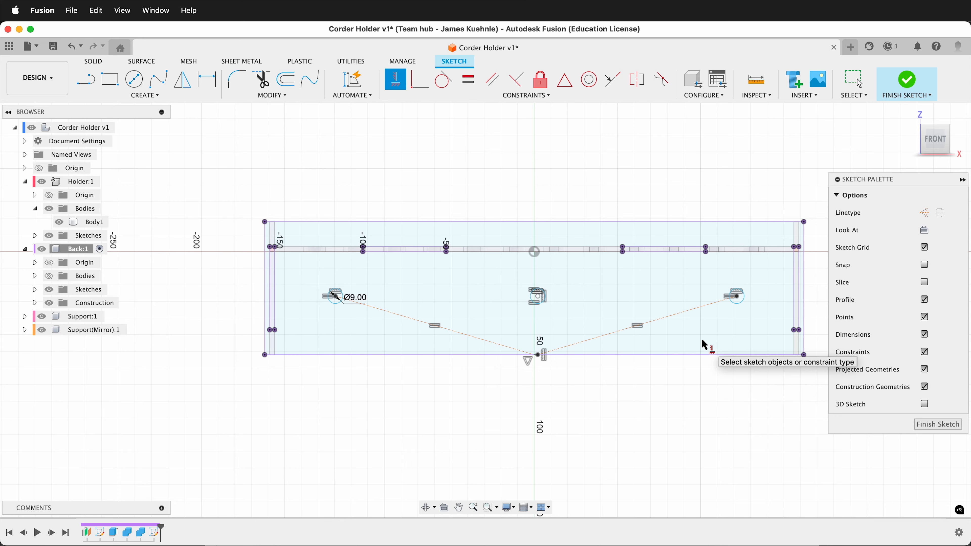
Step: Draw construction lines from the outer circles' centres to the panel's nearest bottom corners and make the left corner line equal to its neighbouring line
key("l")
left_click(737, 296)
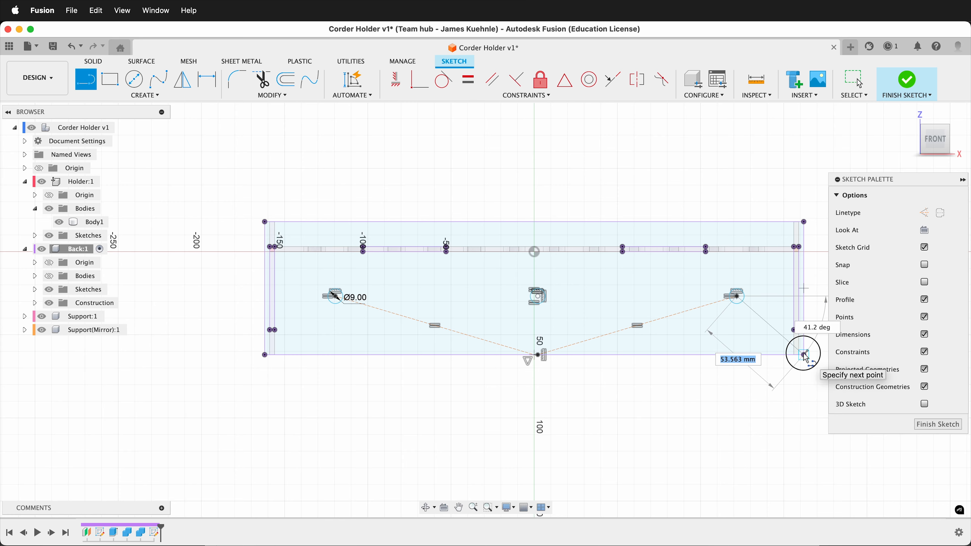
double_click(805, 355)
left_click(265, 355)
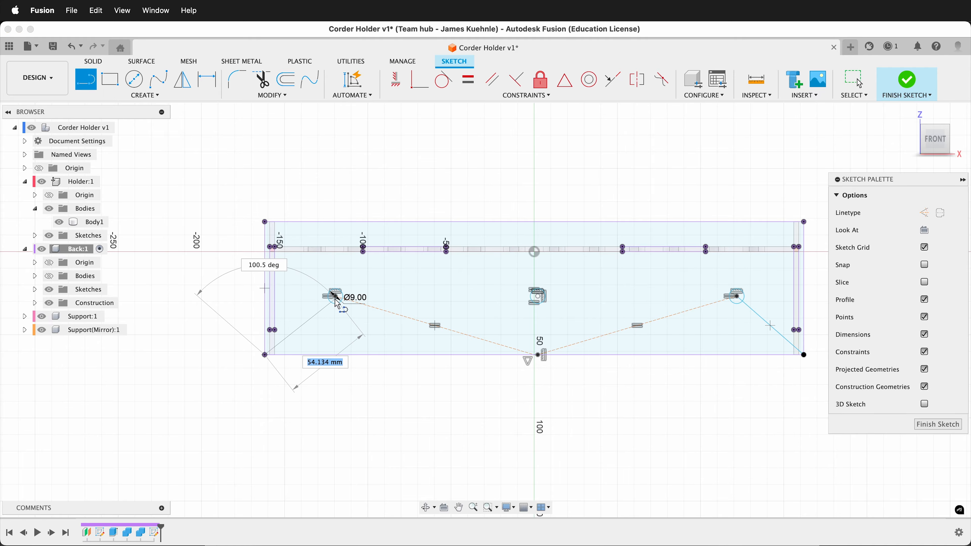
double_click(334, 296)
key("Escape")
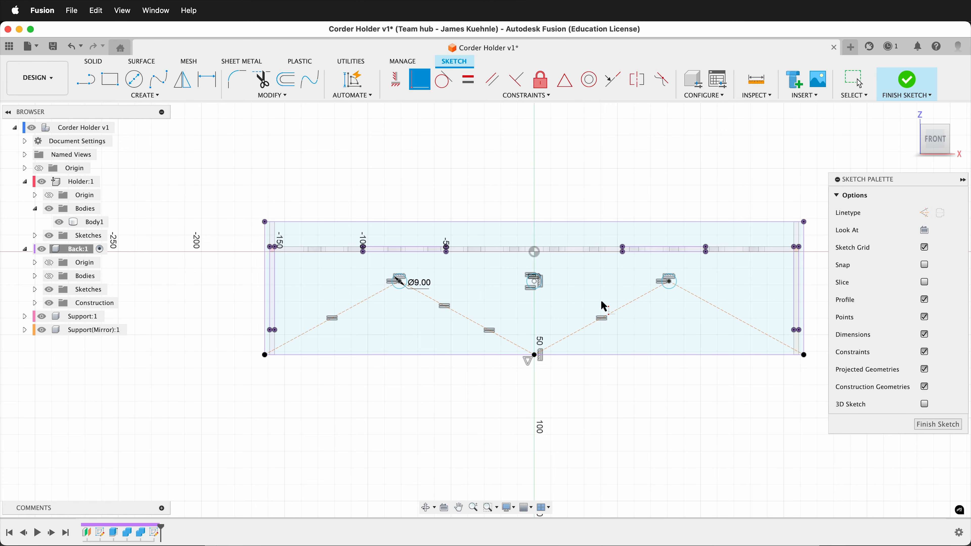
Step: Align the left circle's centre horizontally with the midpoint of the panel's left edge
left_click(396, 79)
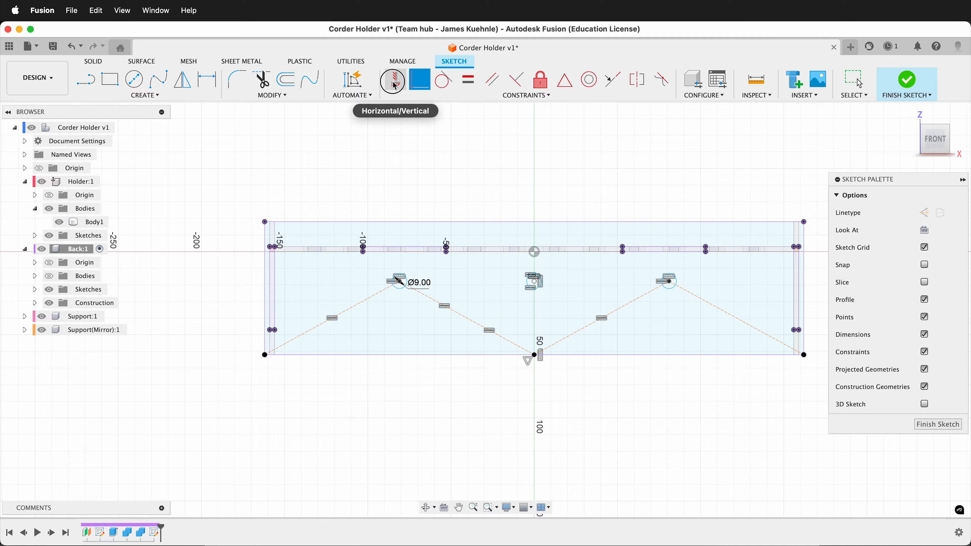
left_click(402, 286)
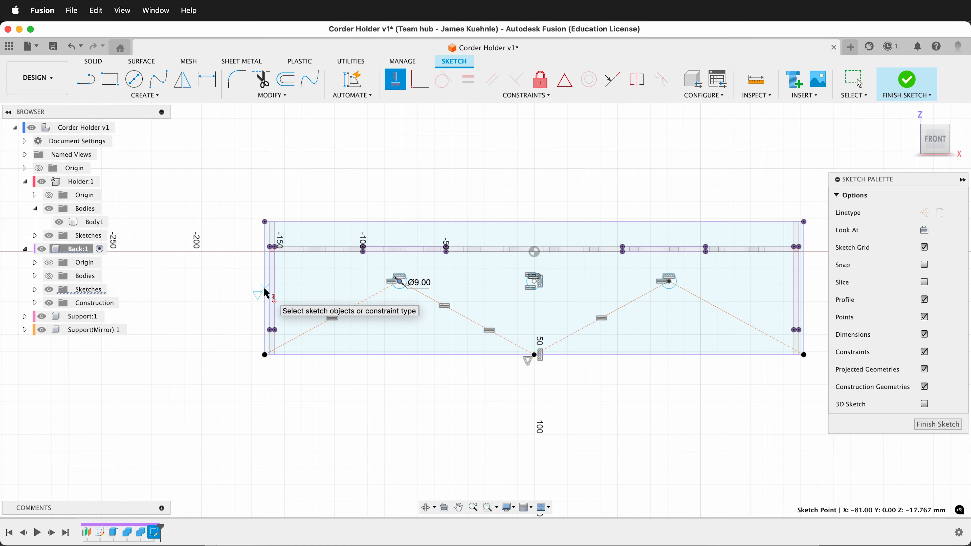
left_click(266, 294)
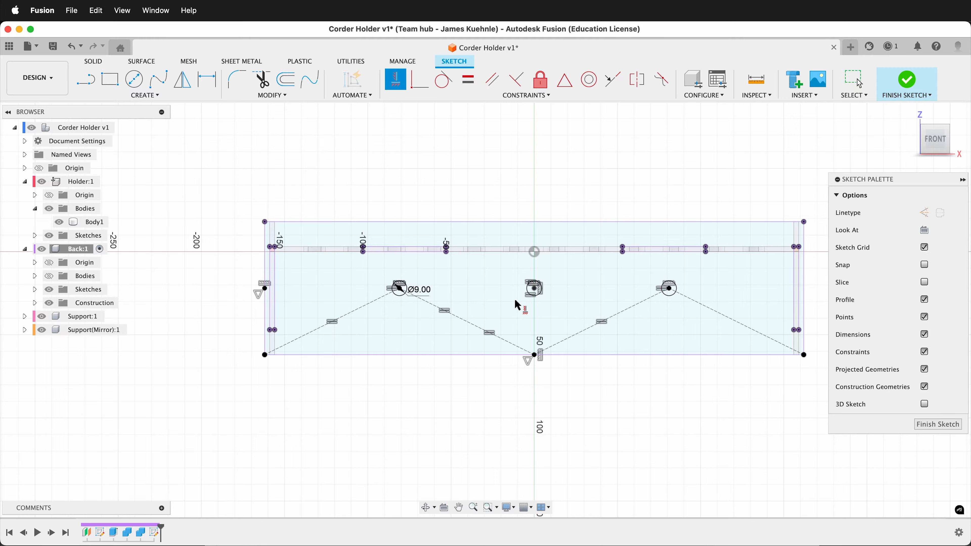
key("Escape")
Step: Delete the Equal constraint between the two left construction lines and move the left circle outward
left_click(336, 324)
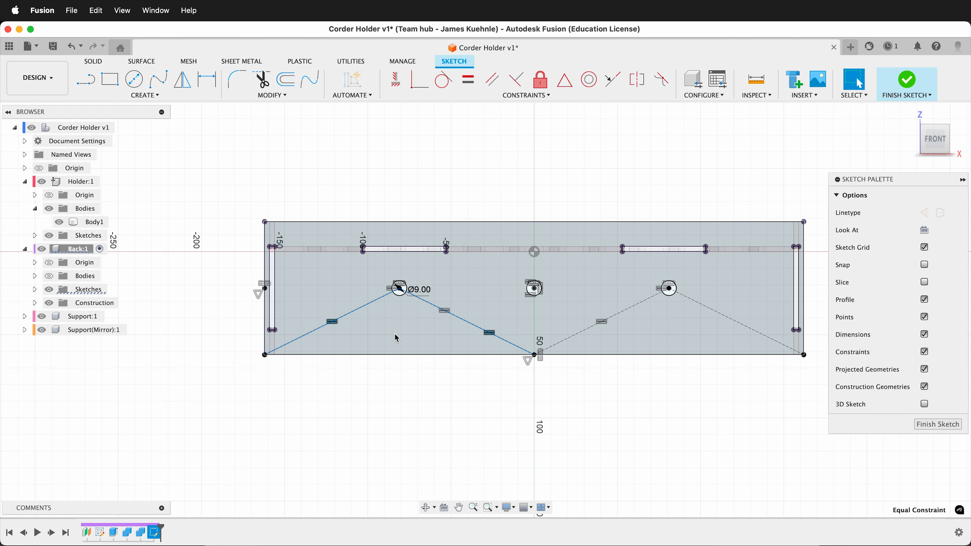
key("Delete")
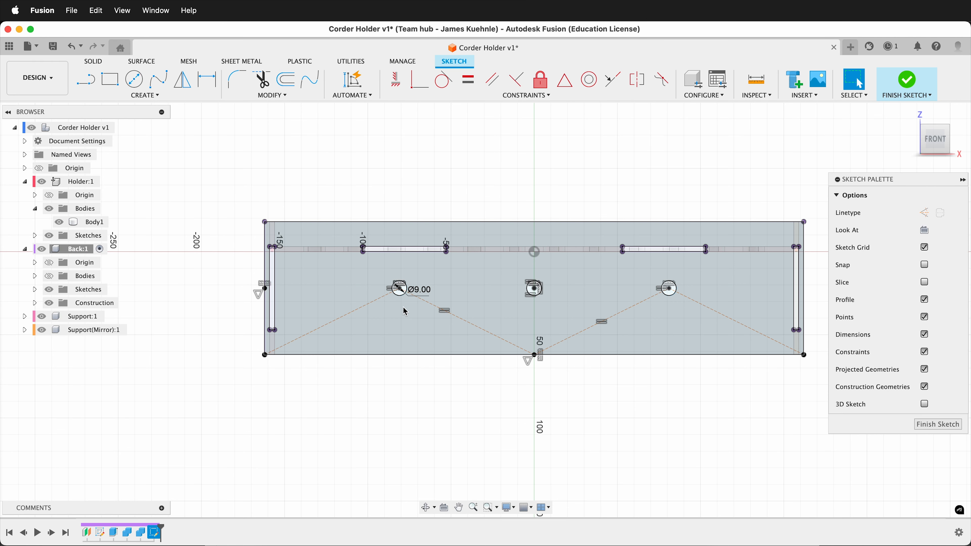
left_click_drag(396, 291, 341, 290)
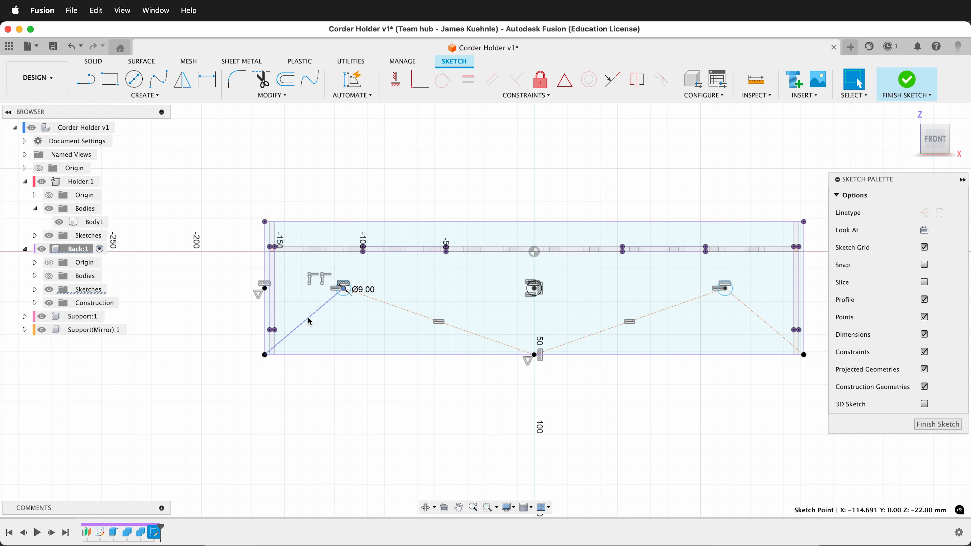
Step: Dimension the construction line from the bottom left corner to the left circle's centre to 50 mm
key("d")
left_click(312, 319)
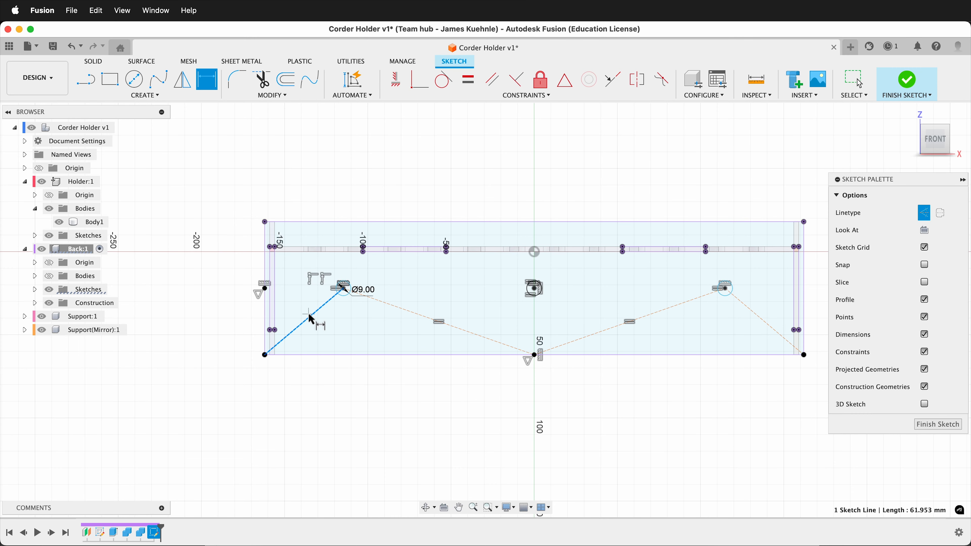
left_click(323, 319)
type("50")
key("Return")
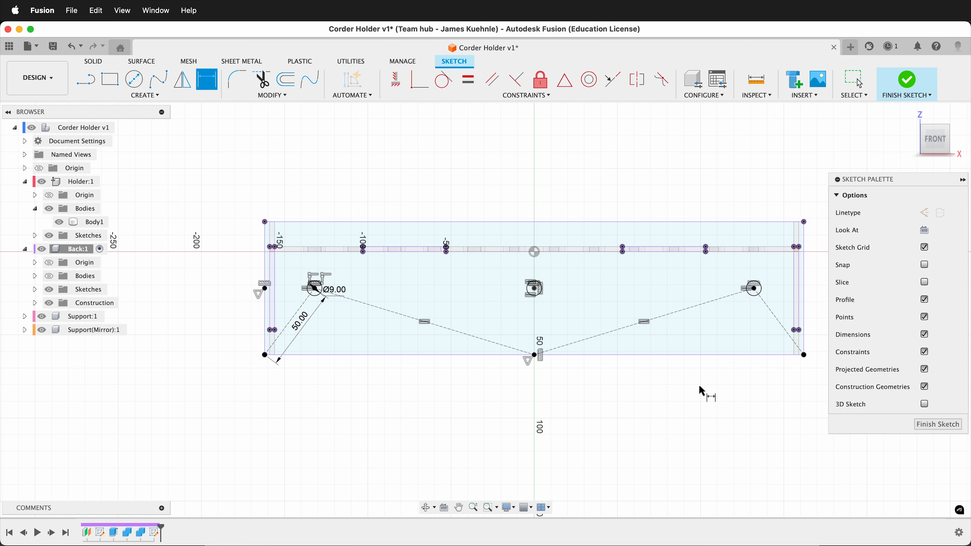
Step: Finish the sketch, then start an Extrude from the three hole circles with the Back component's bodies shown
left_click(948, 428)
key("e")
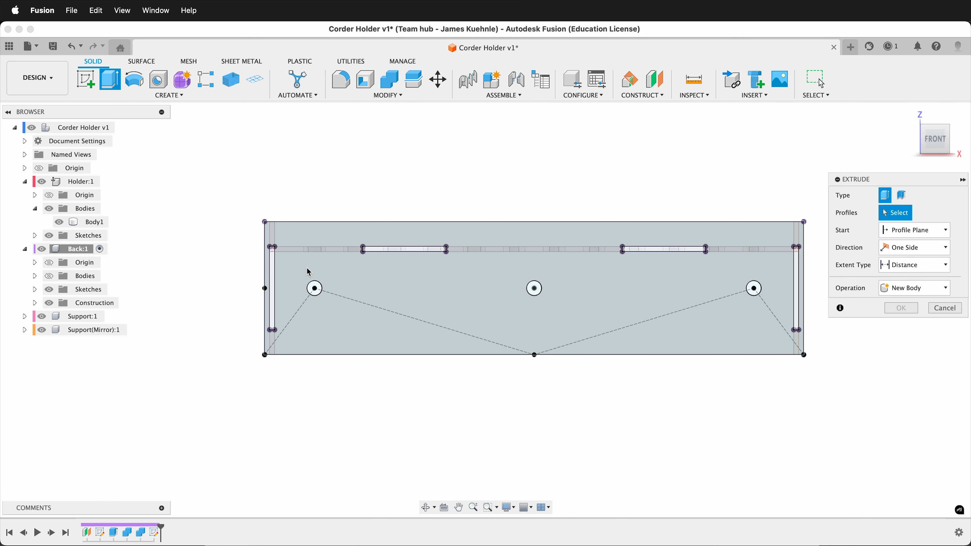
left_click(313, 285)
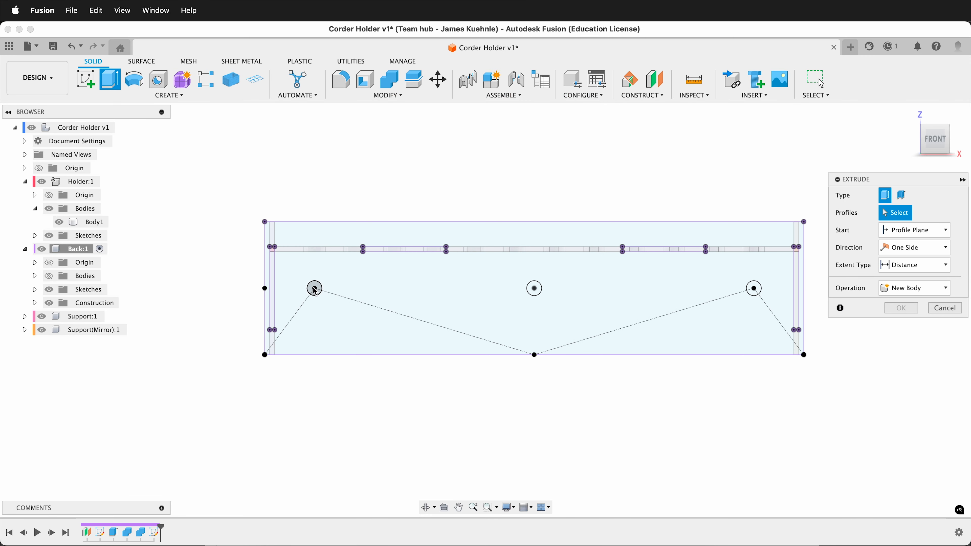
left_click(536, 295)
left_click(753, 287)
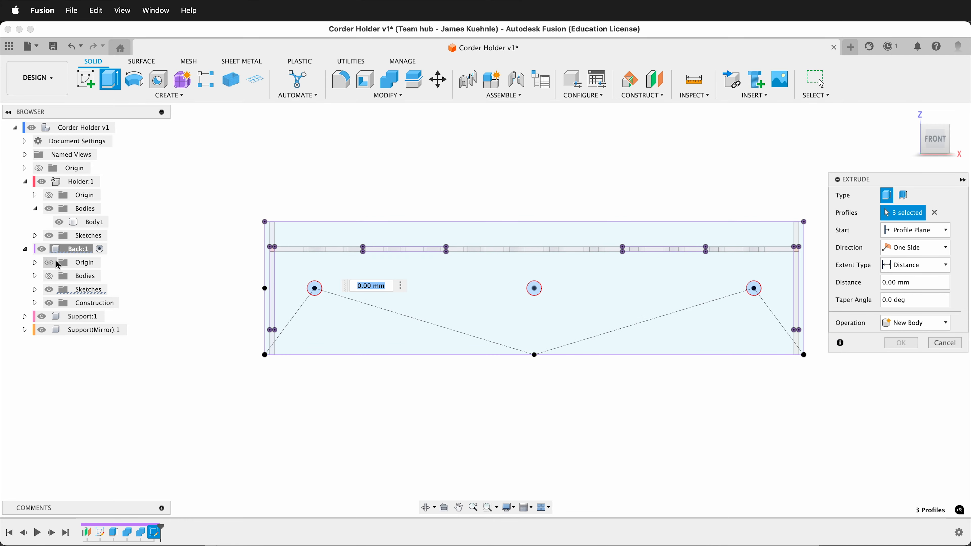
left_click(49, 262)
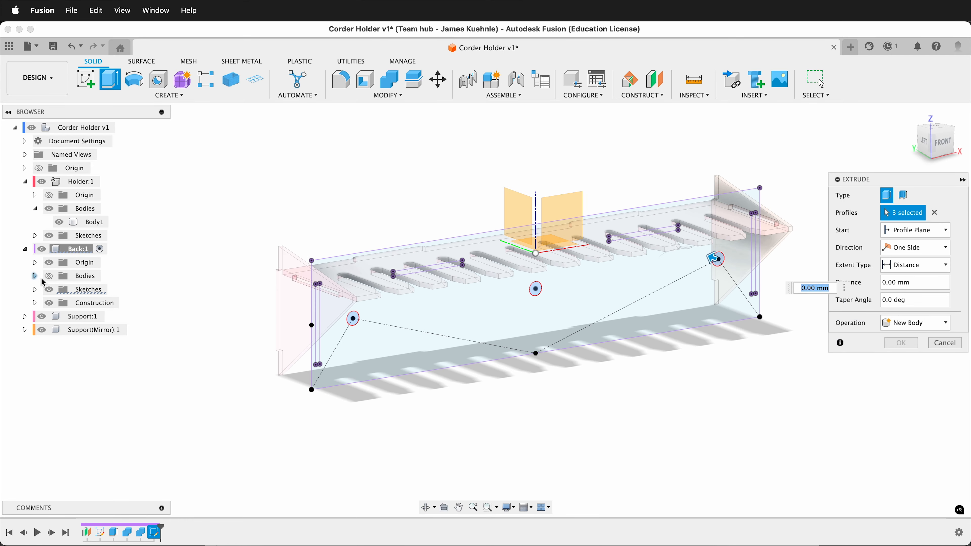
left_click(49, 277)
Step: Cut the three circle profiles through the Back panel with a To Object extent ending at the panel's rear face
middle_click_drag(581, 397, 643, 382, "shift")
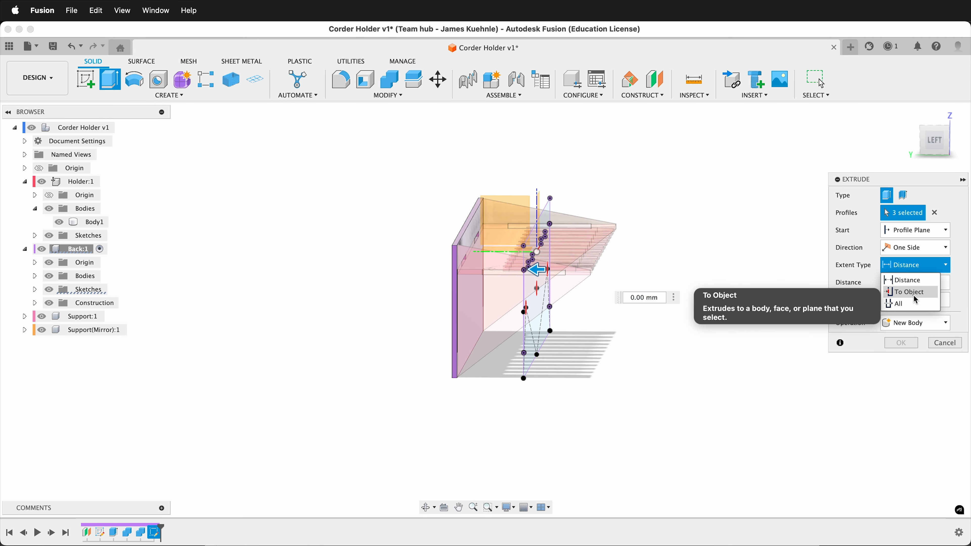
left_click(907, 292)
middle_click_drag(637, 451, 715, 435, "shift")
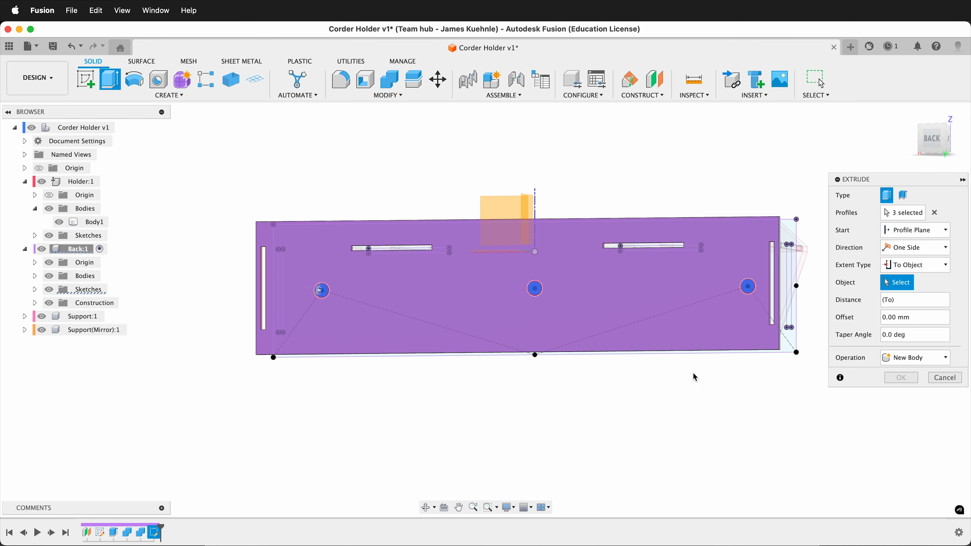
left_click(600, 330)
middle_click_drag(580, 432, 499, 435, "shift")
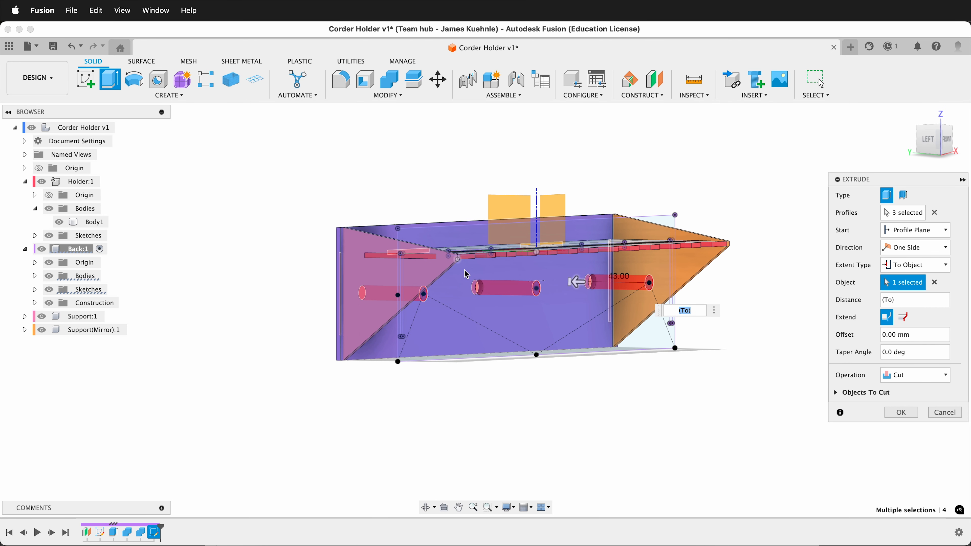
left_click(914, 417)
Step: Activate the top-level Corder Holder component and hide the Back component's origin
left_click(125, 128)
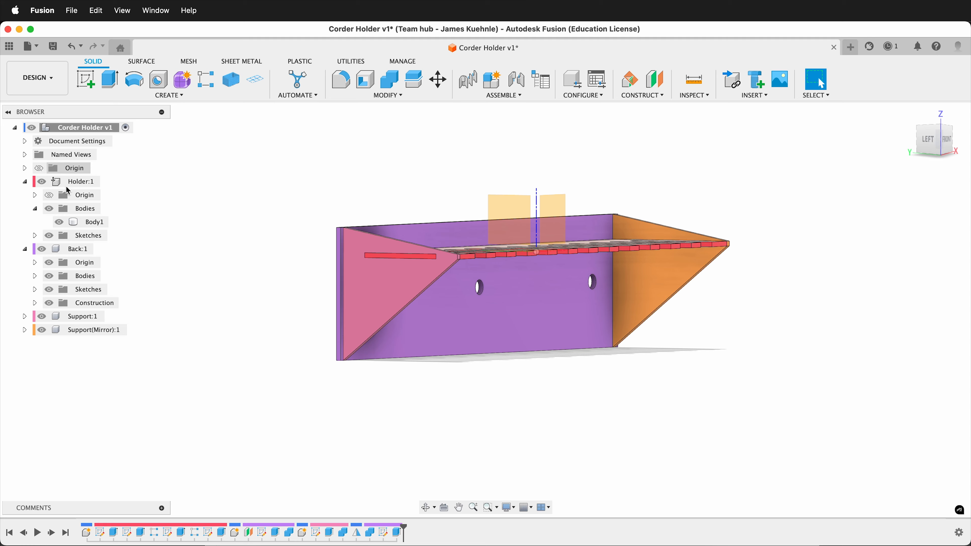
middle_click_drag(185, 388, 711, 424, "shift")
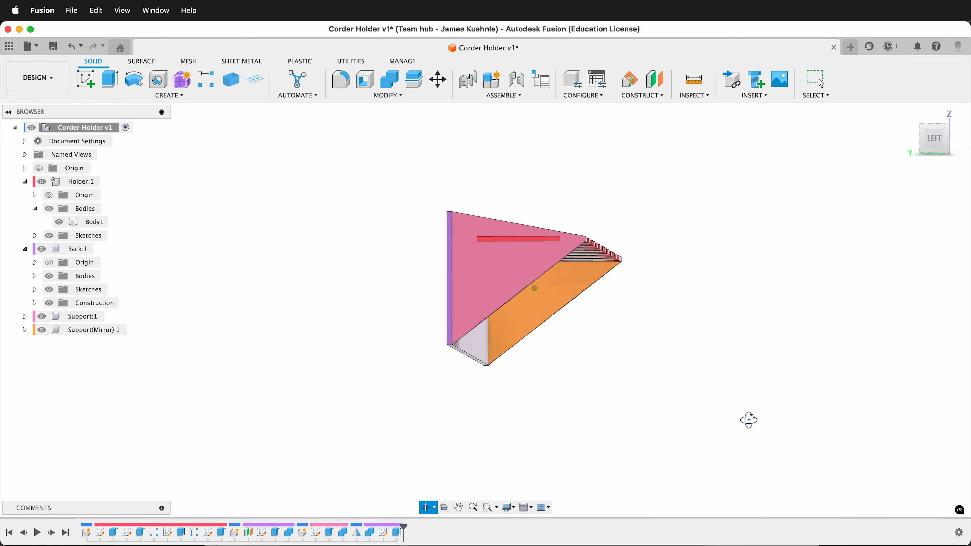